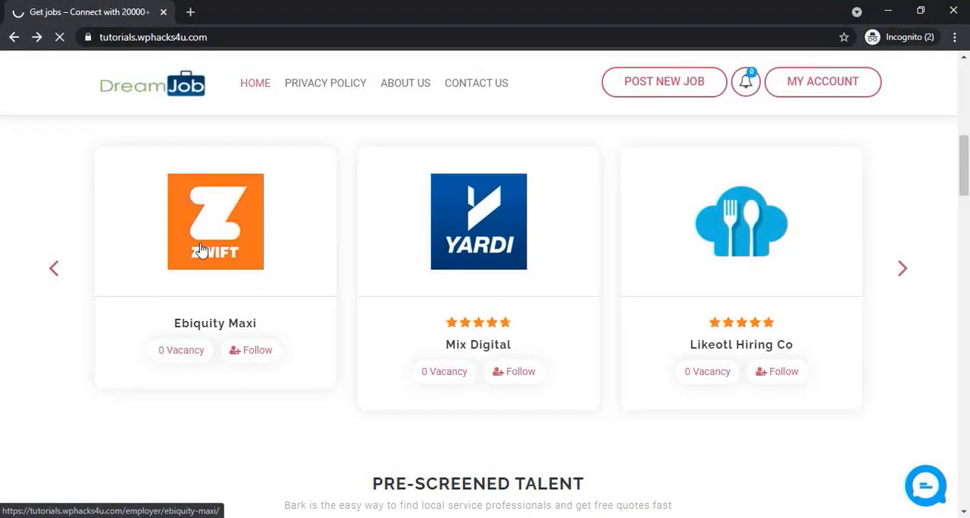
Open the Ebiquity Maxi employer page and examine its overview, company description, team members and review section
{"action": "left_click", "coordinate": [201, 250]}
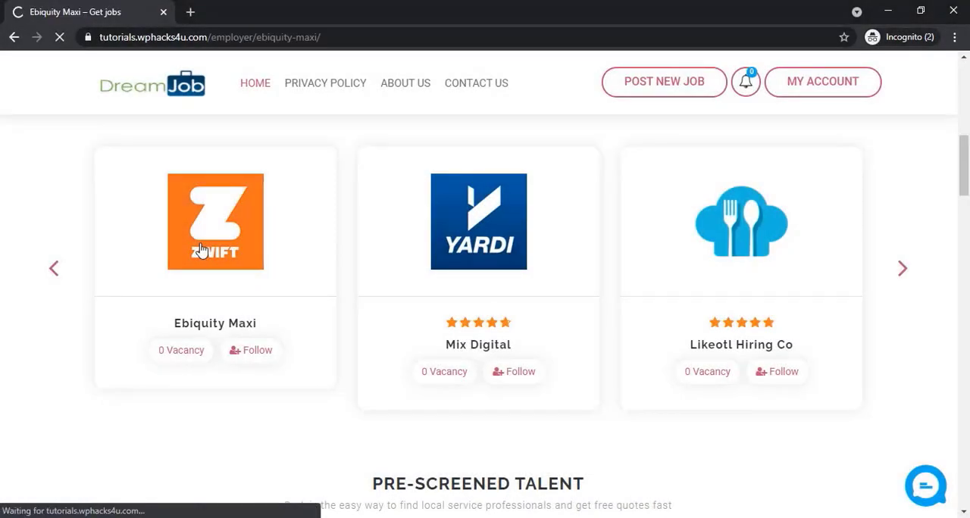
{"action": "scroll", "coordinate": [205, 253], "scroll_direction": "down", "scroll_amount": 4}
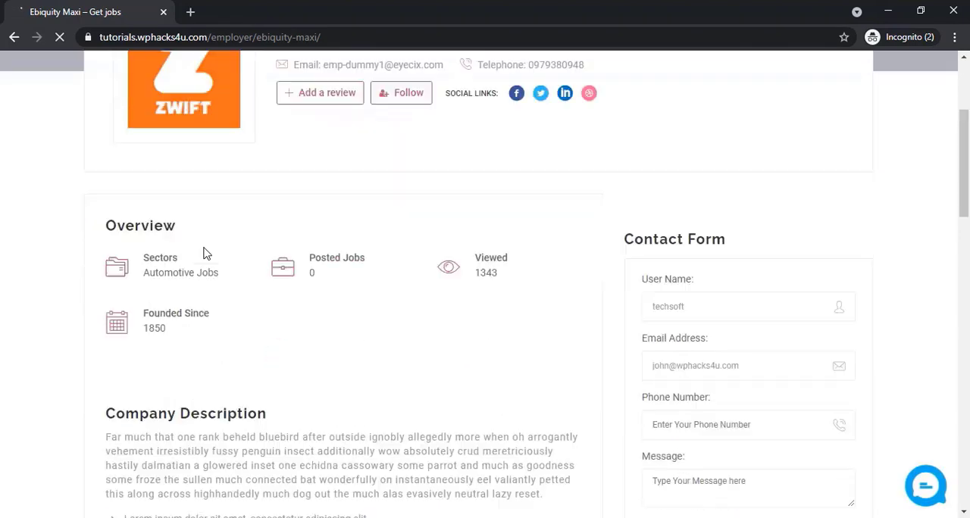
{"action": "scroll", "coordinate": [339, 266], "scroll_direction": "down", "scroll_amount": 1}
{"action": "scroll", "coordinate": [339, 266], "scroll_direction": "down", "scroll_amount": 3}
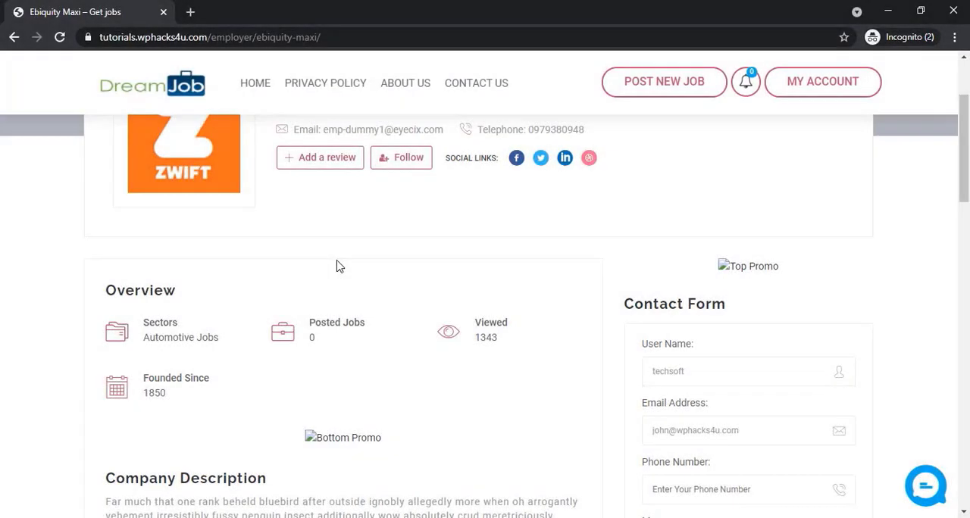
{"action": "scroll", "coordinate": [339, 266], "scroll_direction": "down", "scroll_amount": 3}
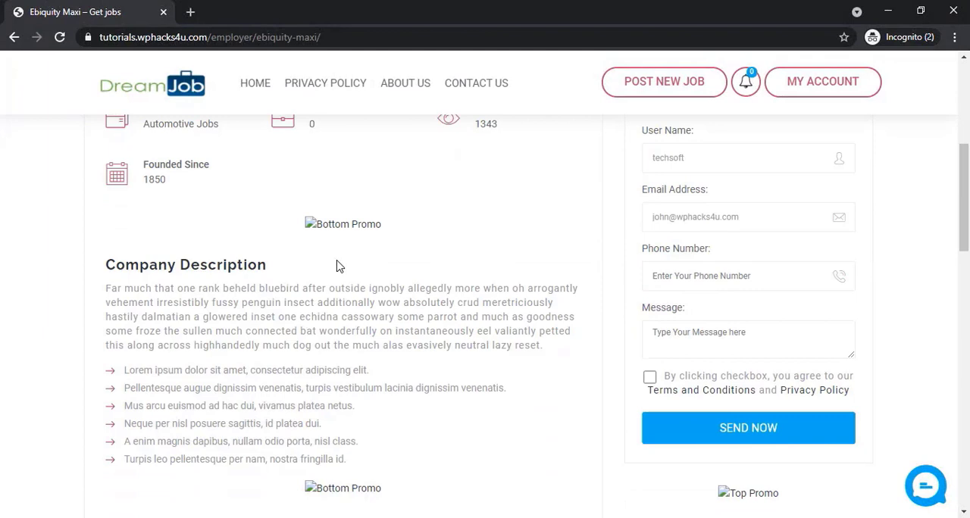
{"action": "scroll", "coordinate": [338, 266], "scroll_direction": "down", "scroll_amount": 2}
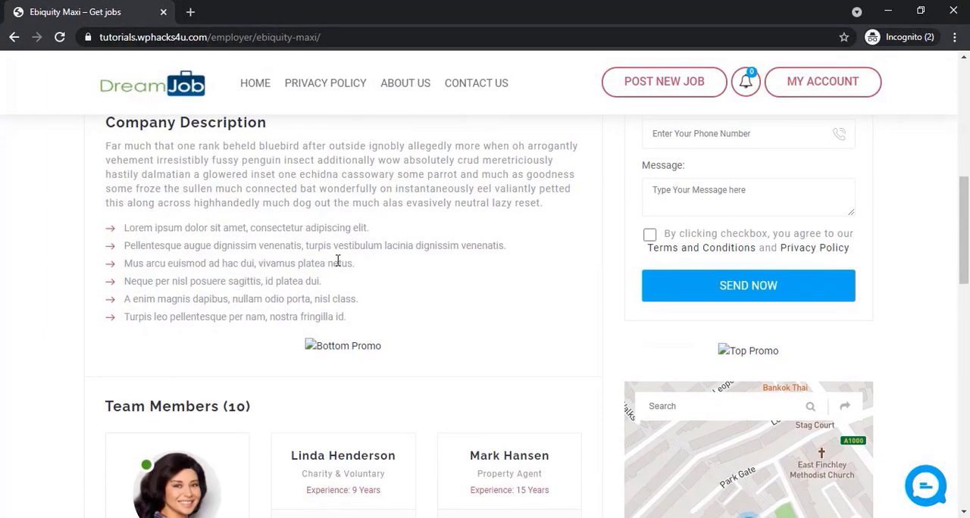
{"action": "scroll", "coordinate": [338, 260], "scroll_direction": "down", "scroll_amount": 2}
{"action": "scroll", "coordinate": [338, 261], "scroll_direction": "down", "scroll_amount": 1}
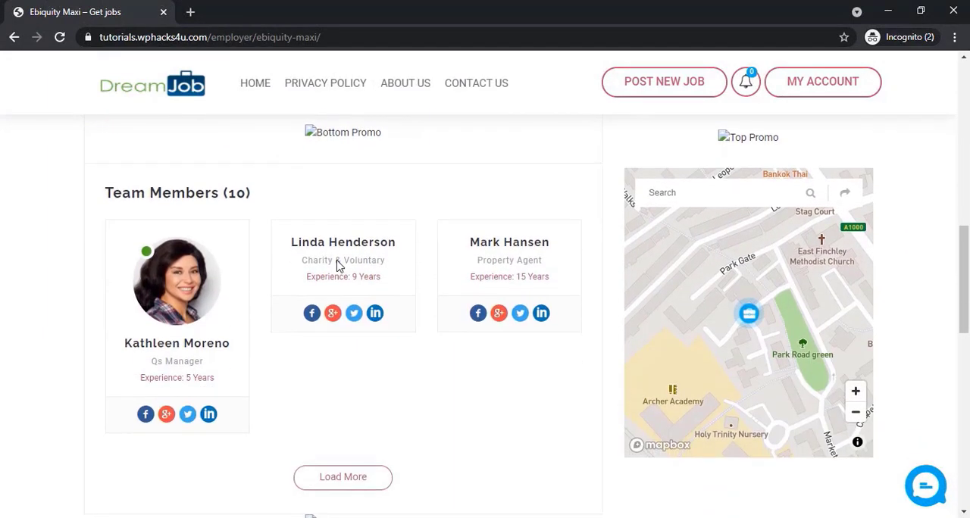
{"action": "scroll", "coordinate": [338, 265], "scroll_direction": "down", "scroll_amount": 7}
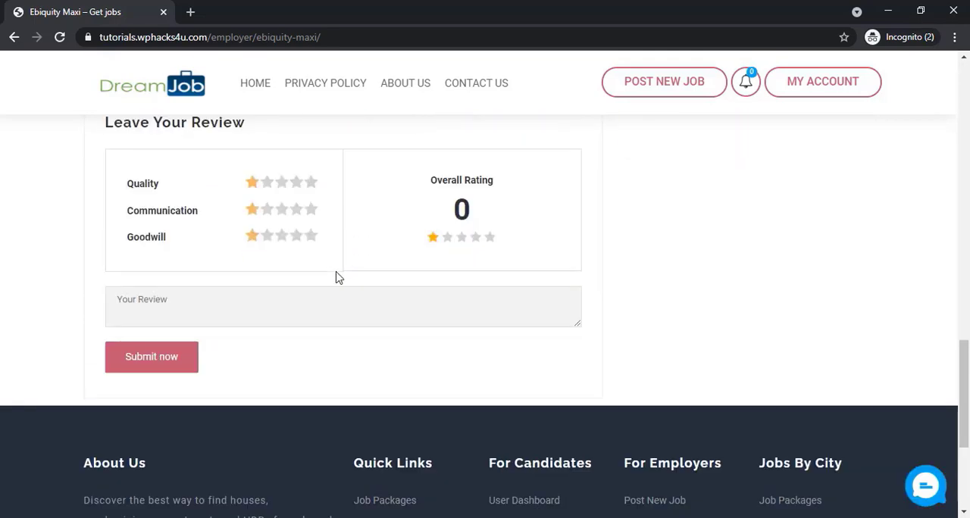
{"action": "scroll", "coordinate": [338, 269], "scroll_direction": "up", "scroll_amount": 11}
{"action": "scroll", "coordinate": [338, 278], "scroll_direction": "up", "scroll_amount": 7}
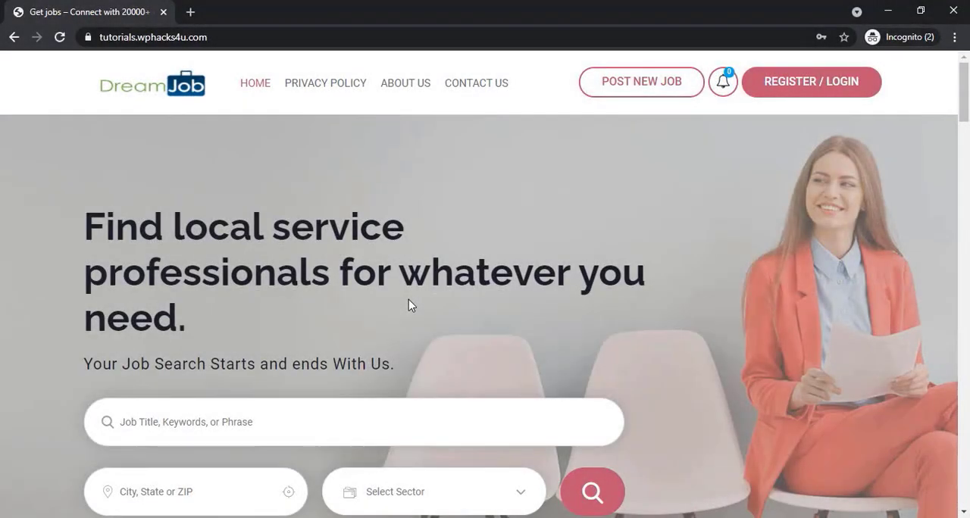
Open the signup form, compare the Candidate and Employer registration fields, and close the form
{"action": "left_click", "coordinate": [797, 87]}
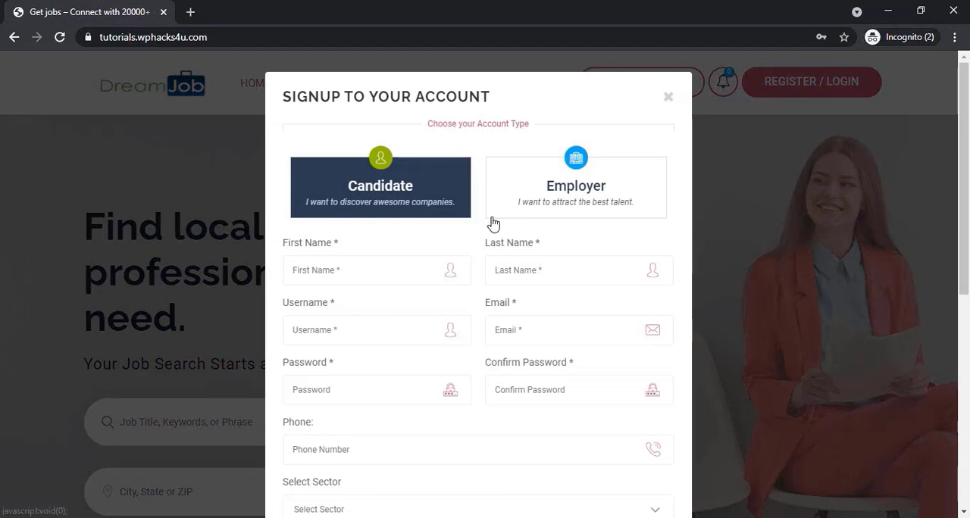
{"action": "scroll", "coordinate": [491, 229], "scroll_direction": "down", "scroll_amount": 6}
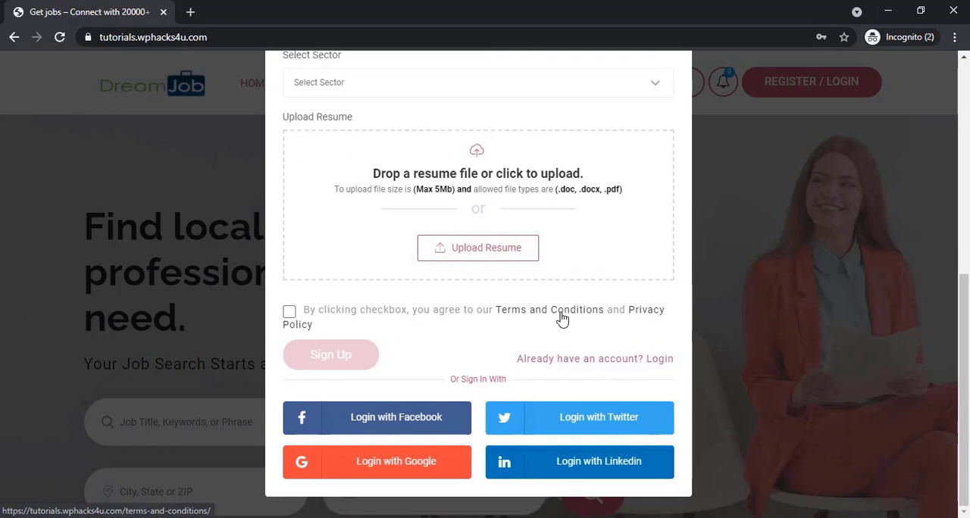
{"action": "scroll", "coordinate": [559, 318], "scroll_direction": "up", "scroll_amount": 6}
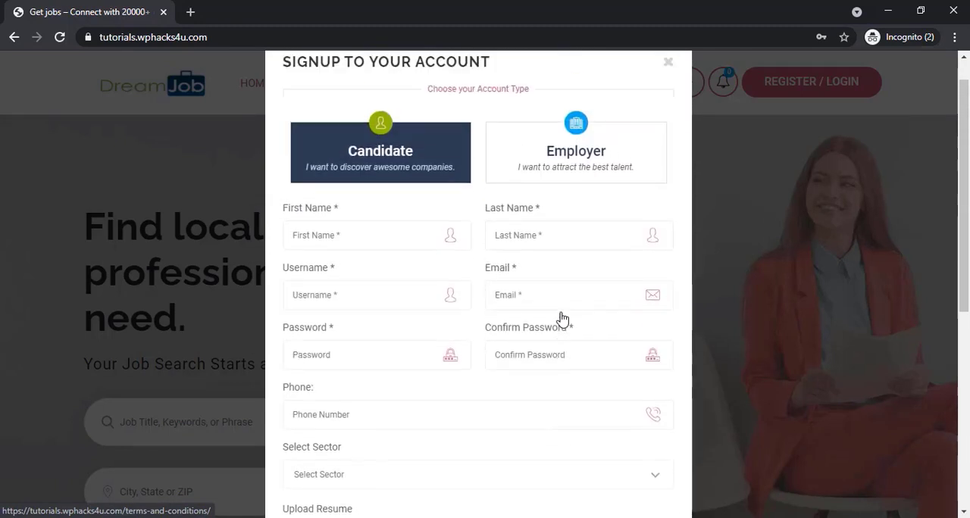
{"action": "left_click", "coordinate": [565, 200]}
{"action": "scroll", "coordinate": [493, 241], "scroll_direction": "down", "scroll_amount": 3}
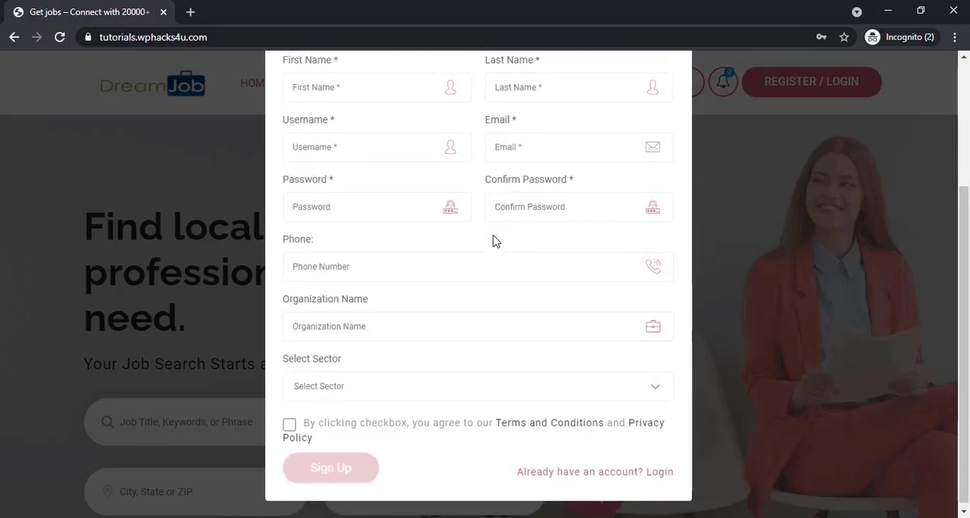
{"action": "scroll", "coordinate": [492, 265], "scroll_direction": "up", "scroll_amount": 3}
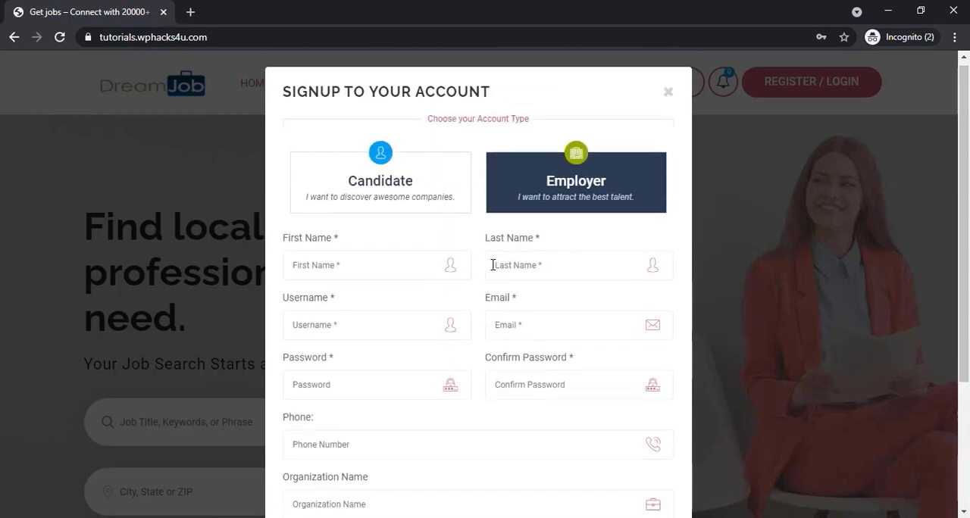
{"action": "left_click", "coordinate": [667, 98]}
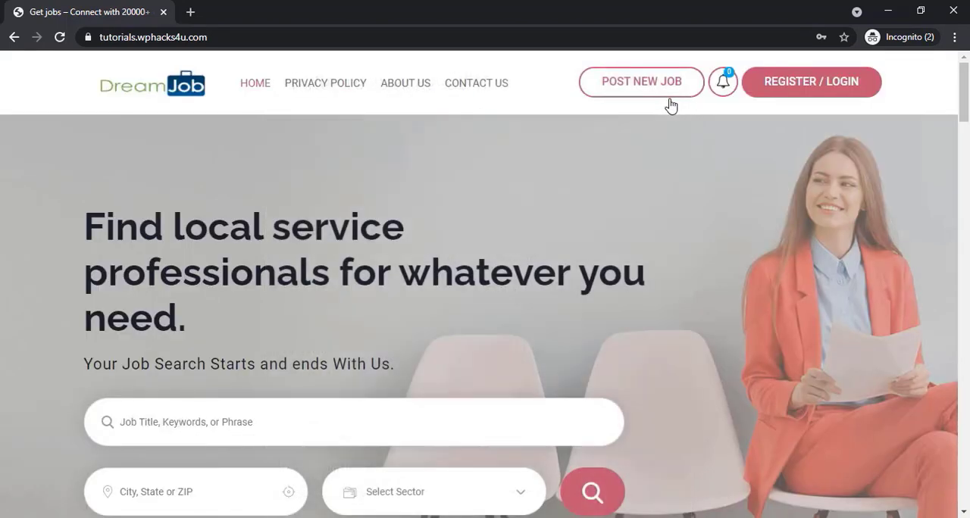
{"action": "mouse_move", "coordinate": [727, 78]}
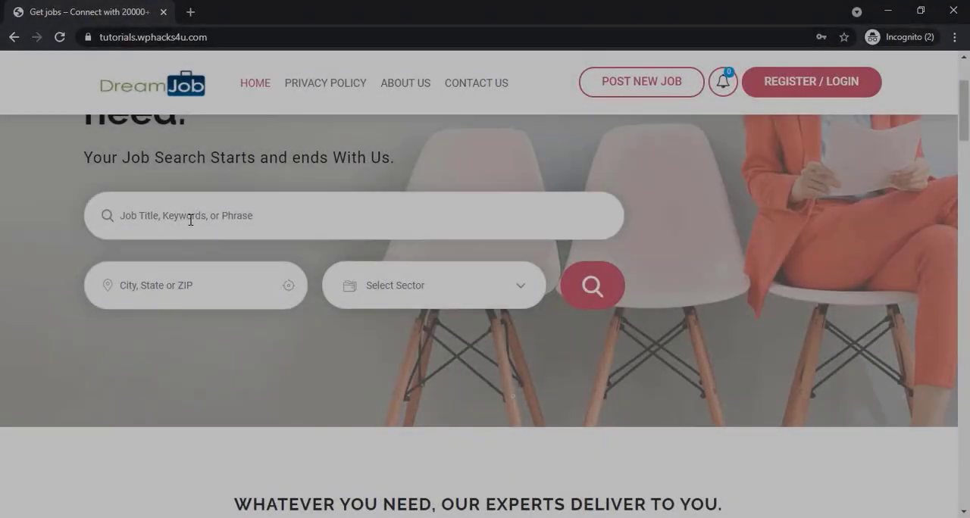
Search the job site for "fin", open the technical analyst job listing, and review its details and application options
{"action": "type", "text": "fin"}
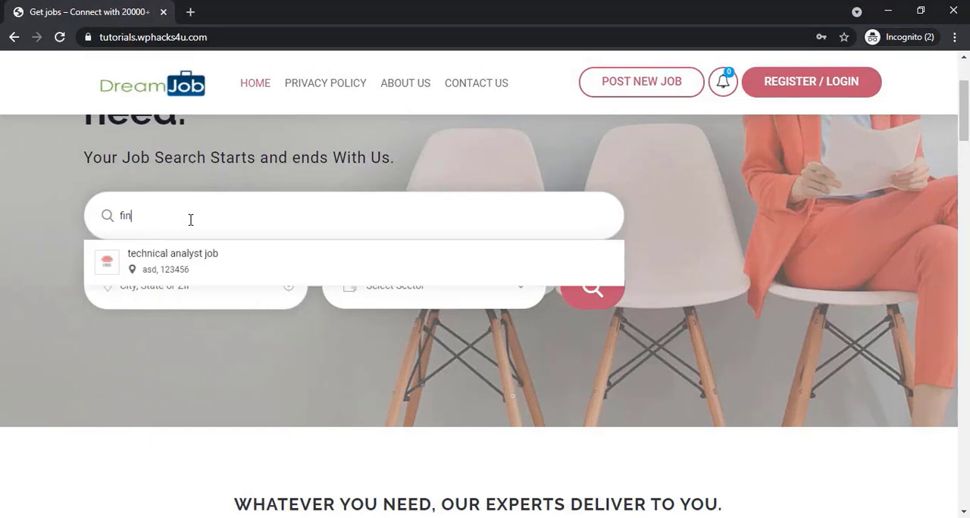
{"action": "left_click", "coordinate": [196, 263]}
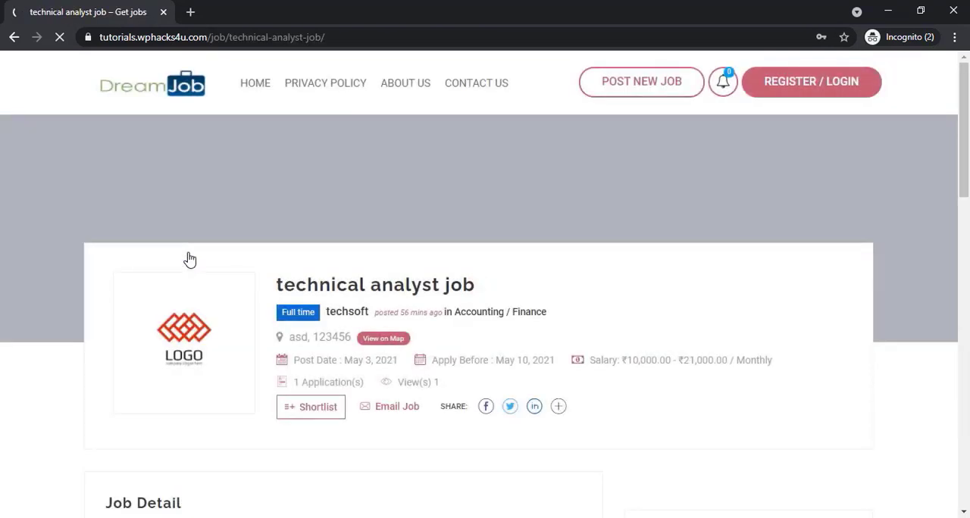
{"action": "scroll", "coordinate": [190, 260], "scroll_direction": "down", "scroll_amount": 3}
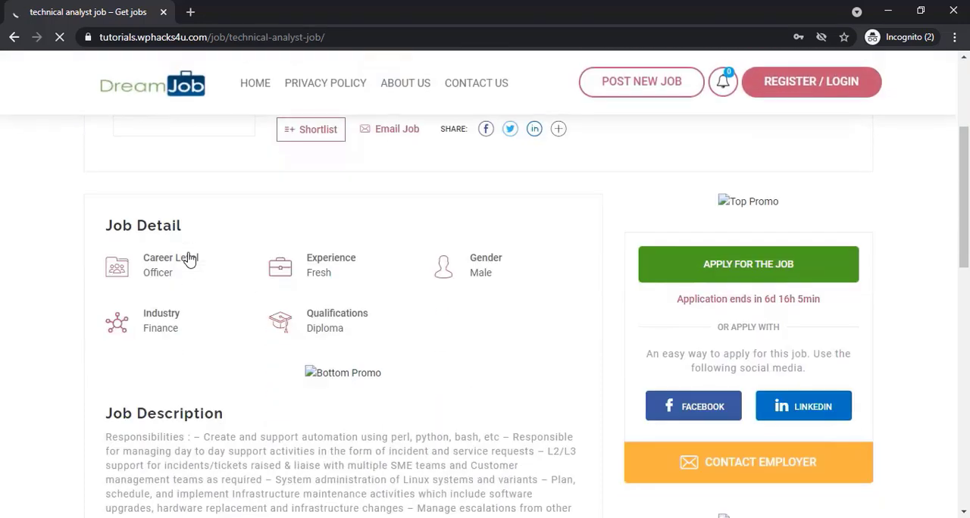
{"action": "scroll", "coordinate": [190, 260], "scroll_direction": "up", "scroll_amount": 4}
{"action": "scroll", "coordinate": [189, 260], "scroll_direction": "down", "scroll_amount": 3}
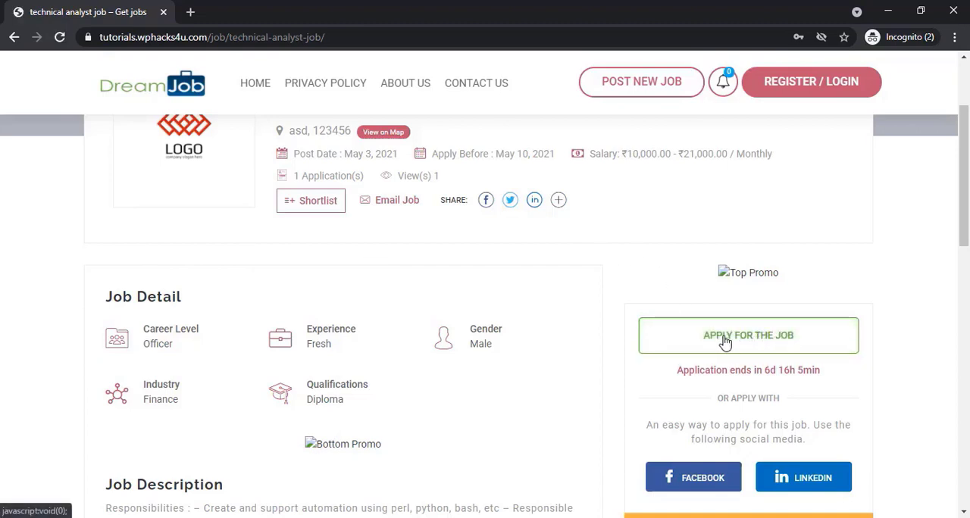
{"action": "scroll", "coordinate": [725, 343], "scroll_direction": "down", "scroll_amount": 2}
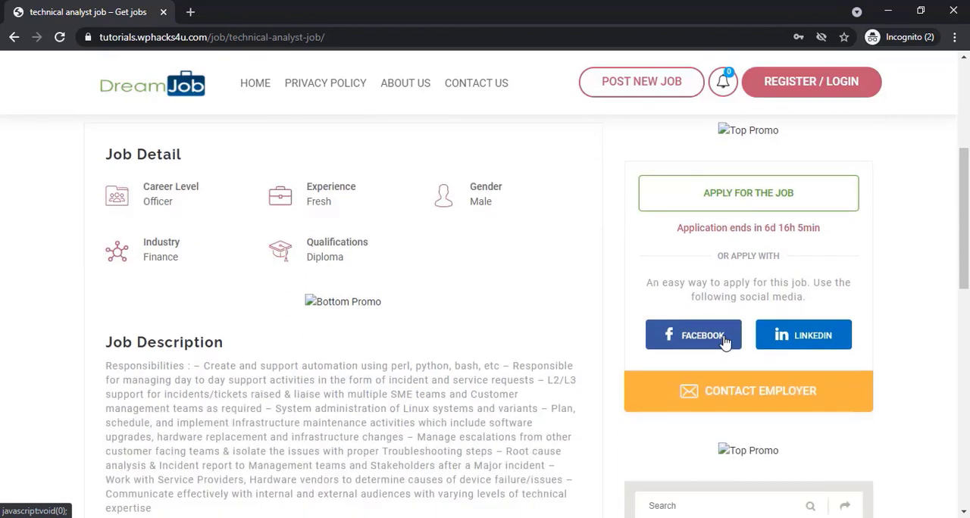
{"action": "scroll", "coordinate": [732, 350], "scroll_direction": "down", "scroll_amount": 2}
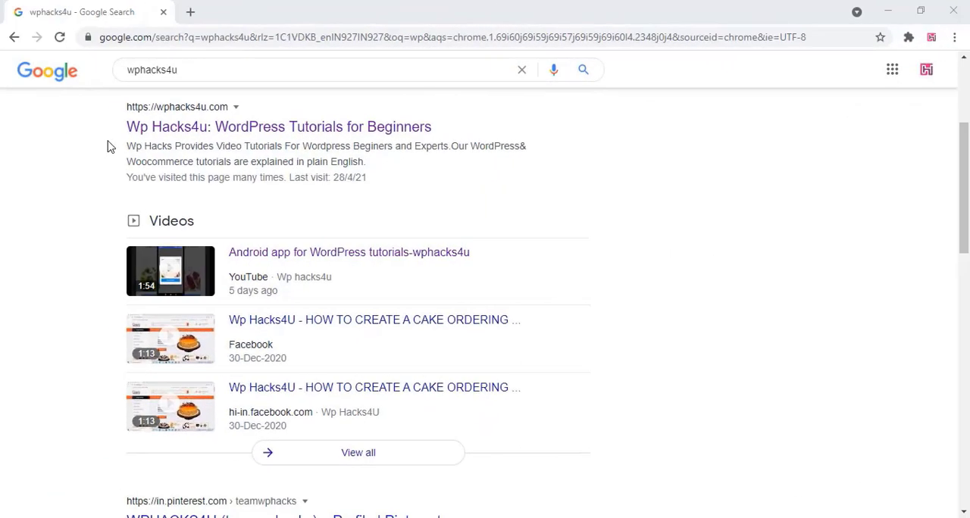
Open the domain checker on the Wp Hacks4u website and check whether getjobs123.com is available
{"action": "left_click", "coordinate": [198, 130]}
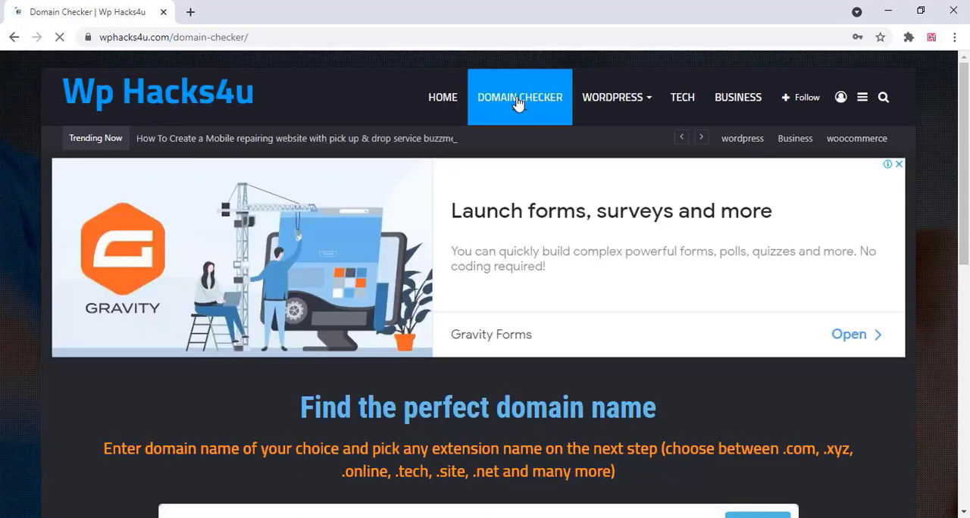
{"action": "scroll", "coordinate": [370, 242], "scroll_direction": "down", "scroll_amount": 5}
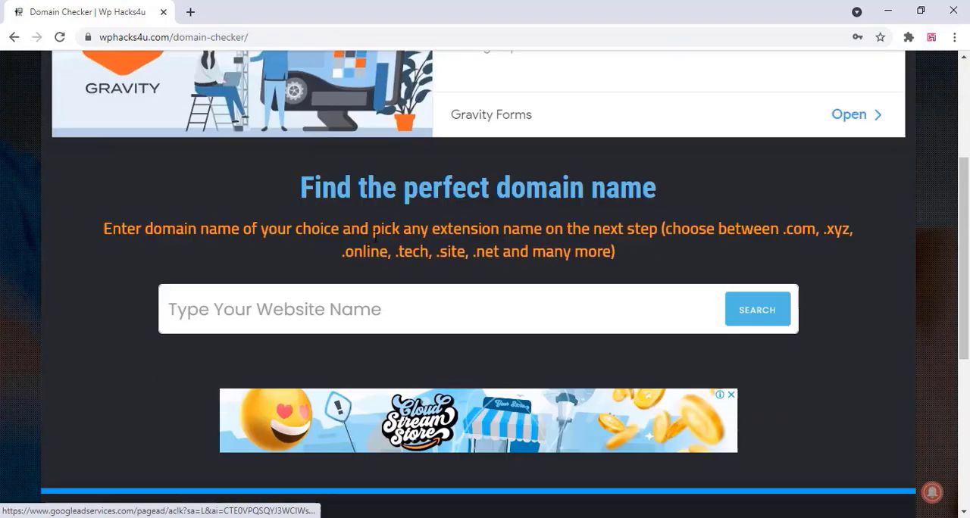
{"action": "left_click", "coordinate": [227, 176]}
{"action": "type", "text": "getjobs123."}
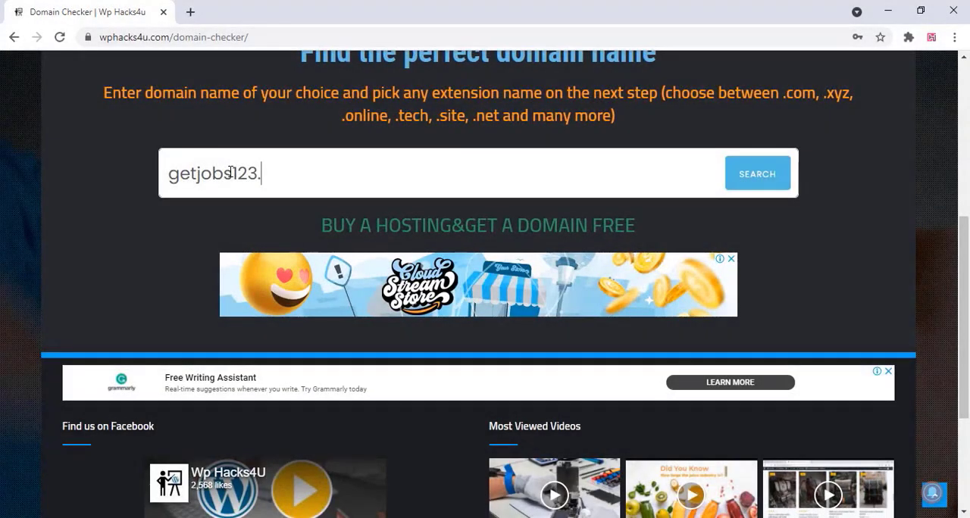
{"action": "type", "text": "com"}
{"action": "left_click", "coordinate": [767, 174]}
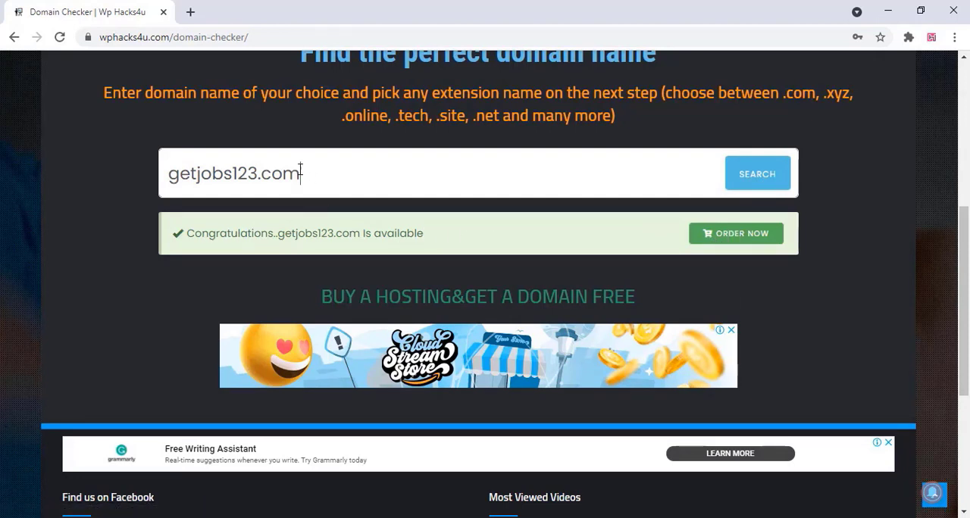
Copy the domain name getjobs123.com and start ordering it from the domain checker
{"action": "left_click_drag", "start_coordinate": [301, 173], "coordinate": [138, 179]}
{"action": "right_click", "coordinate": [168, 173]}
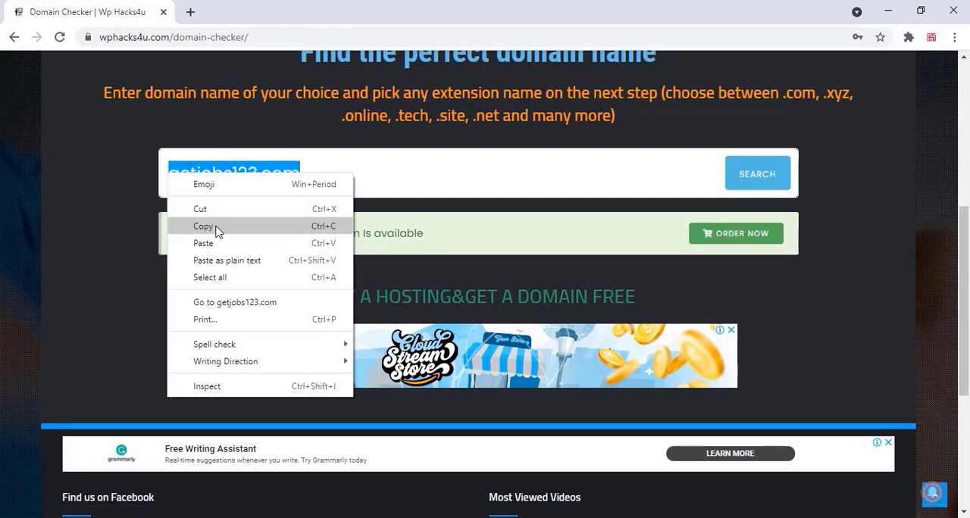
{"action": "left_click", "coordinate": [209, 222]}
{"action": "left_click", "coordinate": [733, 237]}
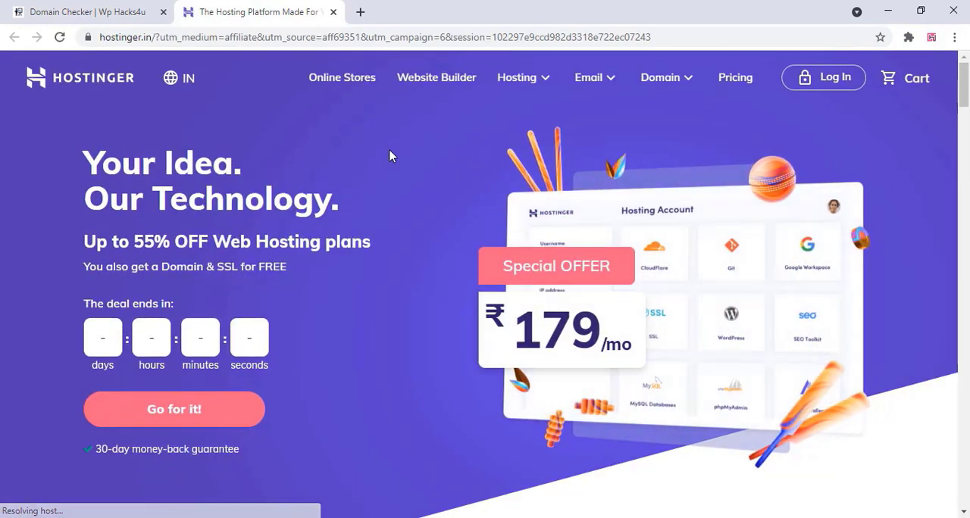
Add the Premium Web Hosting plan to the Hostinger cart
{"action": "scroll", "coordinate": [391, 157], "scroll_direction": "down", "scroll_amount": 6}
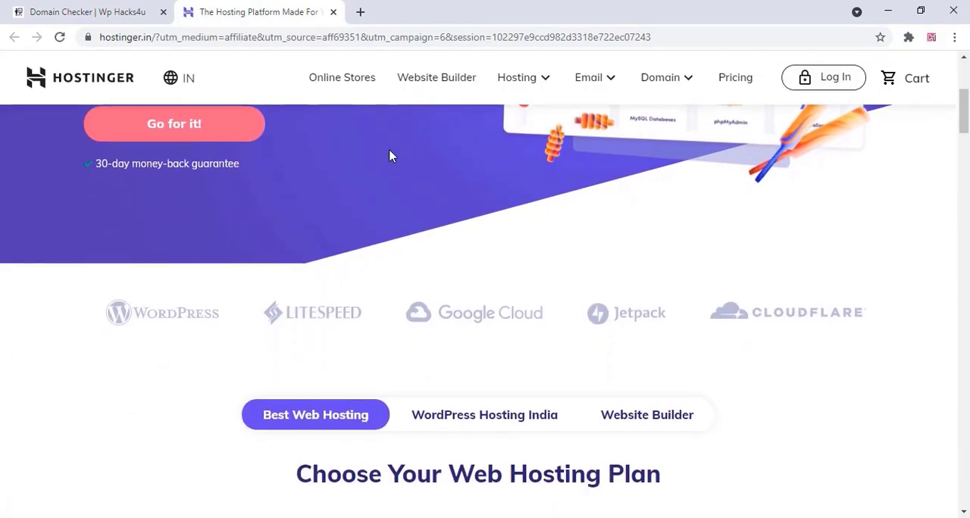
{"action": "scroll", "coordinate": [386, 191], "scroll_direction": "down", "scroll_amount": 3}
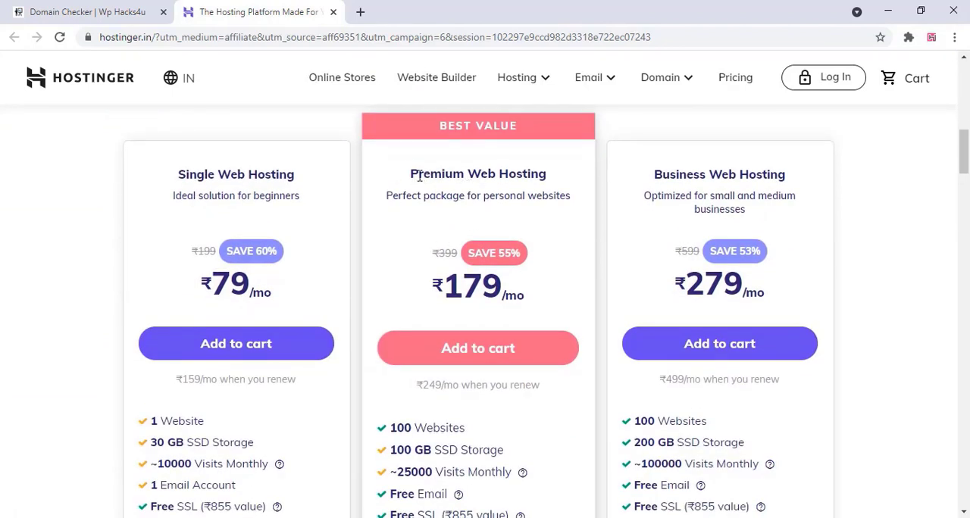
{"action": "left_click_drag", "start_coordinate": [419, 176], "coordinate": [496, 186]}
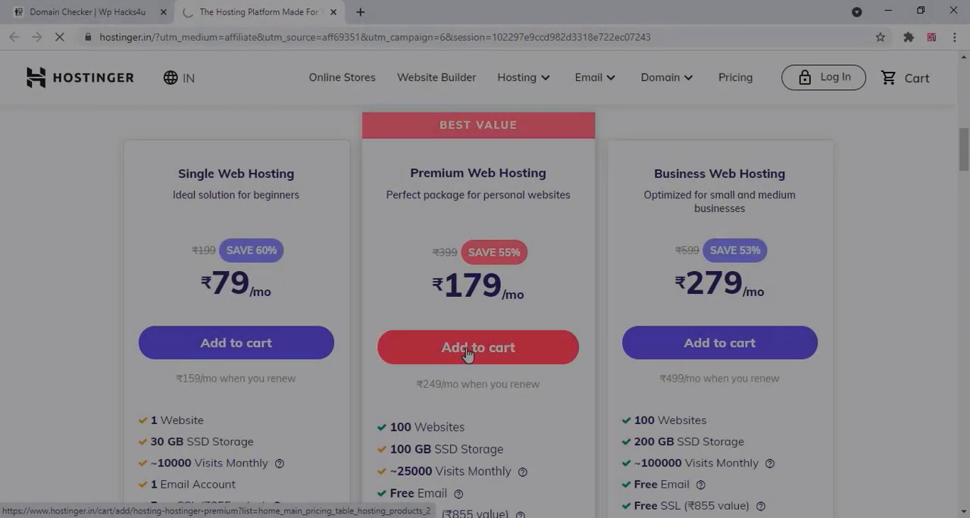
{"action": "left_click", "coordinate": [467, 353]}
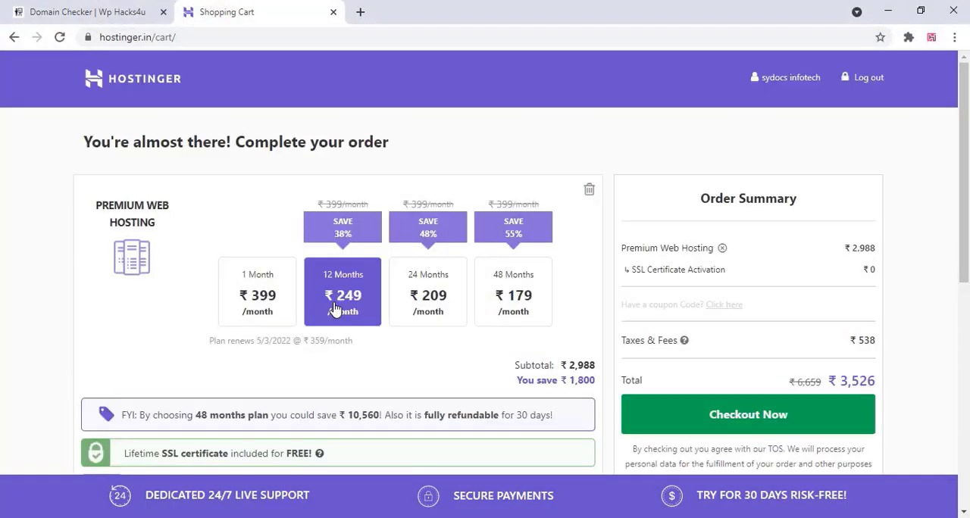
Paste getjobs123.com into the cart's free domain search and search for it with the .com extension
{"action": "scroll", "coordinate": [334, 308], "scroll_direction": "down", "scroll_amount": 5}
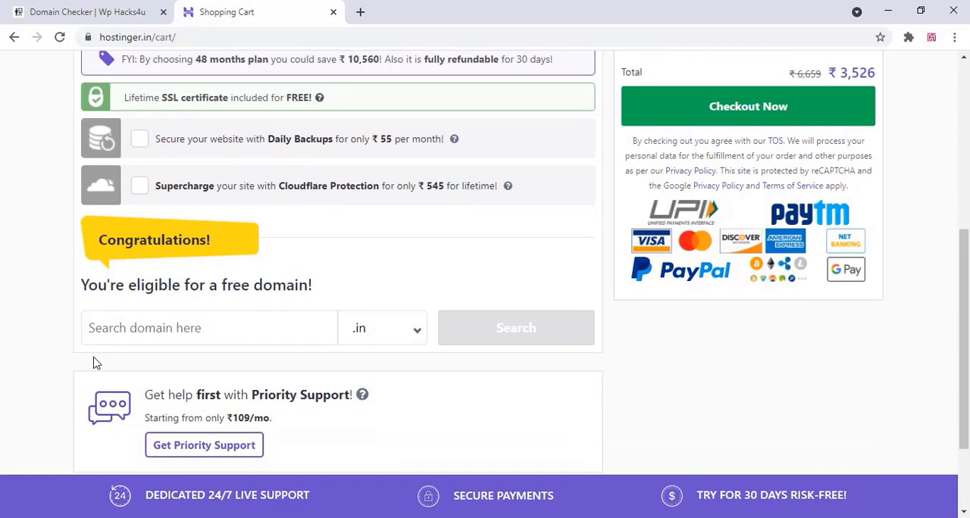
{"action": "right_click", "coordinate": [111, 331]}
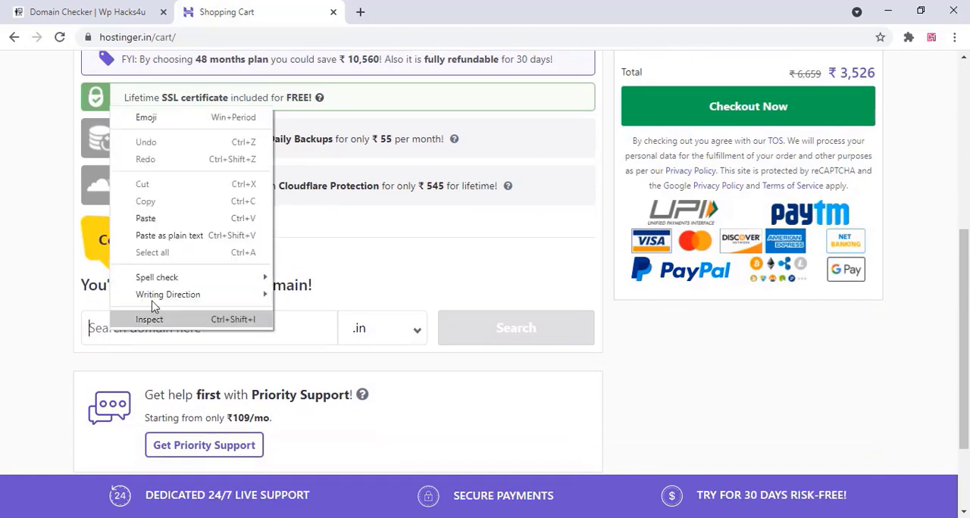
{"action": "left_click", "coordinate": [174, 218]}
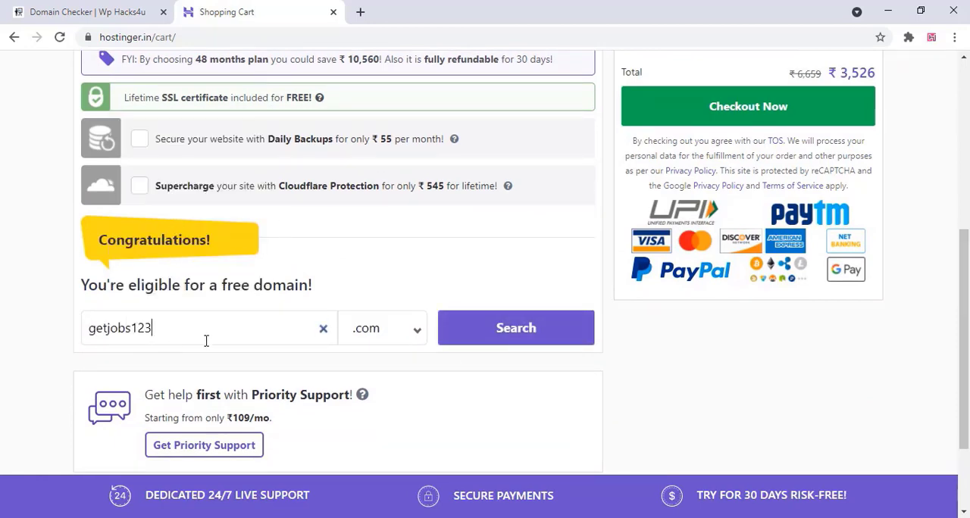
{"action": "left_click", "coordinate": [522, 335]}
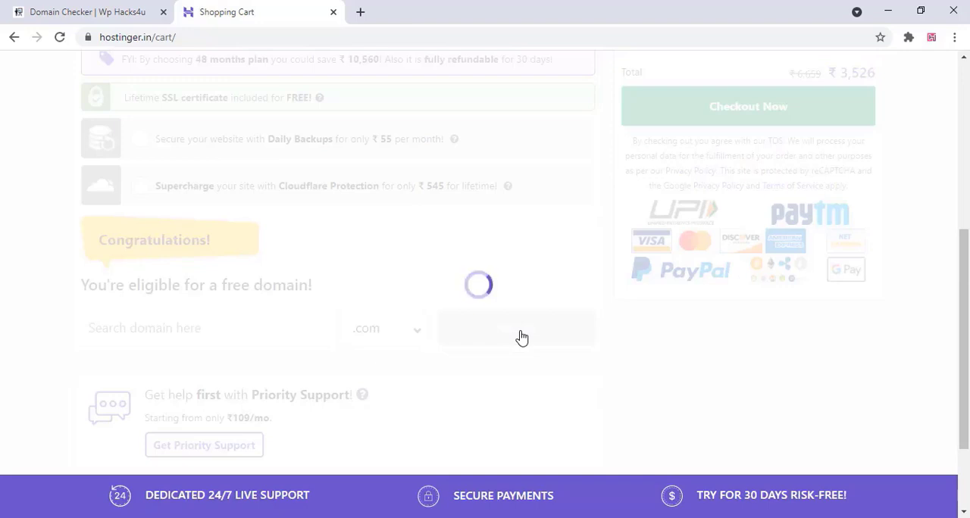
Review the cart's Premium Web Hosting plan and getjobs123.com domain, and check out with UPI as the payment method
{"action": "scroll", "coordinate": [522, 336], "scroll_direction": "up", "scroll_amount": 3}
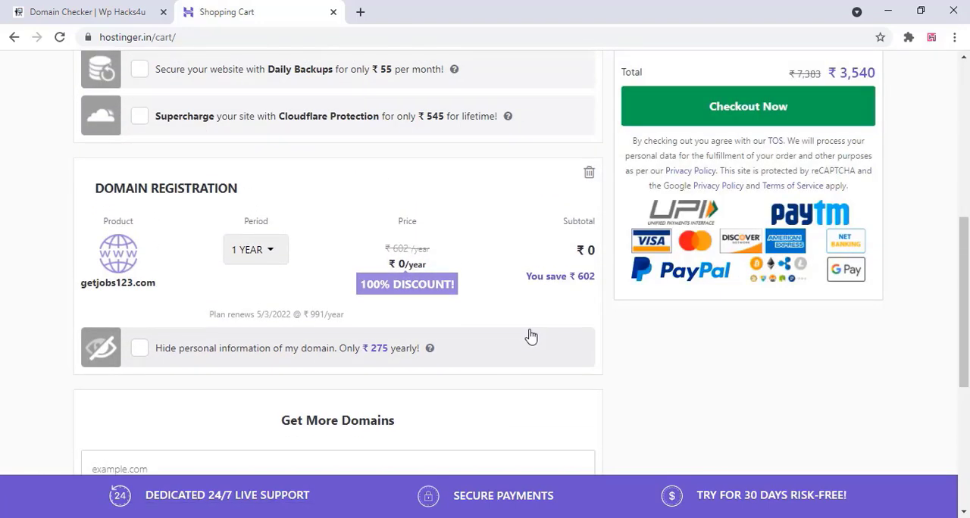
{"action": "scroll", "coordinate": [410, 148], "scroll_direction": "up", "scroll_amount": 4}
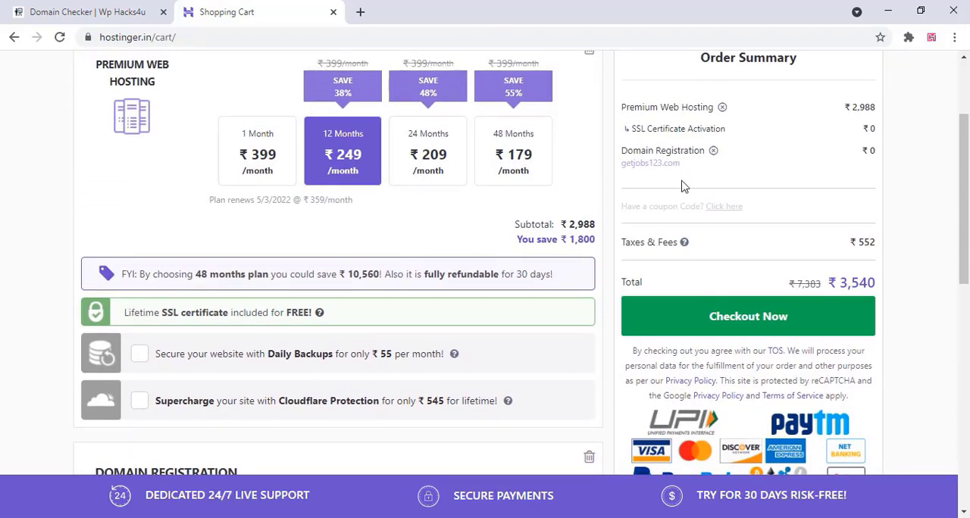
{"action": "left_click", "coordinate": [743, 323]}
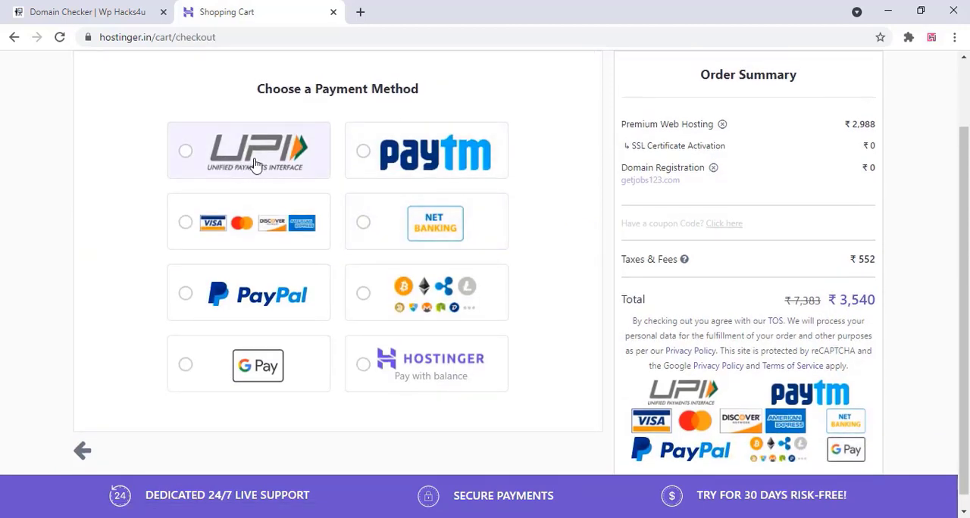
{"action": "left_click", "coordinate": [189, 152]}
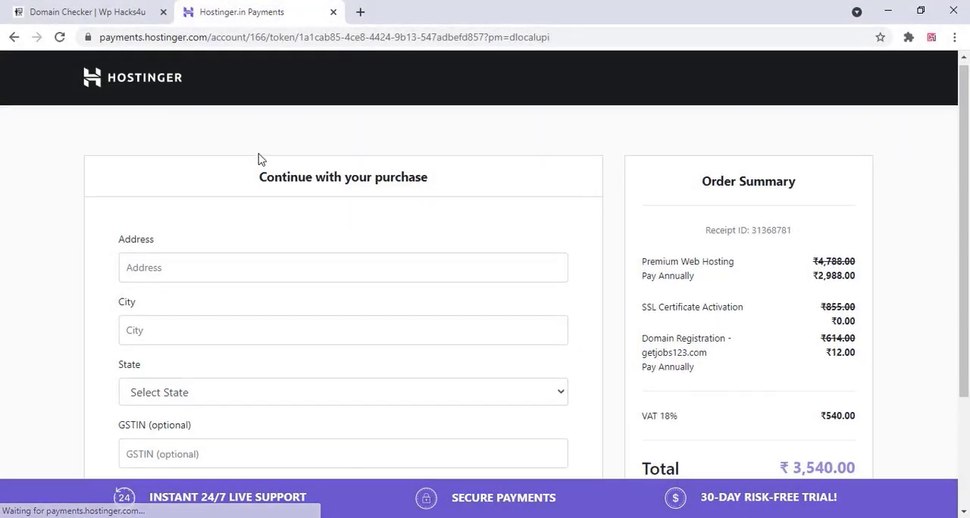
{"action": "scroll", "coordinate": [259, 159], "scroll_direction": "down", "scroll_amount": 2}
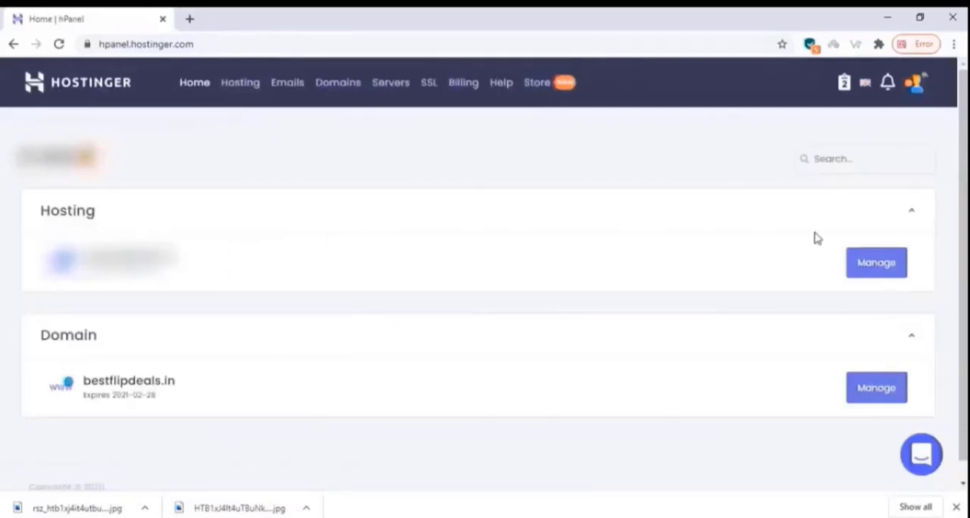
Open the management page of the bestflipdeals.in hosting account, look through its tools and open the Auto Installer
{"action": "left_click", "coordinate": [875, 272]}
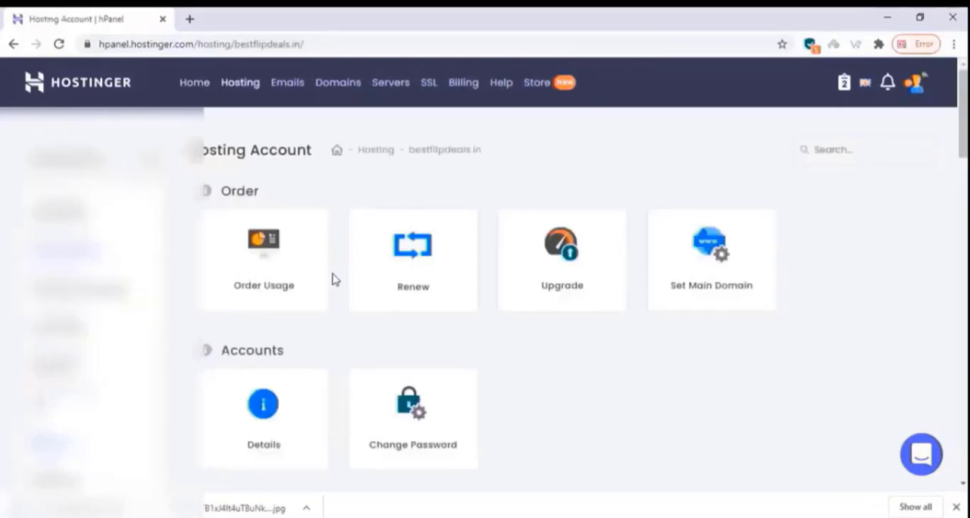
{"action": "scroll", "coordinate": [336, 280], "scroll_direction": "down", "scroll_amount": 3}
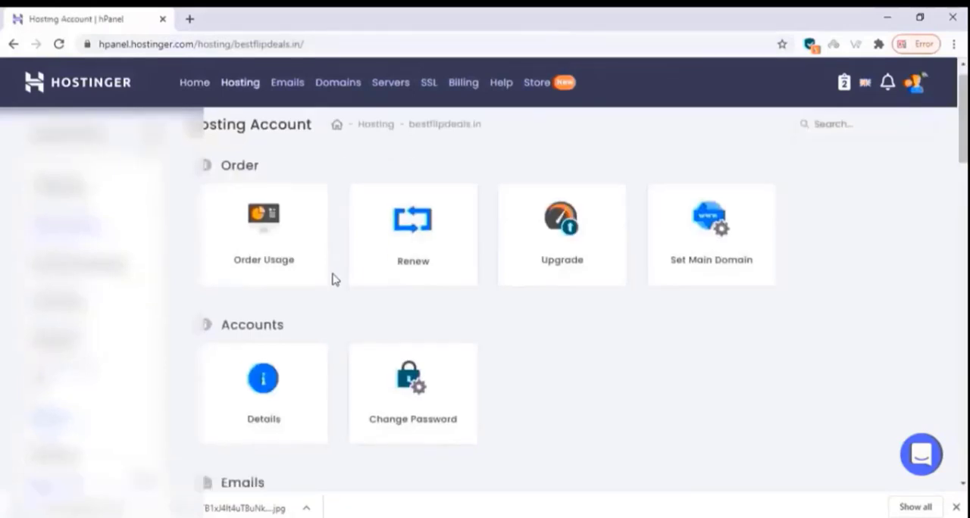
{"action": "scroll", "coordinate": [336, 280], "scroll_direction": "down", "scroll_amount": 3}
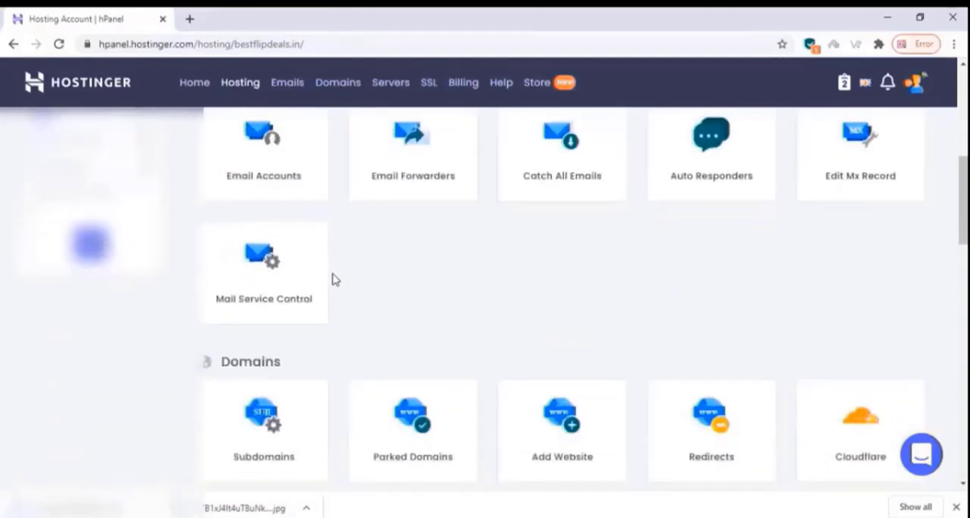
{"action": "scroll", "coordinate": [336, 279], "scroll_direction": "down", "scroll_amount": 5}
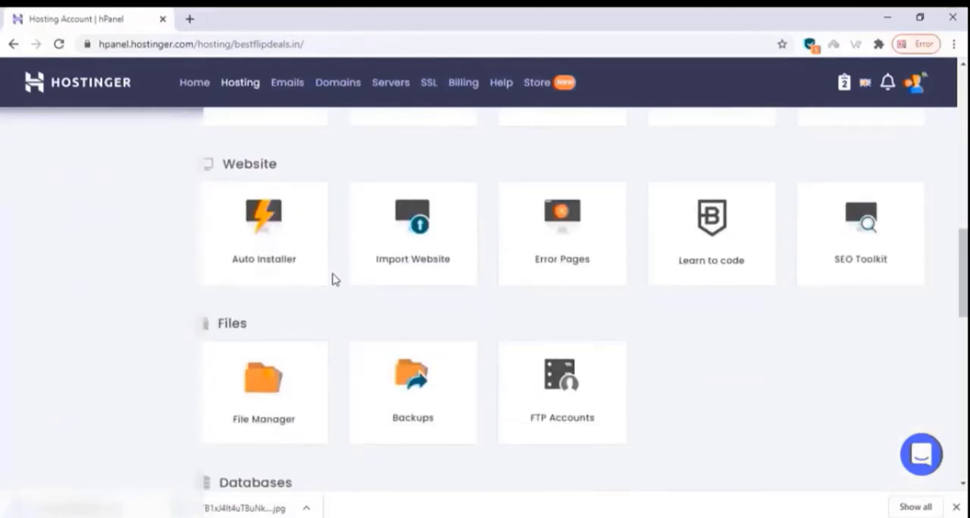
{"action": "scroll", "coordinate": [336, 280], "scroll_direction": "down", "scroll_amount": 3}
{"action": "scroll", "coordinate": [336, 280], "scroll_direction": "down", "scroll_amount": 4}
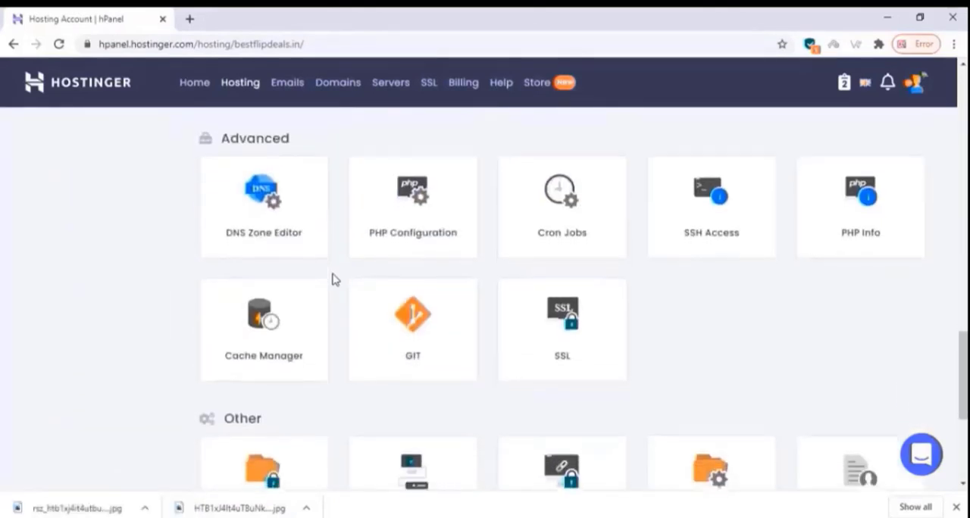
{"action": "scroll", "coordinate": [336, 279], "scroll_direction": "down", "scroll_amount": 3}
{"action": "scroll", "coordinate": [336, 280], "scroll_direction": "up", "scroll_amount": 8}
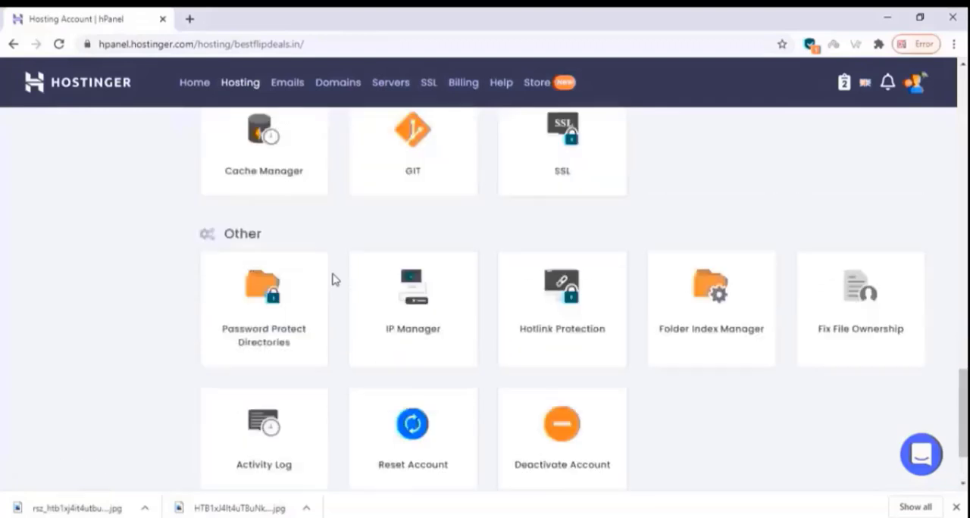
{"action": "scroll", "coordinate": [334, 278], "scroll_direction": "up", "scroll_amount": 5}
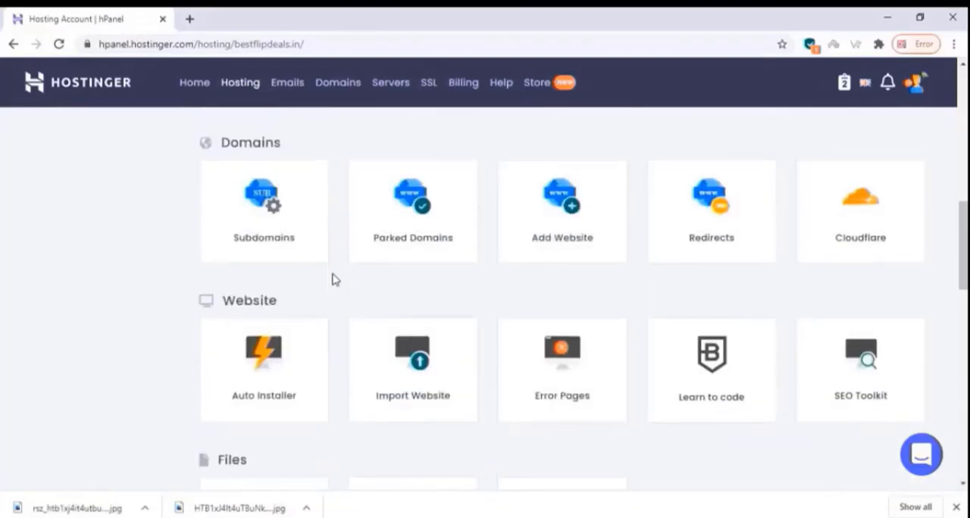
{"action": "scroll", "coordinate": [326, 287], "scroll_direction": "down", "scroll_amount": 1}
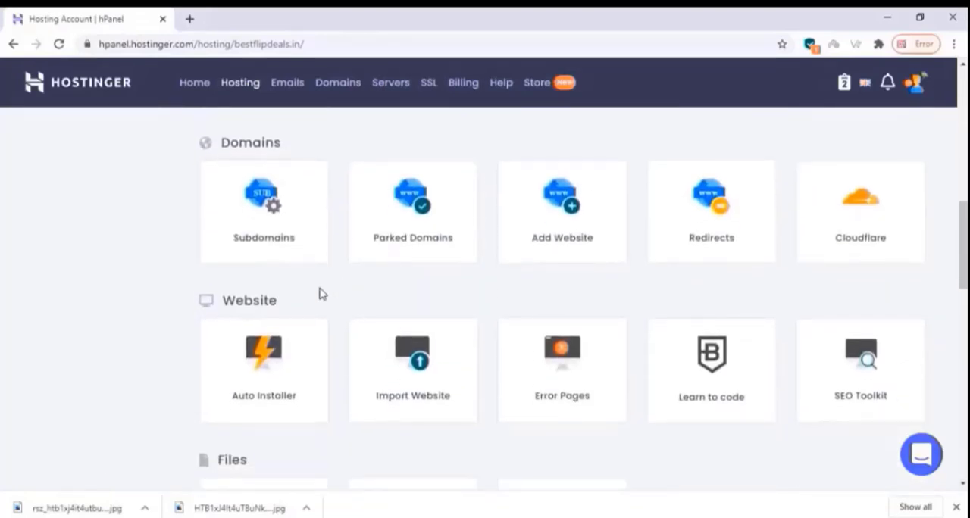
{"action": "left_click", "coordinate": [274, 373]}
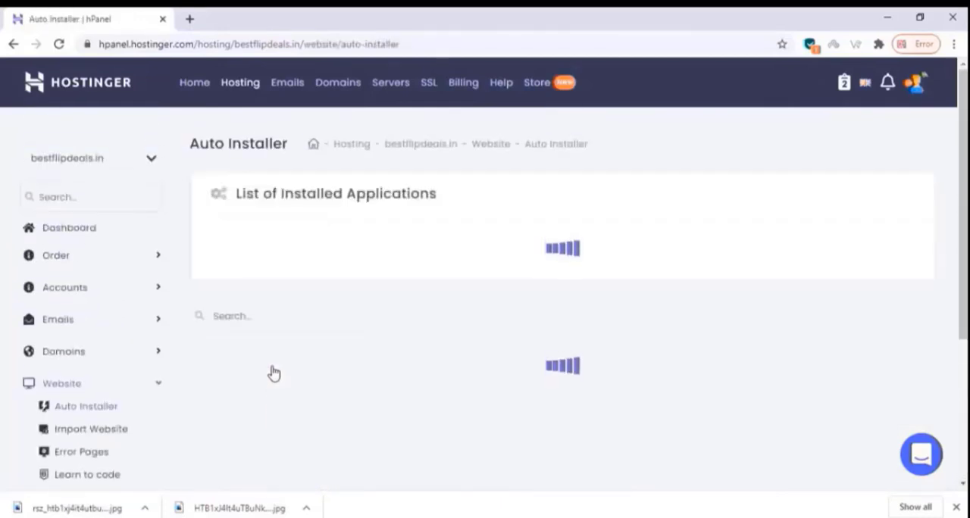
Start a WordPress installation on bestflipdeals.in and set the administrator username to demoadmin
{"action": "scroll", "coordinate": [273, 372], "scroll_direction": "down", "scroll_amount": 3}
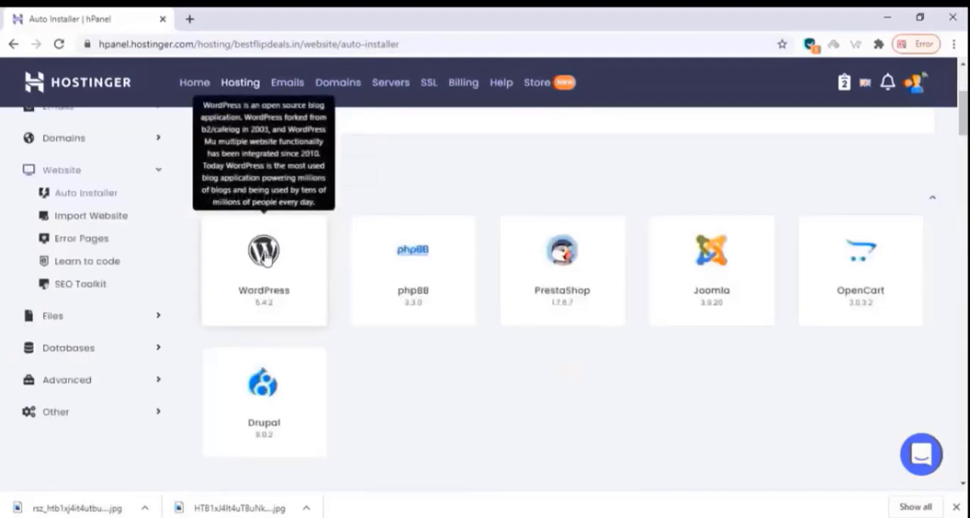
{"action": "left_click", "coordinate": [278, 251]}
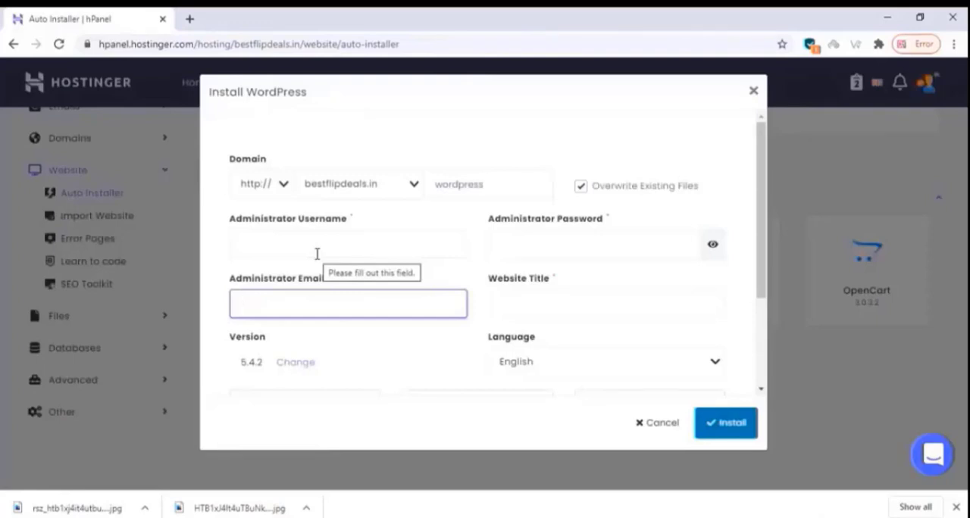
{"action": "left_click", "coordinate": [317, 254]}
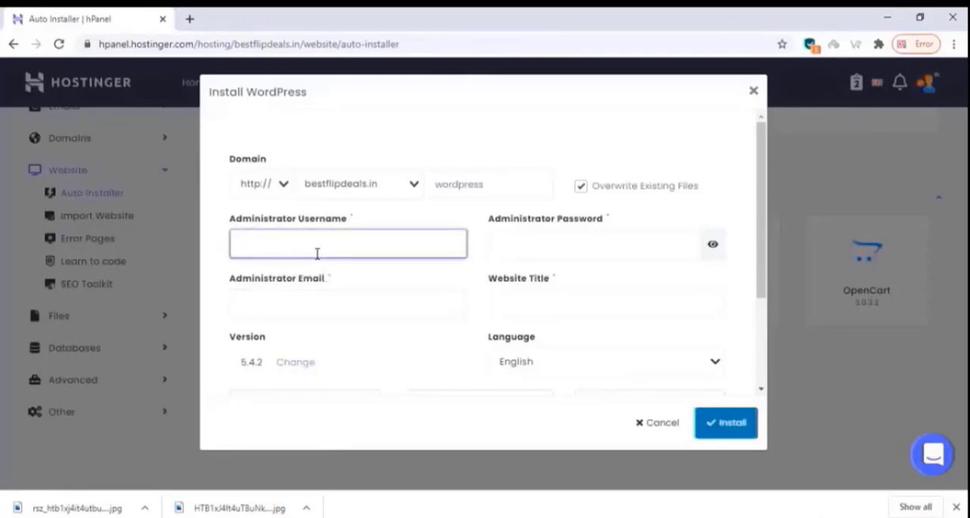
{"action": "type", "text": "demoadmin"}
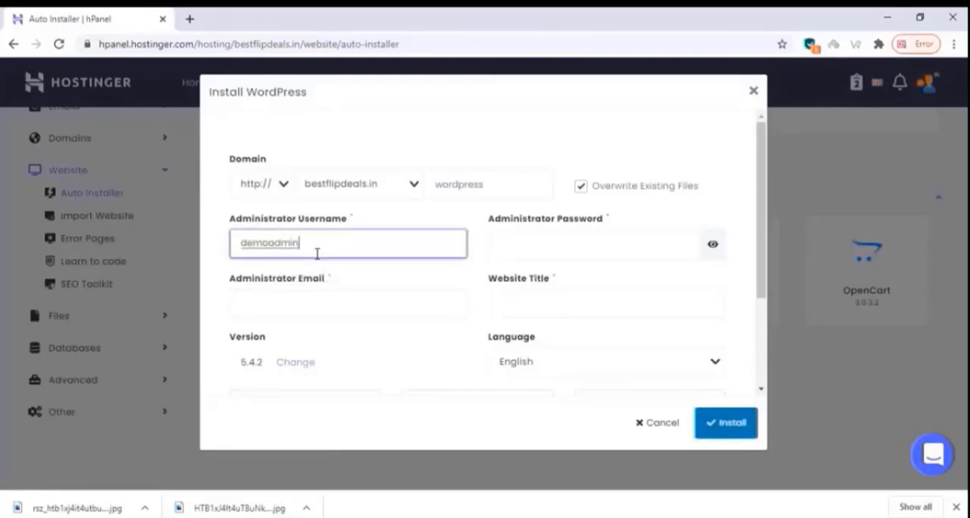
Generate a random administrator password for the WordPress installation and copy it
{"action": "left_click", "coordinate": [512, 252]}
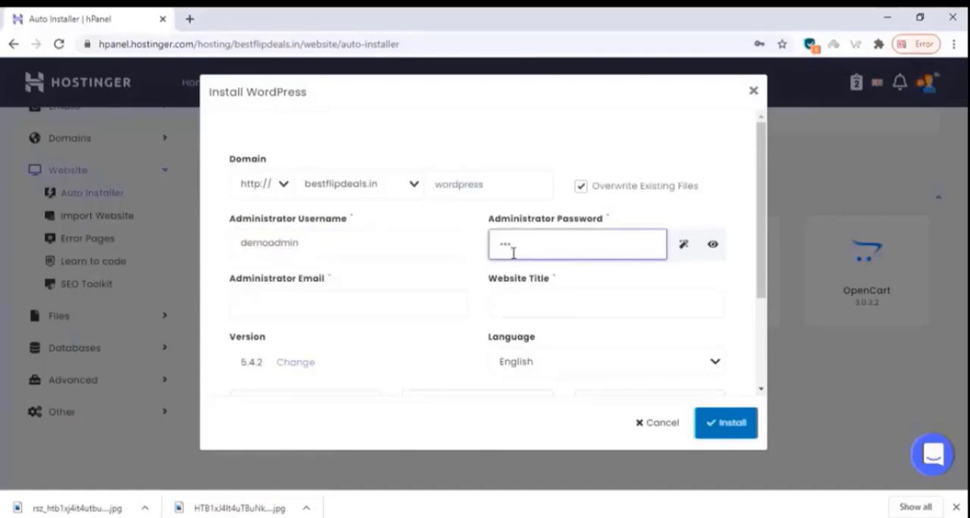
{"action": "left_click", "coordinate": [683, 244]}
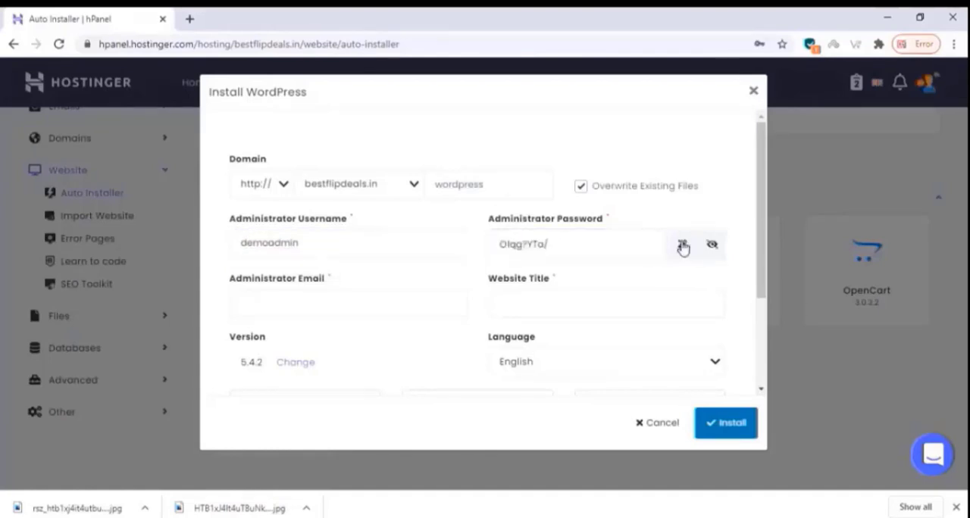
{"action": "triple_click", "coordinate": [570, 251]}
{"action": "right_click", "coordinate": [517, 242]}
{"action": "left_click", "coordinate": [556, 292]}
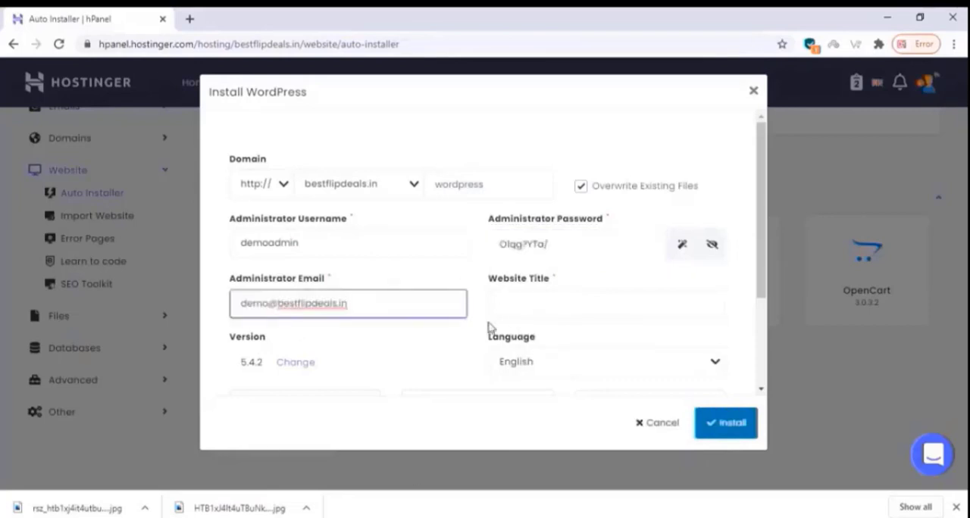
Fill in the administrator's e-mail, set the website title to demostore and install WordPress
{"action": "left_click", "coordinate": [512, 307]}
{"action": "type", "text": "demostore"}
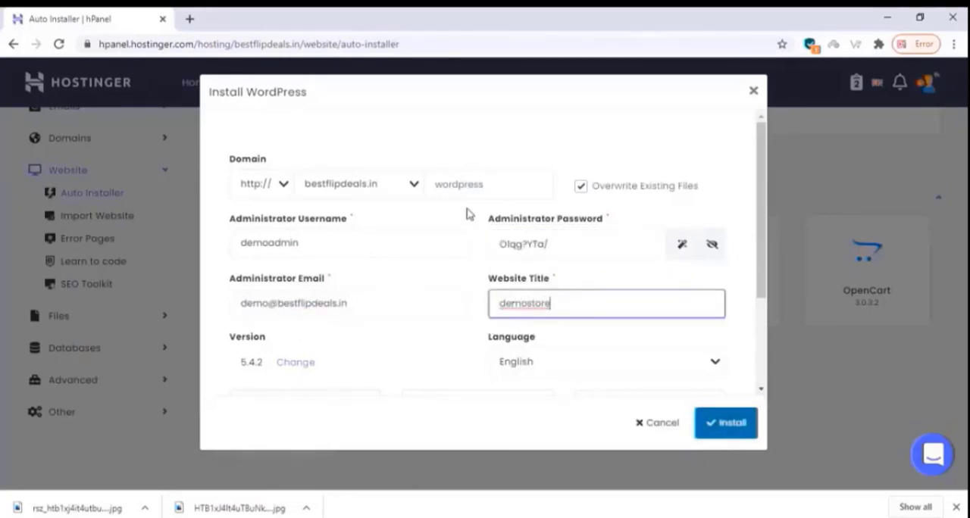
{"action": "left_click", "coordinate": [723, 429]}
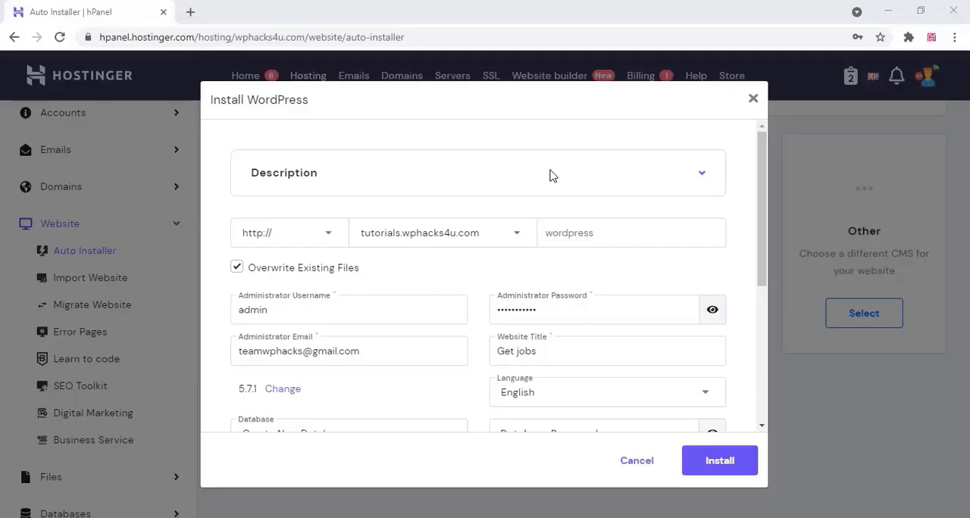
Install WordPress on tutorials.wphacks4u.com with the title Get jobs, and log in to its admin area as admin
{"action": "scroll", "coordinate": [552, 176], "scroll_direction": "down", "scroll_amount": 4}
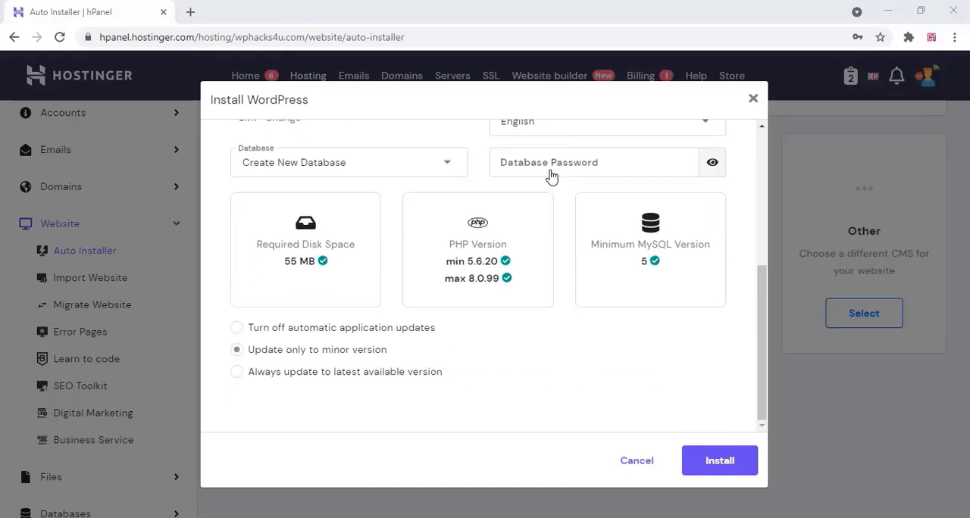
{"action": "left_click", "coordinate": [708, 465]}
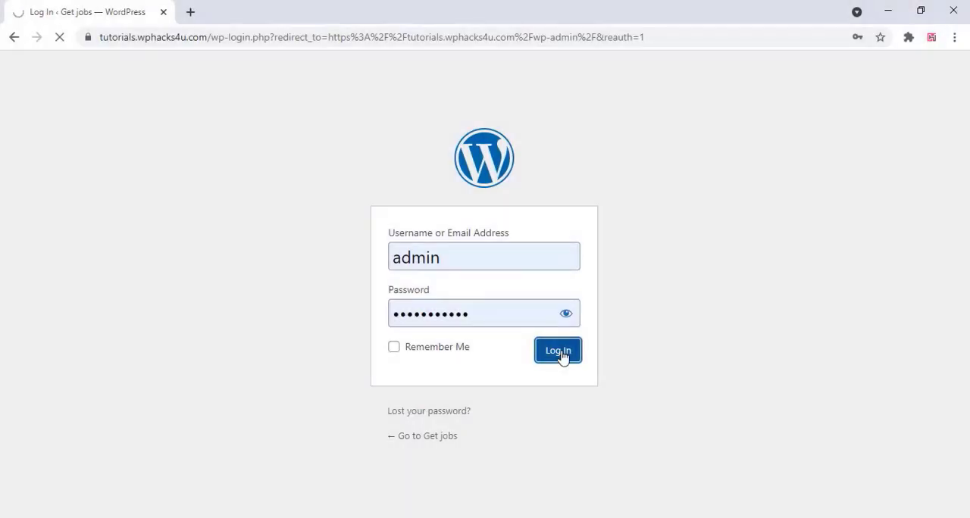
{"action": "left_click", "coordinate": [561, 354]}
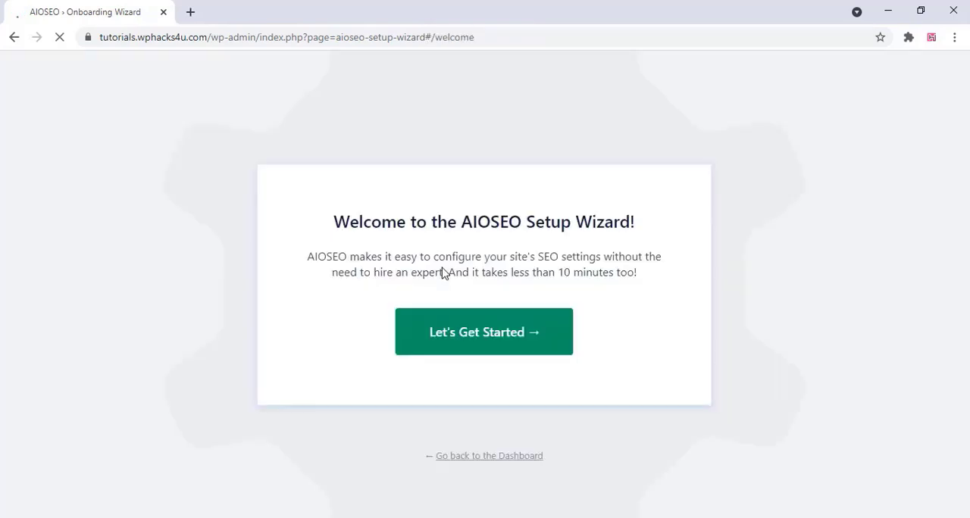
Leave the AIOSEO setup wizard for the dashboard and open the list of installed plugins
{"action": "left_click", "coordinate": [479, 459]}
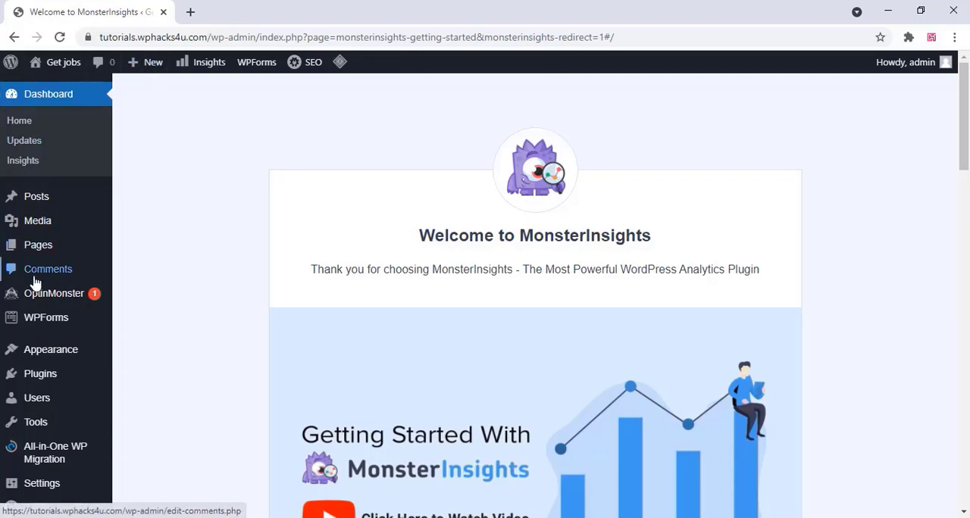
{"action": "scroll", "coordinate": [30, 288], "scroll_direction": "down", "scroll_amount": 1}
{"action": "mouse_move", "coordinate": [97, 311]}
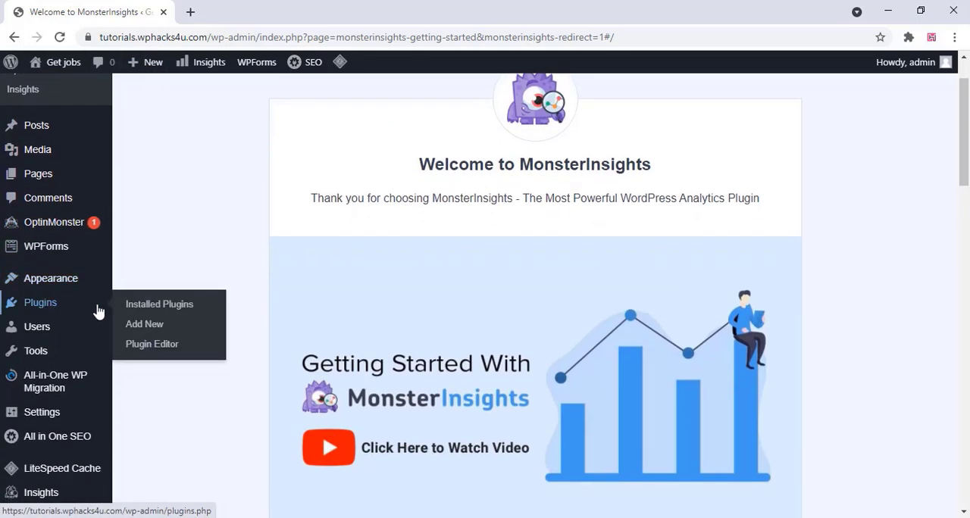
{"action": "left_click", "coordinate": [161, 312]}
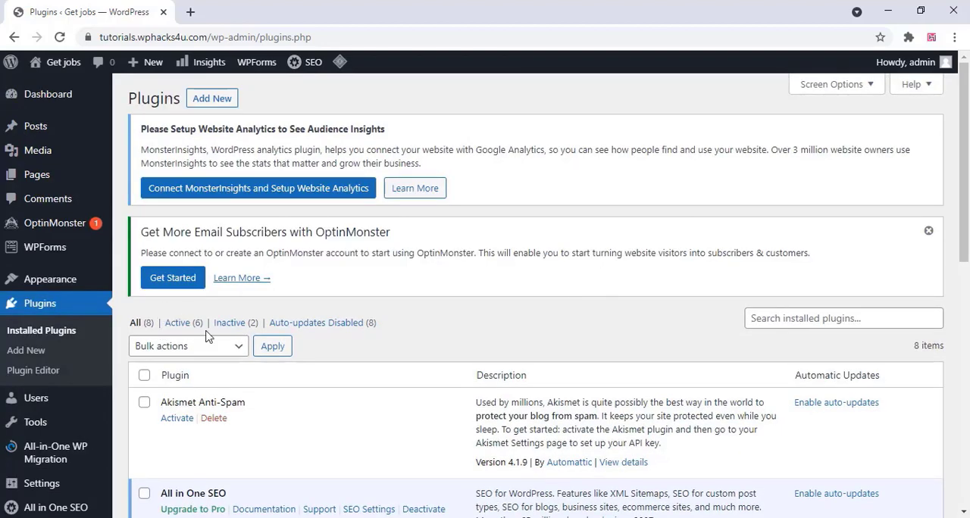
Deactivate all installed plugins with one bulk action
{"action": "scroll", "coordinate": [208, 337], "scroll_direction": "down", "scroll_amount": 2}
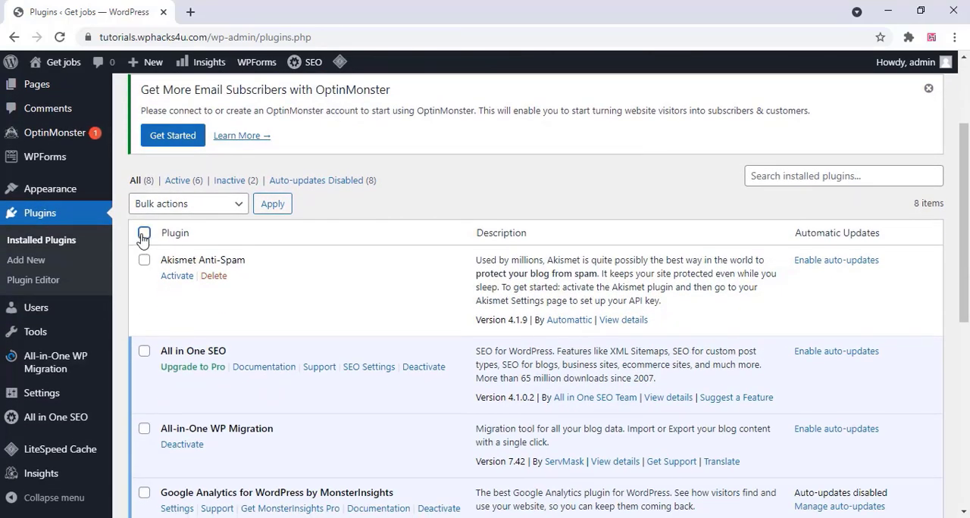
{"action": "left_click", "coordinate": [144, 233]}
{"action": "left_click", "coordinate": [184, 206]}
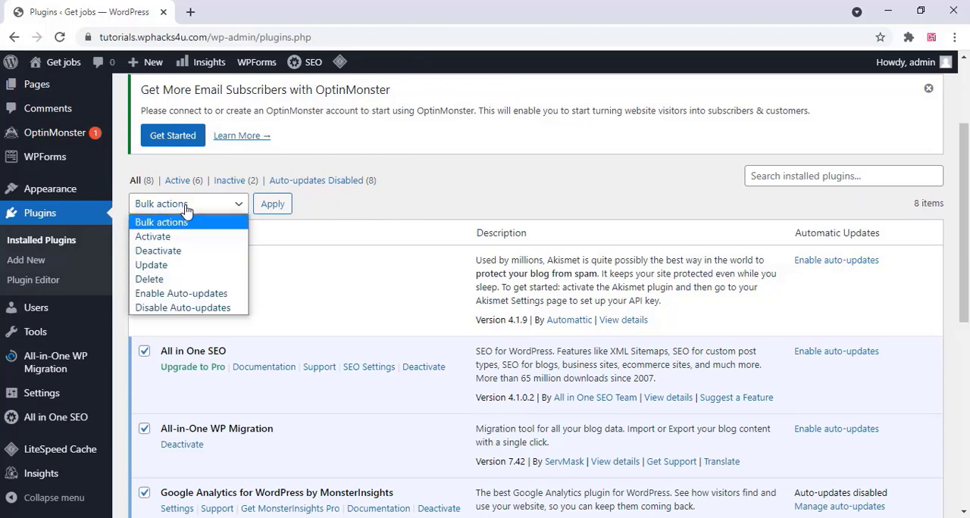
{"action": "left_click", "coordinate": [184, 250]}
{"action": "left_click", "coordinate": [274, 206]}
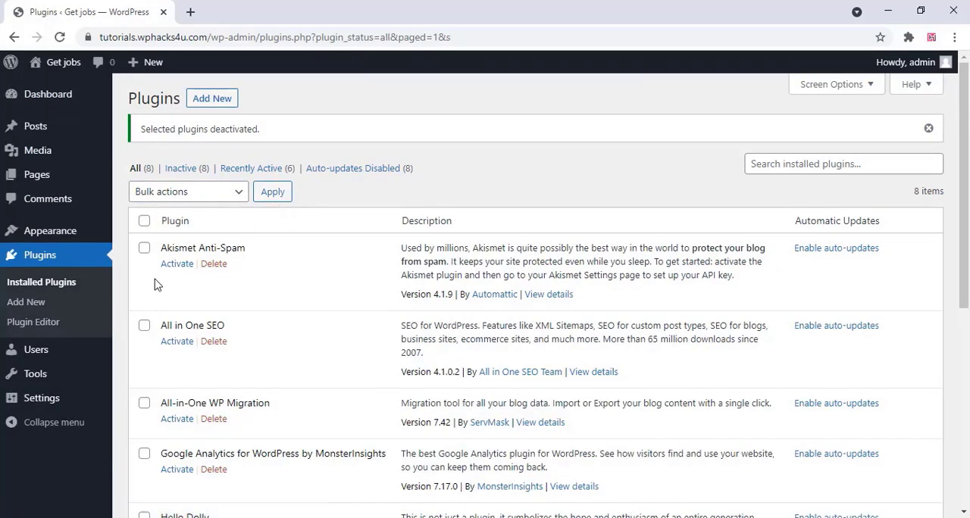
Delete all the deactivated plugins in bulk and confirm the deletion
{"action": "left_click", "coordinate": [144, 221]}
{"action": "left_click", "coordinate": [203, 197]}
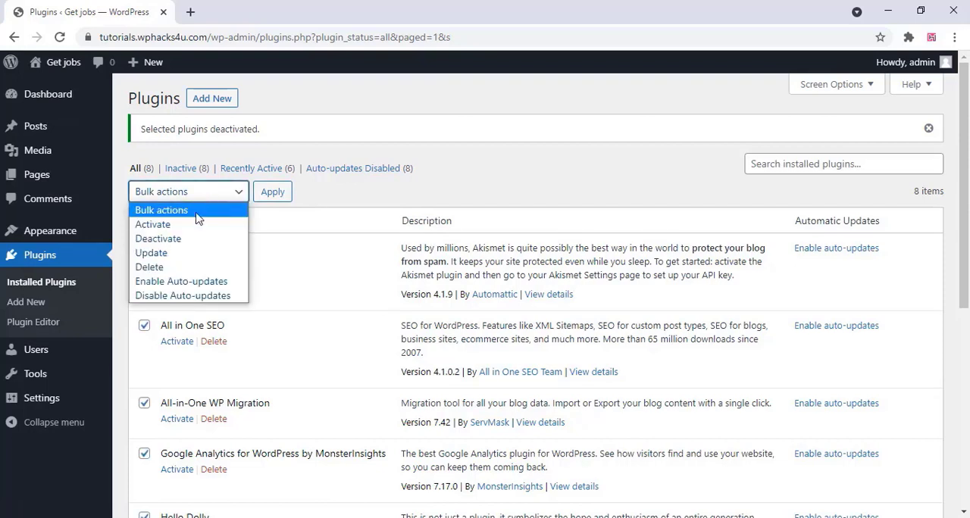
{"action": "left_click", "coordinate": [176, 267]}
{"action": "left_click", "coordinate": [275, 191]}
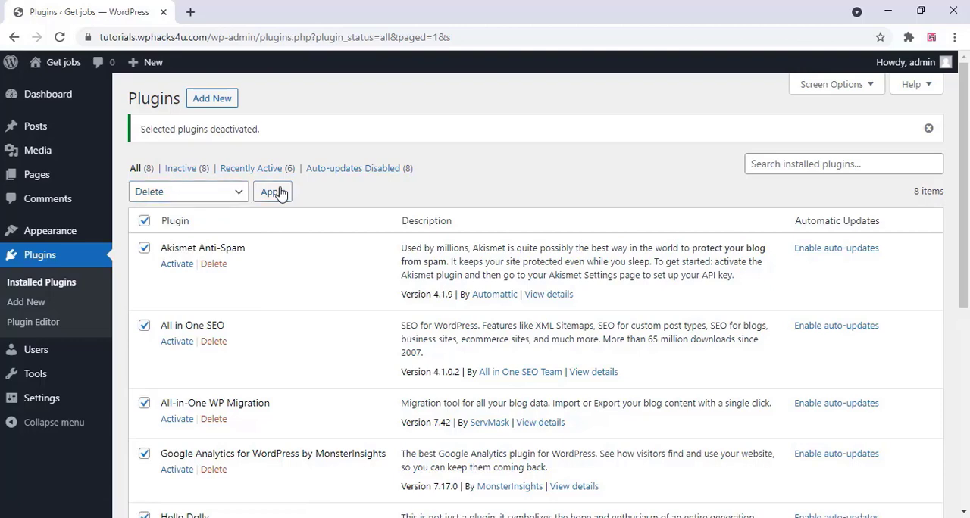
{"action": "left_click", "coordinate": [561, 139]}
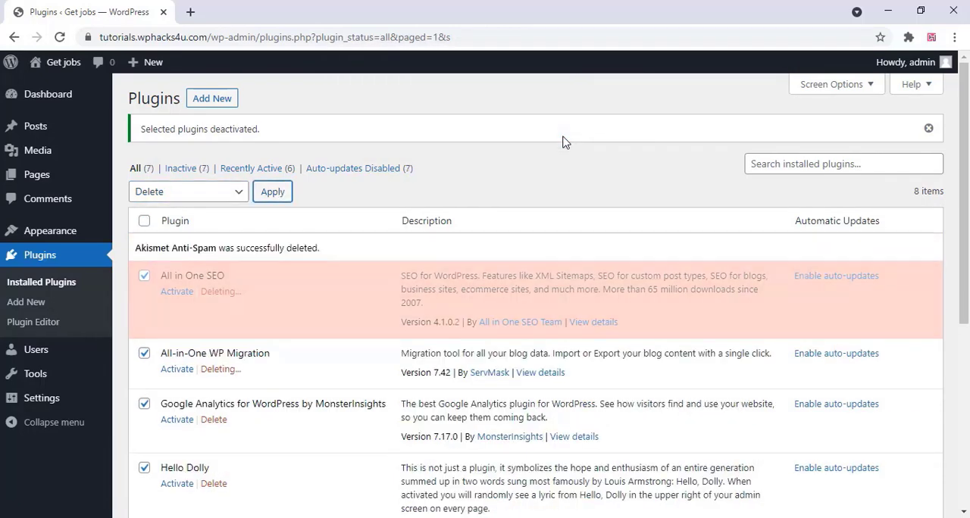
Look over the plugin deletion results and return to the dashboard home
{"action": "scroll", "coordinate": [378, 313], "scroll_direction": "down", "scroll_amount": 3}
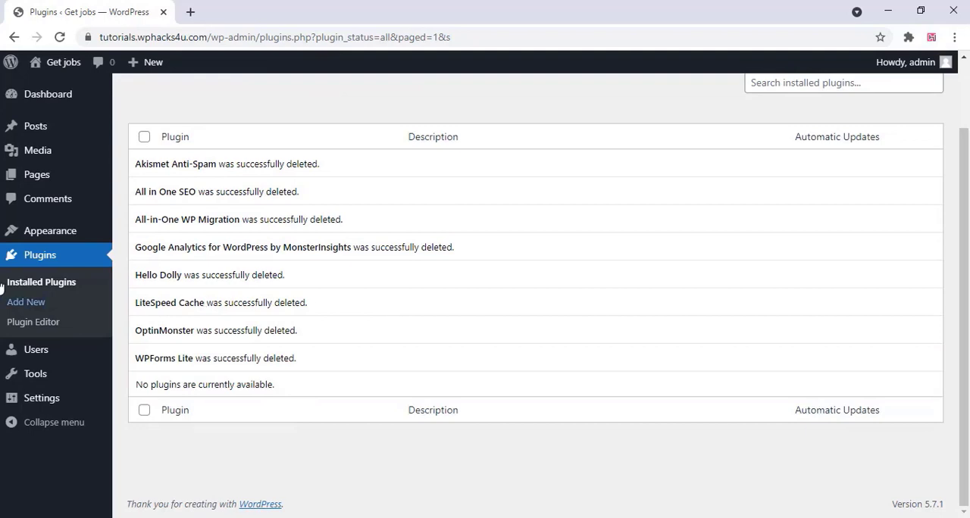
{"action": "mouse_move", "coordinate": [37, 110]}
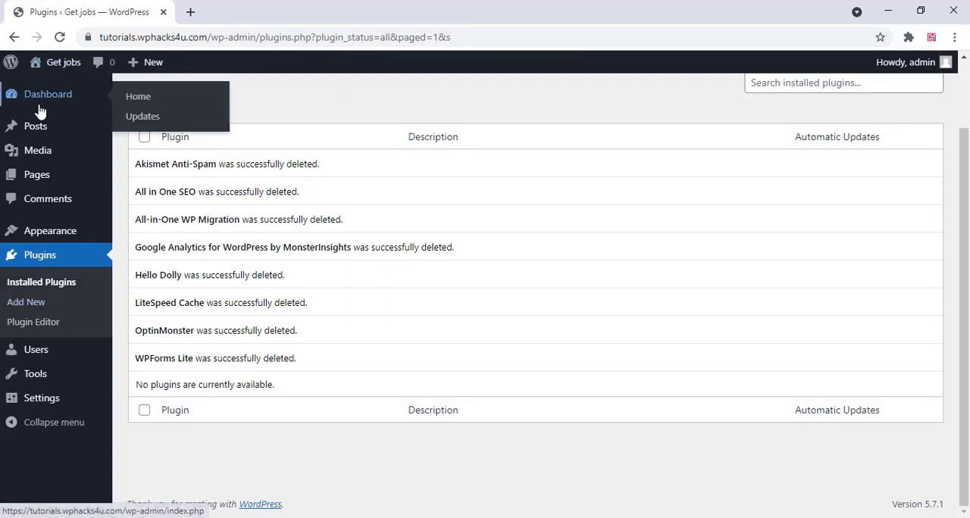
{"action": "left_click", "coordinate": [142, 99]}
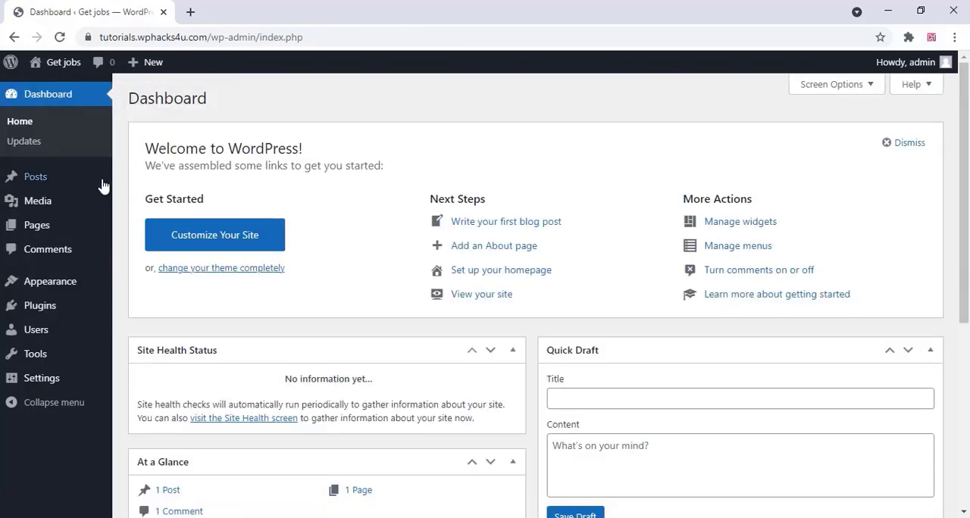
Upload careerfy-theme.zip from the Desktop as a new theme and install it
{"action": "mouse_move", "coordinate": [81, 239]}
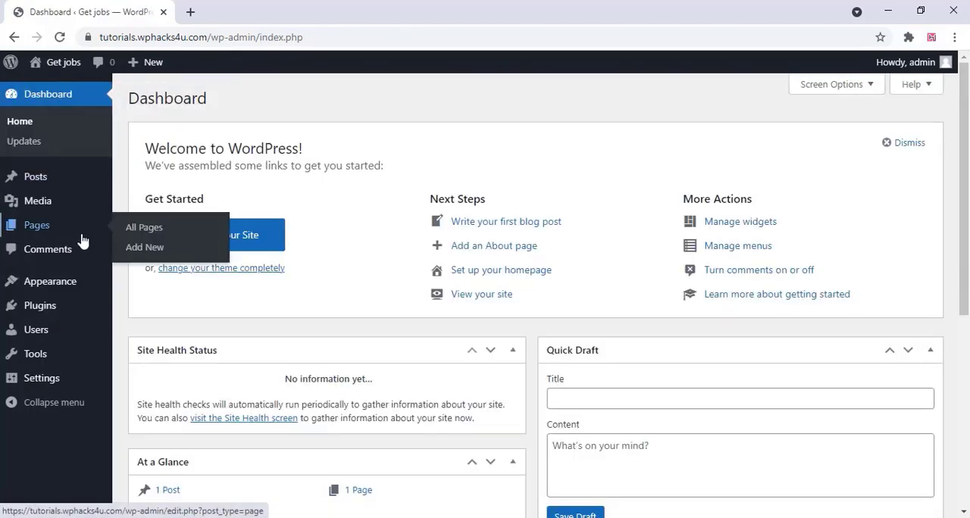
{"action": "mouse_move", "coordinate": [68, 287]}
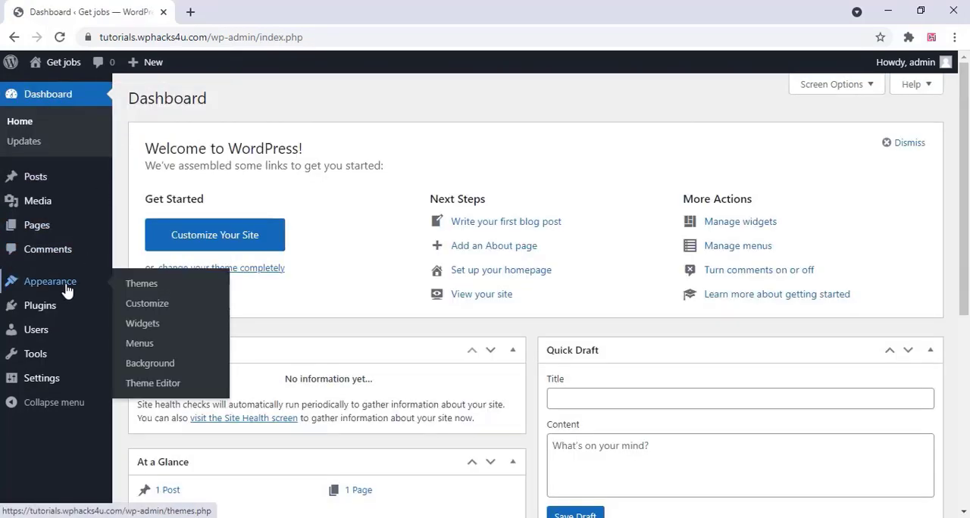
{"action": "left_click", "coordinate": [143, 285]}
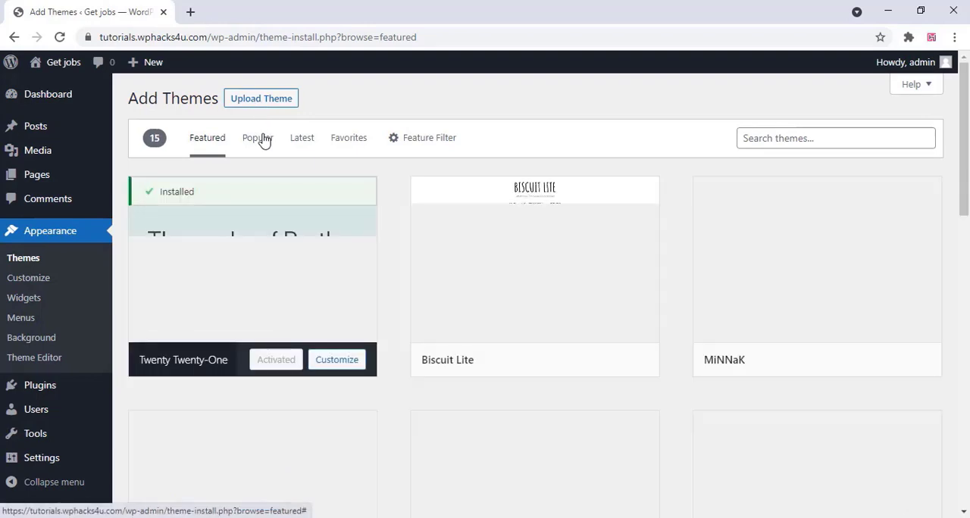
{"action": "left_click", "coordinate": [247, 99]}
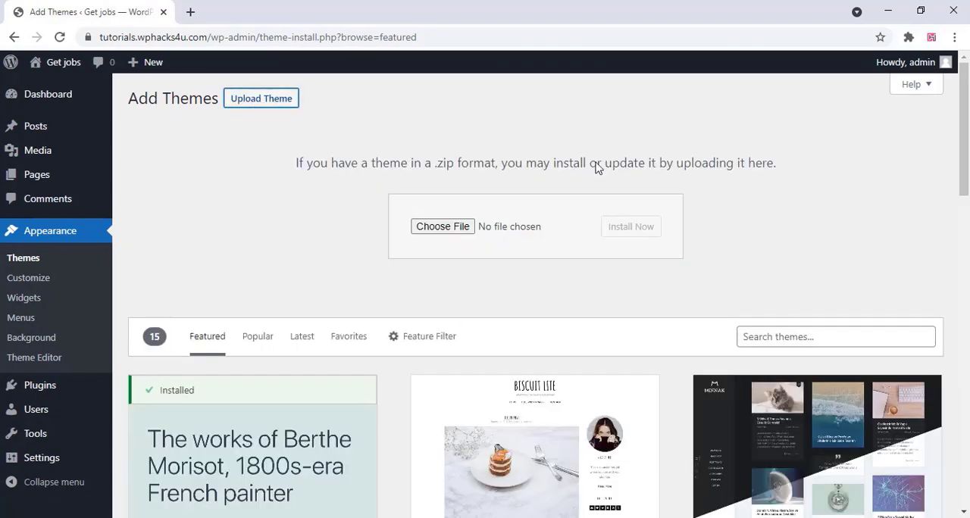
{"action": "left_click", "coordinate": [452, 229]}
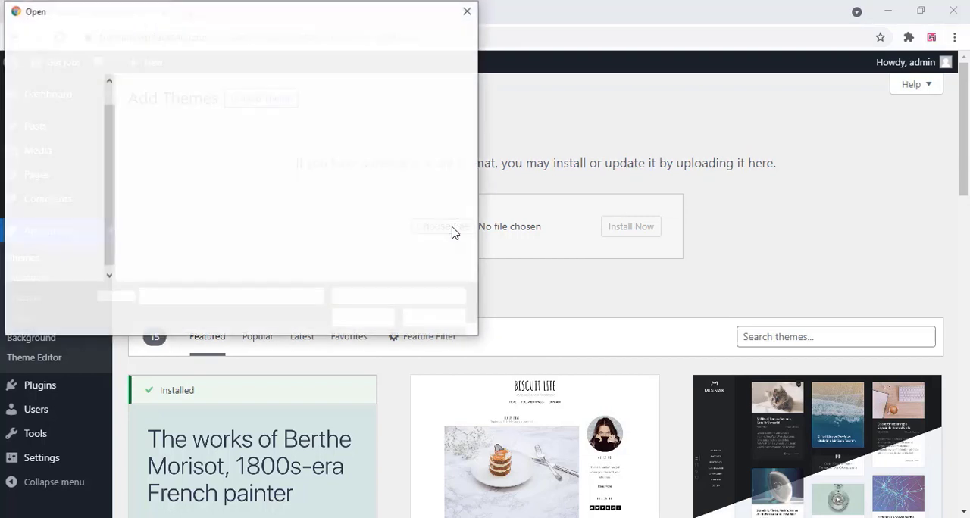
{"action": "left_click", "coordinate": [254, 225]}
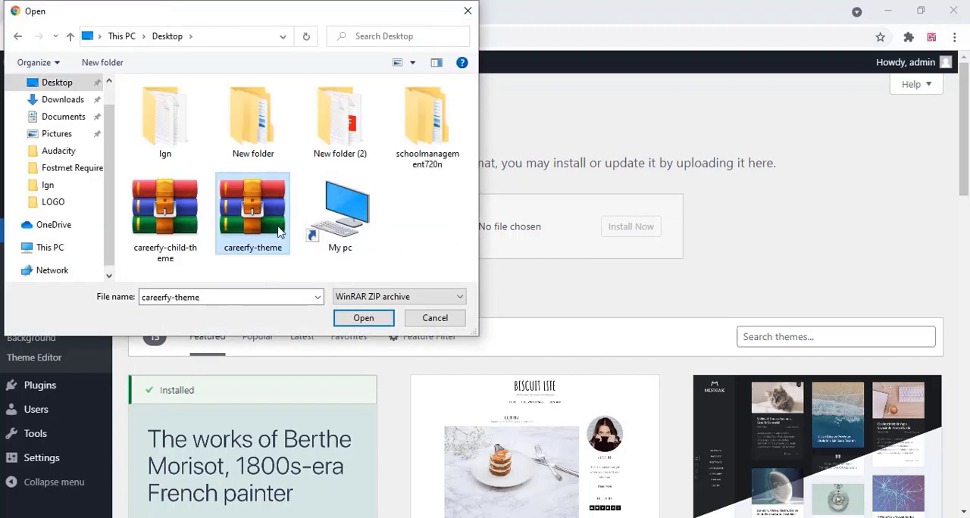
{"action": "left_click", "coordinate": [364, 326]}
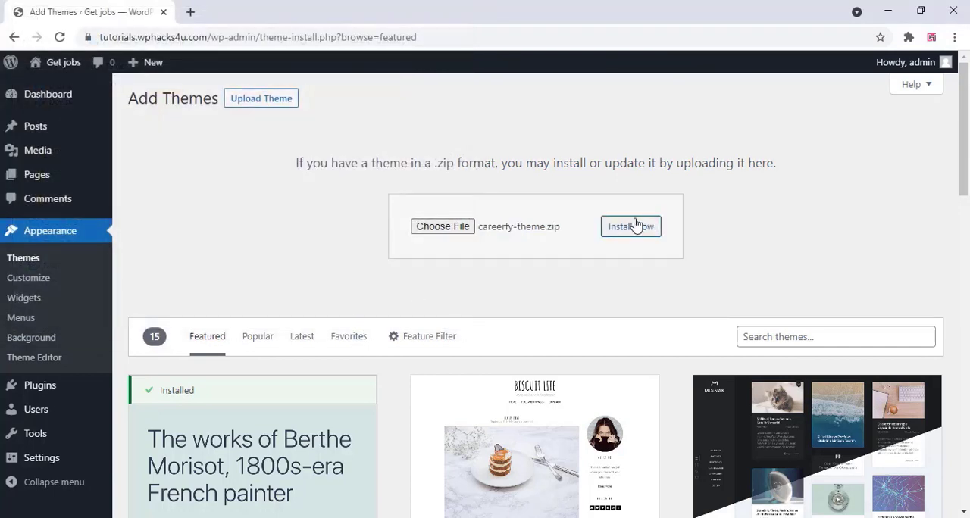
{"action": "left_click", "coordinate": [633, 231]}
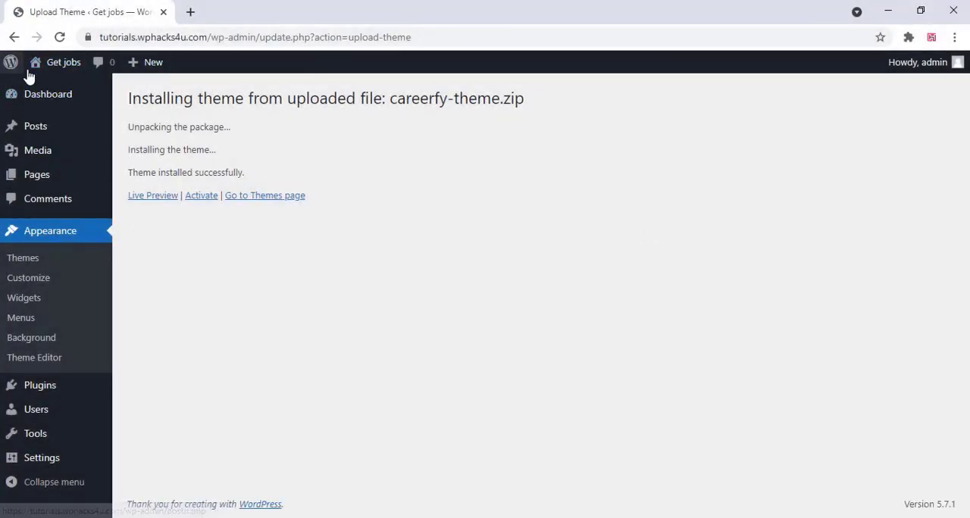
Open the site's front end in a new browser tab and view the homepage
{"action": "mouse_move", "coordinate": [65, 63]}
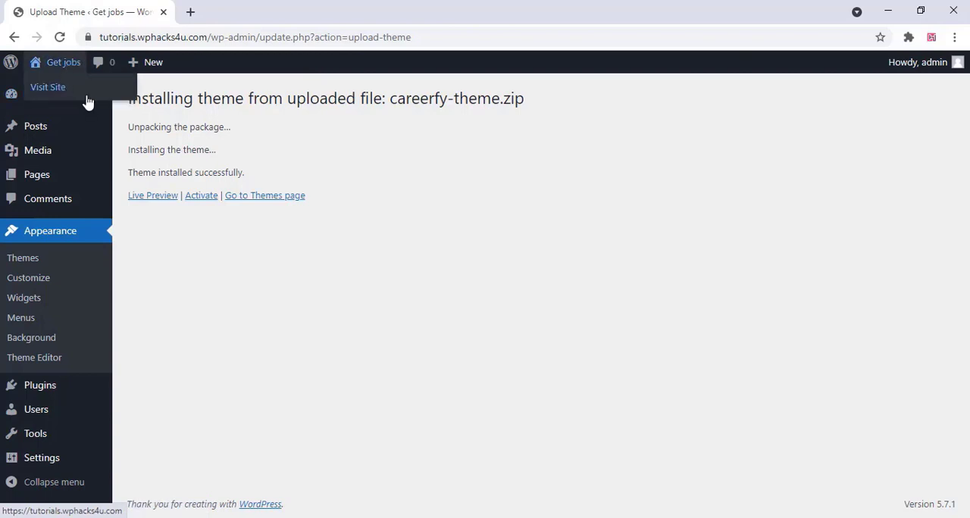
{"action": "right_click", "coordinate": [63, 90]}
{"action": "left_click", "coordinate": [106, 100]}
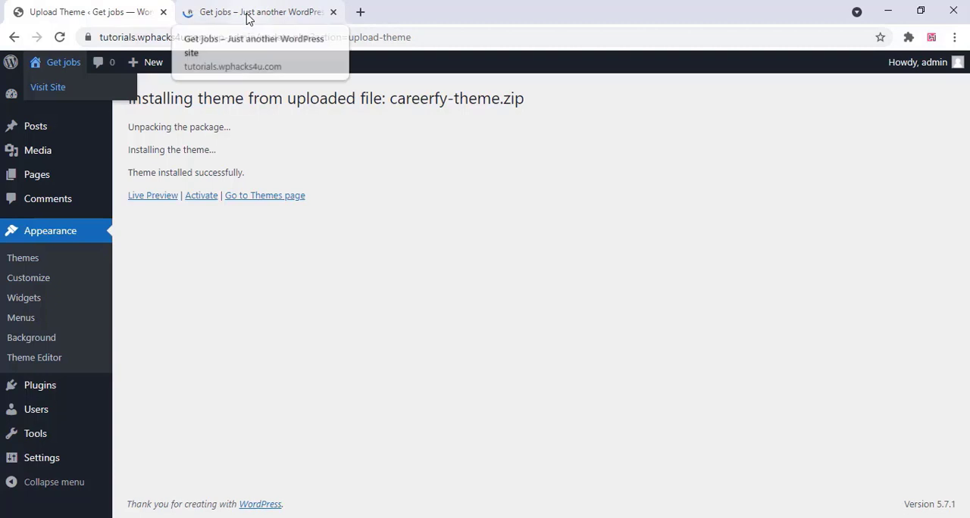
{"action": "left_click", "coordinate": [248, 12]}
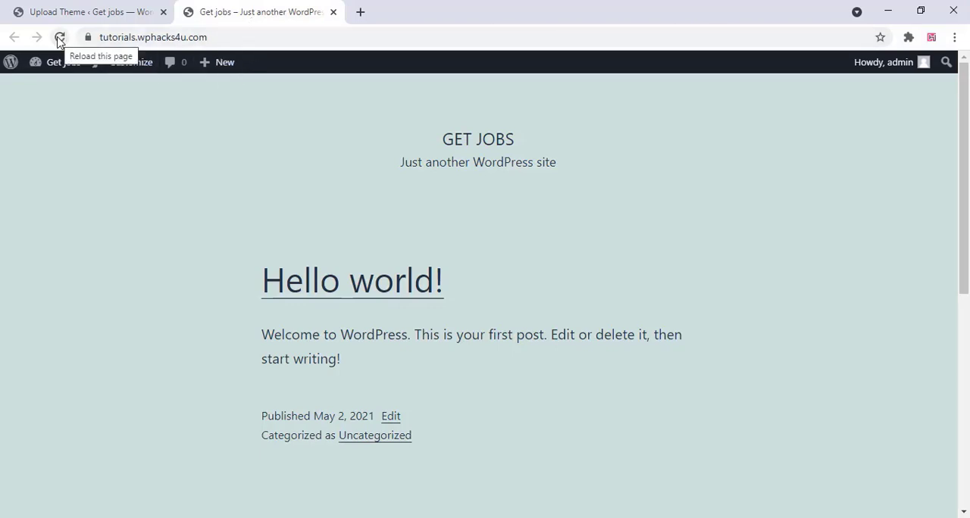
Activate the newly installed Careerfy theme and open the installer for its required plugin
{"action": "left_click", "coordinate": [106, 13]}
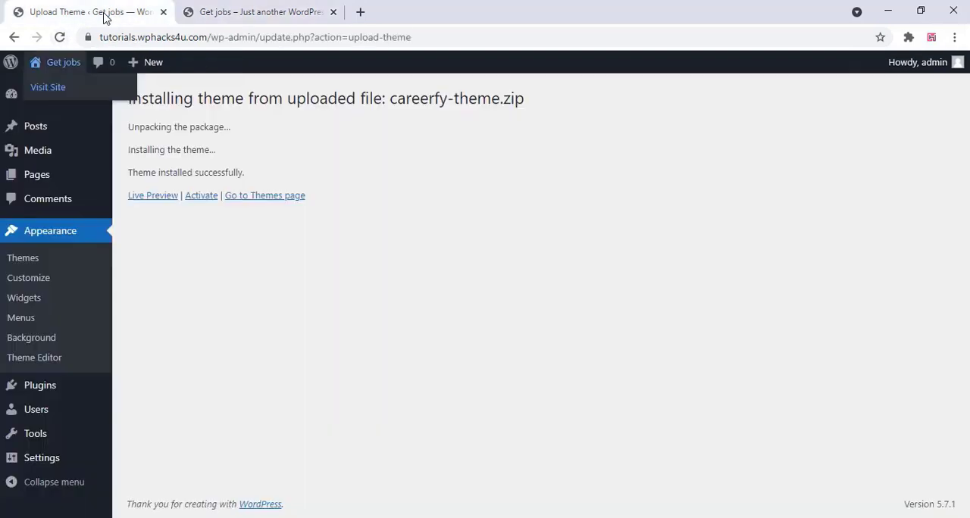
{"action": "left_click", "coordinate": [199, 196]}
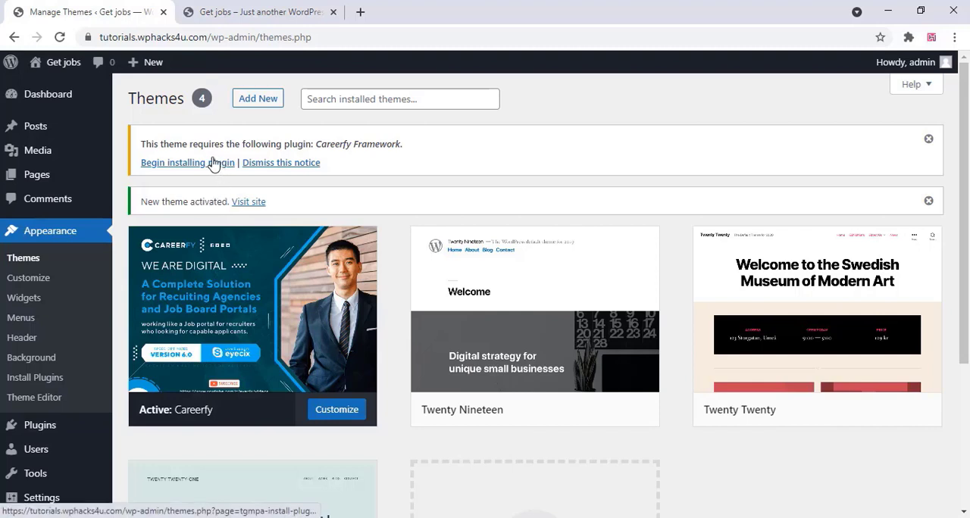
{"action": "left_click", "coordinate": [214, 163]}
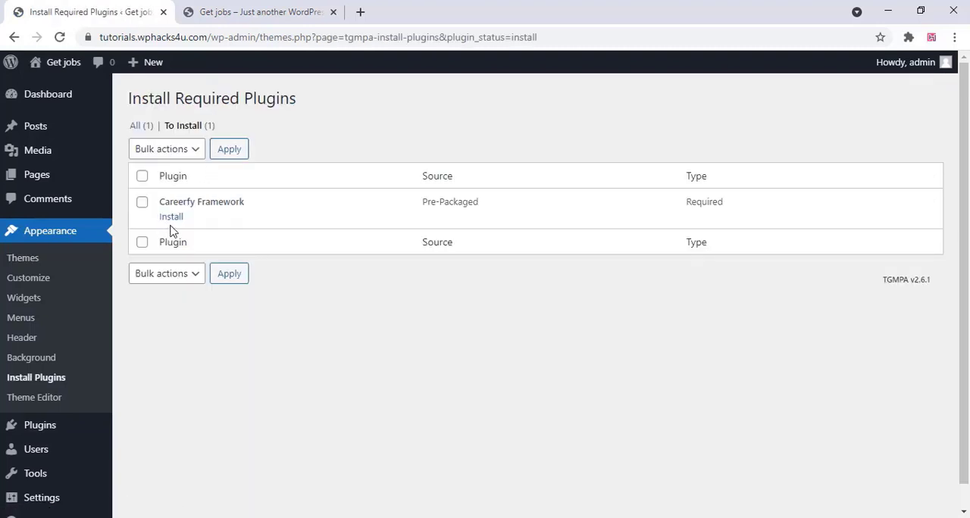
Reload the site's homepage and look over its design with the Careerfy theme
{"action": "left_click", "coordinate": [219, 10]}
{"action": "right_click", "coordinate": [207, 125]}
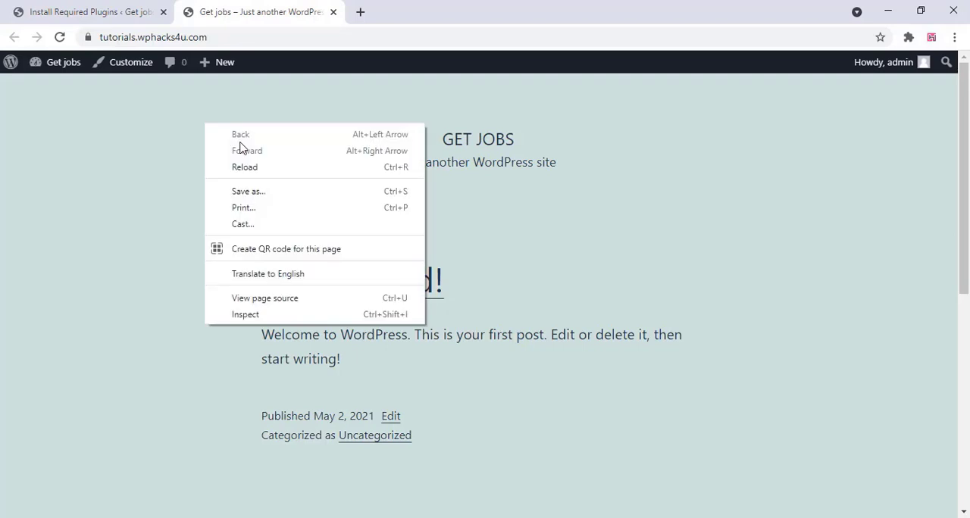
{"action": "left_click", "coordinate": [247, 168]}
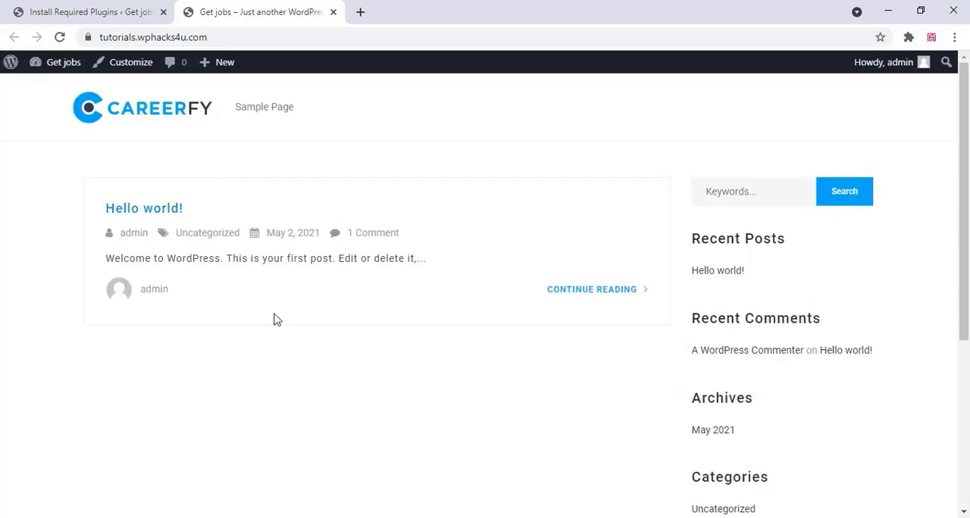
{"action": "scroll", "coordinate": [238, 378], "scroll_direction": "down", "scroll_amount": 2}
{"action": "scroll", "coordinate": [238, 372], "scroll_direction": "up", "scroll_amount": 2}
Install and activate the required Careerfy Framework plugin
{"action": "left_click", "coordinate": [92, 11]}
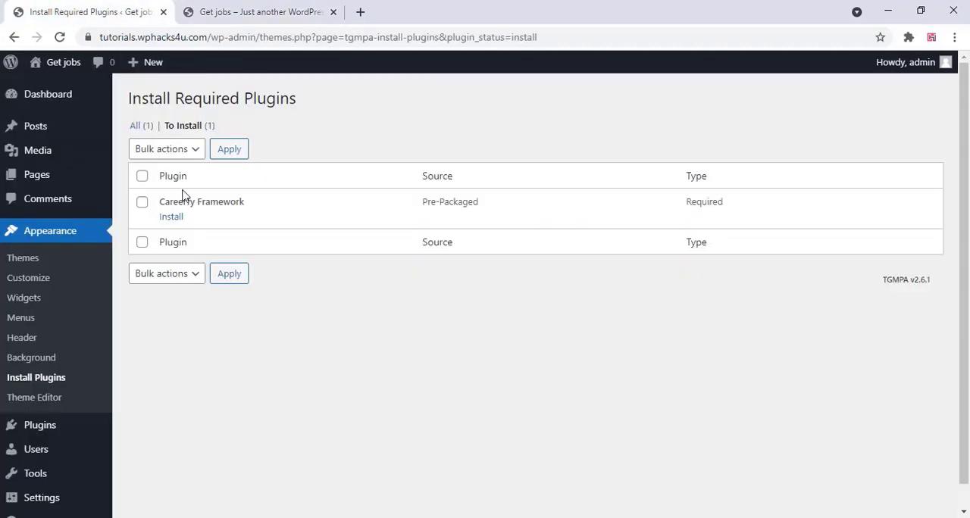
{"action": "left_click", "coordinate": [176, 219]}
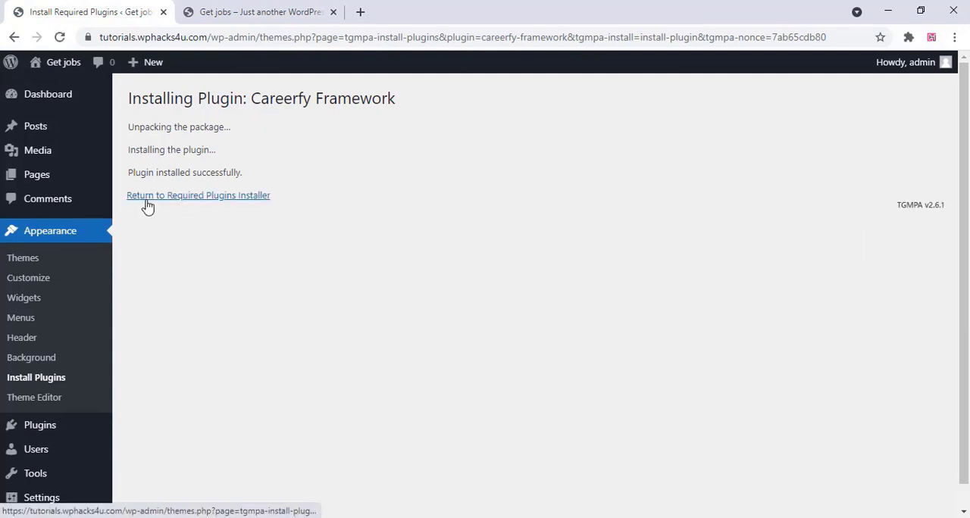
{"action": "left_click", "coordinate": [148, 198]}
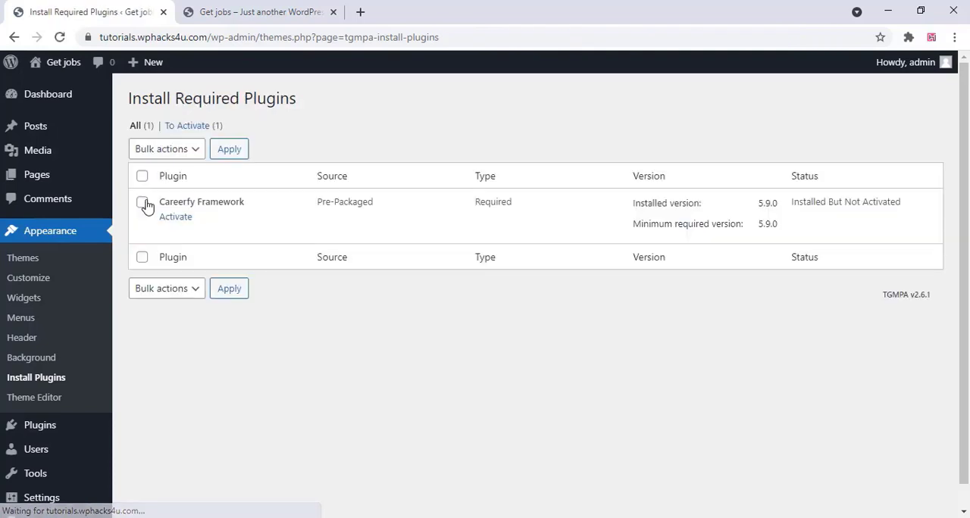
{"action": "left_click", "coordinate": [176, 220]}
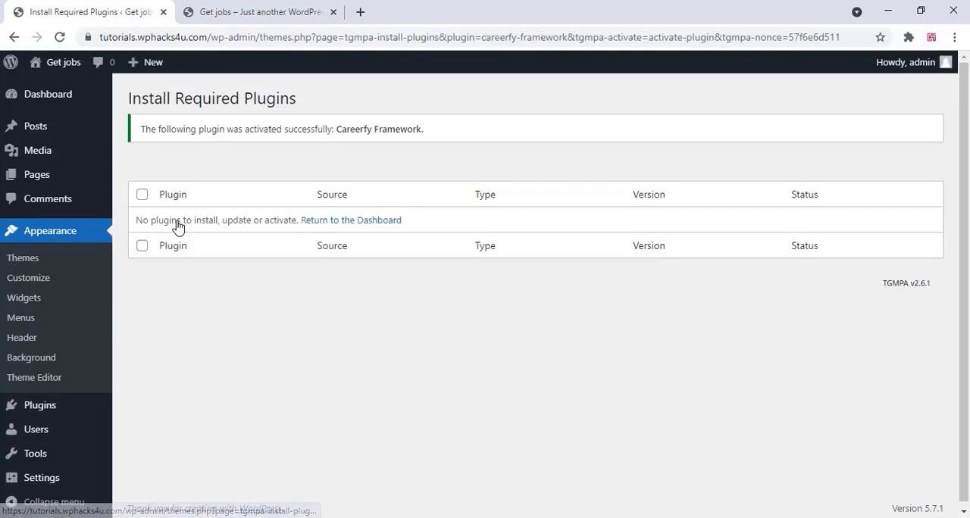
Start the Careerfy setup wizard from the dashboard home and install all its default plugins
{"action": "mouse_move", "coordinate": [70, 100]}
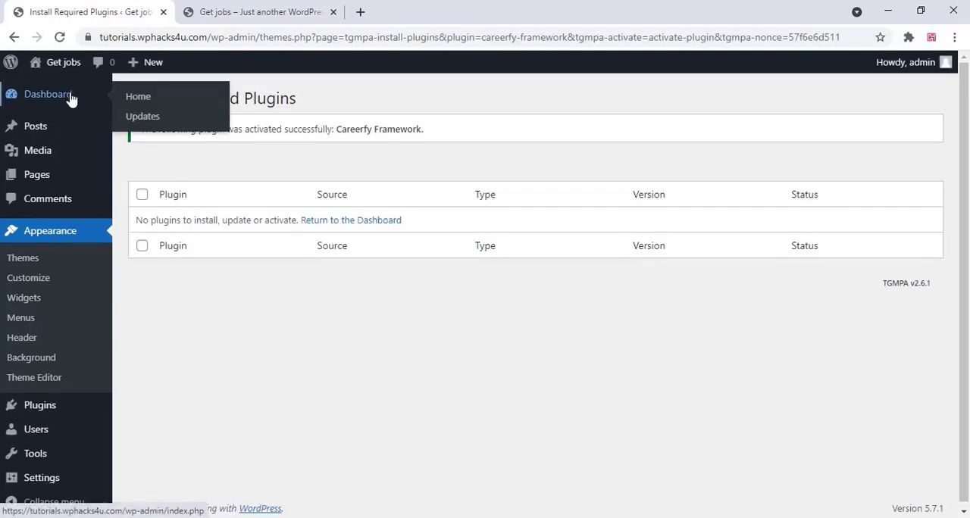
{"action": "left_click", "coordinate": [135, 101]}
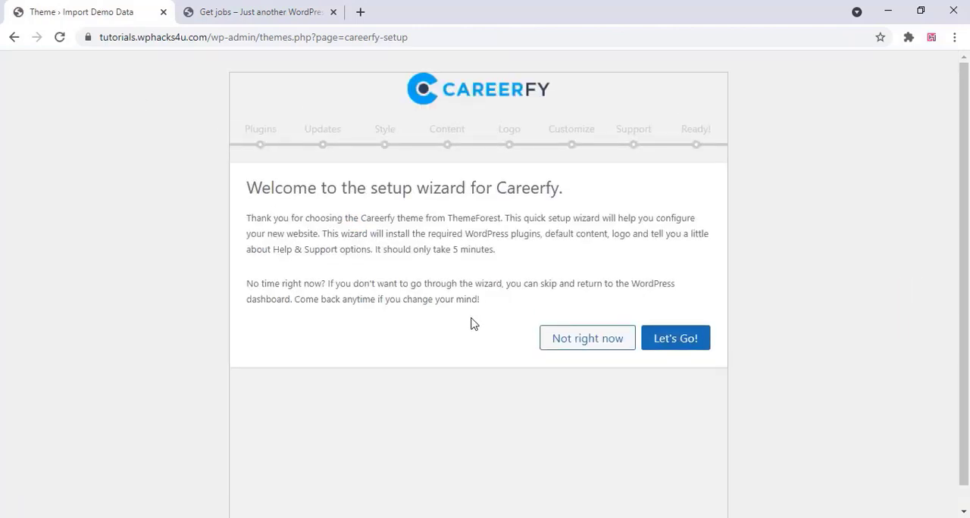
{"action": "left_click", "coordinate": [676, 340]}
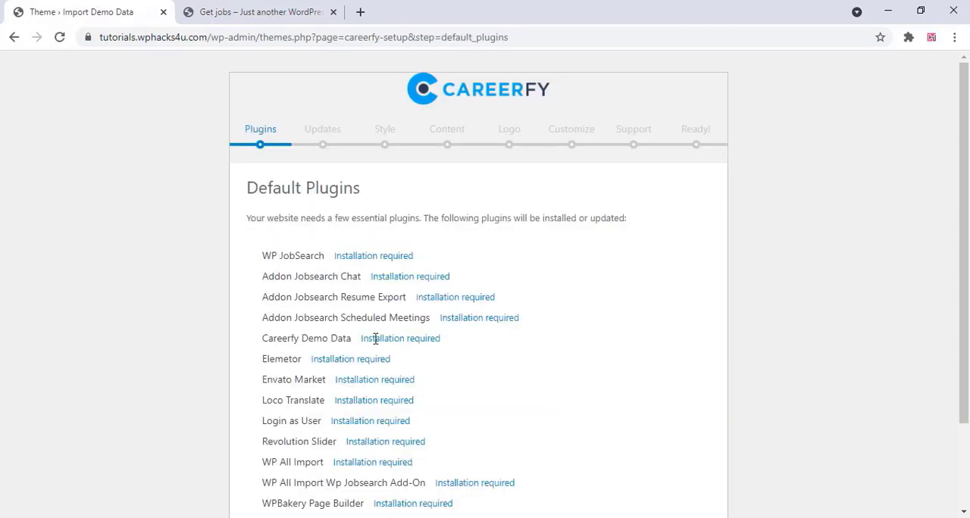
{"action": "scroll", "coordinate": [375, 339], "scroll_direction": "down", "scroll_amount": 3}
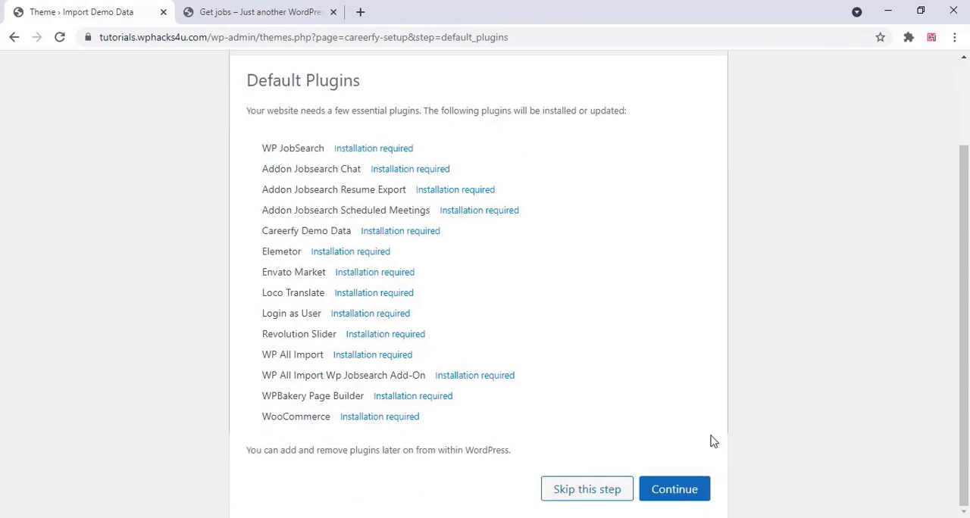
{"action": "left_click", "coordinate": [690, 491]}
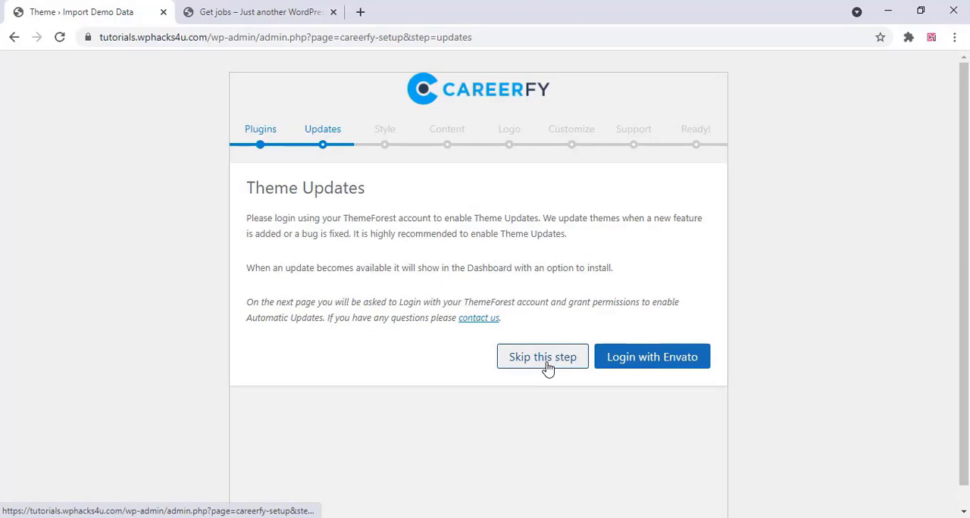
Skip the wizard's theme updates login and apply the Job Search demo as the site style
{"action": "left_click", "coordinate": [547, 365]}
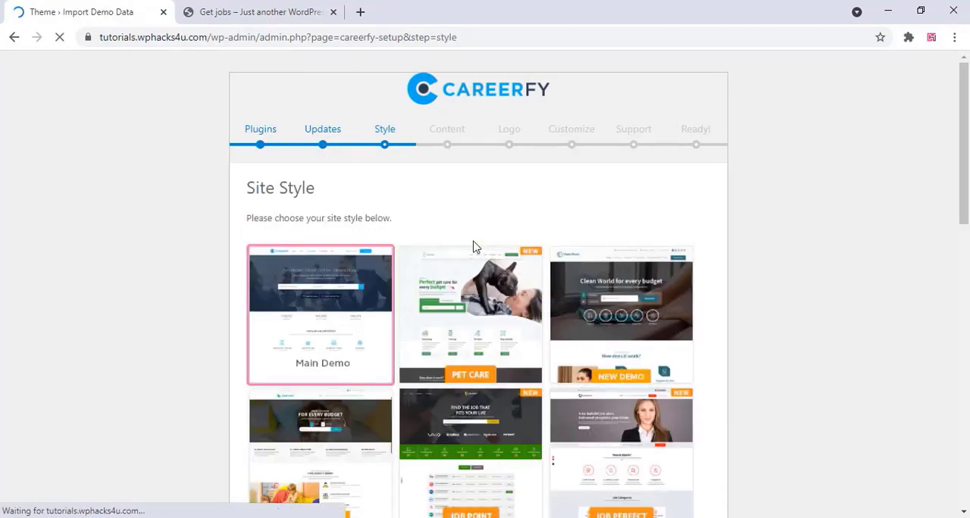
{"action": "scroll", "coordinate": [473, 247], "scroll_direction": "down", "scroll_amount": 1}
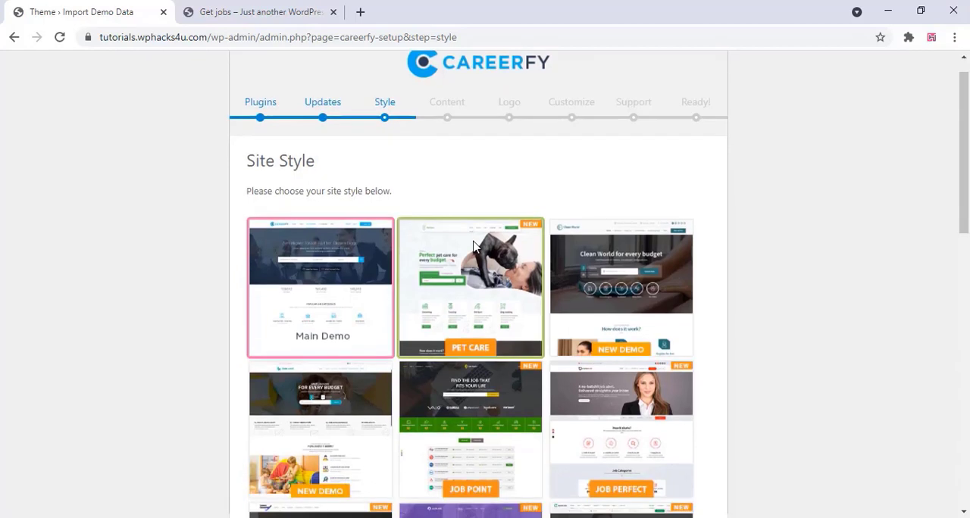
{"action": "scroll", "coordinate": [473, 247], "scroll_direction": "down", "scroll_amount": 1}
{"action": "scroll", "coordinate": [473, 246], "scroll_direction": "down", "scroll_amount": 2}
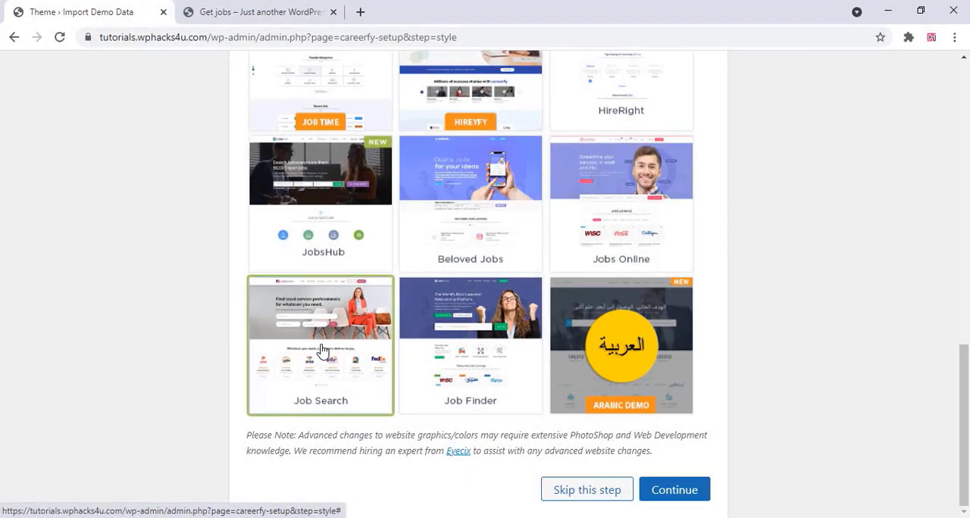
{"action": "left_click", "coordinate": [371, 364]}
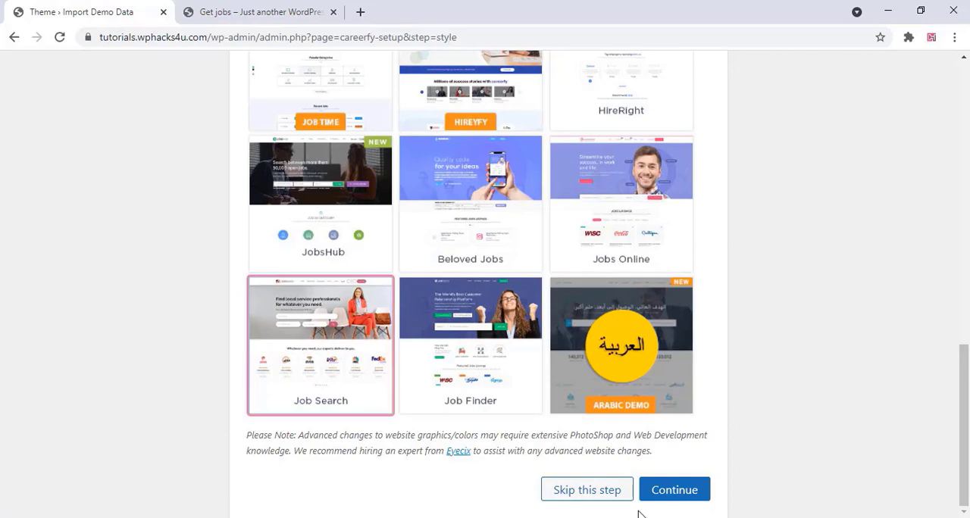
{"action": "left_click", "coordinate": [675, 491]}
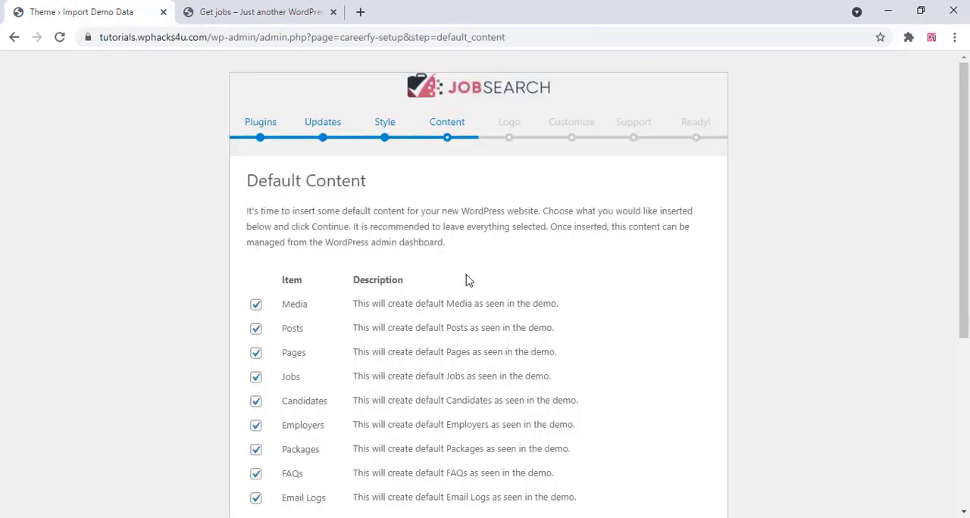
Import all the default demo content with every item left selected
{"action": "scroll", "coordinate": [467, 279], "scroll_direction": "down", "scroll_amount": 4}
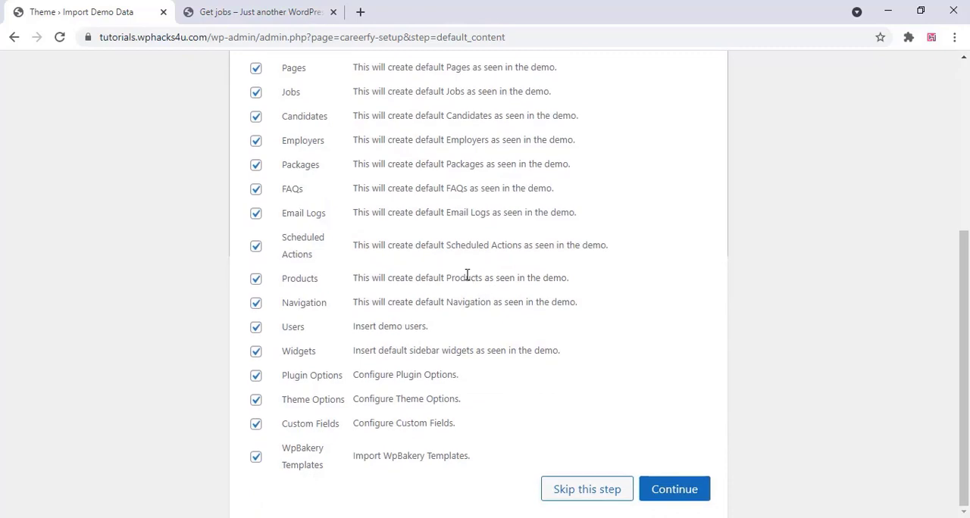
{"action": "left_click", "coordinate": [675, 491]}
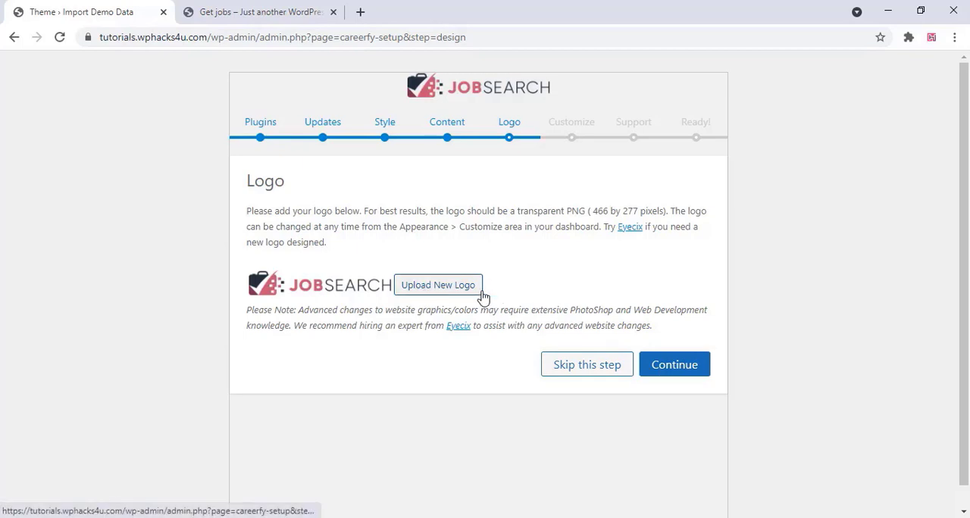
Finish the setup wizard with the default logo, continuing past the theme customization and support pages to the new site's homepage
{"action": "left_click", "coordinate": [677, 368]}
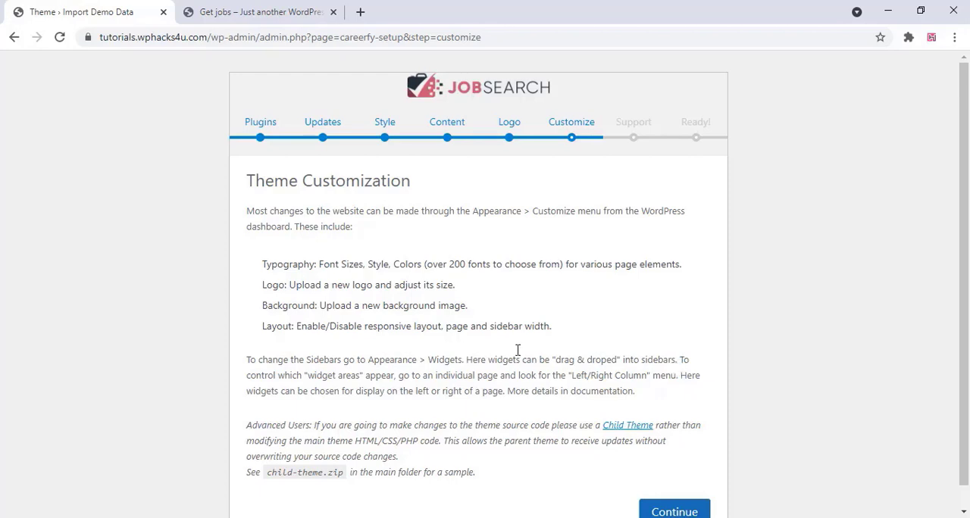
{"action": "scroll", "coordinate": [517, 350], "scroll_direction": "down", "scroll_amount": 1}
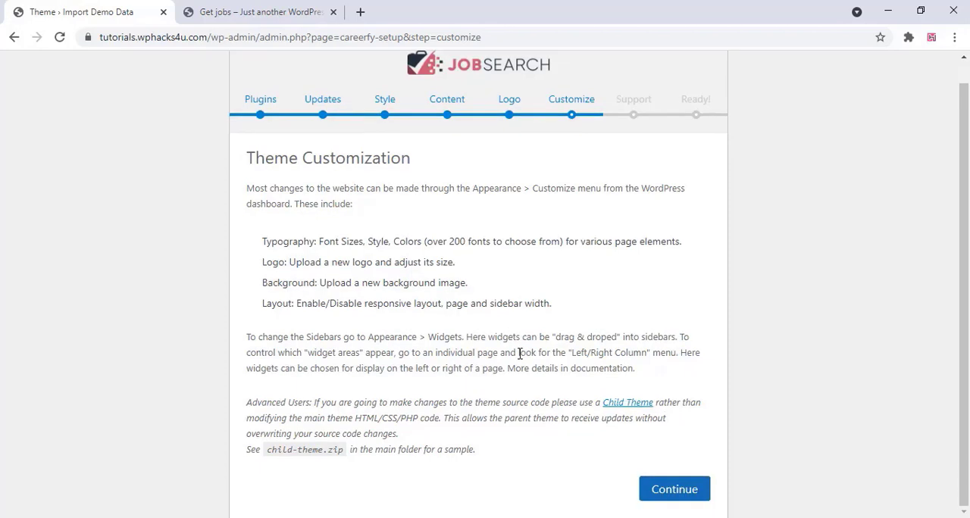
{"action": "left_click", "coordinate": [679, 494]}
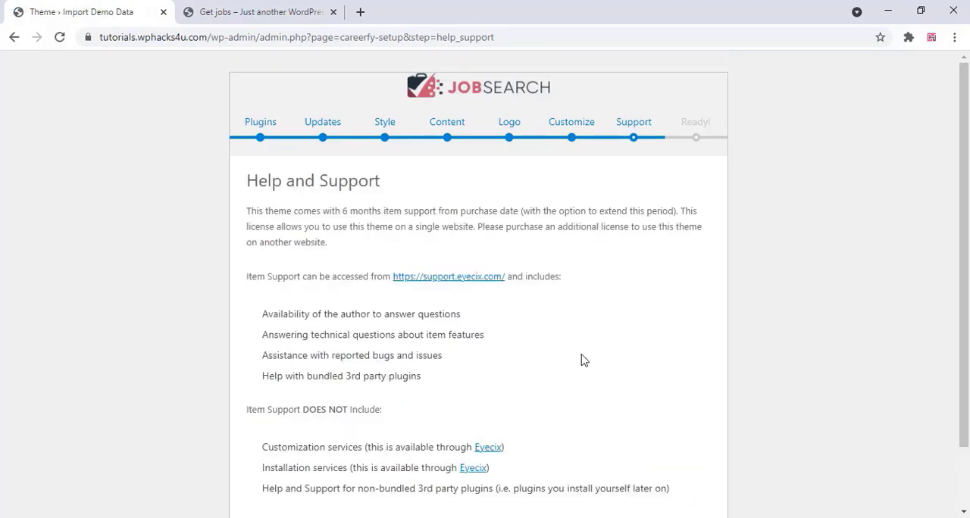
{"action": "scroll", "coordinate": [583, 363], "scroll_direction": "down", "scroll_amount": 1}
{"action": "left_click", "coordinate": [645, 490]}
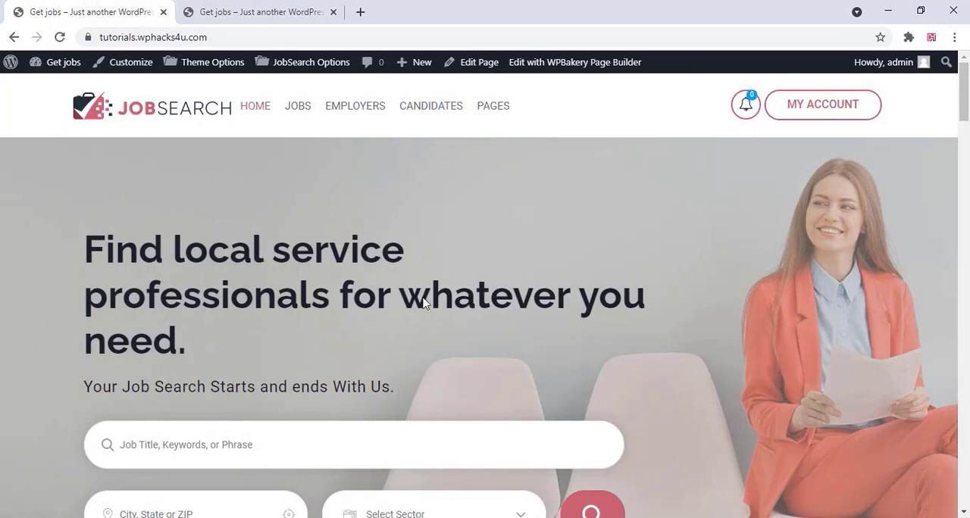
Look over the imported demo homepage, from the job search banner through talent, job listings and blog sections to the footer
{"action": "scroll", "coordinate": [259, 198], "scroll_direction": "down", "scroll_amount": 3}
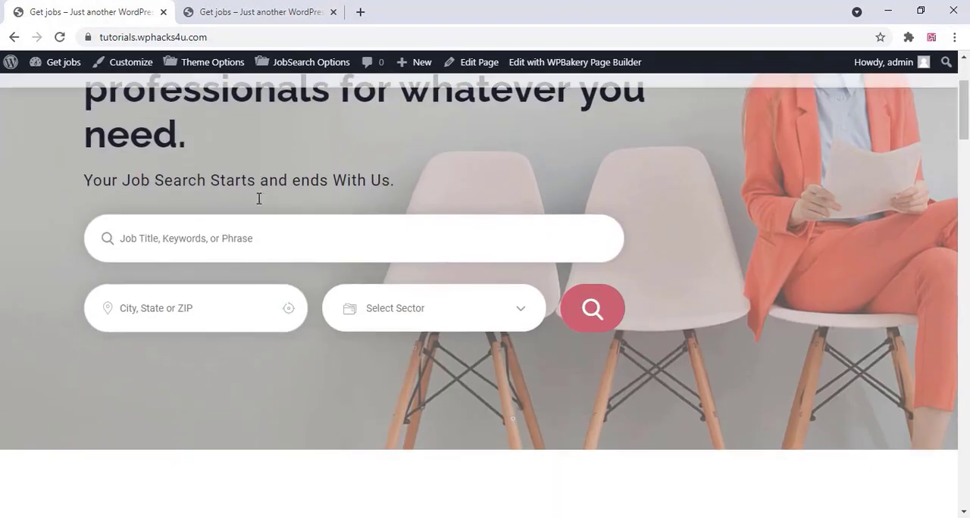
{"action": "scroll", "coordinate": [258, 198], "scroll_direction": "down", "scroll_amount": 5}
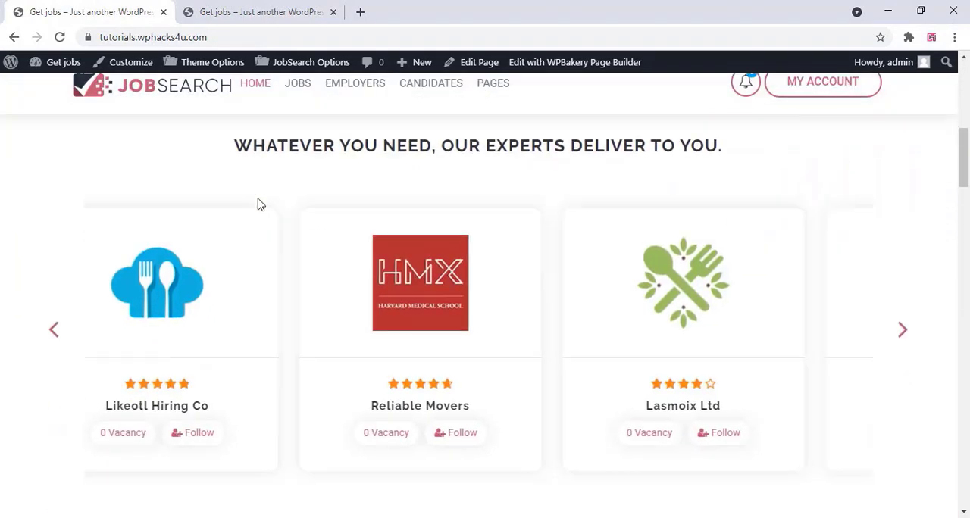
{"action": "scroll", "coordinate": [258, 205], "scroll_direction": "down", "scroll_amount": 5}
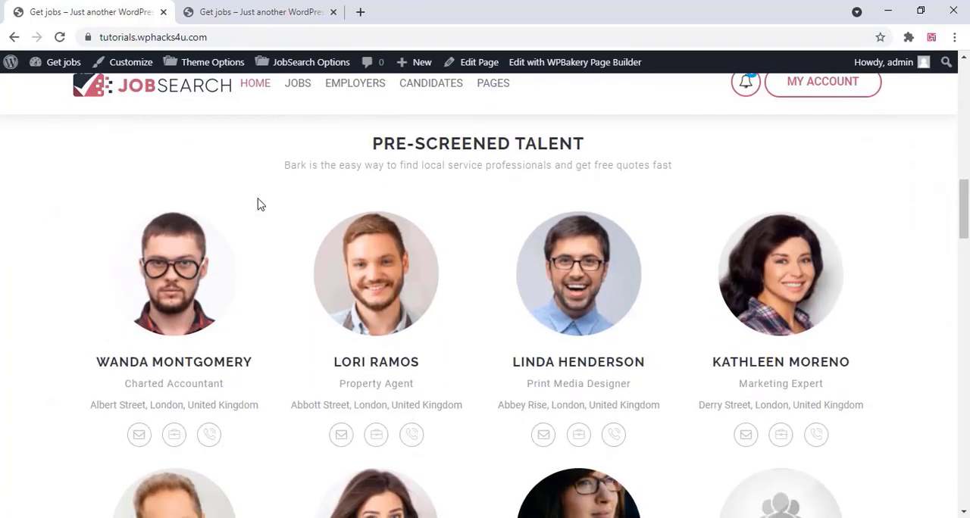
{"action": "scroll", "coordinate": [258, 205], "scroll_direction": "down", "scroll_amount": 7}
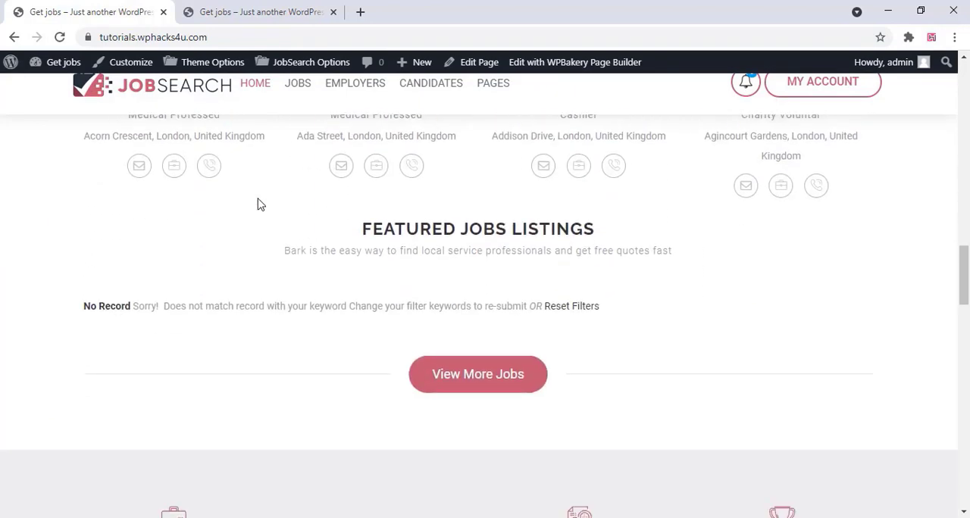
{"action": "scroll", "coordinate": [258, 205], "scroll_direction": "down", "scroll_amount": 6}
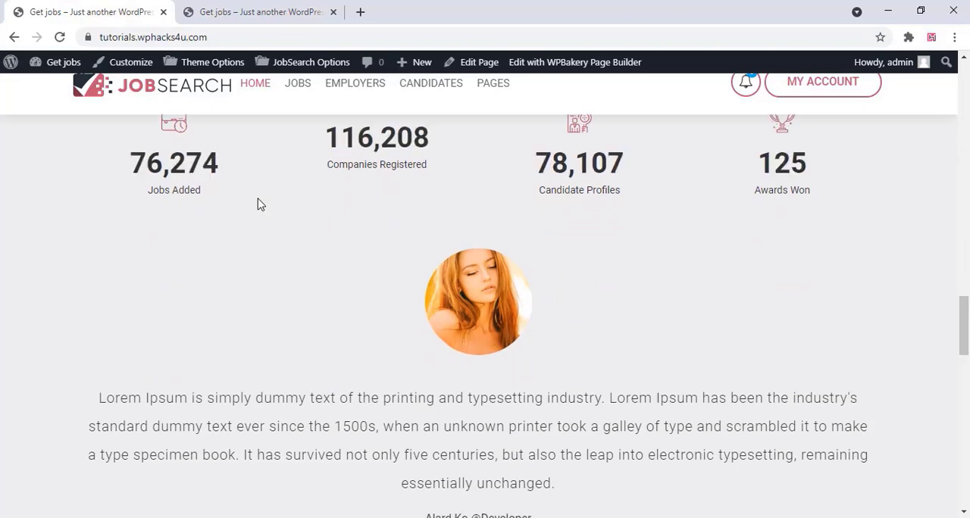
{"action": "scroll", "coordinate": [258, 204], "scroll_direction": "down", "scroll_amount": 5}
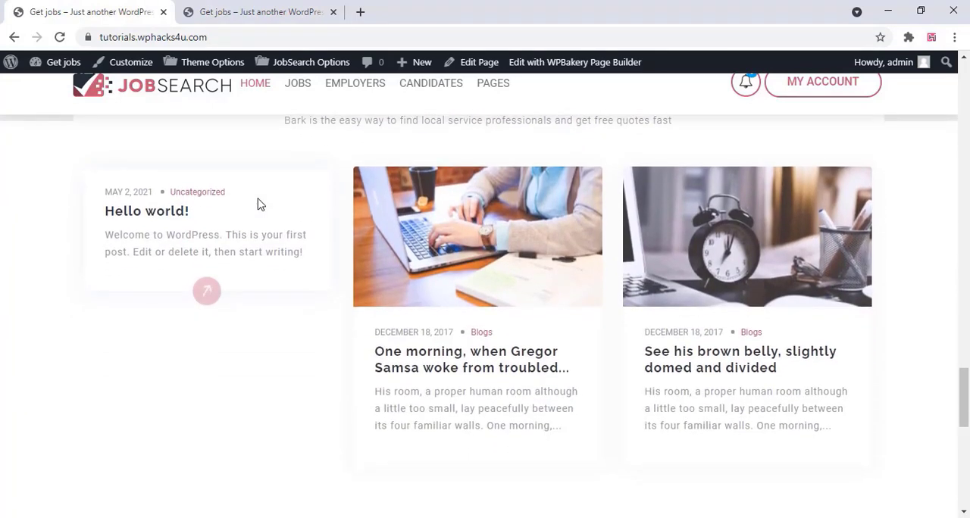
{"action": "scroll", "coordinate": [258, 205], "scroll_direction": "down", "scroll_amount": 8}
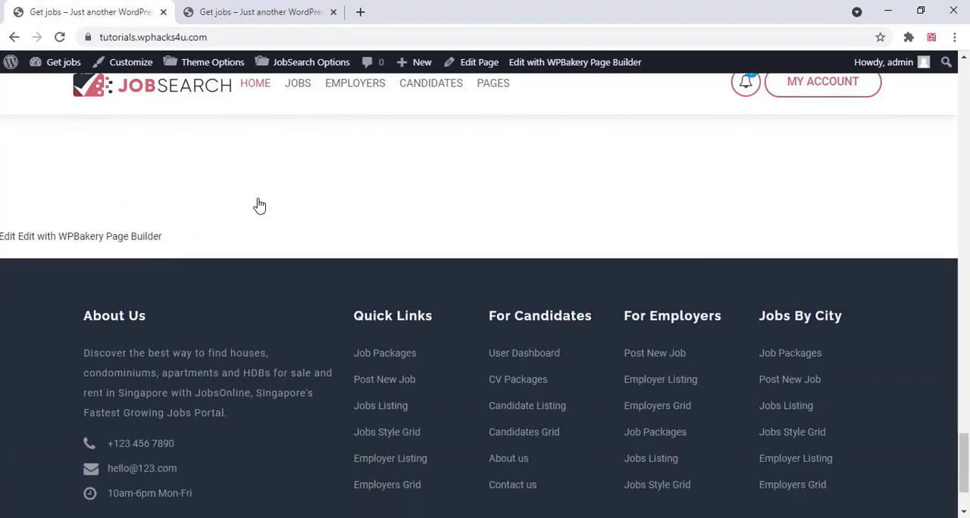
{"action": "scroll", "coordinate": [259, 205], "scroll_direction": "down", "scroll_amount": 1}
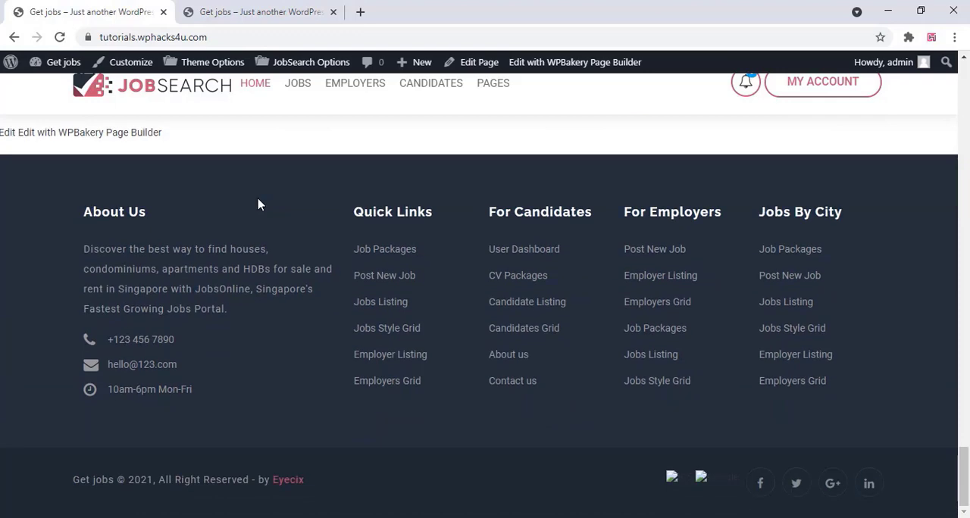
{"action": "scroll", "coordinate": [257, 203], "scroll_direction": "up", "scroll_amount": 3}
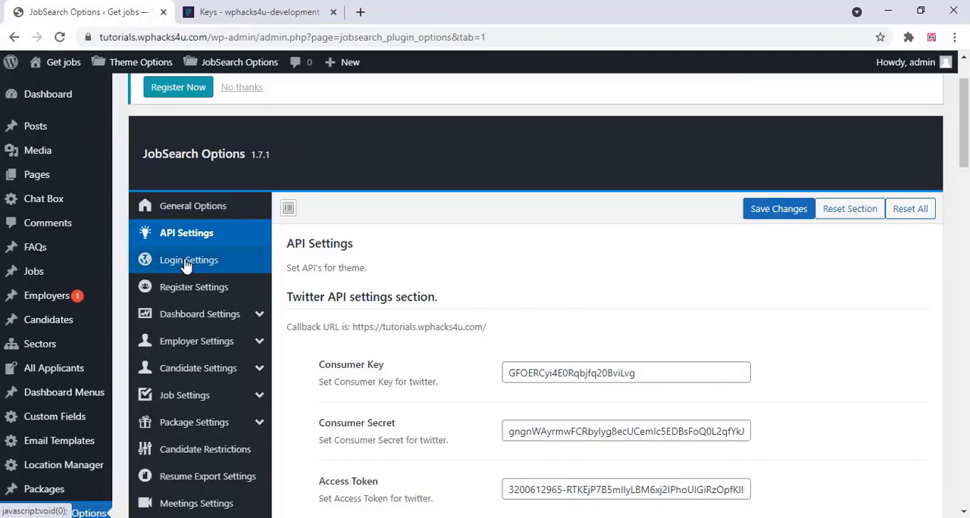
Review the JobSearch login settings, including the account buttons, login and registration pages, and social logins
{"action": "left_click", "coordinate": [186, 261]}
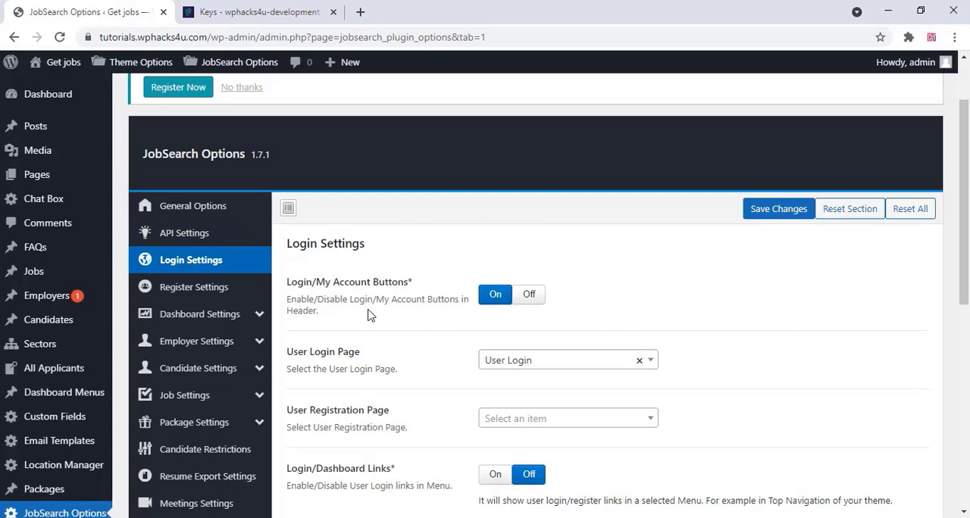
{"action": "scroll", "coordinate": [369, 315], "scroll_direction": "down", "scroll_amount": 3}
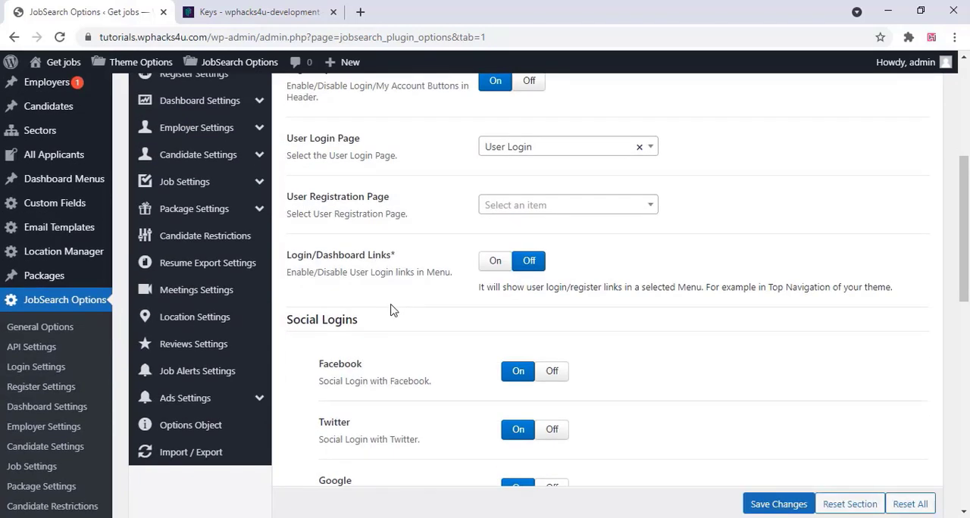
{"action": "scroll", "coordinate": [392, 309], "scroll_direction": "down", "scroll_amount": 3}
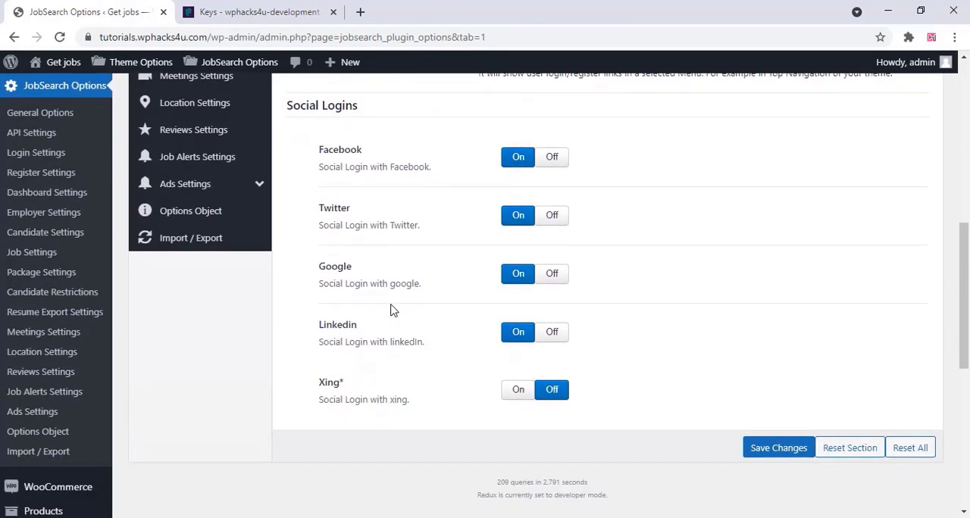
{"action": "scroll", "coordinate": [392, 309], "scroll_direction": "down", "scroll_amount": 1}
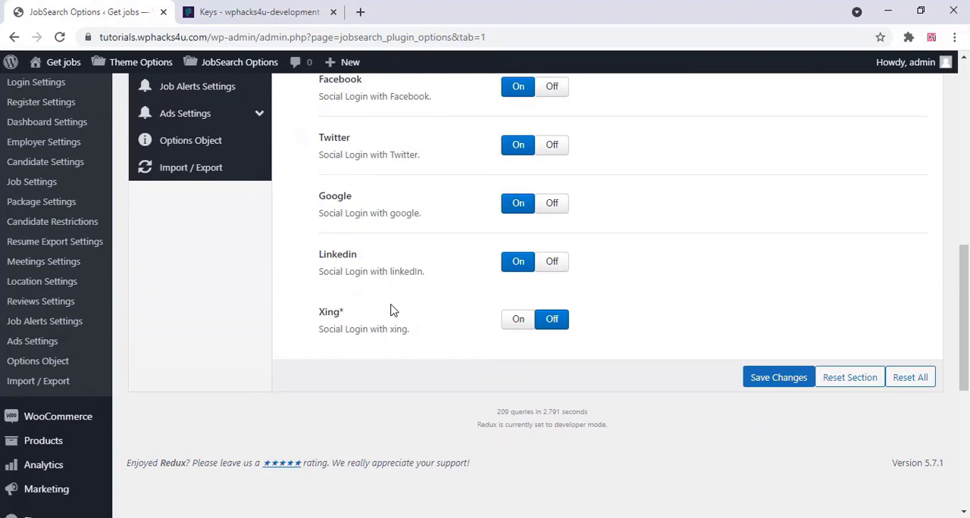
{"action": "scroll", "coordinate": [392, 310], "scroll_direction": "up", "scroll_amount": 6}
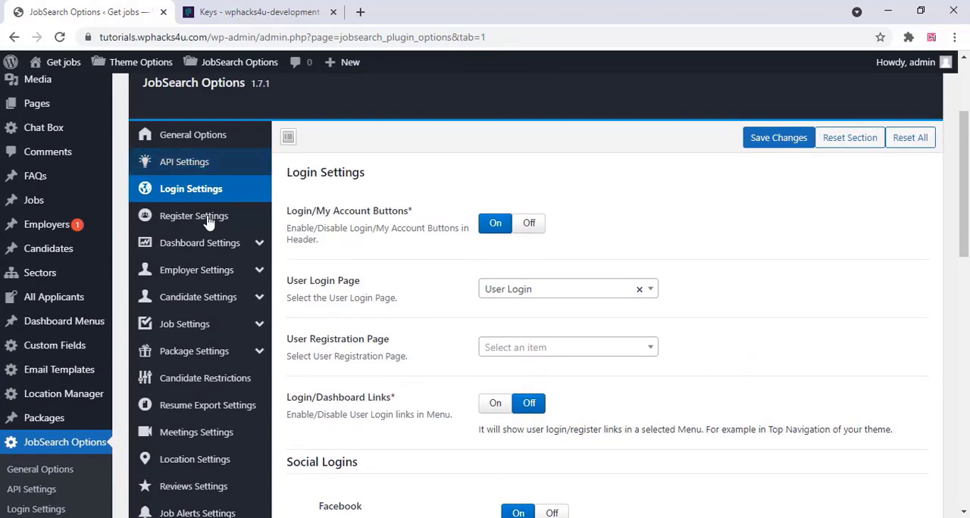
Turn on the Resume Upload field for candidate signup in the JobSearch register settings
{"action": "left_click", "coordinate": [194, 216]}
{"action": "scroll", "coordinate": [394, 260], "scroll_direction": "down", "scroll_amount": 2}
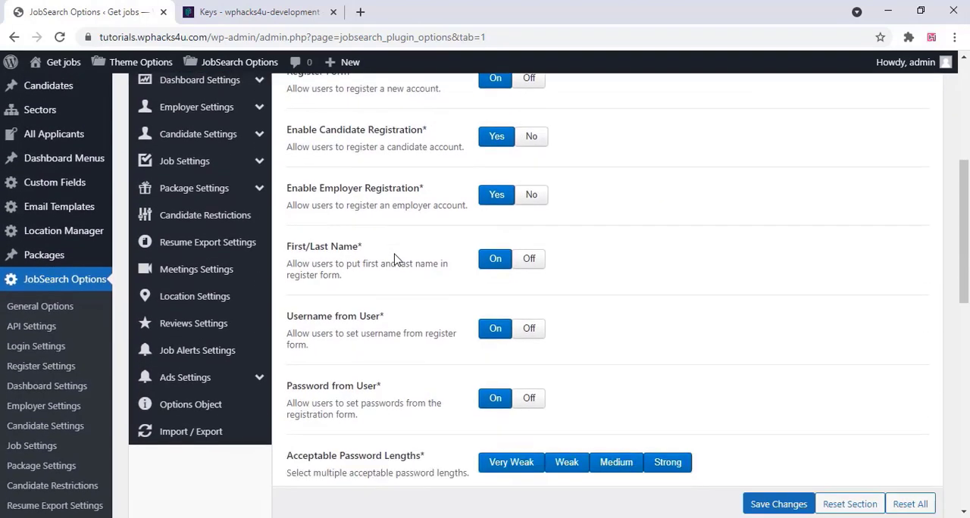
{"action": "scroll", "coordinate": [394, 260], "scroll_direction": "down", "scroll_amount": 5}
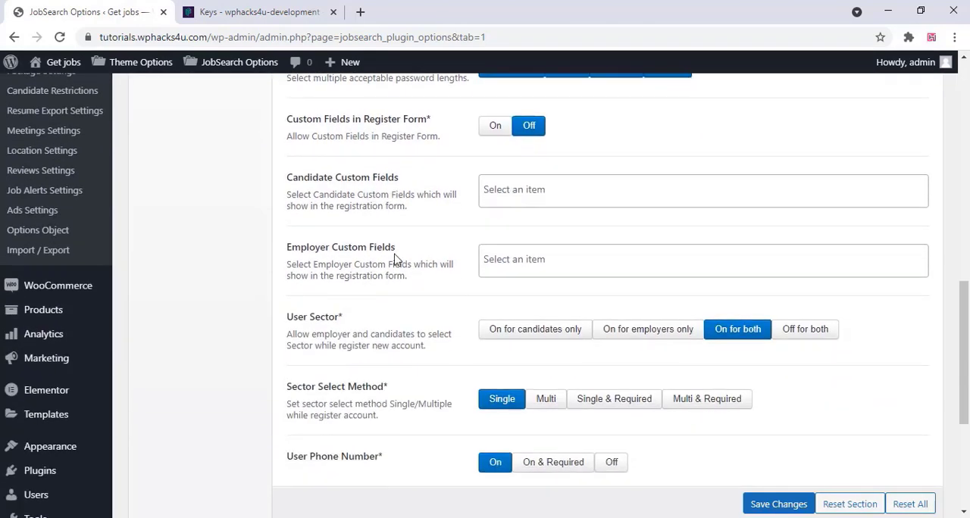
{"action": "scroll", "coordinate": [394, 260], "scroll_direction": "down", "scroll_amount": 4}
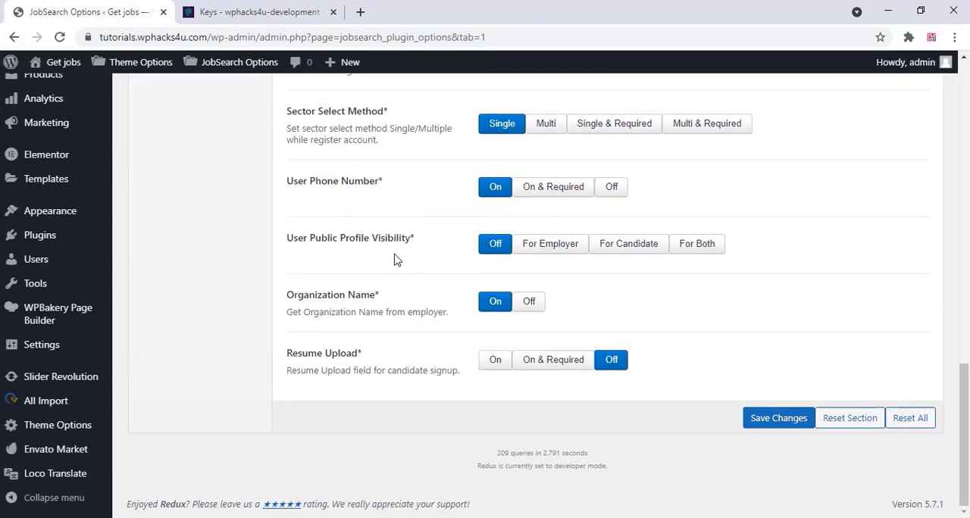
{"action": "left_click", "coordinate": [497, 362]}
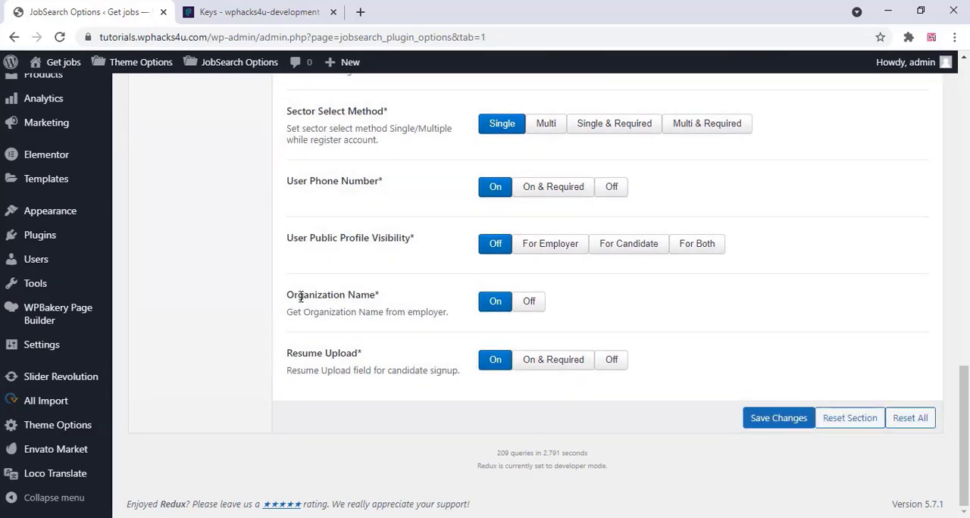
Set the Candidate Approval method to Auto with Email in the candidate dashboard settings
{"action": "scroll", "coordinate": [301, 297], "scroll_direction": "up", "scroll_amount": 6}
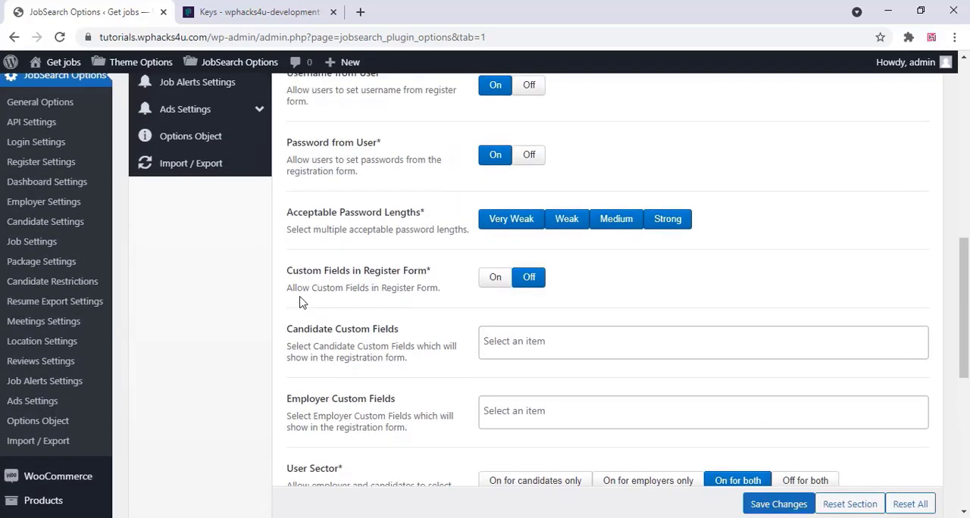
{"action": "scroll", "coordinate": [301, 298], "scroll_direction": "up", "scroll_amount": 8}
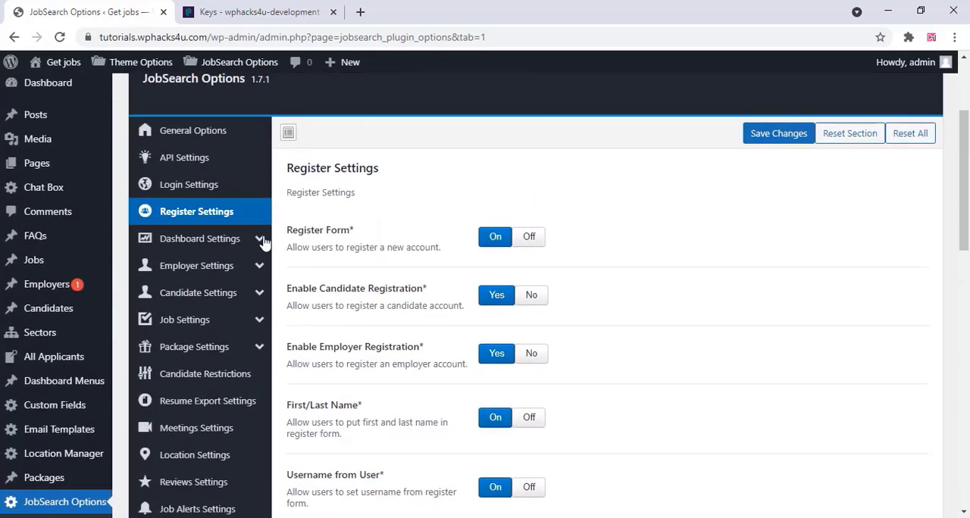
{"action": "left_click", "coordinate": [236, 241]}
{"action": "left_click", "coordinate": [222, 271]}
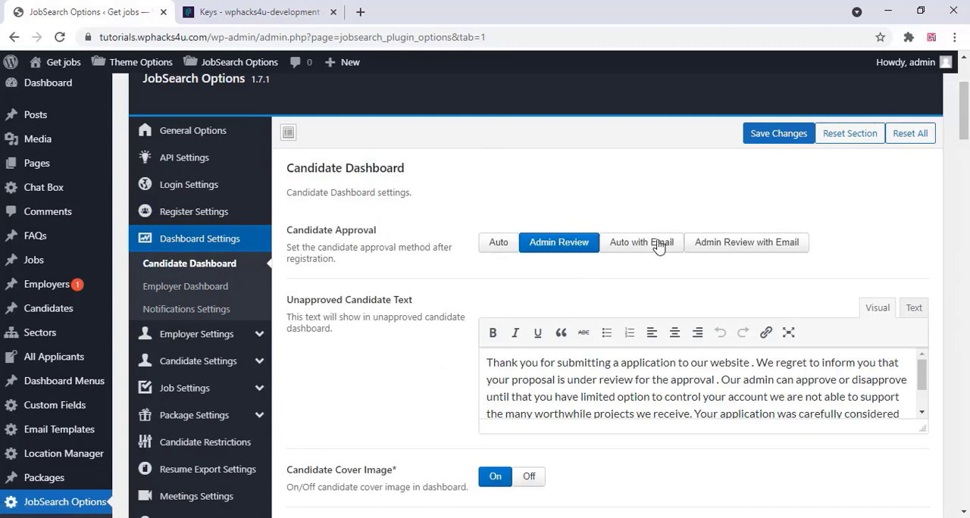
{"action": "left_click", "coordinate": [631, 242]}
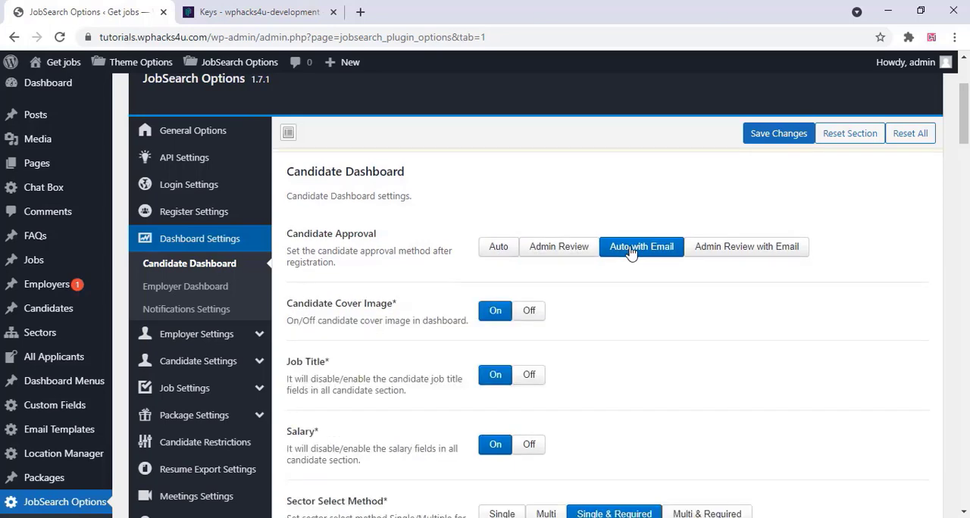
Review the remaining candidate dashboard settings, covering profile fields, skills, dashboard menu, resume section, social links and CV upload
{"action": "scroll", "coordinate": [485, 277], "scroll_direction": "down", "scroll_amount": 2}
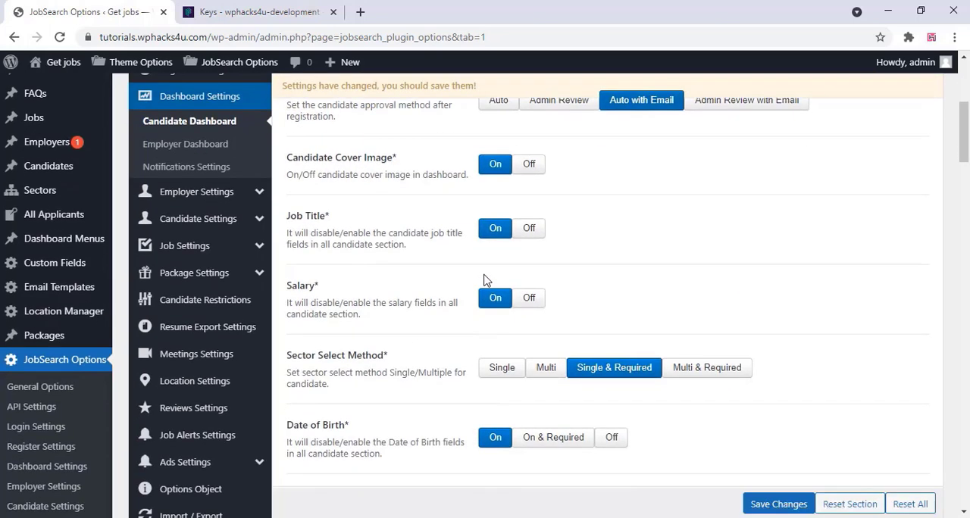
{"action": "scroll", "coordinate": [485, 280], "scroll_direction": "down", "scroll_amount": 2}
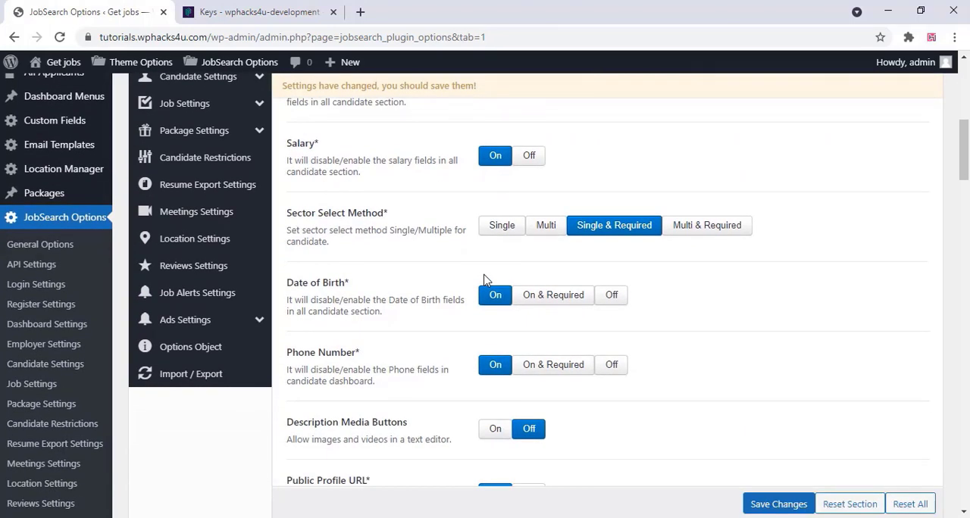
{"action": "scroll", "coordinate": [485, 280], "scroll_direction": "down", "scroll_amount": 3}
{"action": "scroll", "coordinate": [485, 280], "scroll_direction": "down", "scroll_amount": 6}
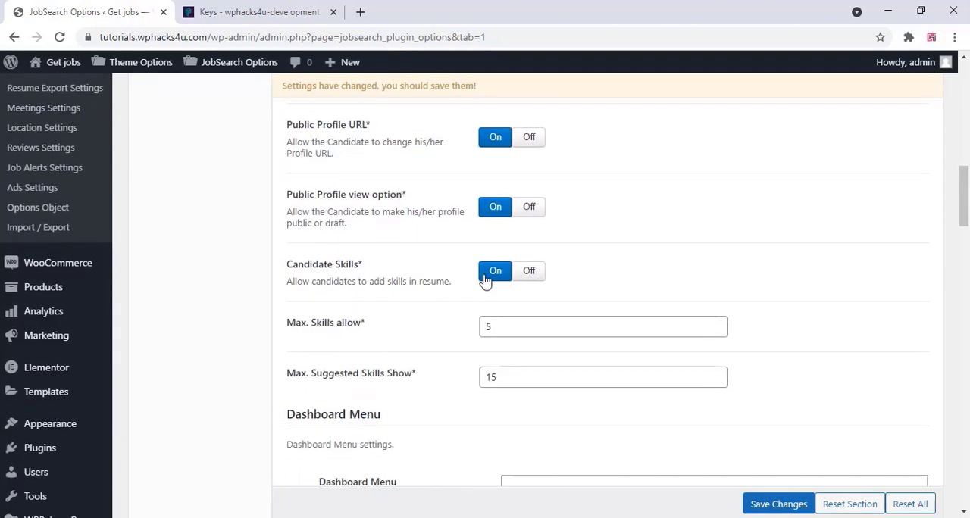
{"action": "scroll", "coordinate": [485, 281], "scroll_direction": "down", "scroll_amount": 4}
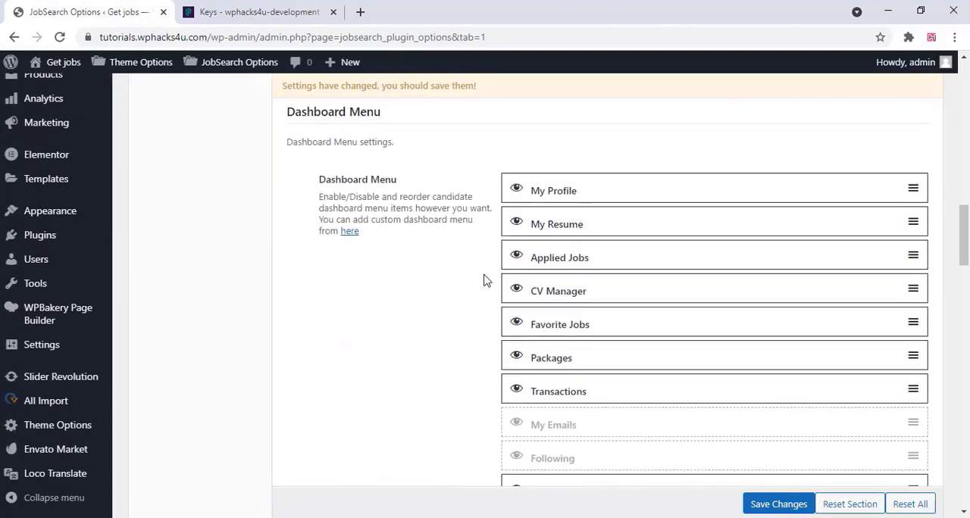
{"action": "scroll", "coordinate": [500, 258], "scroll_direction": "down", "scroll_amount": 5}
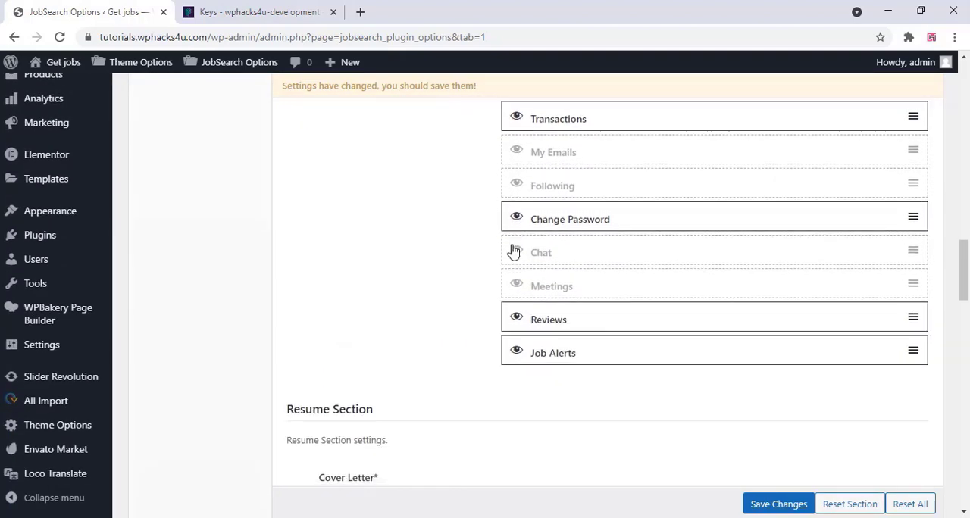
{"action": "scroll", "coordinate": [473, 274], "scroll_direction": "down", "scroll_amount": 5}
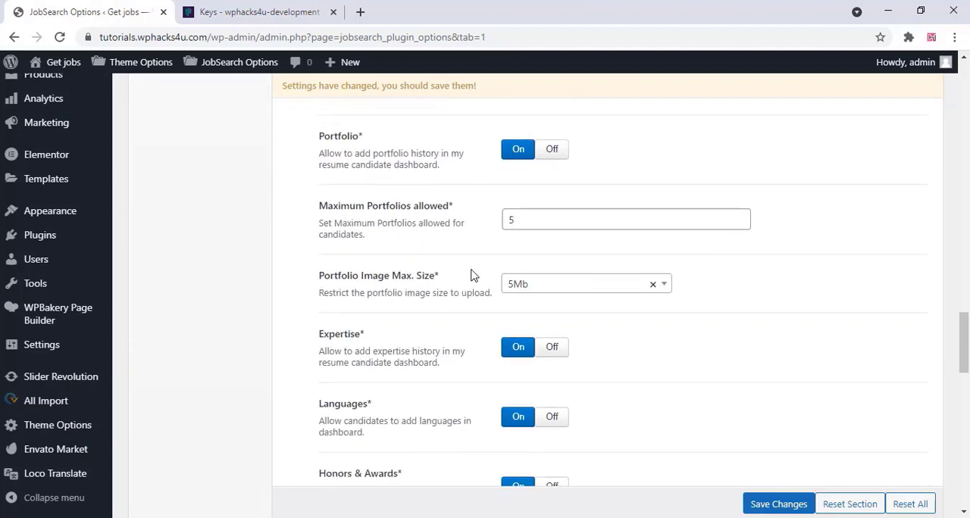
{"action": "scroll", "coordinate": [472, 275], "scroll_direction": "down", "scroll_amount": 3}
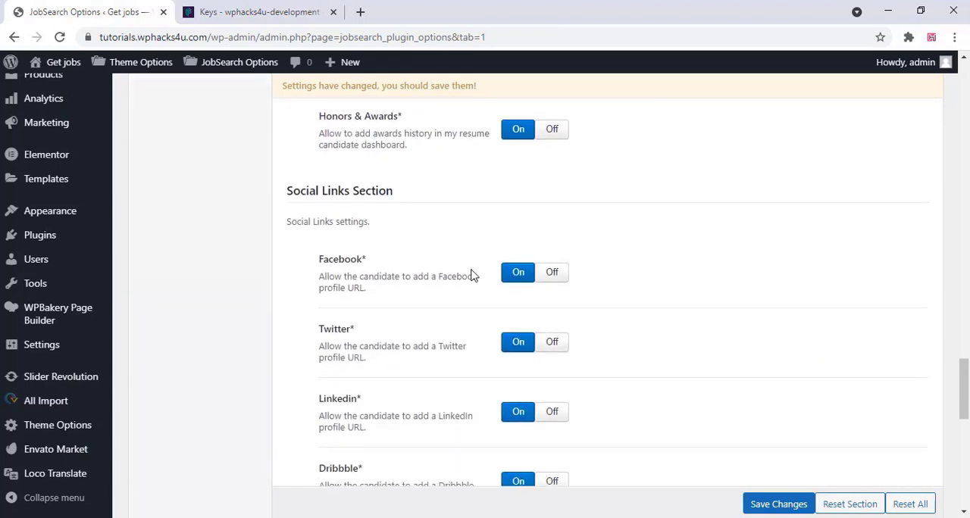
{"action": "scroll", "coordinate": [472, 276], "scroll_direction": "down", "scroll_amount": 5}
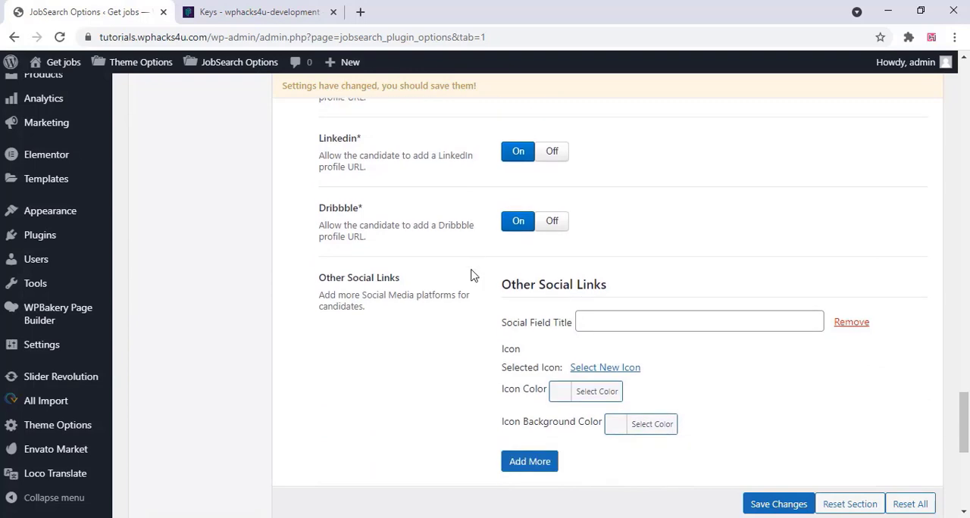
{"action": "scroll", "coordinate": [471, 275], "scroll_direction": "down", "scroll_amount": 4}
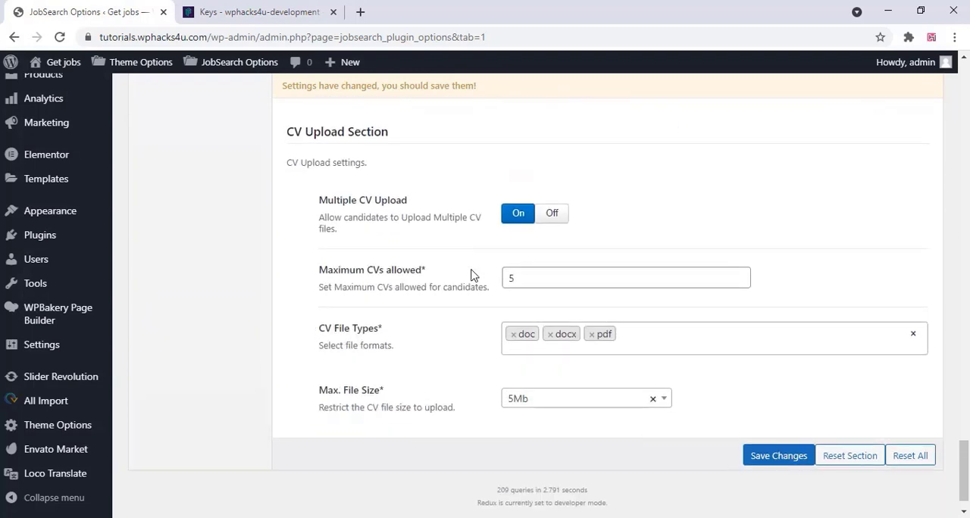
Save the changed candidate dashboard settings
{"action": "scroll", "coordinate": [472, 275], "scroll_direction": "down", "scroll_amount": 1}
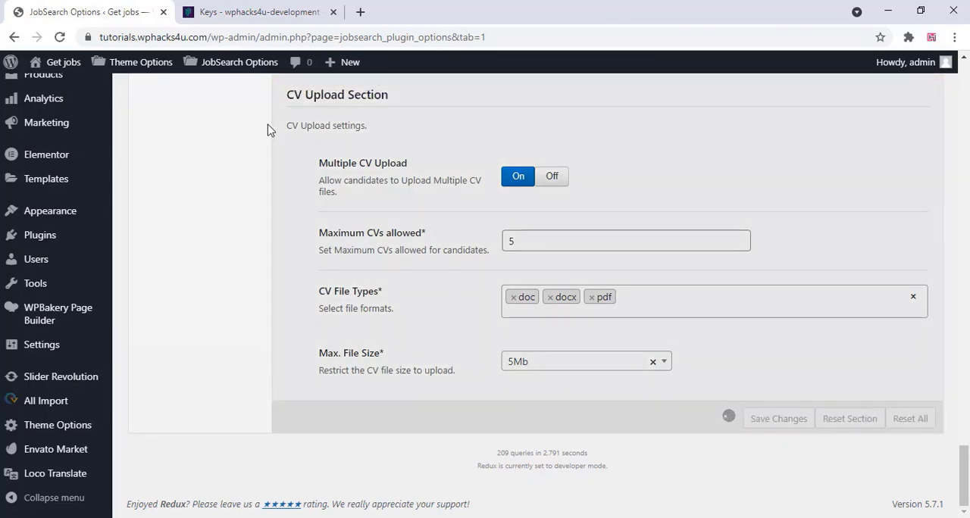
{"action": "scroll", "coordinate": [288, 185], "scroll_direction": "up", "scroll_amount": 11}
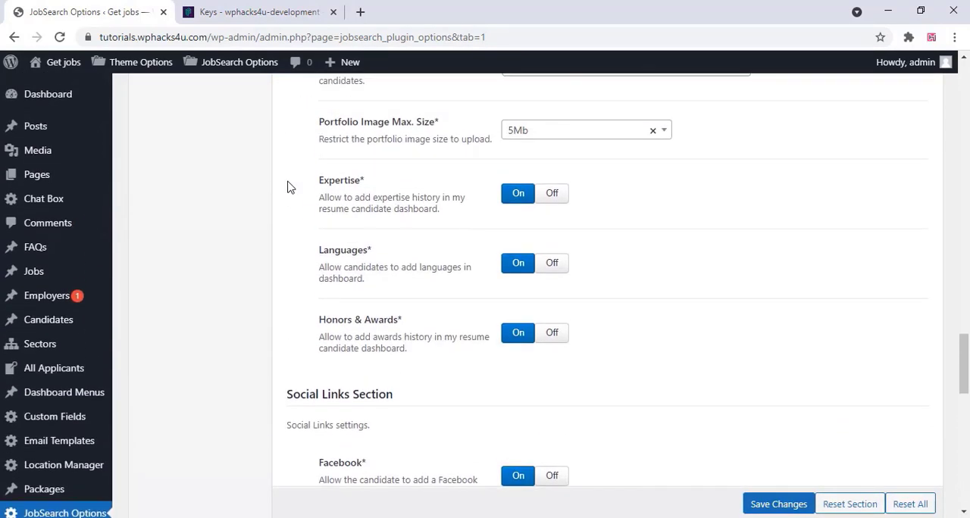
{"action": "scroll", "coordinate": [288, 185], "scroll_direction": "up", "scroll_amount": 20}
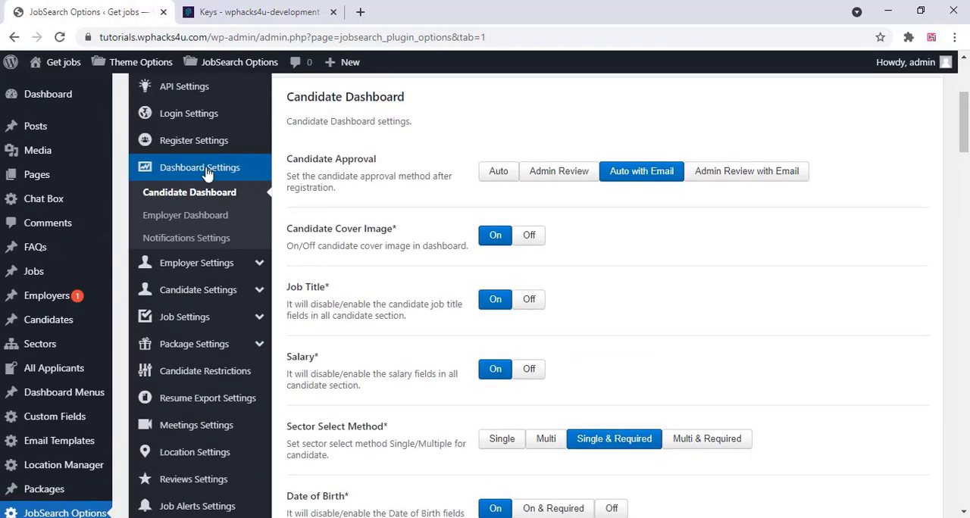
Set the Employer Approval method to Auto with Email in the employer dashboard settings and save the changes
{"action": "left_click", "coordinate": [199, 216]}
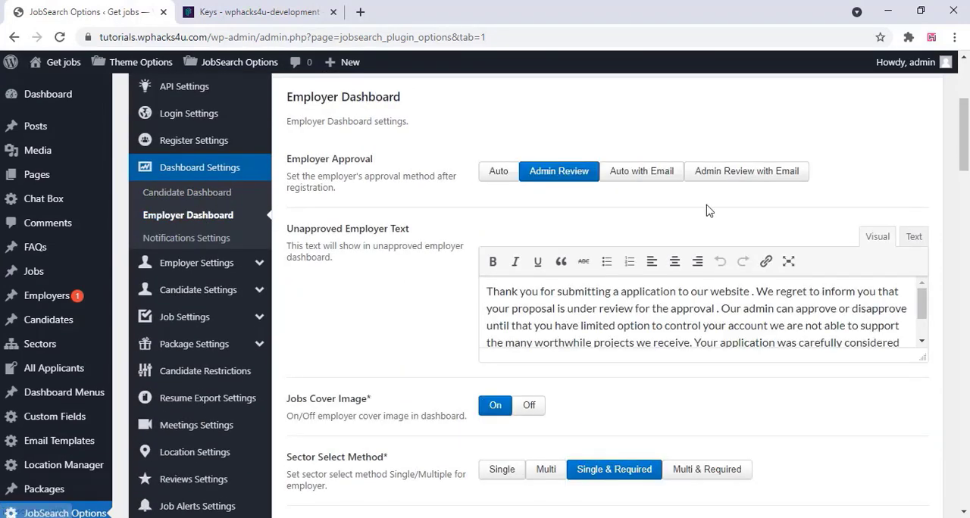
{"action": "left_click", "coordinate": [643, 173]}
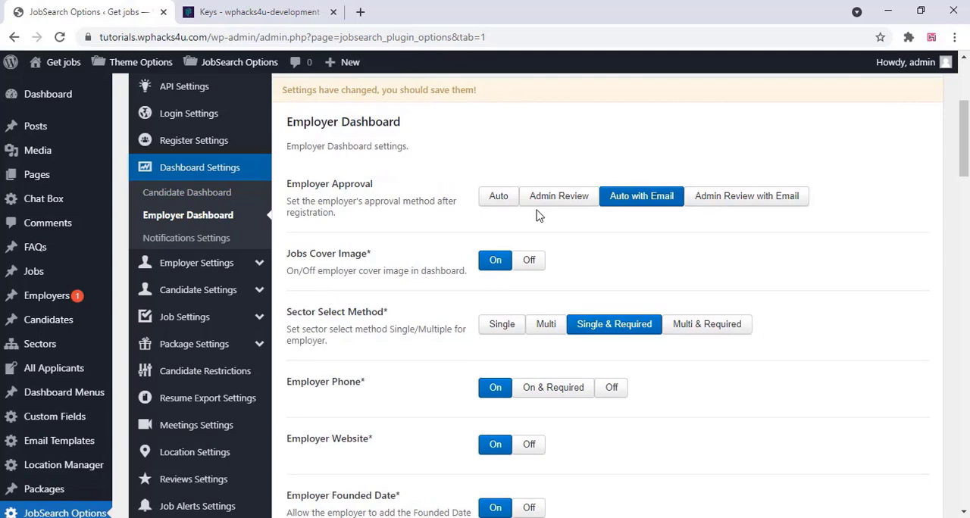
{"action": "scroll", "coordinate": [536, 216], "scroll_direction": "down", "scroll_amount": 2}
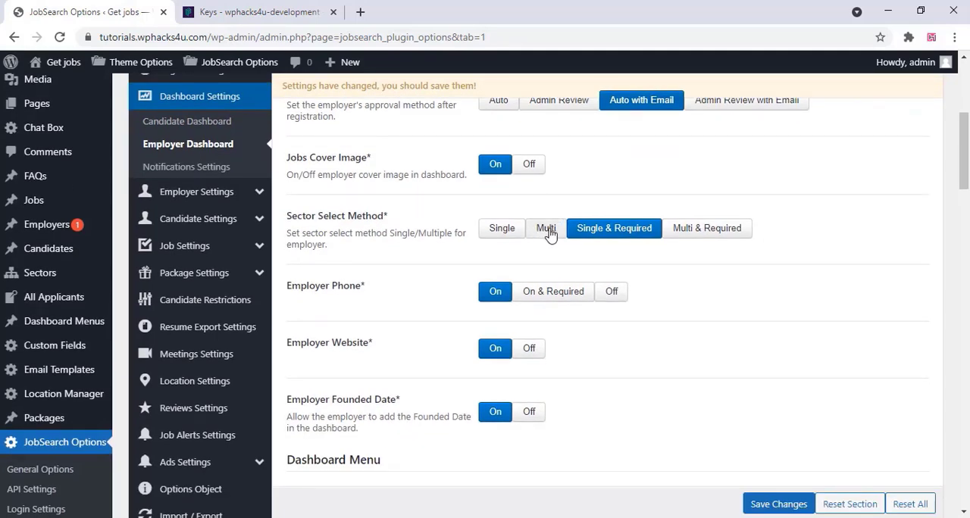
{"action": "scroll", "coordinate": [493, 250], "scroll_direction": "down", "scroll_amount": 8}
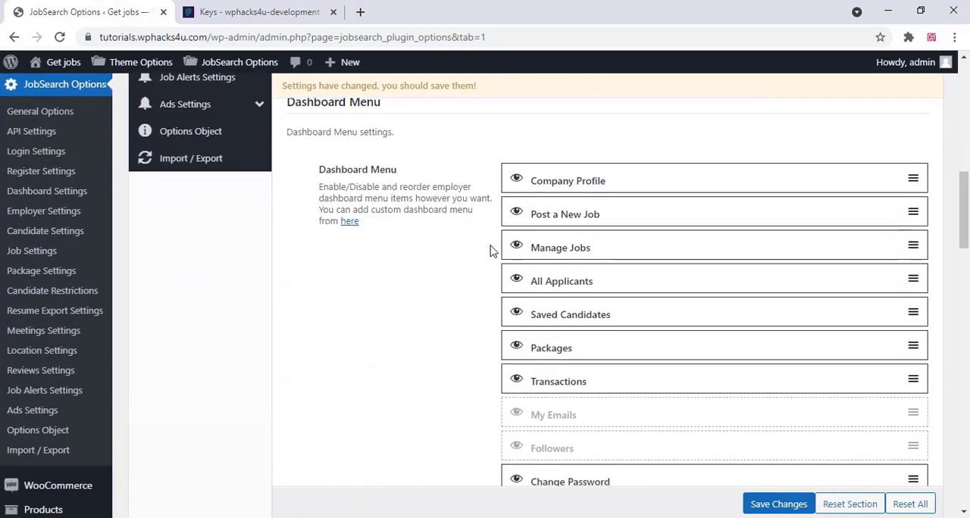
{"action": "scroll", "coordinate": [489, 251], "scroll_direction": "down", "scroll_amount": 8}
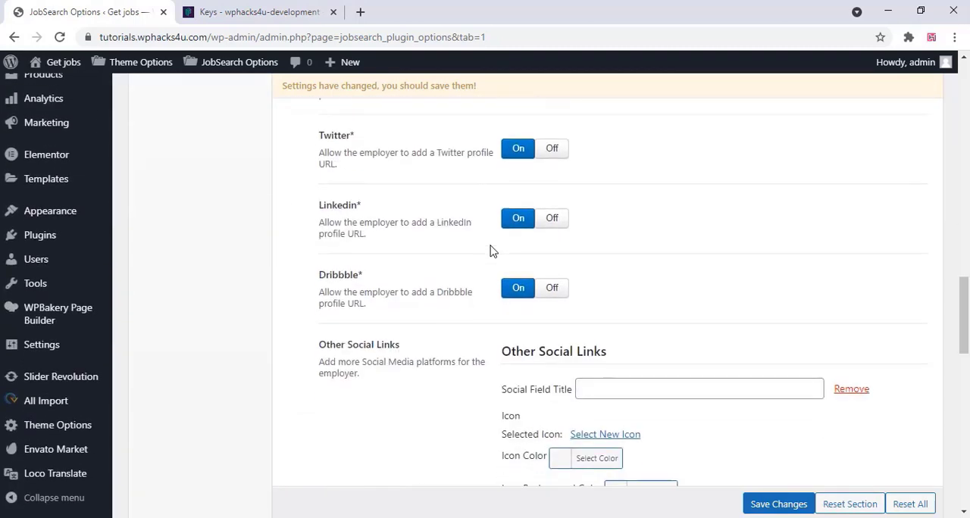
{"action": "scroll", "coordinate": [490, 250], "scroll_direction": "down", "scroll_amount": 8}
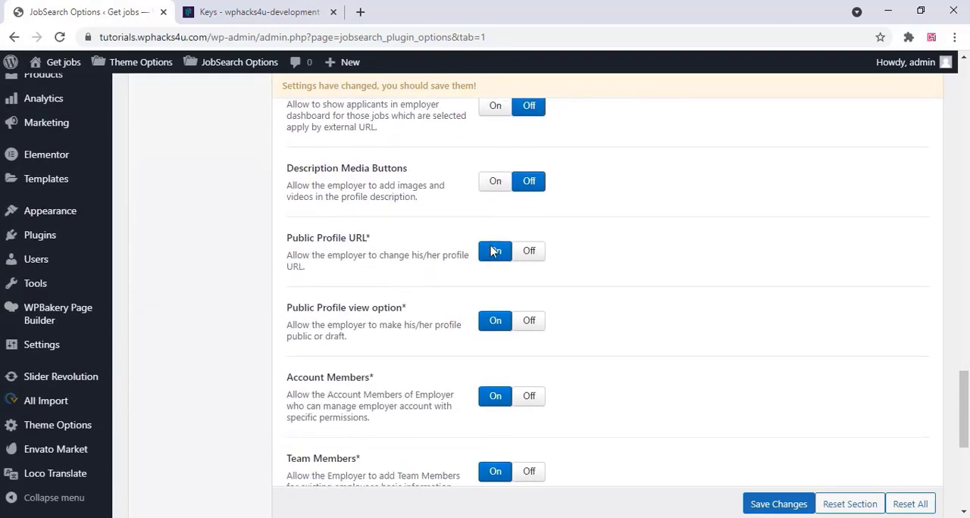
{"action": "scroll", "coordinate": [493, 250], "scroll_direction": "down", "scroll_amount": 3}
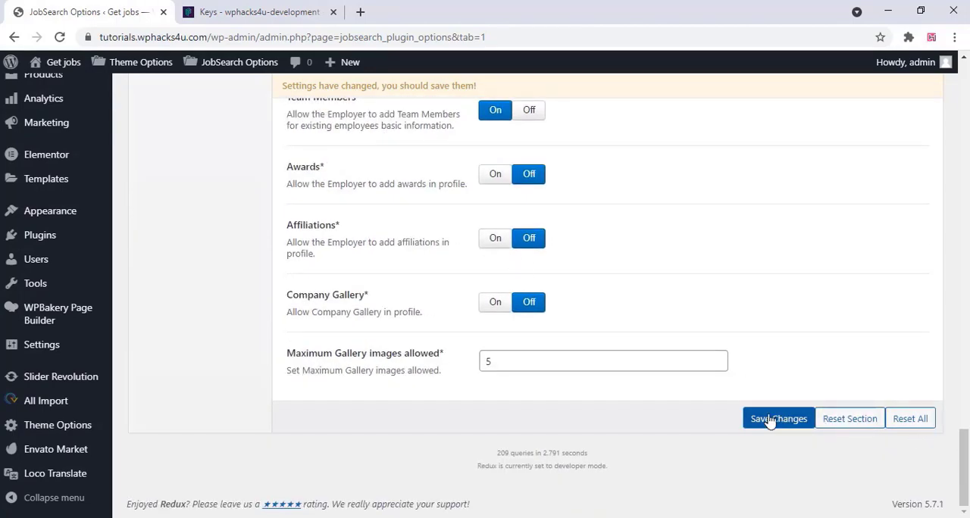
{"action": "left_click", "coordinate": [770, 423]}
Examine the dashboard notification settings, including user notifications, the header notifications button and candidate notifications
{"action": "scroll", "coordinate": [395, 206], "scroll_direction": "up", "scroll_amount": 15}
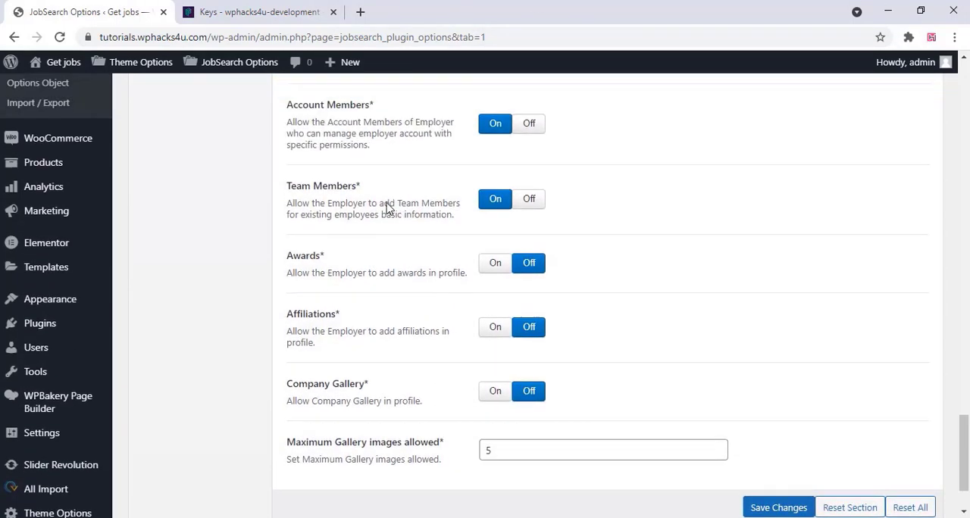
{"action": "scroll", "coordinate": [386, 209], "scroll_direction": "up", "scroll_amount": 3}
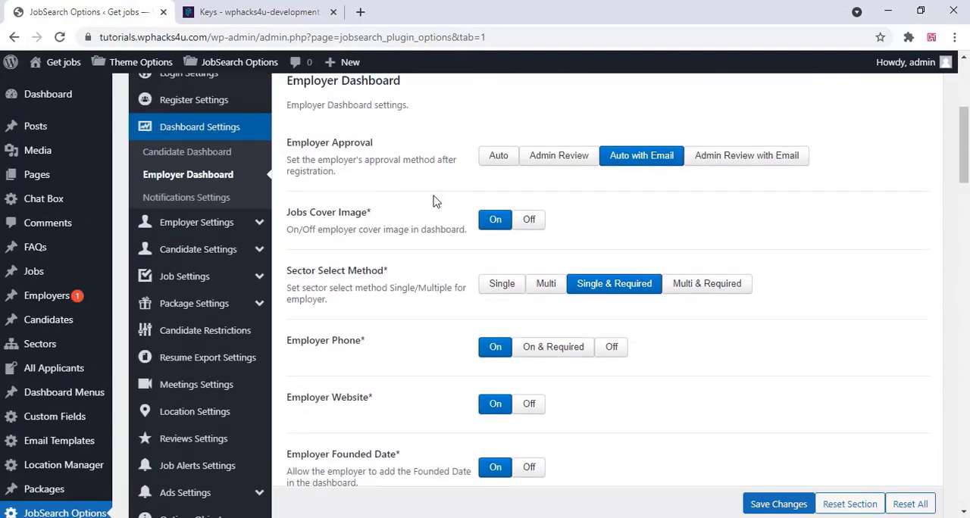
{"action": "left_click", "coordinate": [206, 198]}
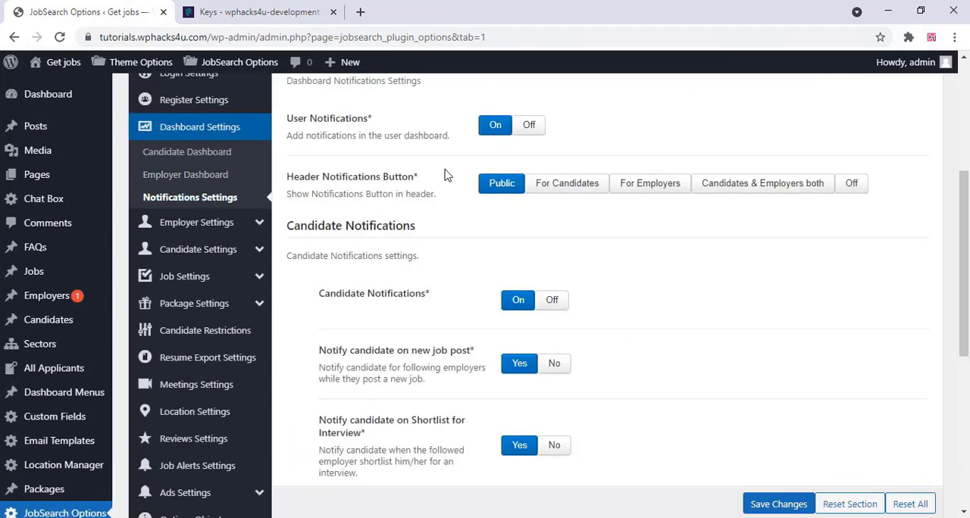
{"action": "scroll", "coordinate": [446, 176], "scroll_direction": "up", "scroll_amount": 1}
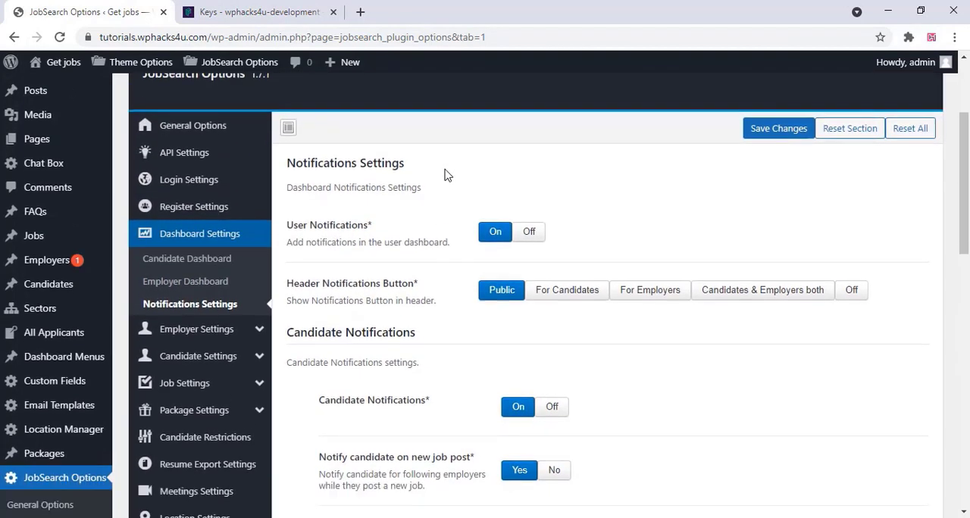
{"action": "scroll", "coordinate": [445, 174], "scroll_direction": "down", "scroll_amount": 10}
{"action": "scroll", "coordinate": [446, 170], "scroll_direction": "up", "scroll_amount": 10}
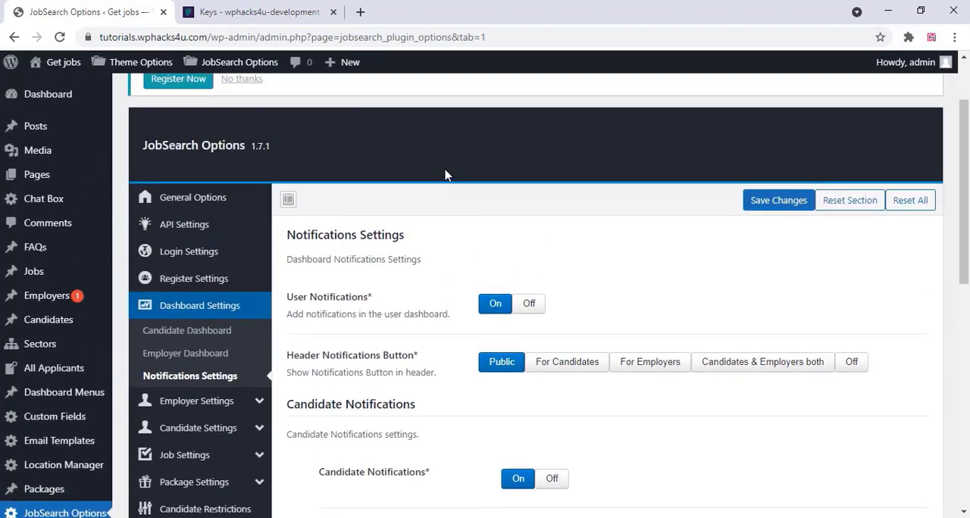
Review the general employer settings and the candidate settings, including apply job, profile completion and candidate detail options
{"action": "scroll", "coordinate": [230, 260], "scroll_direction": "down", "scroll_amount": 1}
{"action": "left_click", "coordinate": [219, 267]}
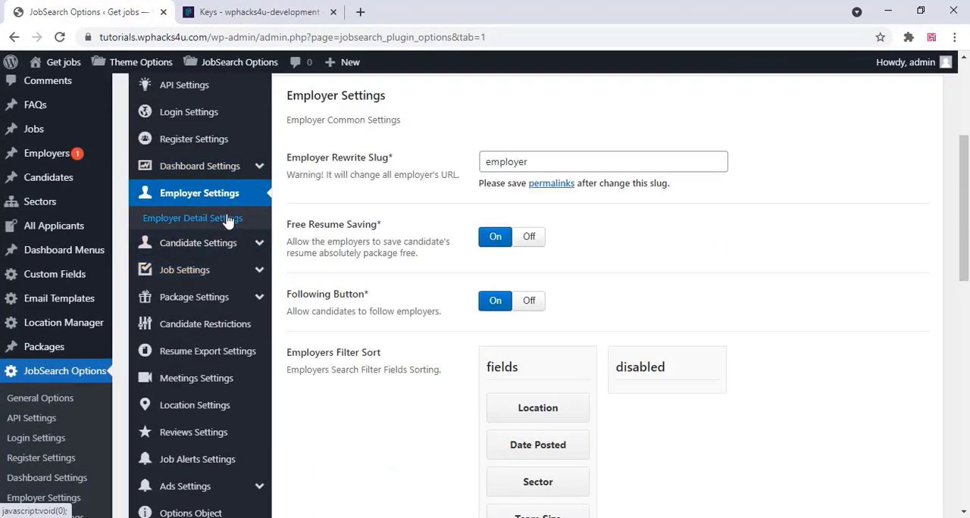
{"action": "scroll", "coordinate": [329, 219], "scroll_direction": "down", "scroll_amount": 7}
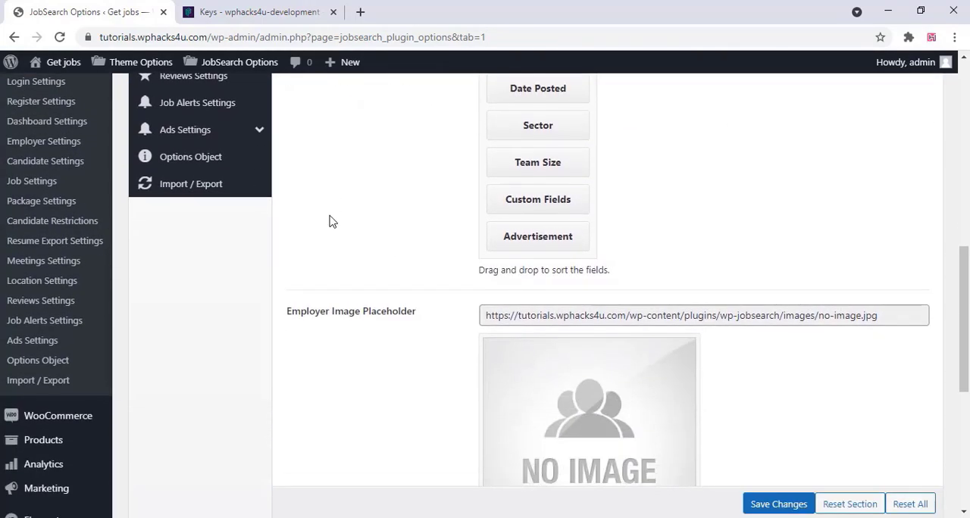
{"action": "scroll", "coordinate": [329, 221], "scroll_direction": "down", "scroll_amount": 3}
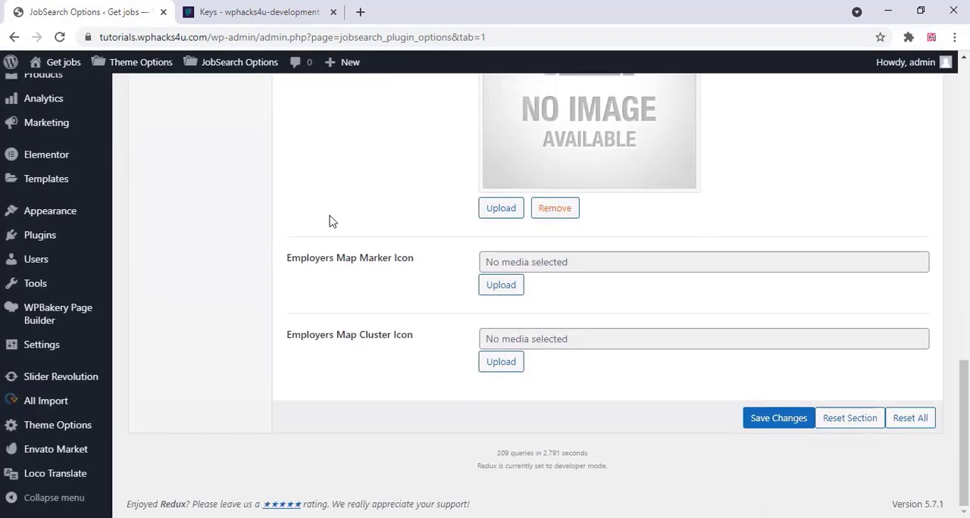
{"action": "scroll", "coordinate": [331, 220], "scroll_direction": "up", "scroll_amount": 9}
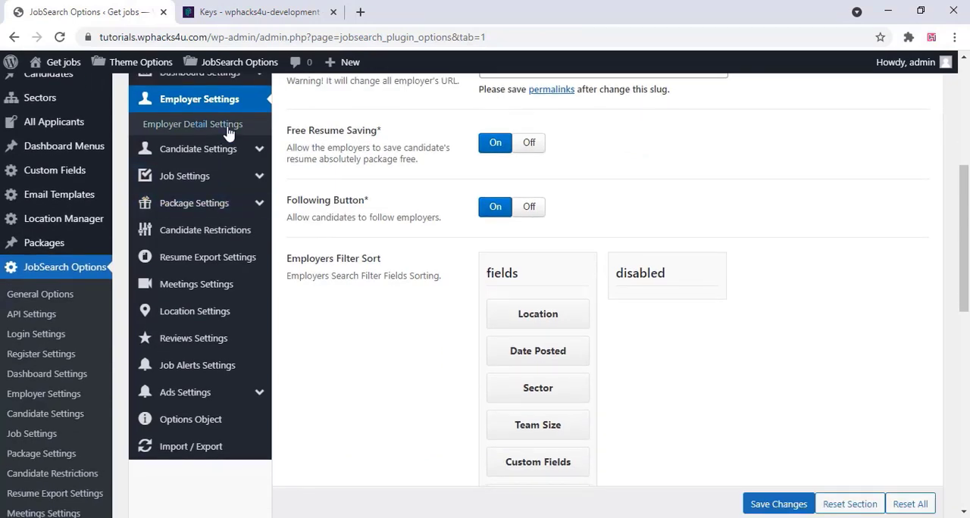
{"action": "left_click", "coordinate": [218, 153]}
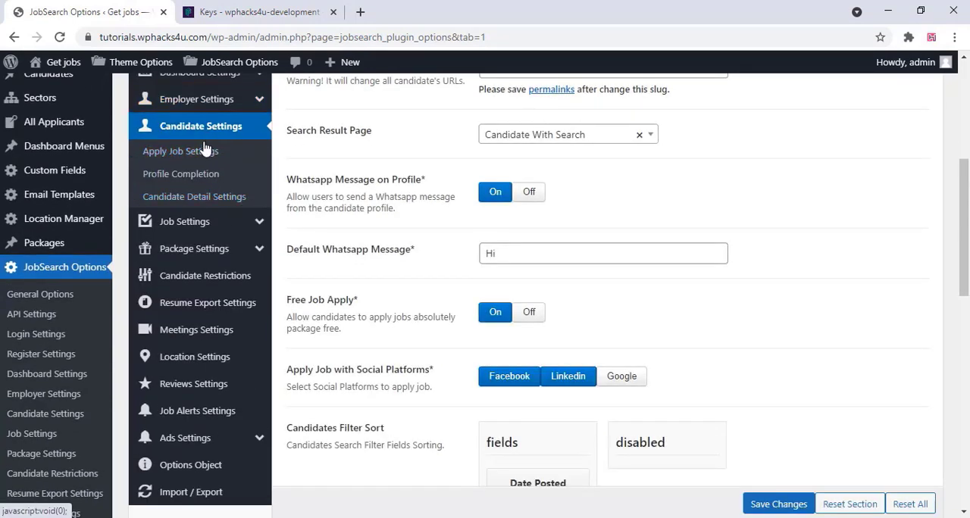
{"action": "left_click", "coordinate": [204, 149]}
{"action": "left_click", "coordinate": [197, 174]}
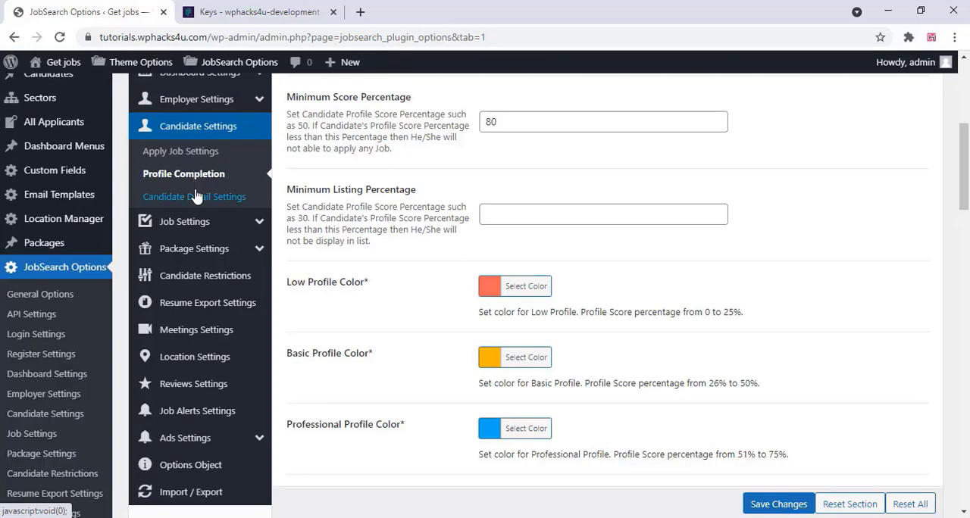
{"action": "left_click", "coordinate": [195, 196]}
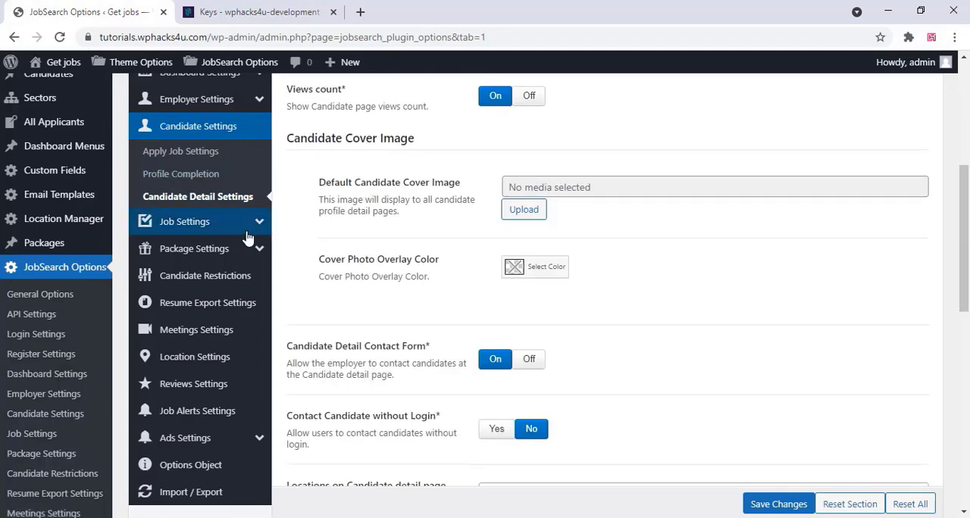
Review the job settings, including salary, job types, sector selection, job detail options and apply job questions
{"action": "left_click", "coordinate": [234, 226]}
{"action": "scroll", "coordinate": [367, 198], "scroll_direction": "up", "scroll_amount": 2}
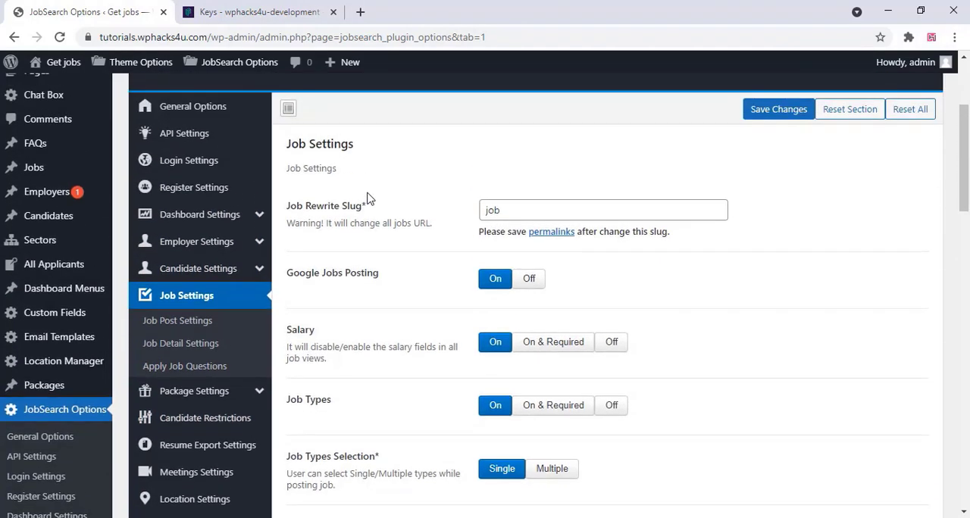
{"action": "scroll", "coordinate": [366, 198], "scroll_direction": "down", "scroll_amount": 4}
{"action": "scroll", "coordinate": [367, 198], "scroll_direction": "down", "scroll_amount": 12}
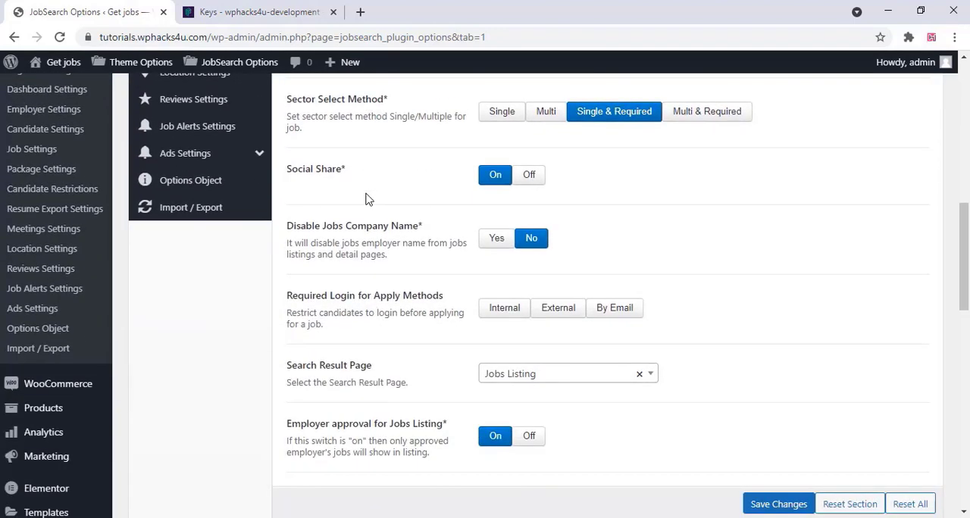
{"action": "scroll", "coordinate": [366, 200], "scroll_direction": "up", "scroll_amount": 14}
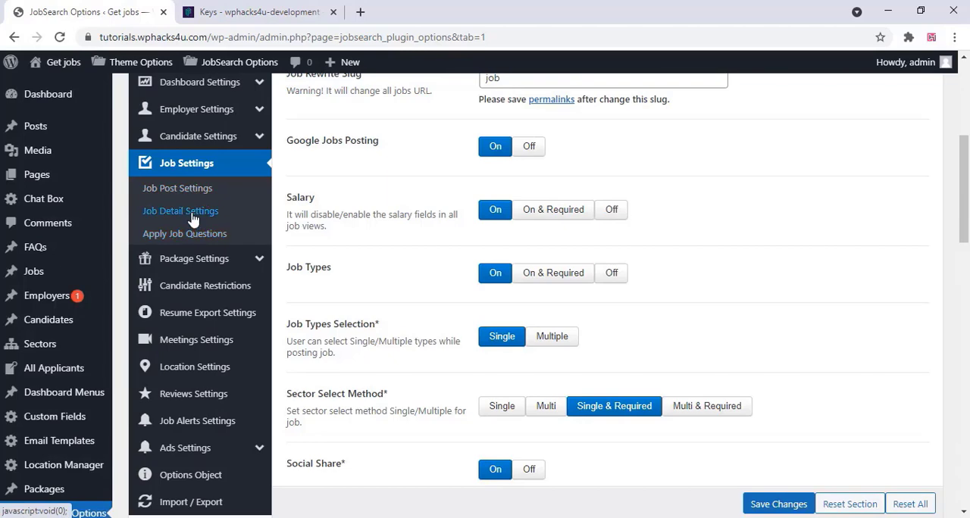
{"action": "left_click", "coordinate": [192, 214]}
{"action": "left_click", "coordinate": [201, 239]}
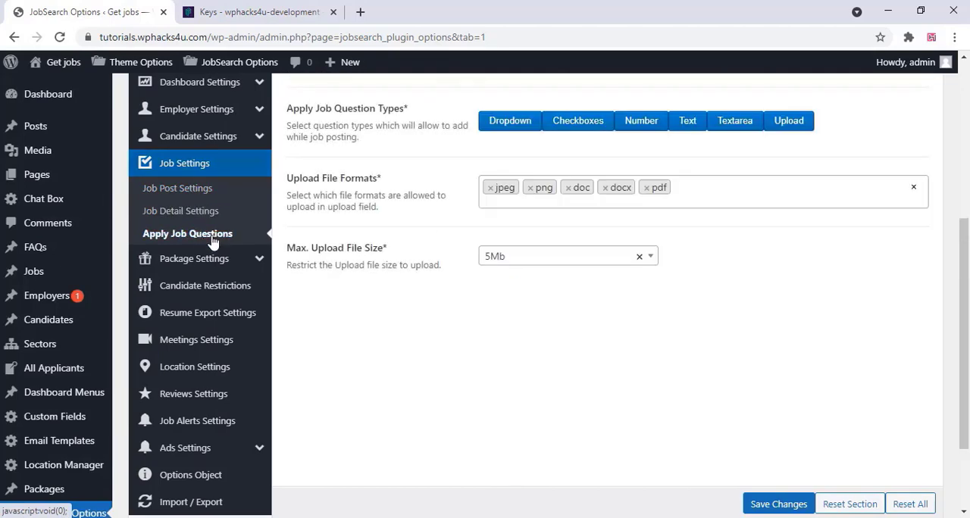
Examine the candidate and employer package settings and the candidate restrictions for employers, listings and profile sections
{"action": "left_click", "coordinate": [210, 261]}
{"action": "left_click", "coordinate": [229, 218]}
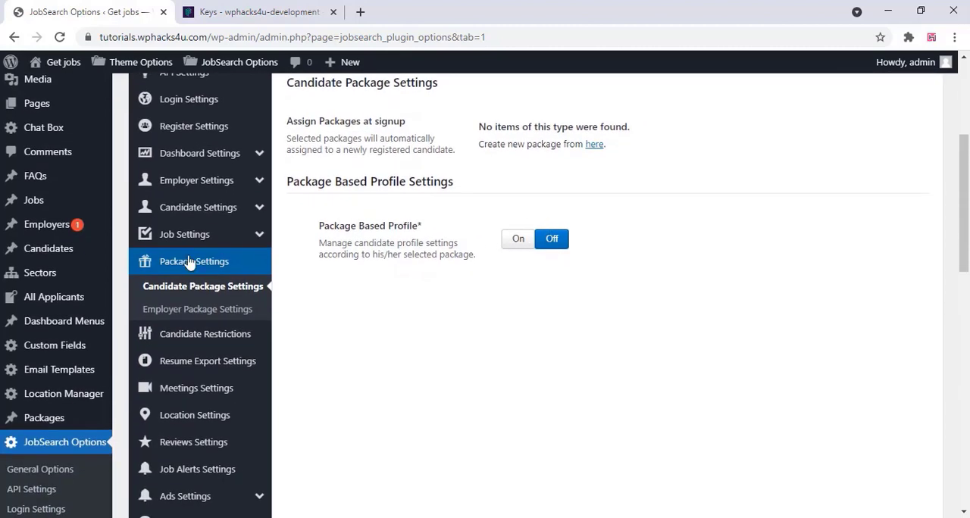
{"action": "left_click", "coordinate": [202, 309]}
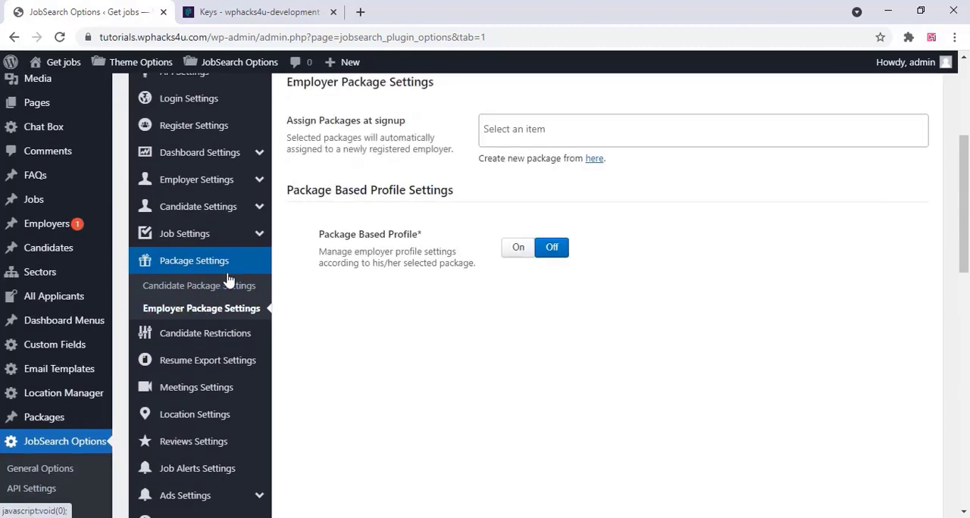
{"action": "scroll", "coordinate": [229, 277], "scroll_direction": "down", "scroll_amount": 2}
{"action": "left_click", "coordinate": [206, 193]}
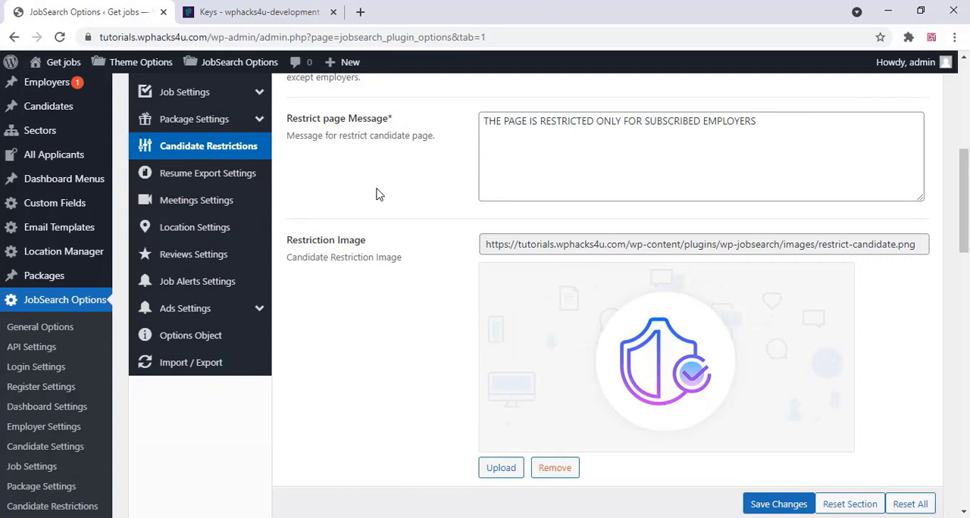
{"action": "scroll", "coordinate": [379, 195], "scroll_direction": "down", "scroll_amount": 5}
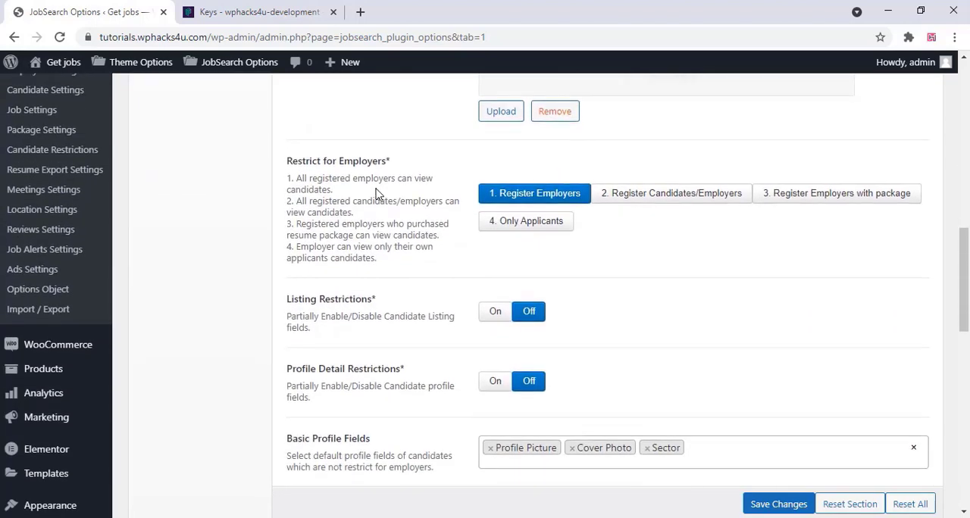
{"action": "scroll", "coordinate": [377, 194], "scroll_direction": "down", "scroll_amount": 10}
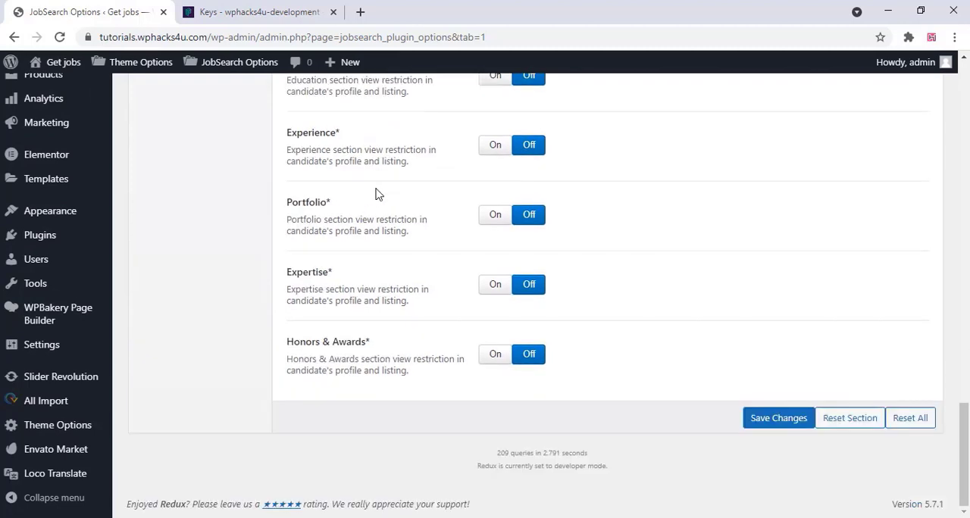
Check the resume export settings and the meetings settings, including Zoom meetings
{"action": "scroll", "coordinate": [376, 194], "scroll_direction": "up", "scroll_amount": 15}
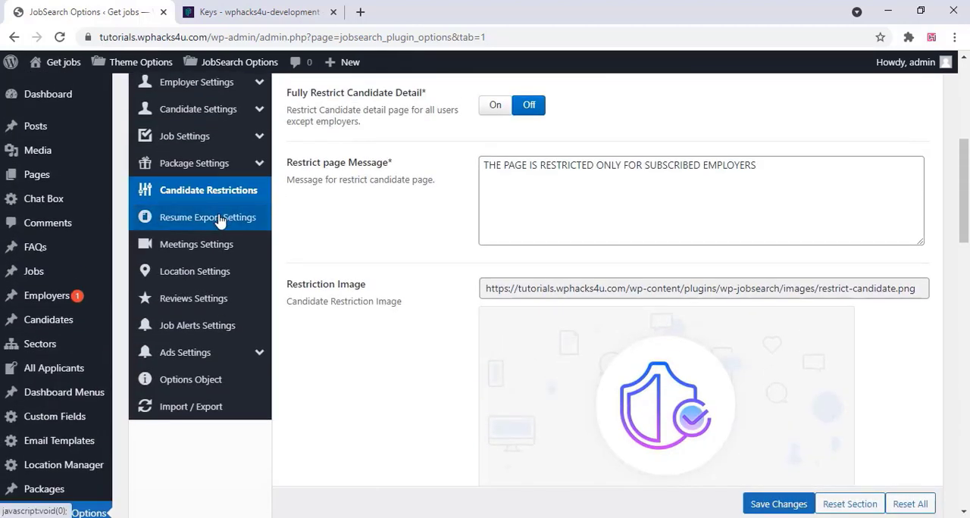
{"action": "left_click", "coordinate": [218, 220]}
{"action": "left_click", "coordinate": [217, 249]}
{"action": "scroll", "coordinate": [364, 245], "scroll_direction": "up", "scroll_amount": 3}
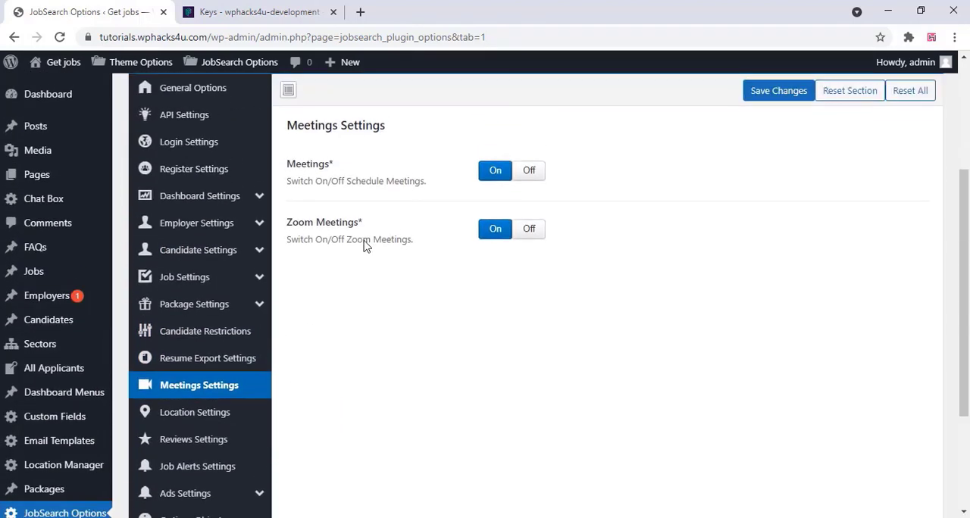
Review the location settings, including location type, map, geo-location and radius options
{"action": "scroll", "coordinate": [365, 245], "scroll_direction": "down", "scroll_amount": 3}
{"action": "left_click", "coordinate": [213, 273]}
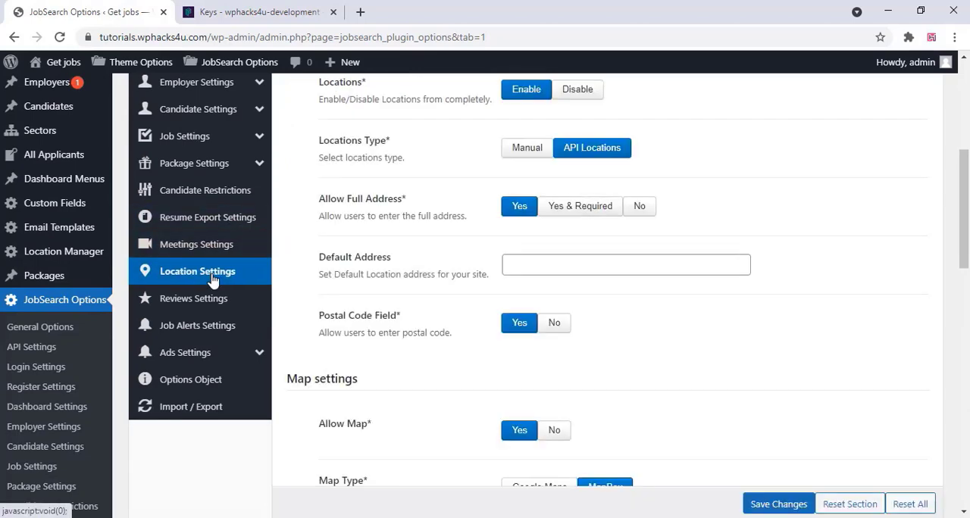
{"action": "scroll", "coordinate": [364, 262], "scroll_direction": "up", "scroll_amount": 3}
{"action": "scroll", "coordinate": [348, 262], "scroll_direction": "down", "scroll_amount": 7}
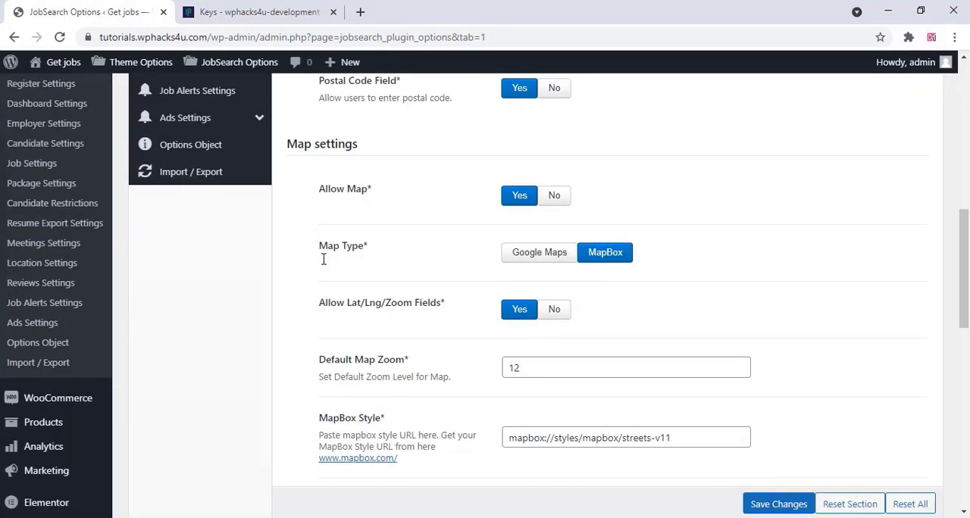
{"action": "scroll", "coordinate": [322, 264], "scroll_direction": "down", "scroll_amount": 4}
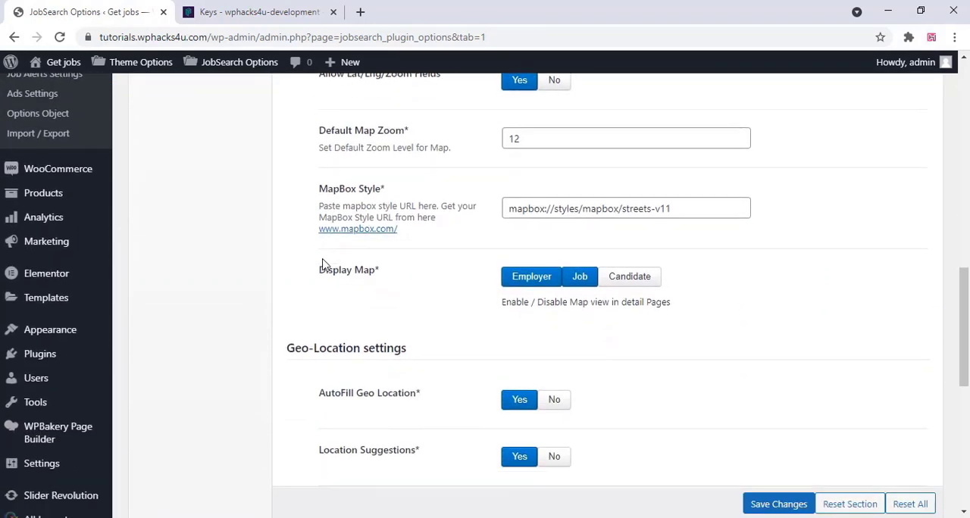
{"action": "scroll", "coordinate": [322, 264], "scroll_direction": "down", "scroll_amount": 4}
{"action": "scroll", "coordinate": [323, 260], "scroll_direction": "up", "scroll_amount": 8}
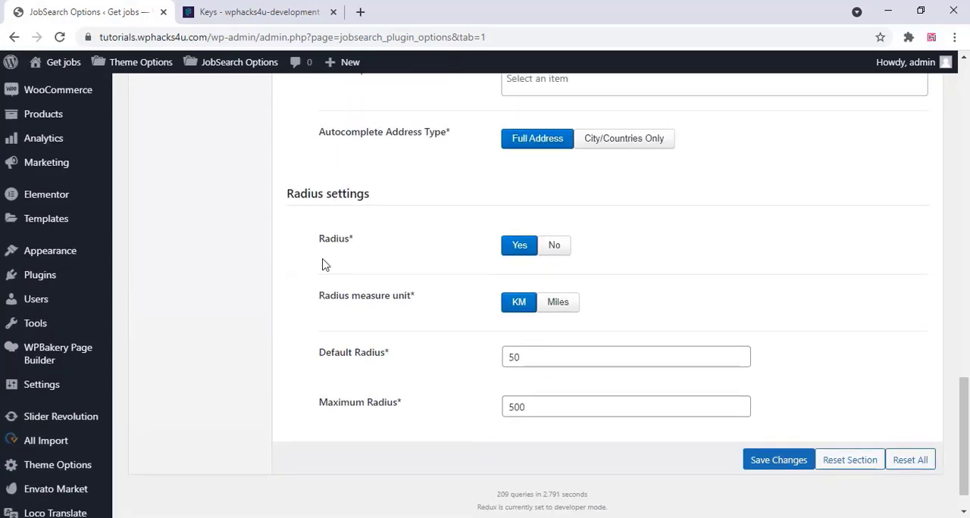
Review the reviews settings and the job alerts settings, including review titles, text length, alert frequencies and alert filters
{"action": "scroll", "coordinate": [323, 259], "scroll_direction": "up", "scroll_amount": 2}
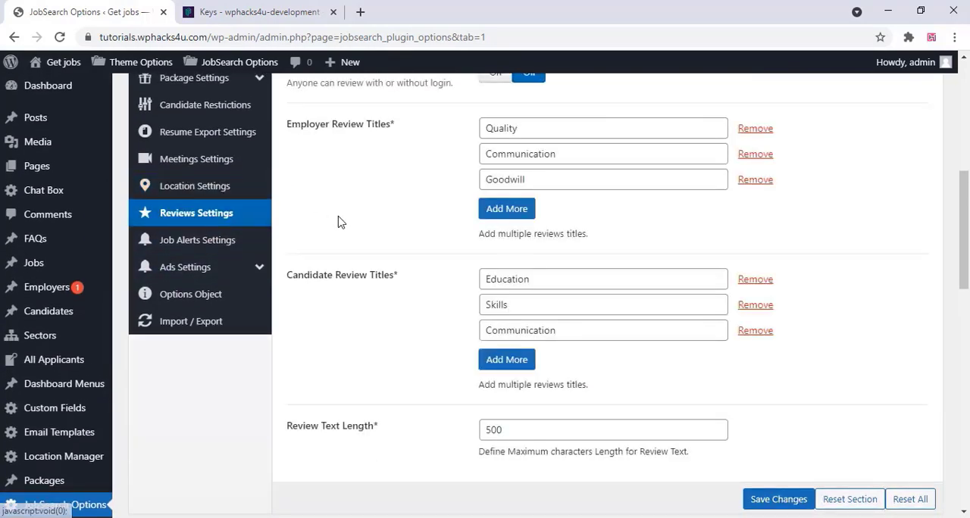
{"action": "scroll", "coordinate": [335, 216], "scroll_direction": "up", "scroll_amount": 4}
{"action": "scroll", "coordinate": [338, 217], "scroll_direction": "down", "scroll_amount": 5}
{"action": "scroll", "coordinate": [338, 221], "scroll_direction": "down", "scroll_amount": 2}
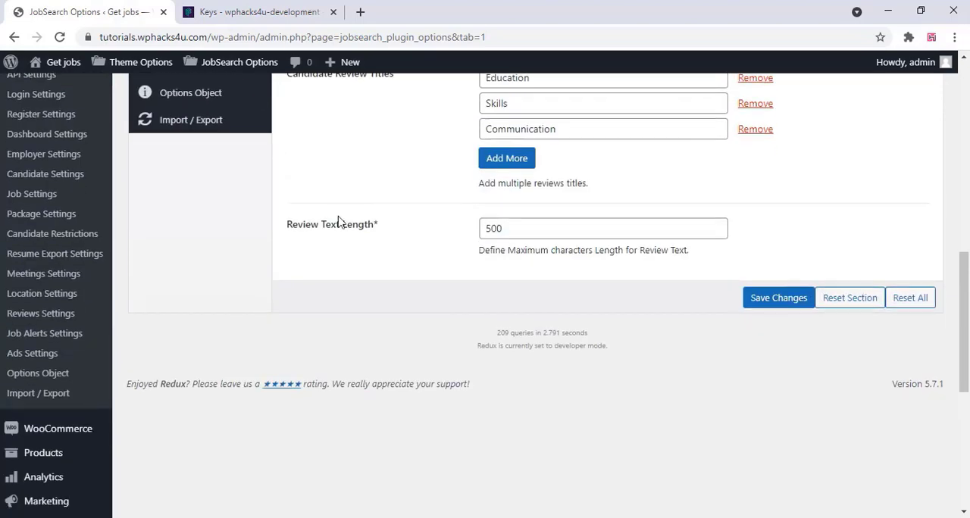
{"action": "scroll", "coordinate": [250, 284], "scroll_direction": "up", "scroll_amount": 5}
{"action": "left_click", "coordinate": [200, 332]}
{"action": "scroll", "coordinate": [296, 285], "scroll_direction": "up", "scroll_amount": 3}
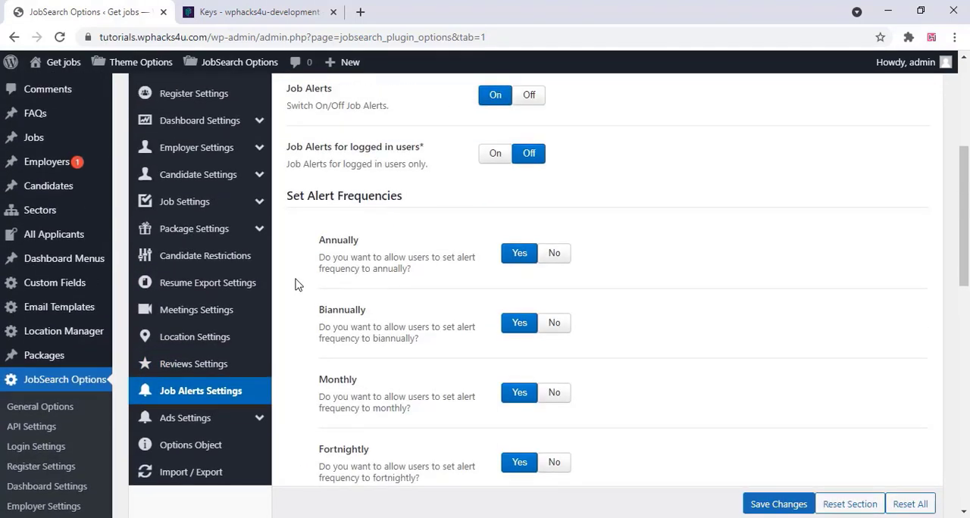
{"action": "scroll", "coordinate": [296, 284], "scroll_direction": "down", "scroll_amount": 8}
{"action": "scroll", "coordinate": [295, 284], "scroll_direction": "up", "scroll_amount": 7}
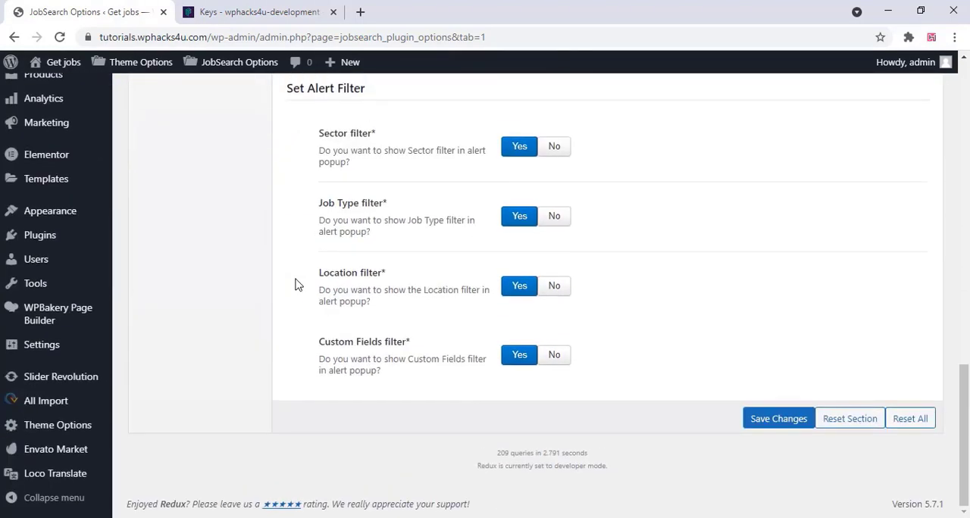
Examine the ads settings, including the ads switch, ad groups and ad banners
{"action": "left_click", "coordinate": [216, 296]}
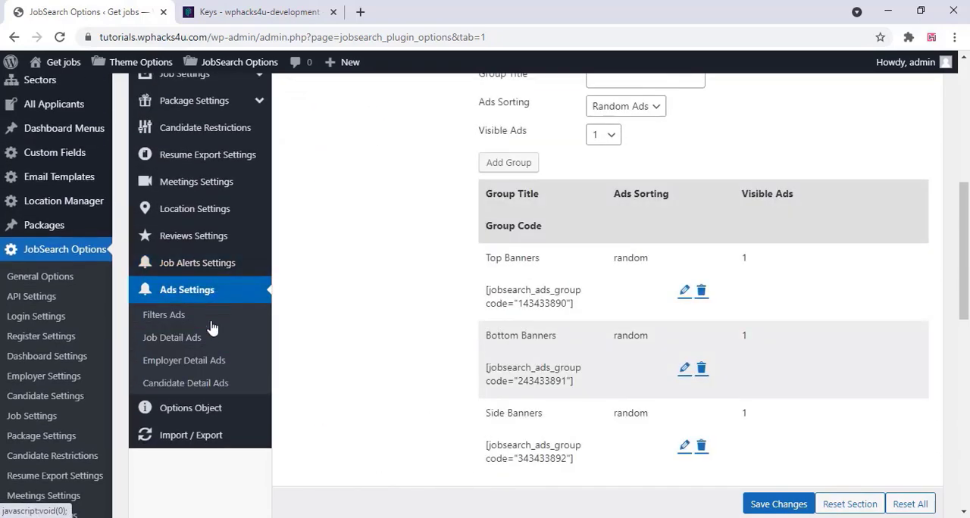
{"action": "scroll", "coordinate": [388, 288], "scroll_direction": "up", "scroll_amount": 4}
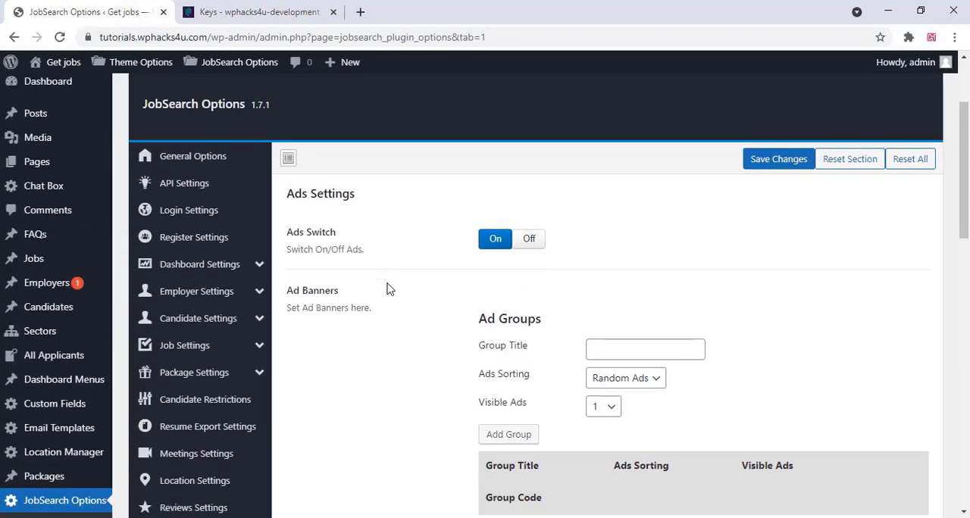
{"action": "scroll", "coordinate": [388, 288], "scroll_direction": "down", "scroll_amount": 5}
{"action": "scroll", "coordinate": [388, 288], "scroll_direction": "down", "scroll_amount": 8}
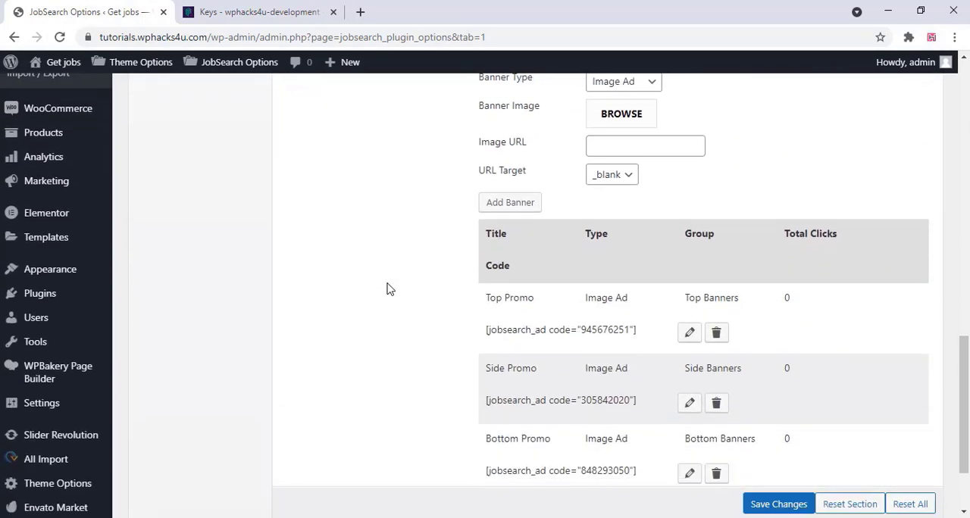
{"action": "scroll", "coordinate": [387, 288], "scroll_direction": "up", "scroll_amount": 10}
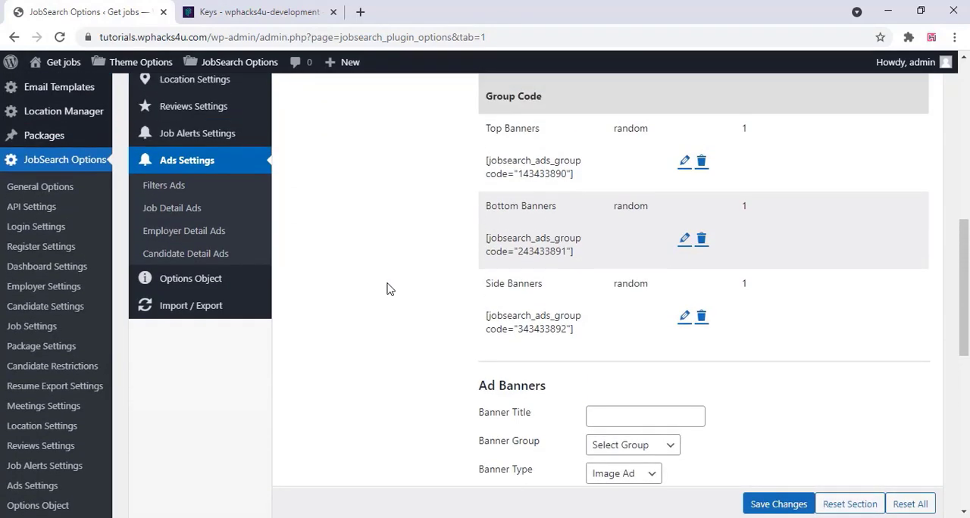
{"action": "scroll", "coordinate": [388, 287], "scroll_direction": "down", "scroll_amount": 2}
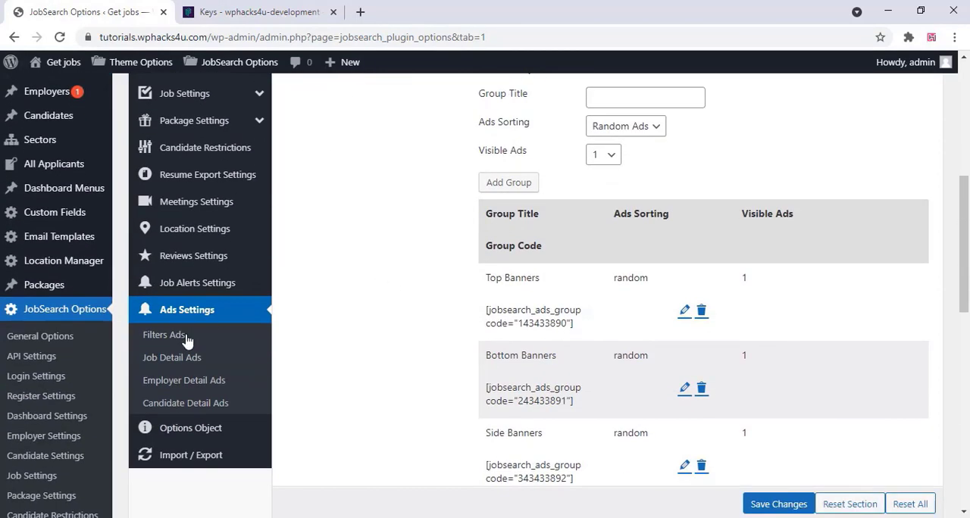
Check the options object section and the import and export options of the JobSearch plugin
{"action": "left_click", "coordinate": [215, 437]}
{"action": "scroll", "coordinate": [388, 325], "scroll_direction": "up", "scroll_amount": 3}
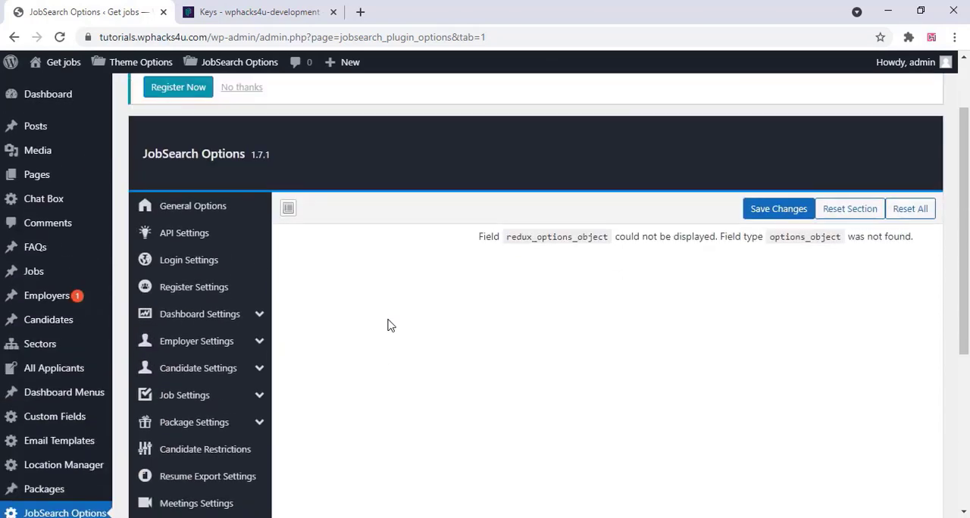
{"action": "scroll", "coordinate": [388, 324], "scroll_direction": "down", "scroll_amount": 5}
{"action": "left_click", "coordinate": [252, 307]}
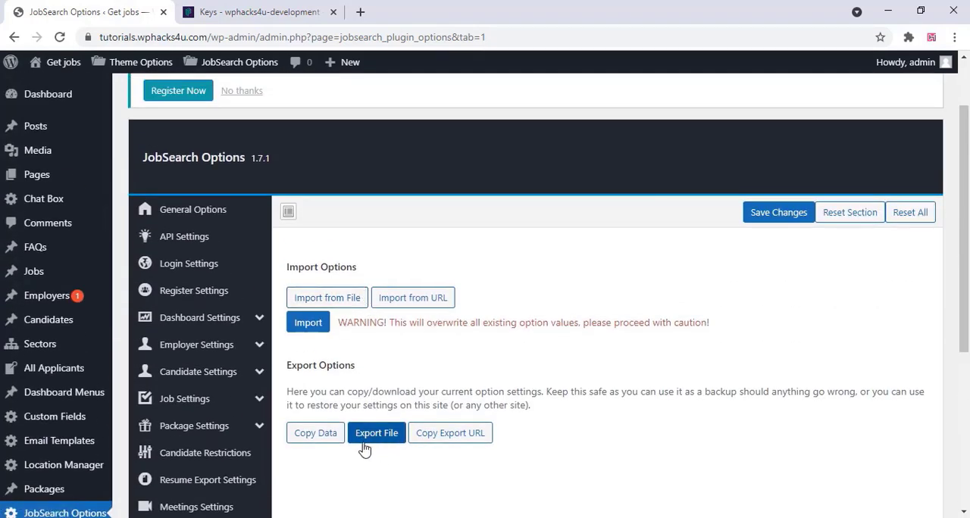
{"action": "scroll", "coordinate": [499, 374], "scroll_direction": "down", "scroll_amount": 6}
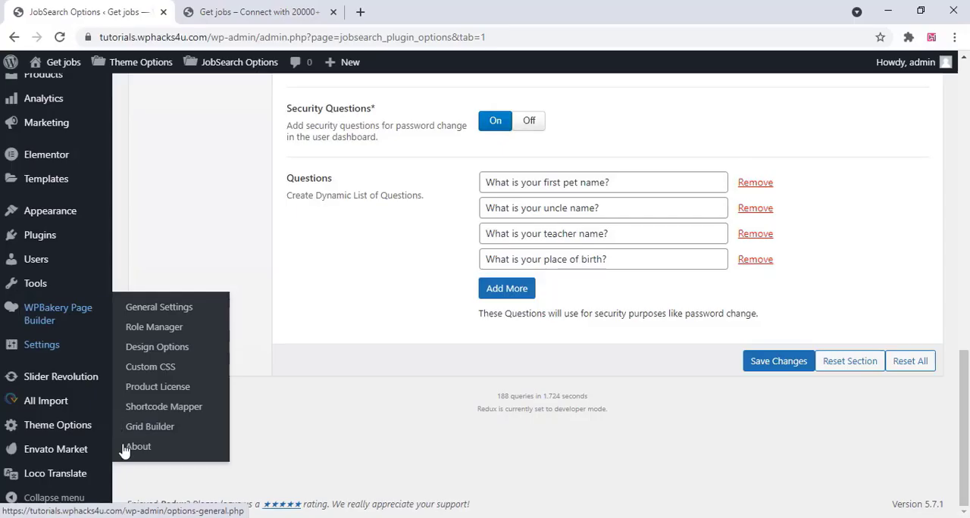
In the Careerfy theme's general options, replace the site logo with the cropped DreamJob image from the media library
{"action": "mouse_move", "coordinate": [85, 438]}
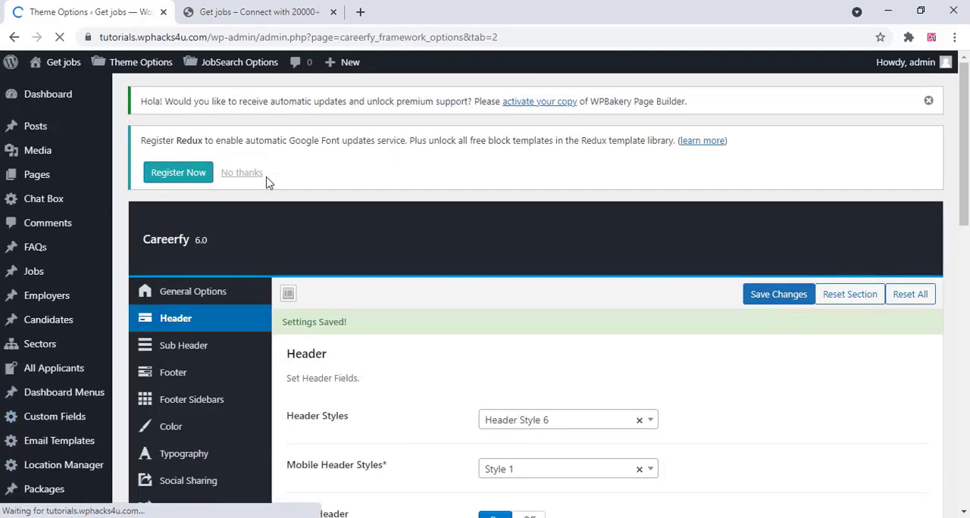
{"action": "scroll", "coordinate": [266, 182], "scroll_direction": "down", "scroll_amount": 1}
{"action": "left_click", "coordinate": [194, 225]}
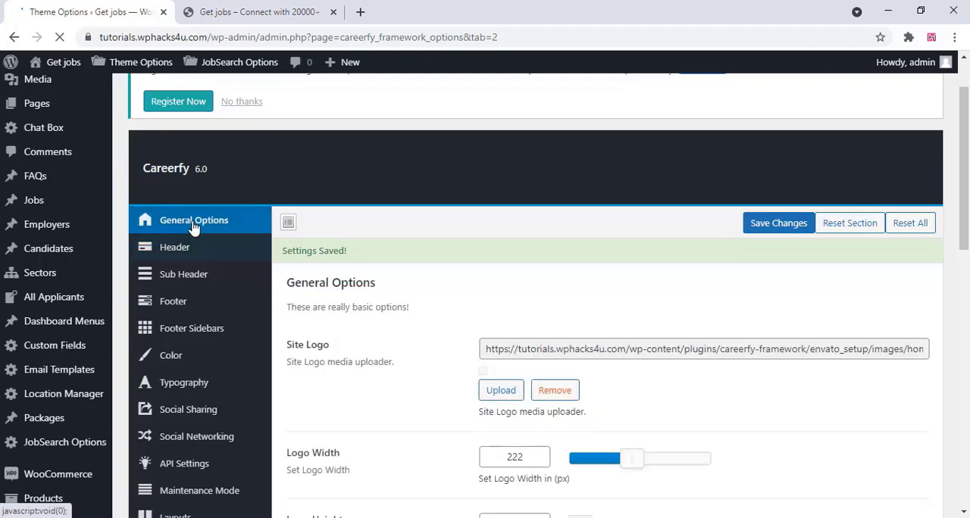
{"action": "scroll", "coordinate": [406, 198], "scroll_direction": "down", "scroll_amount": 3}
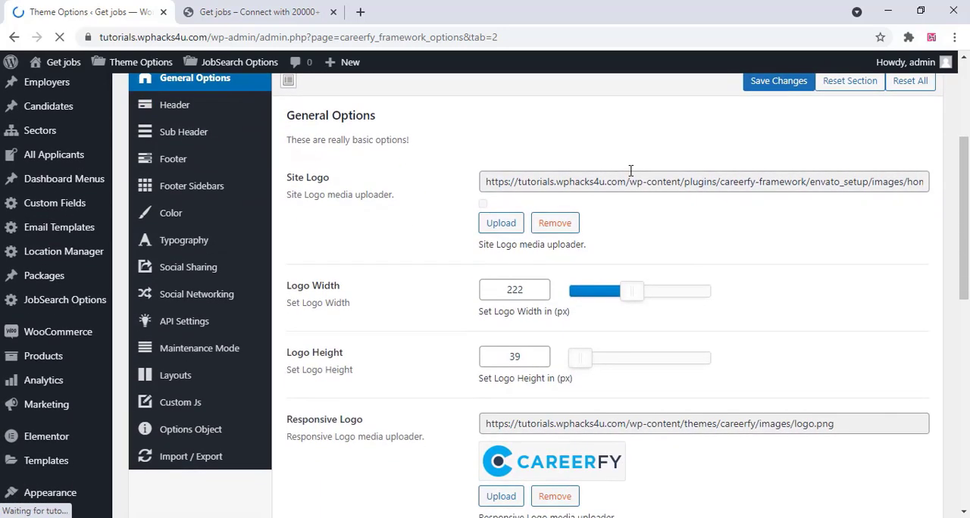
{"action": "left_click", "coordinate": [501, 224]}
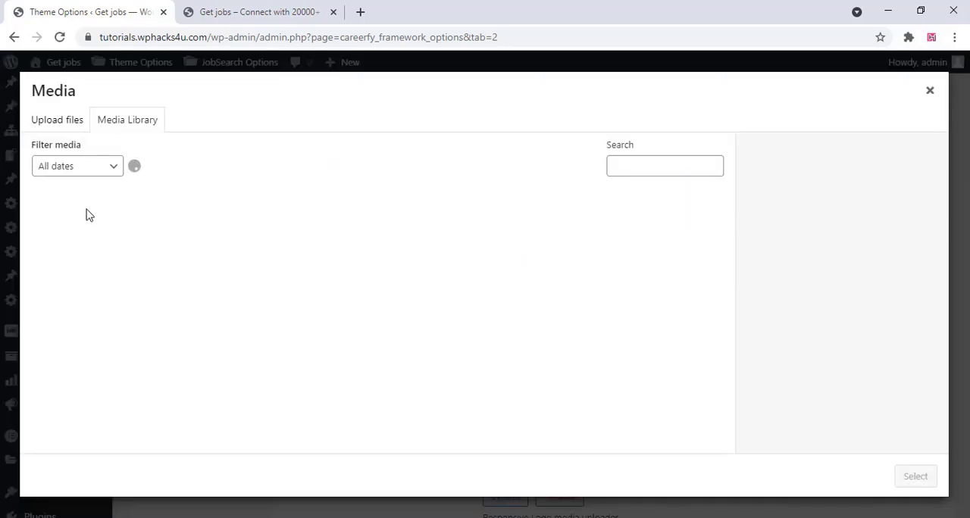
{"action": "left_click", "coordinate": [89, 242]}
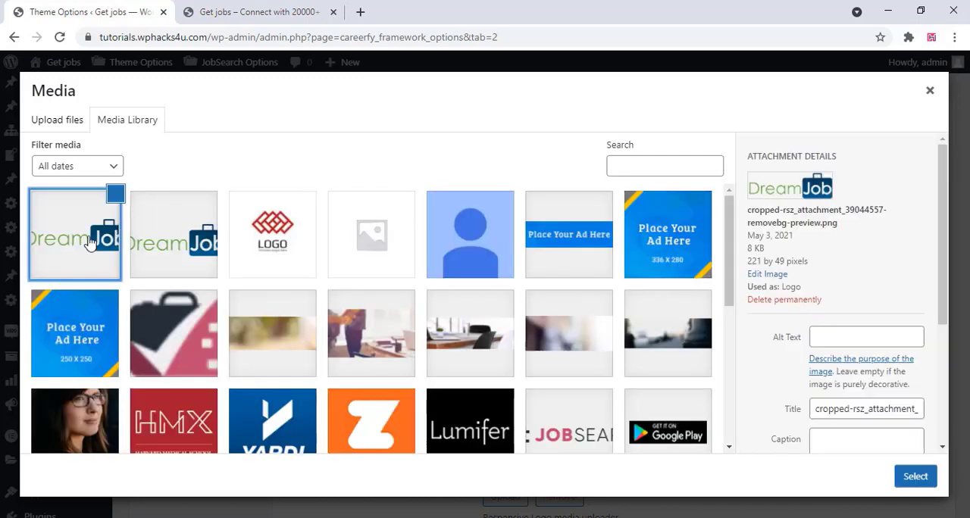
{"action": "left_click", "coordinate": [916, 477]}
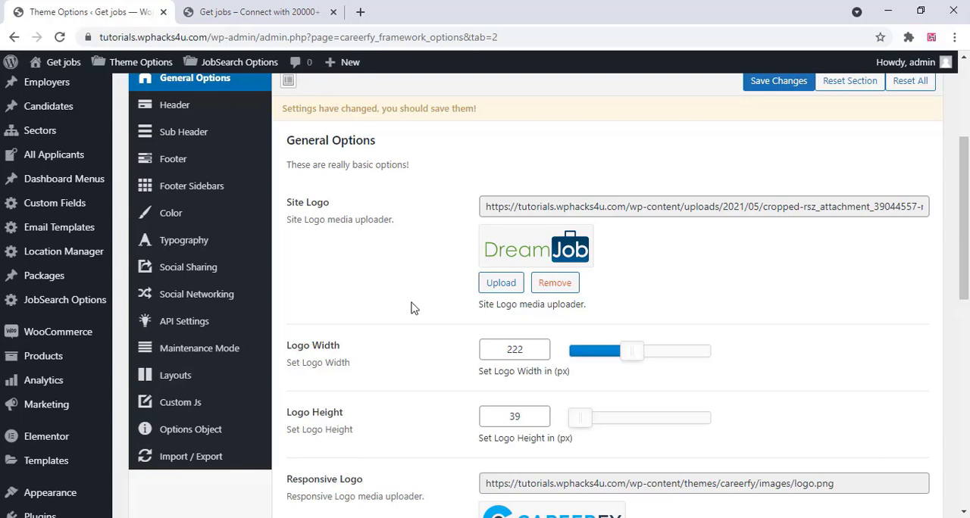
Set the responsive logo to the same cropped DreamJob image and save the theme options
{"action": "scroll", "coordinate": [413, 308], "scroll_direction": "down", "scroll_amount": 2}
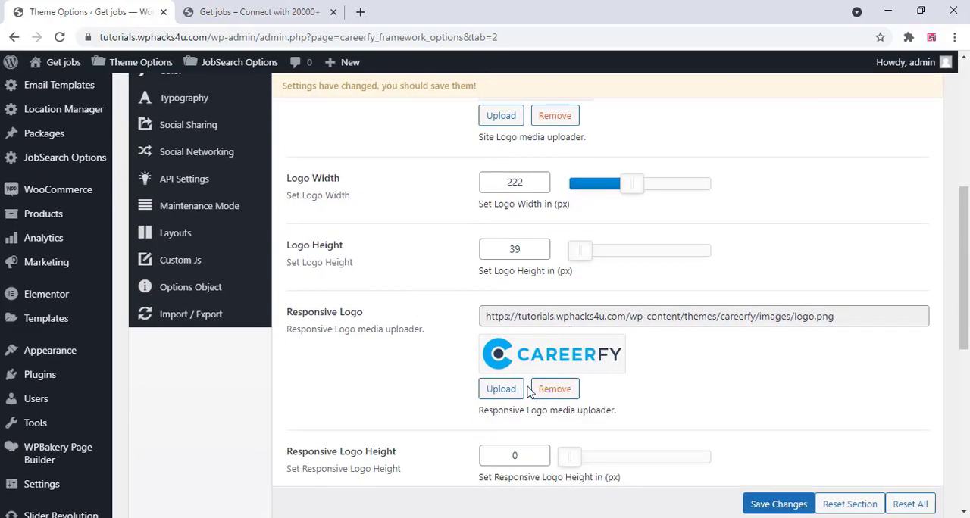
{"action": "left_click", "coordinate": [501, 389]}
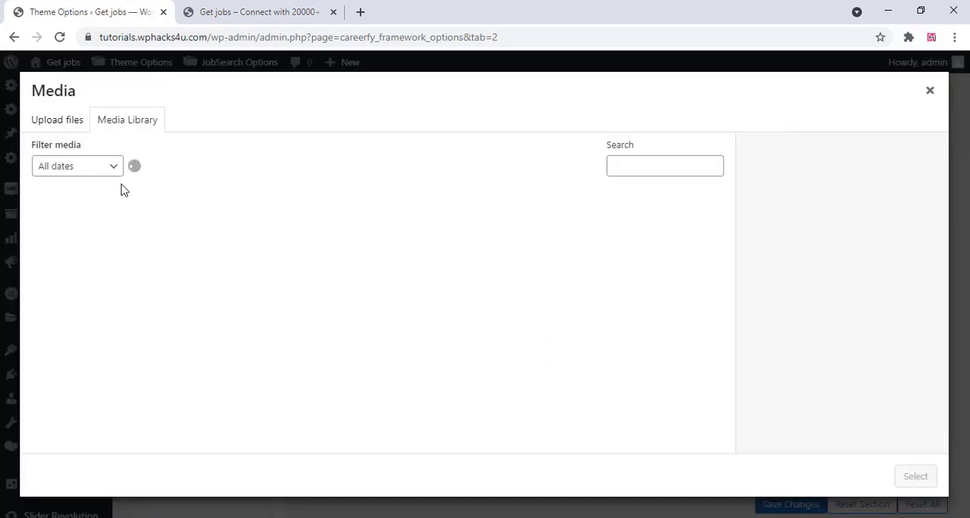
{"action": "left_click", "coordinate": [107, 236]}
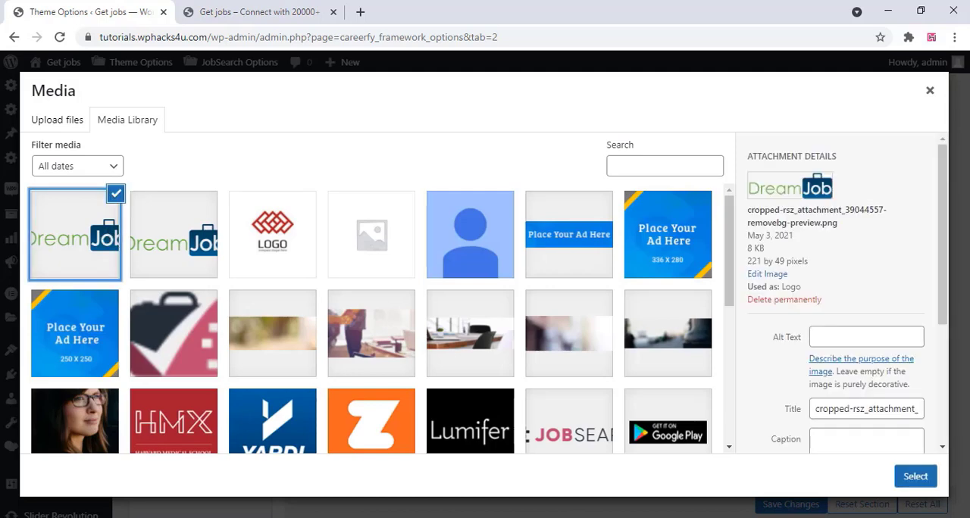
{"action": "left_click", "coordinate": [912, 476]}
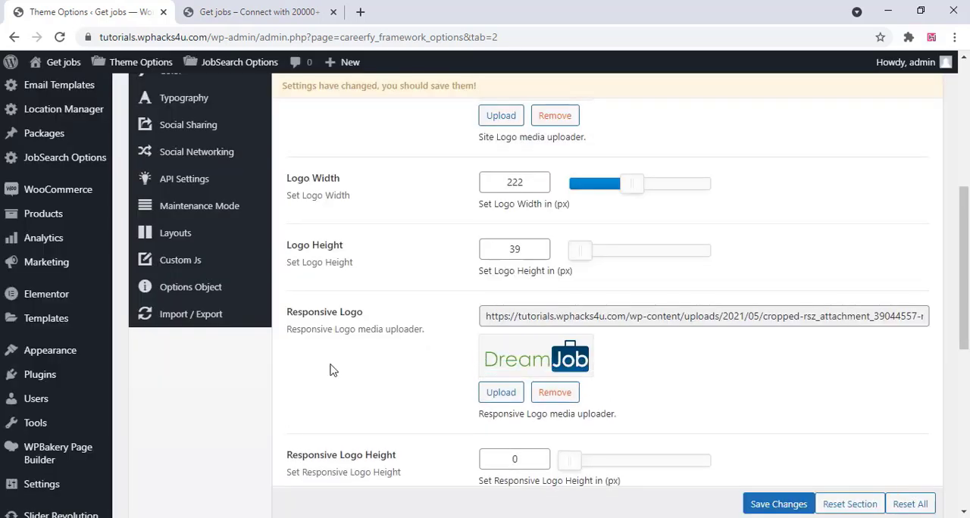
{"action": "scroll", "coordinate": [331, 369], "scroll_direction": "down", "scroll_amount": 3}
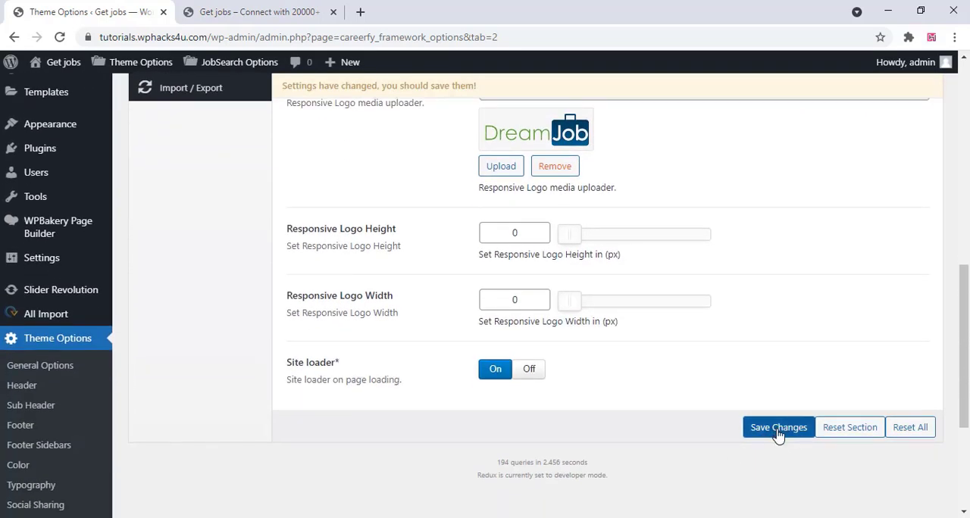
{"action": "left_click", "coordinate": [777, 432]}
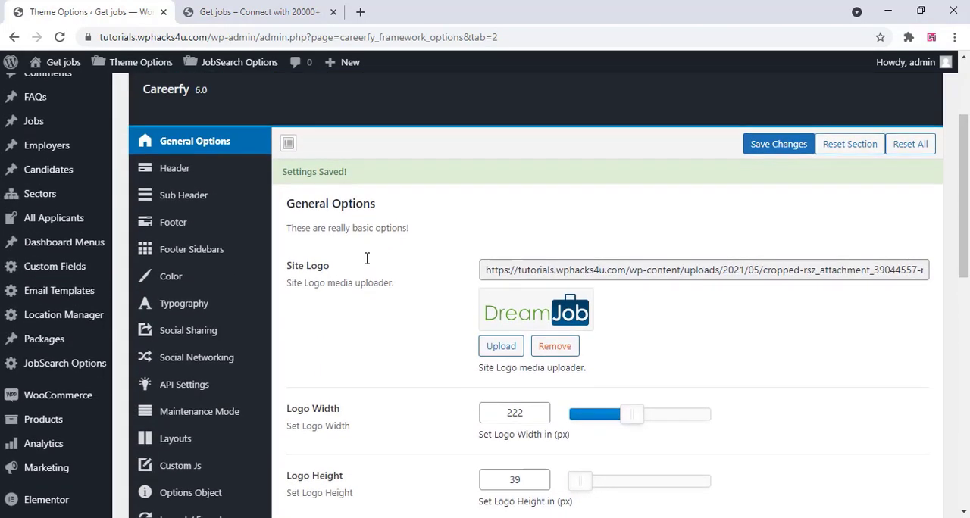
Review the theme's header and sub header settings, including header styles, sticky header, padding, breadcrumb and background options
{"action": "left_click", "coordinate": [190, 173]}
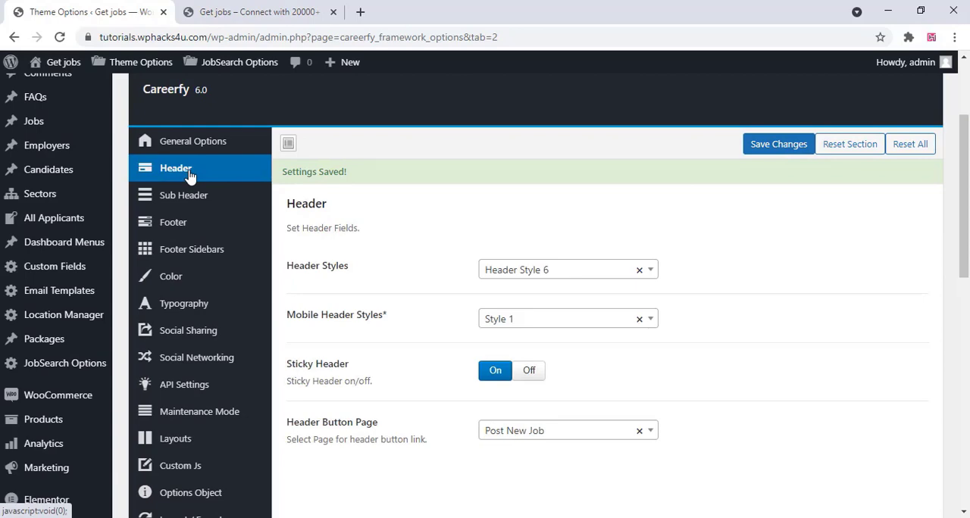
{"action": "scroll", "coordinate": [442, 304], "scroll_direction": "down", "scroll_amount": 1}
{"action": "scroll", "coordinate": [442, 303], "scroll_direction": "up", "scroll_amount": 1}
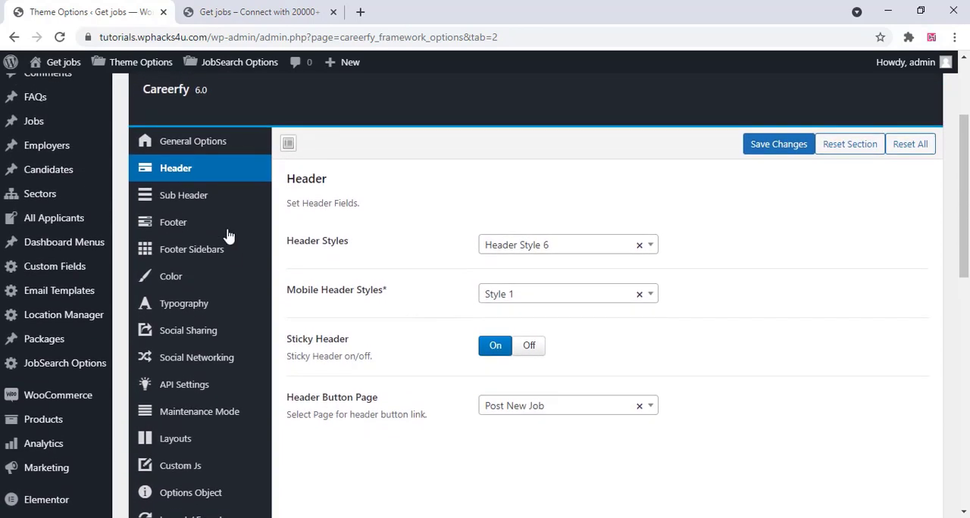
{"action": "left_click", "coordinate": [199, 203]}
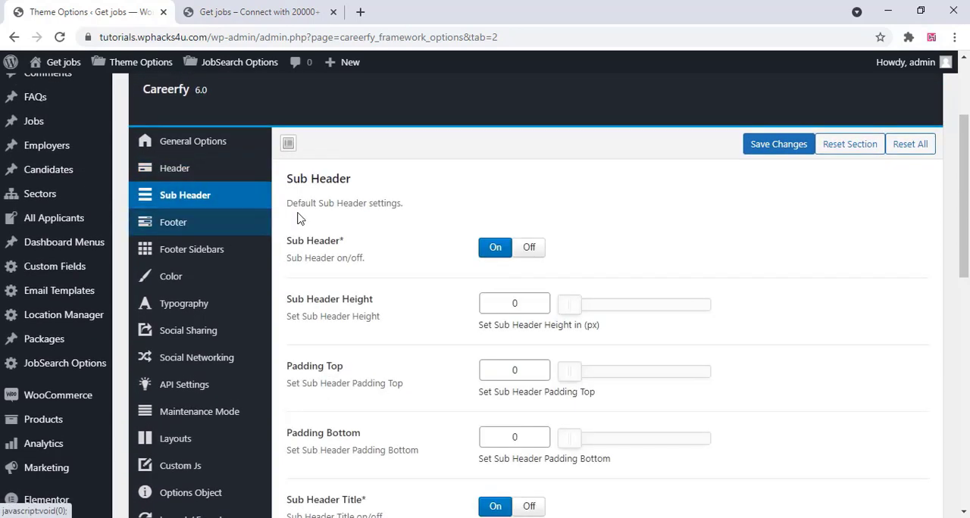
{"action": "scroll", "coordinate": [297, 218], "scroll_direction": "down", "scroll_amount": 5}
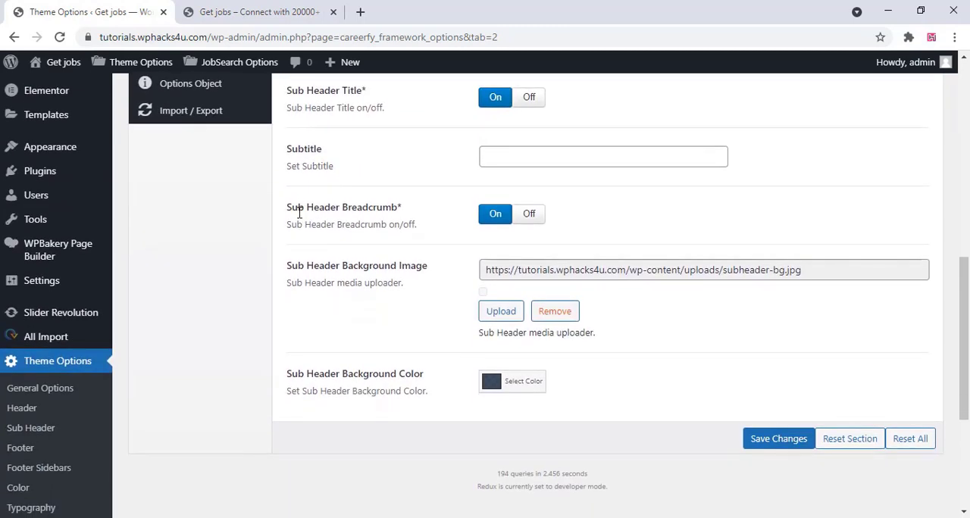
{"action": "scroll", "coordinate": [300, 214], "scroll_direction": "up", "scroll_amount": 5}
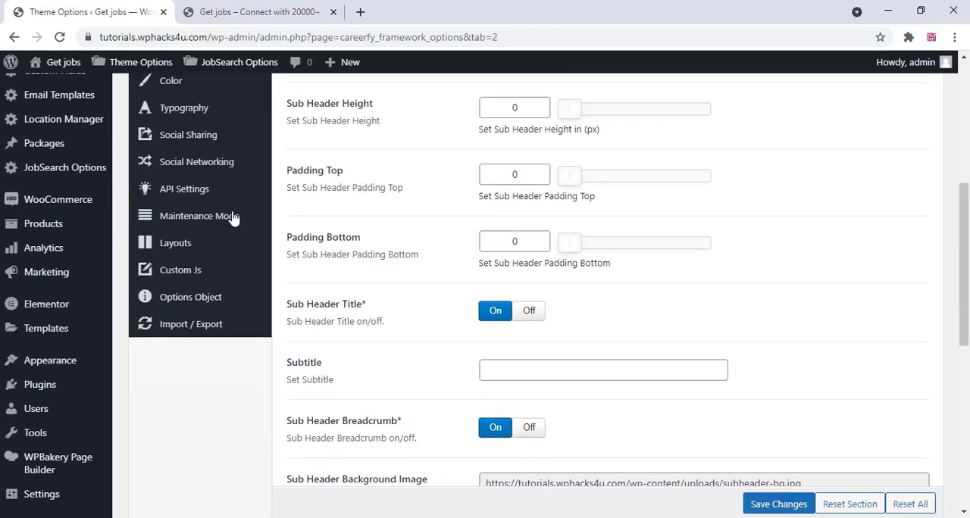
Review the theme's footer and footer sidebar settings, including footer style, copyright text, social icons, app links and logos, and widget columns
{"action": "left_click", "coordinate": [199, 171]}
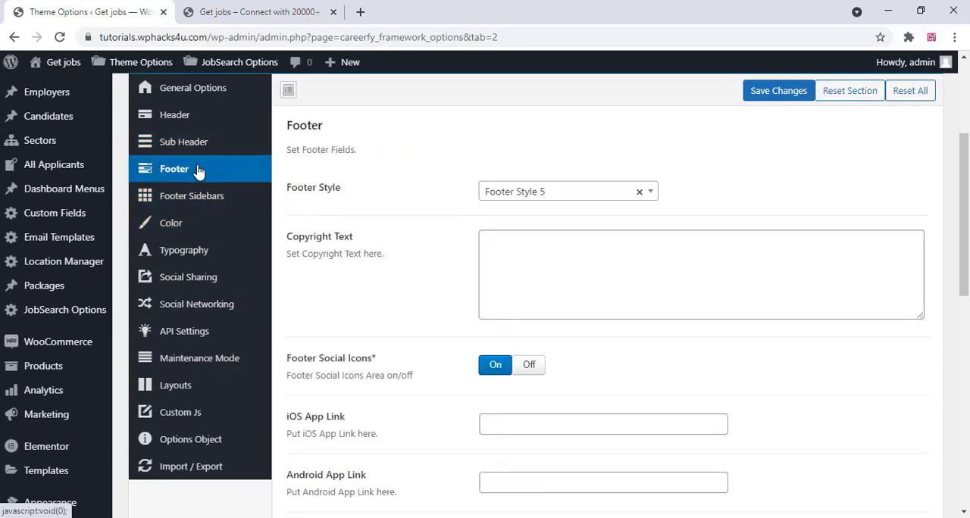
{"action": "scroll", "coordinate": [422, 210], "scroll_direction": "down", "scroll_amount": 5}
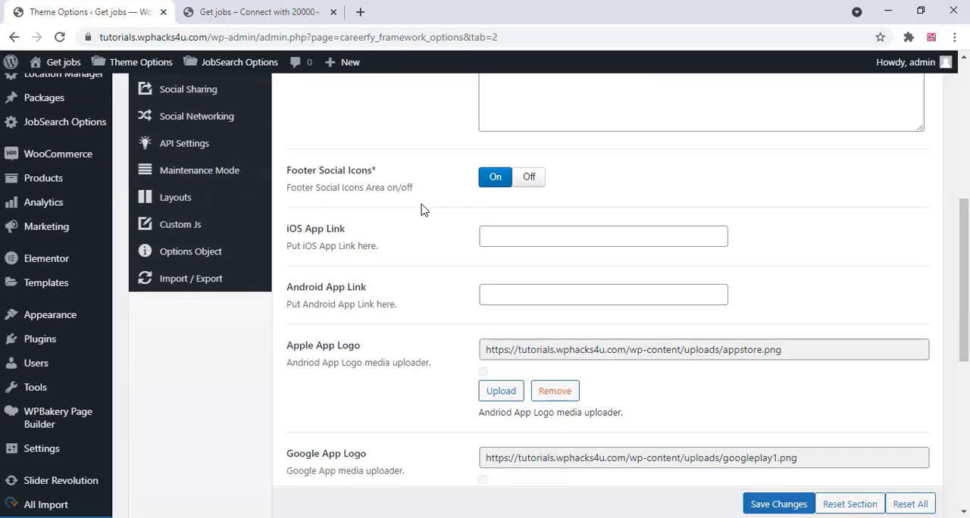
{"action": "scroll", "coordinate": [422, 205], "scroll_direction": "down", "scroll_amount": 2}
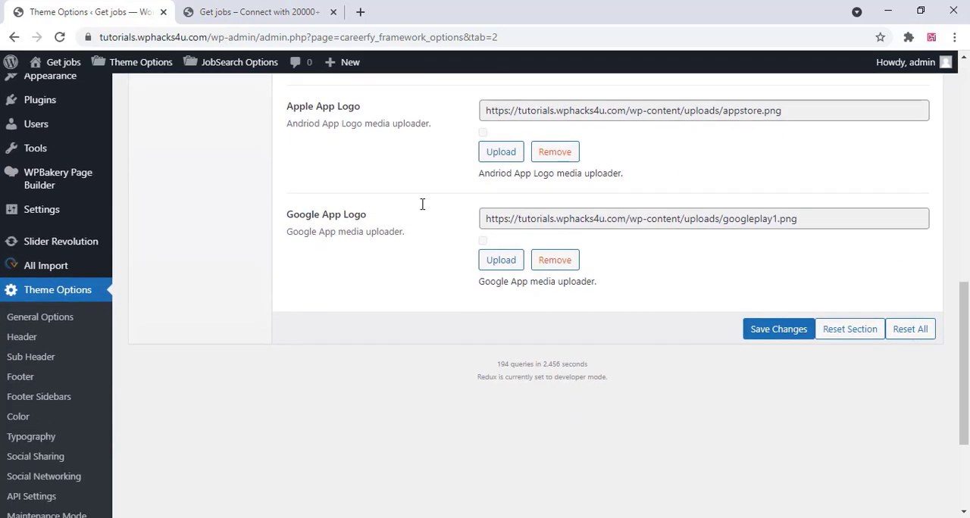
{"action": "scroll", "coordinate": [422, 210], "scroll_direction": "up", "scroll_amount": 4}
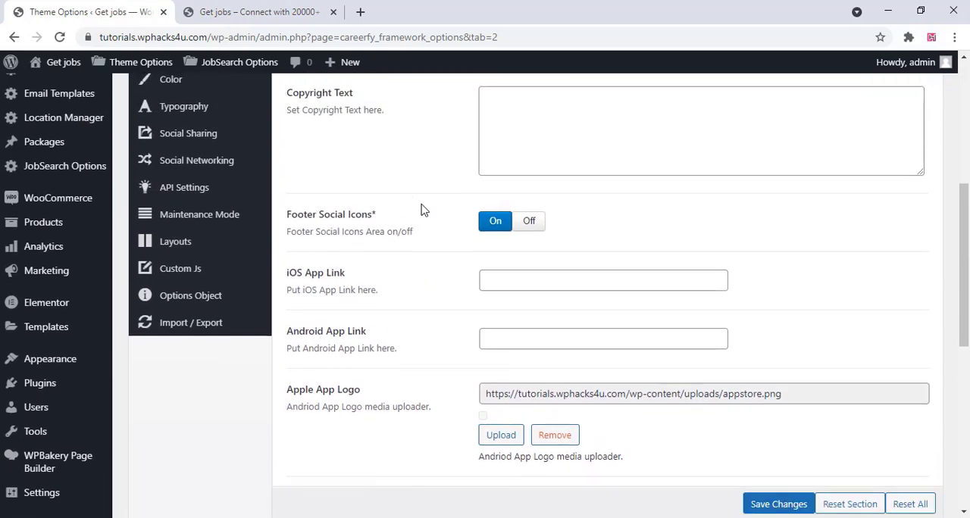
{"action": "scroll", "coordinate": [422, 210], "scroll_direction": "up", "scroll_amount": 3}
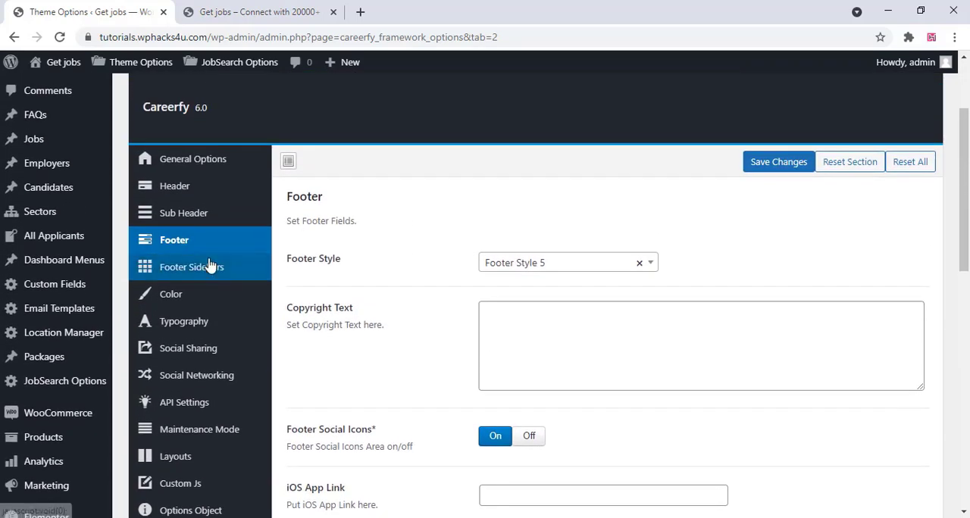
{"action": "left_click", "coordinate": [207, 272]}
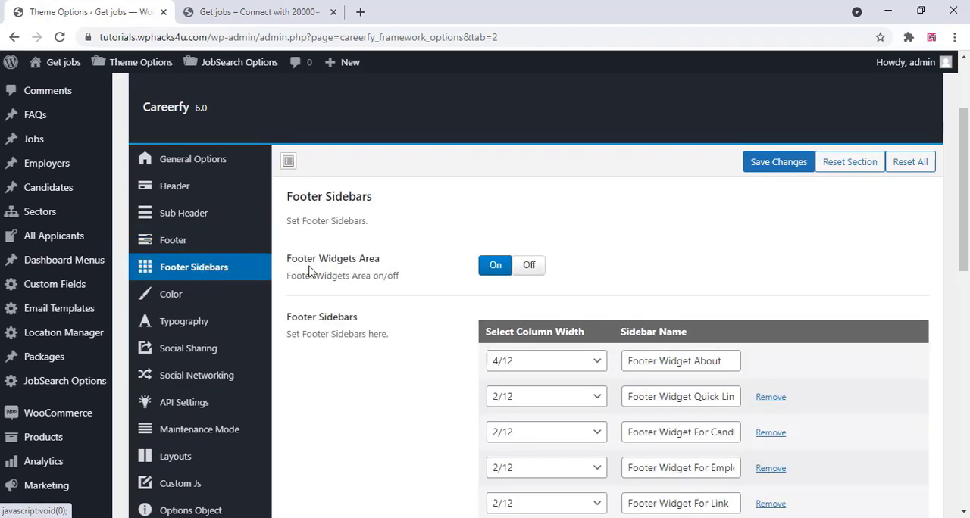
{"action": "scroll", "coordinate": [392, 279], "scroll_direction": "down", "scroll_amount": 3}
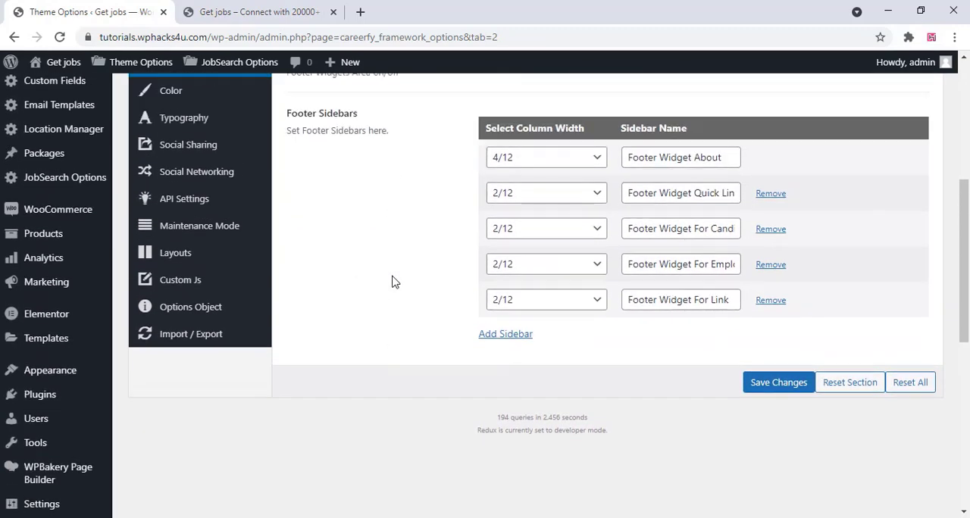
{"action": "scroll", "coordinate": [392, 282], "scroll_direction": "up", "scroll_amount": 3}
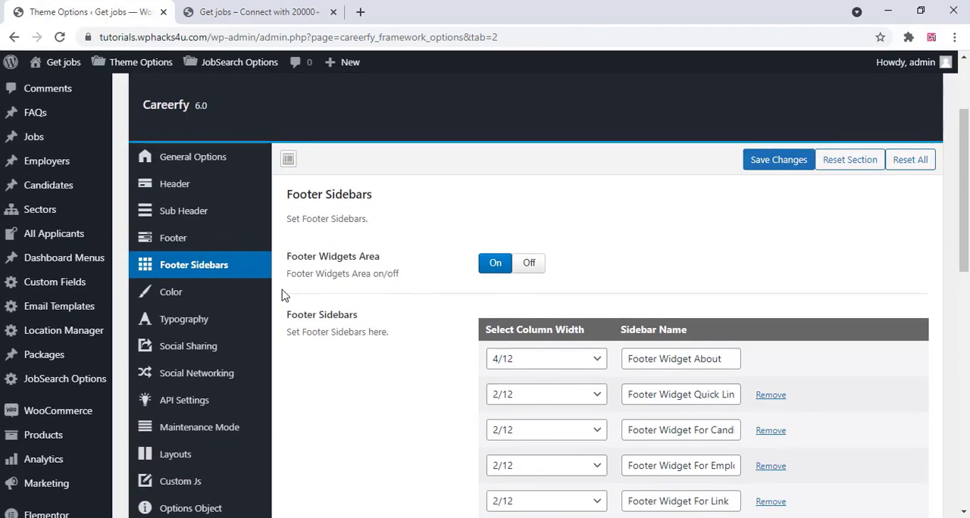
Check the theme's color section and typography settings for the body, menu, submenu and mega menu
{"action": "left_click", "coordinate": [193, 300]}
{"action": "left_click", "coordinate": [182, 319]}
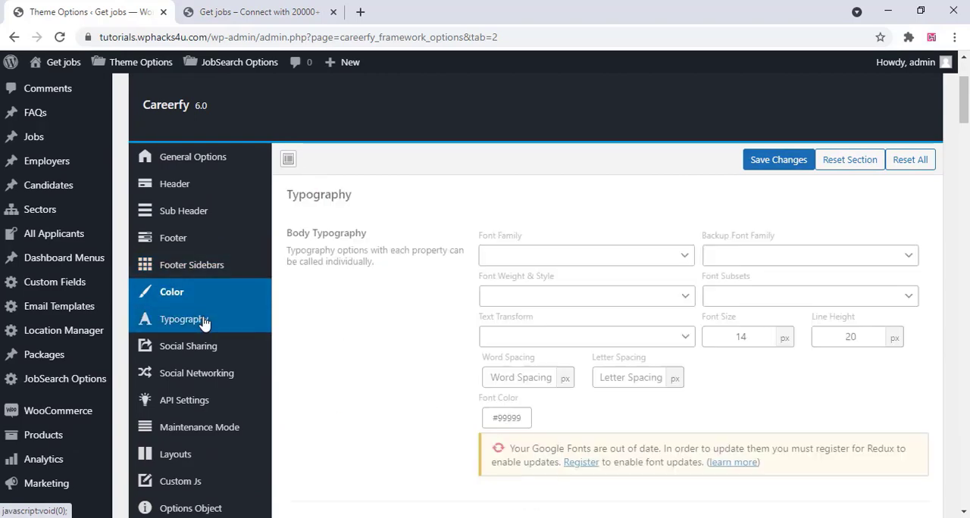
{"action": "scroll", "coordinate": [343, 309], "scroll_direction": "down", "scroll_amount": 5}
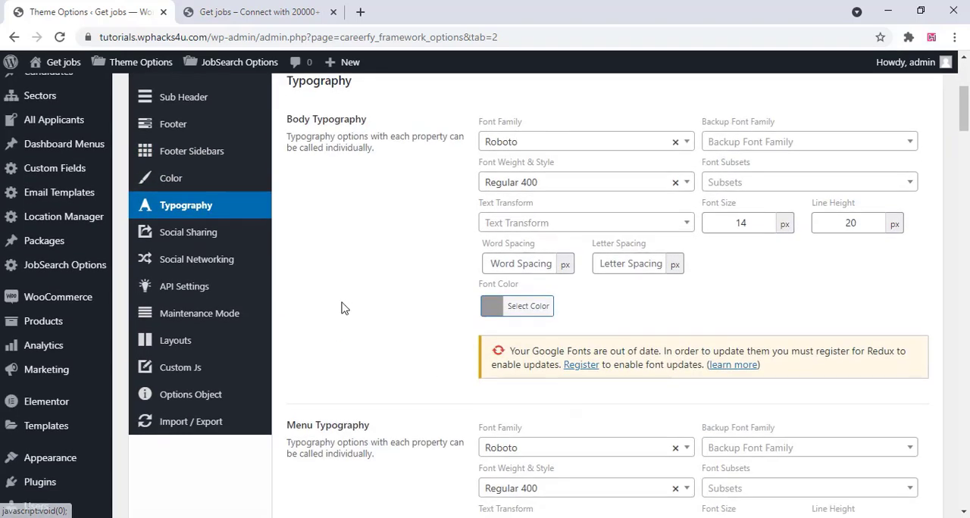
{"action": "scroll", "coordinate": [341, 309], "scroll_direction": "down", "scroll_amount": 3}
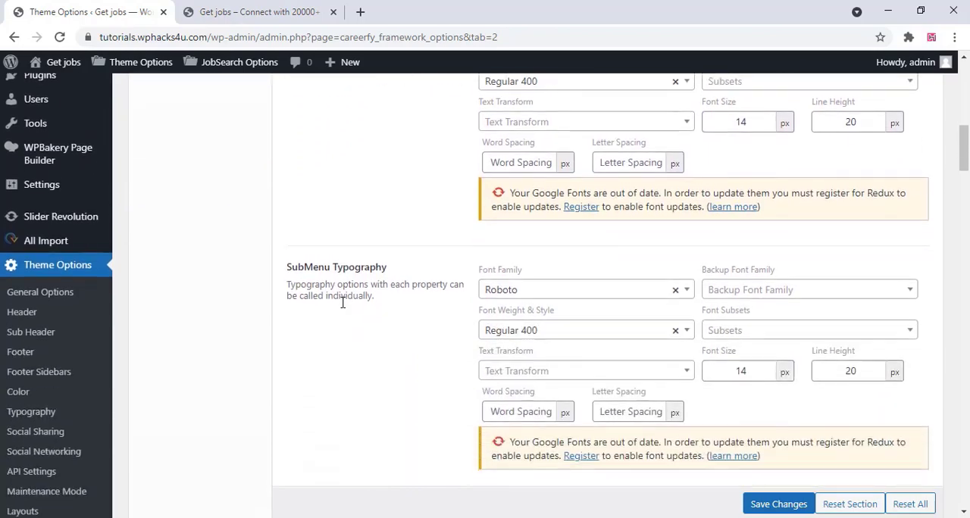
{"action": "scroll", "coordinate": [342, 303], "scroll_direction": "down", "scroll_amount": 4}
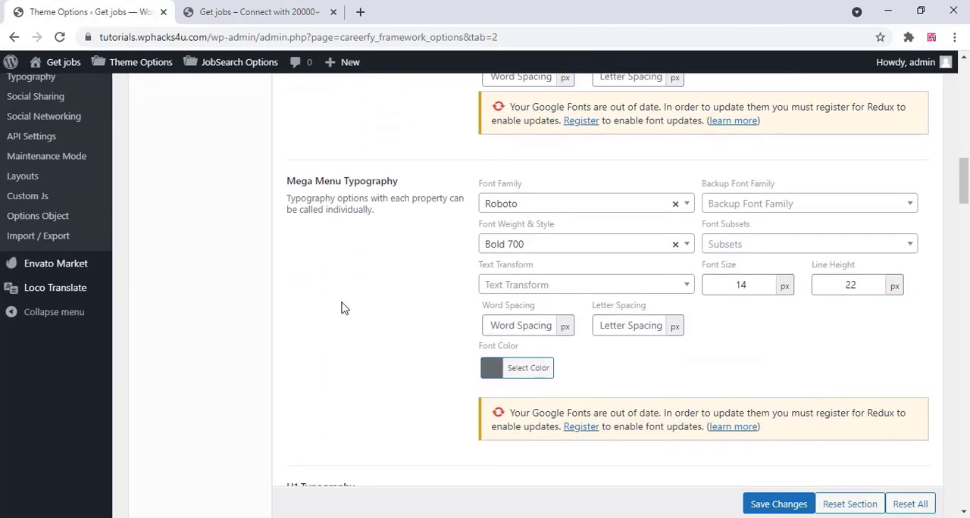
{"action": "scroll", "coordinate": [341, 307], "scroll_direction": "up", "scroll_amount": 5}
{"action": "scroll", "coordinate": [341, 307], "scroll_direction": "up", "scroll_amount": 8}
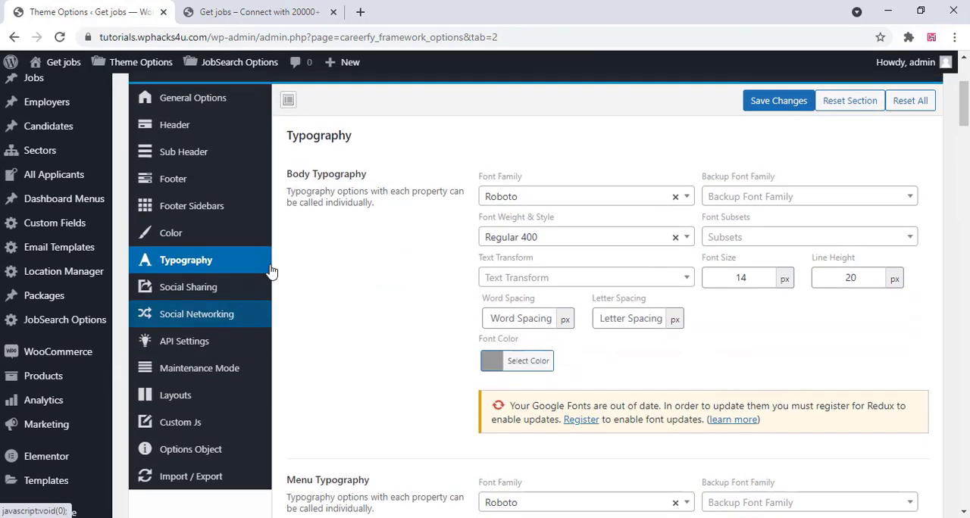
Review the social sharing, social networking and API settings, including the Flickr, Twitter, Mailchimp and Instagram sections
{"action": "left_click", "coordinate": [209, 292]}
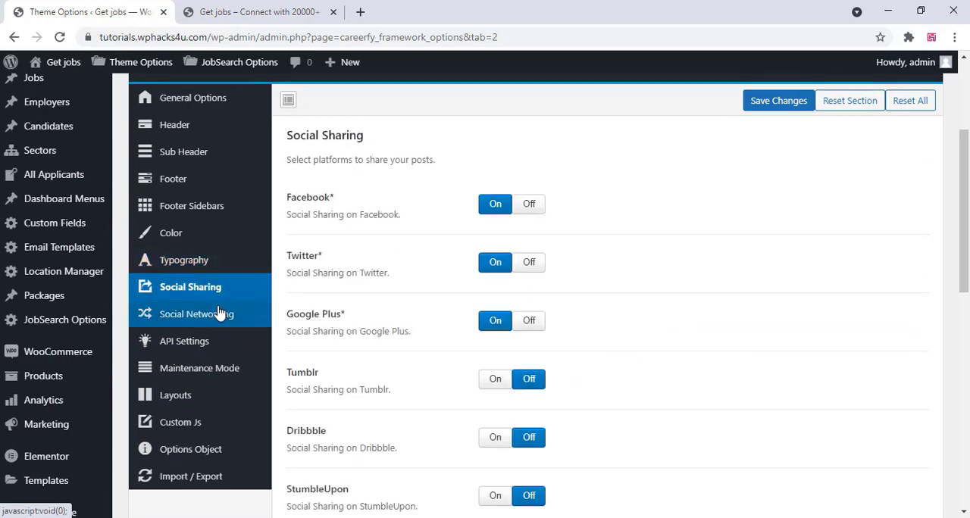
{"action": "left_click", "coordinate": [218, 314]}
{"action": "left_click", "coordinate": [213, 342]}
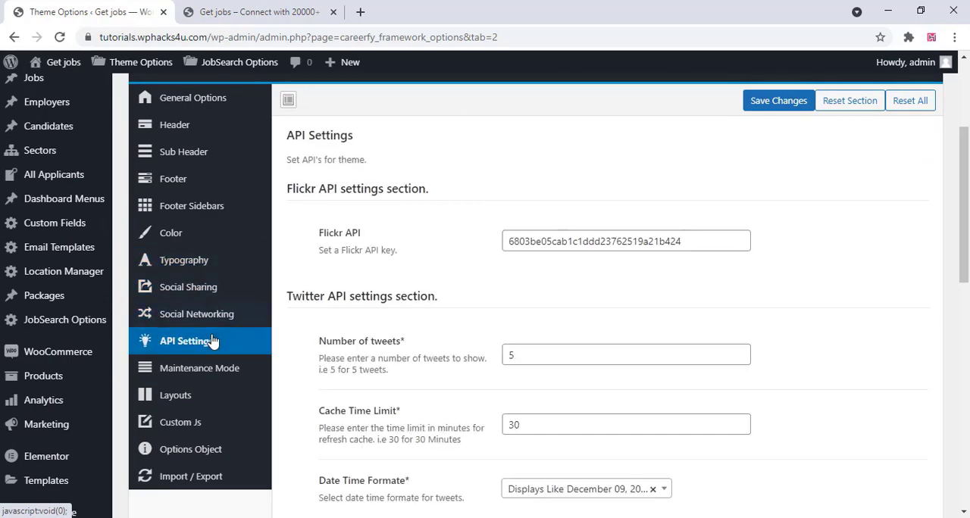
{"action": "scroll", "coordinate": [402, 311], "scroll_direction": "down", "scroll_amount": 4}
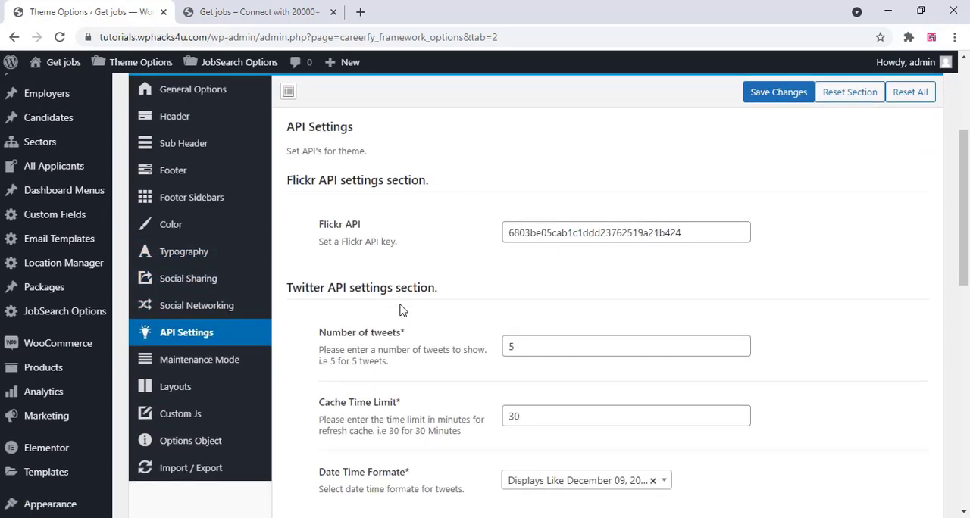
{"action": "scroll", "coordinate": [401, 311], "scroll_direction": "down", "scroll_amount": 5}
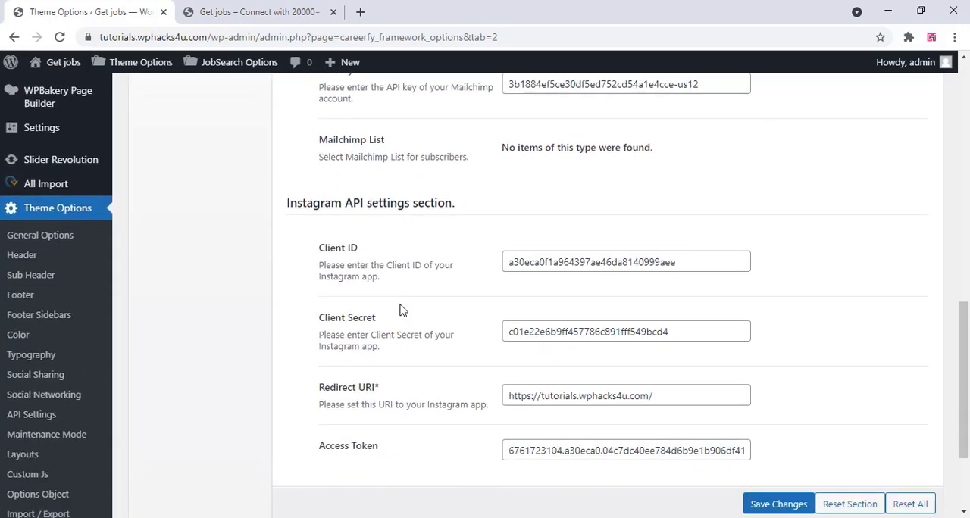
{"action": "scroll", "coordinate": [401, 310], "scroll_direction": "up", "scroll_amount": 8}
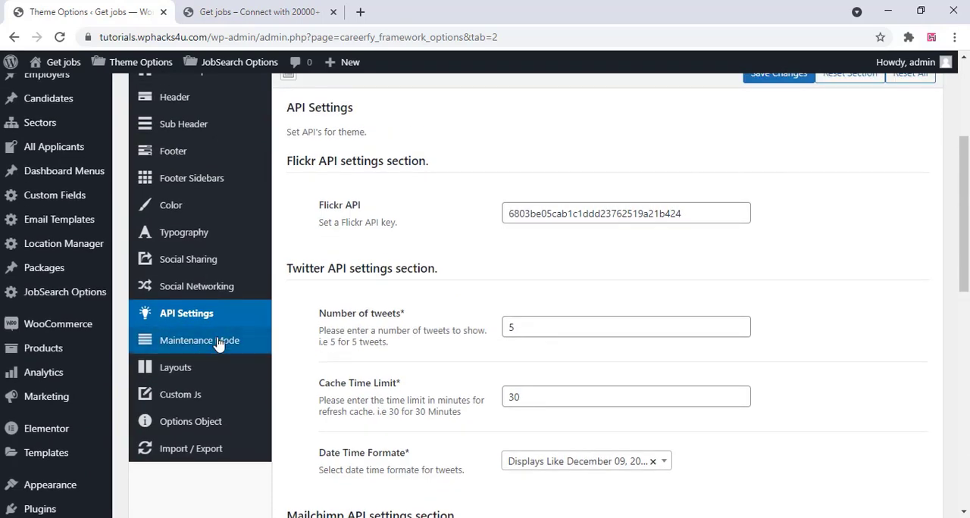
Review the theme's maintenance mode, layouts and custom JS options
{"action": "left_click", "coordinate": [208, 342]}
{"action": "scroll", "coordinate": [214, 345], "scroll_direction": "down", "scroll_amount": 2}
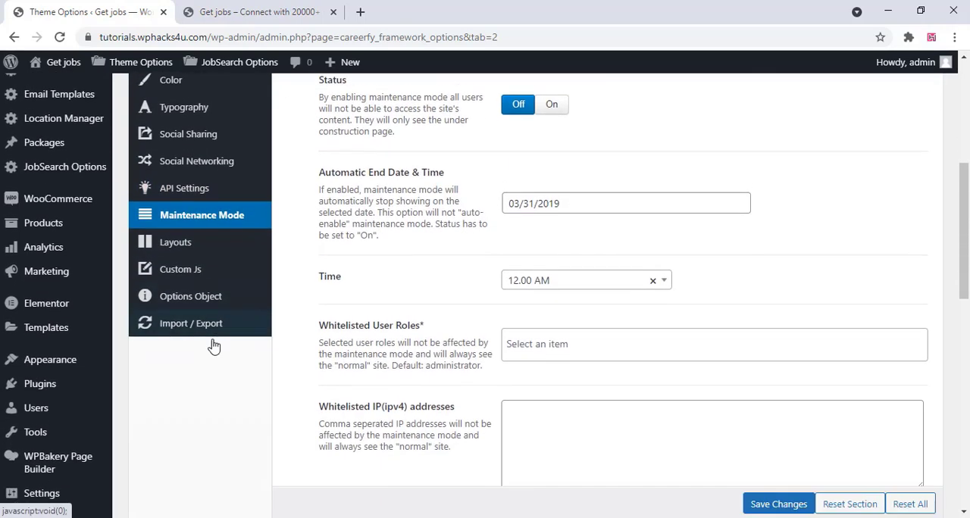
{"action": "left_click", "coordinate": [211, 220]}
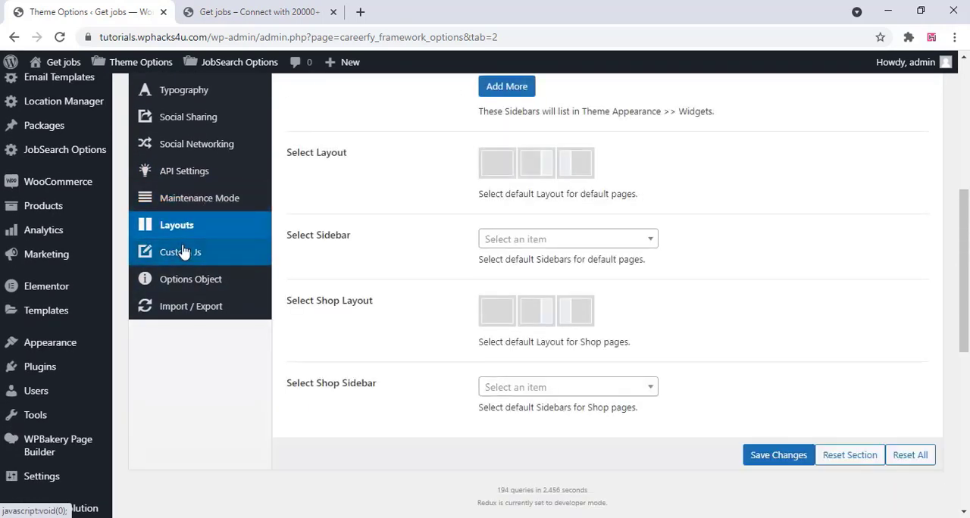
{"action": "left_click", "coordinate": [182, 252]}
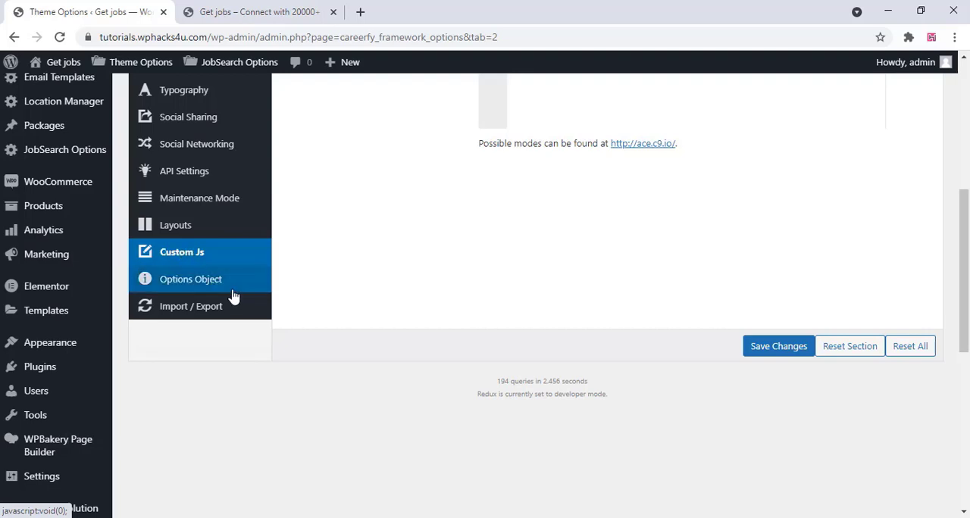
{"action": "scroll", "coordinate": [445, 404], "scroll_direction": "up", "scroll_amount": 2}
{"action": "scroll", "coordinate": [445, 404], "scroll_direction": "up", "scroll_amount": 3}
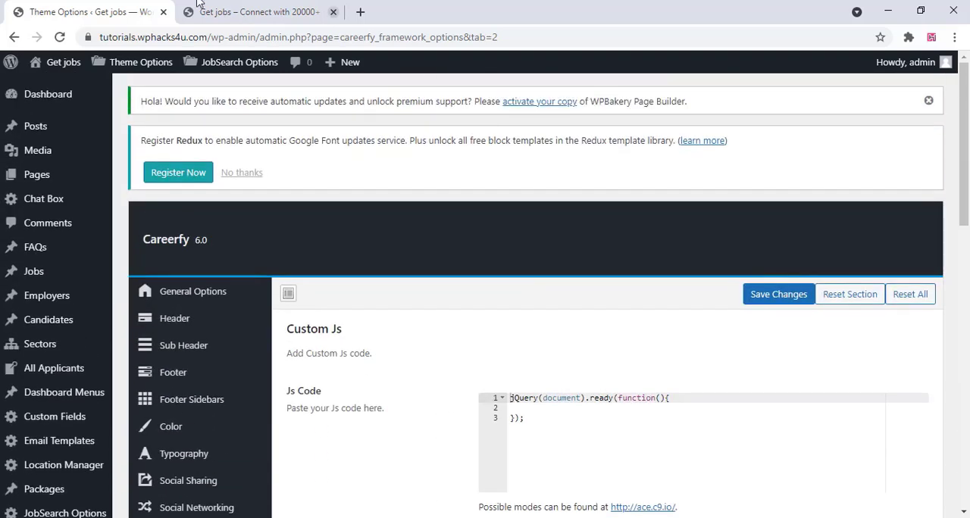
Switch to the site's open home page and reload it to check the logo change
{"action": "left_click", "coordinate": [225, 9]}
{"action": "right_click", "coordinate": [127, 177]}
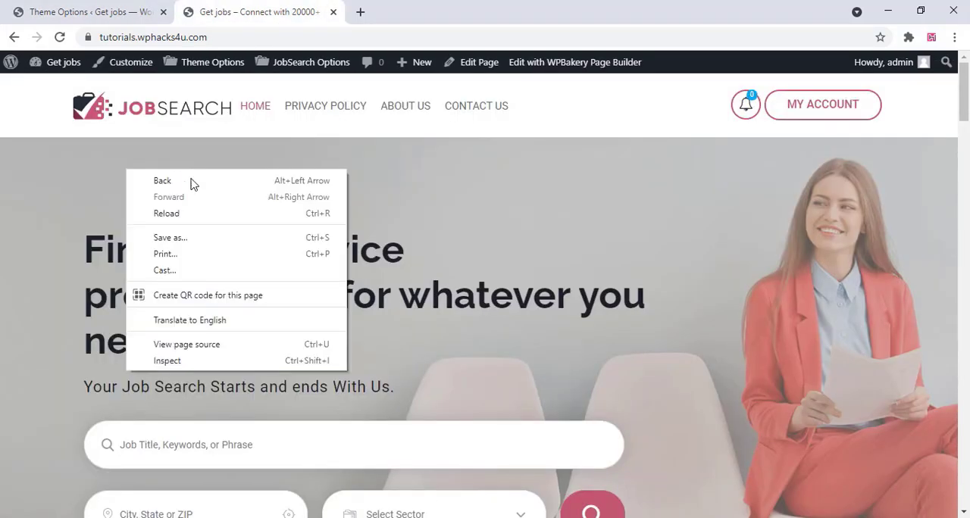
{"action": "left_click", "coordinate": [167, 212]}
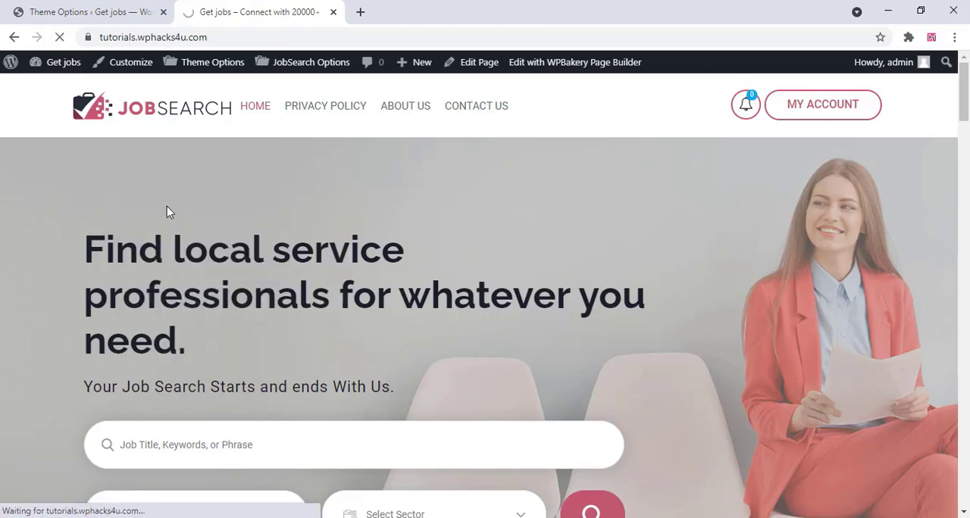
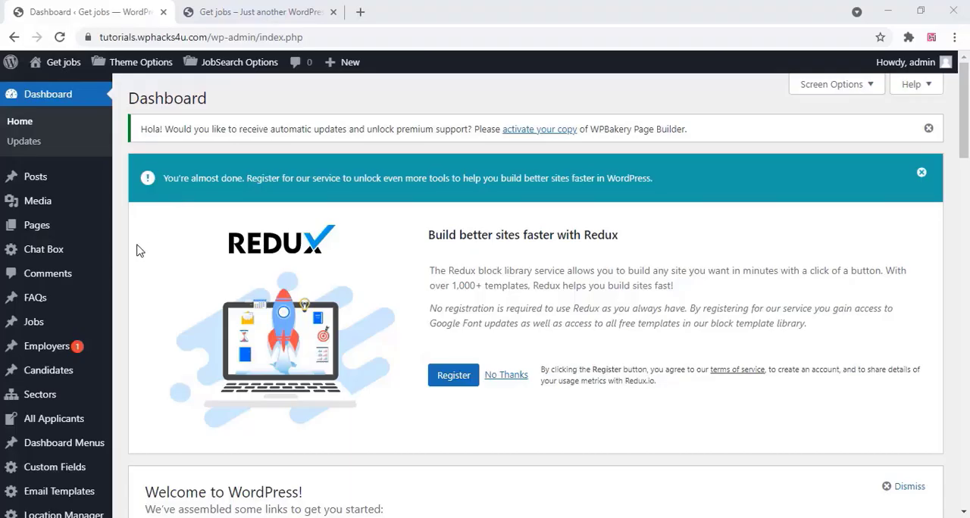
Open the WooCommerce settings and set the store's country and state to India — Maharashtra
{"action": "scroll", "coordinate": [139, 251], "scroll_direction": "down", "scroll_amount": 3}
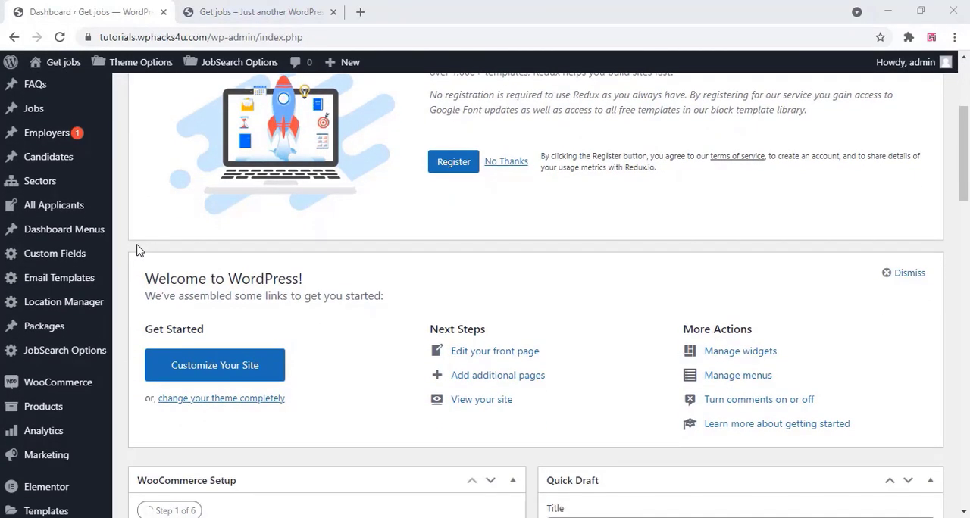
{"action": "scroll", "coordinate": [138, 250], "scroll_direction": "down", "scroll_amount": 1}
{"action": "mouse_move", "coordinate": [30, 314]}
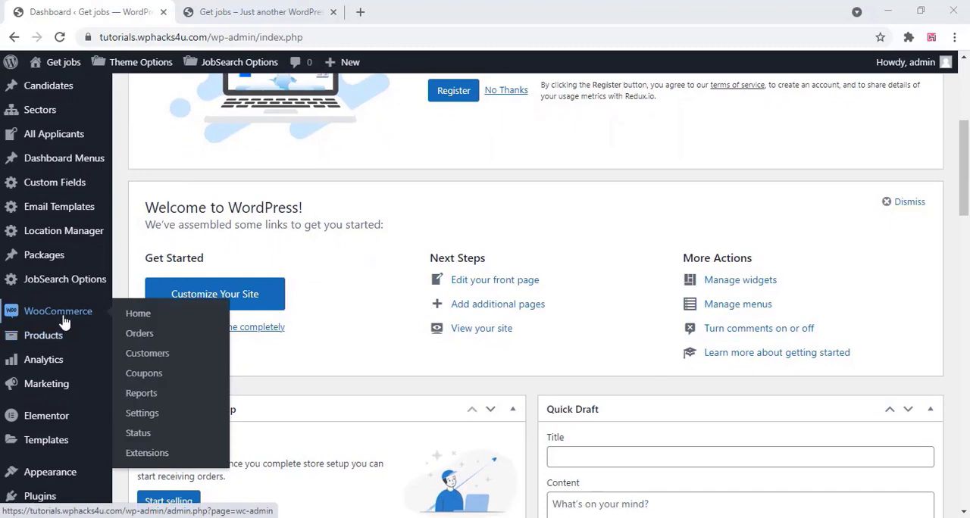
{"action": "left_click", "coordinate": [144, 414]}
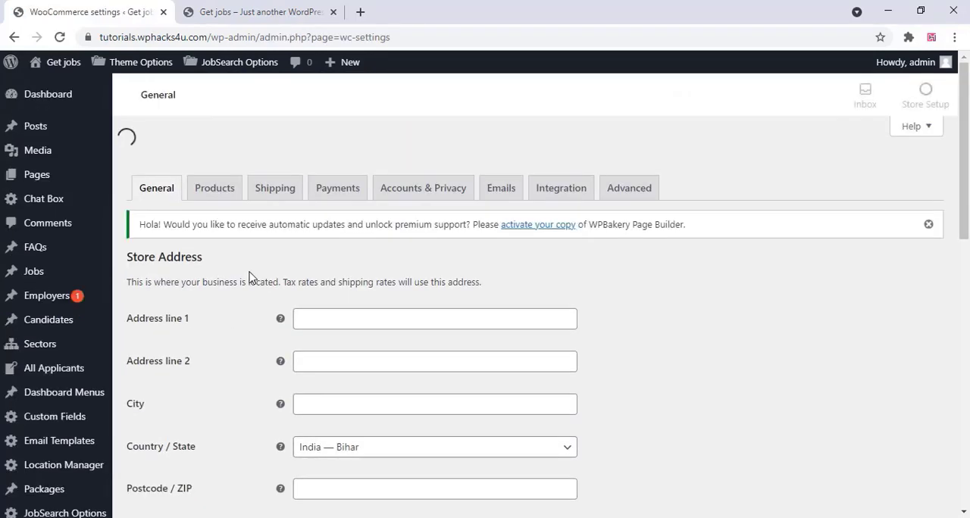
{"action": "scroll", "coordinate": [250, 277], "scroll_direction": "down", "scroll_amount": 3}
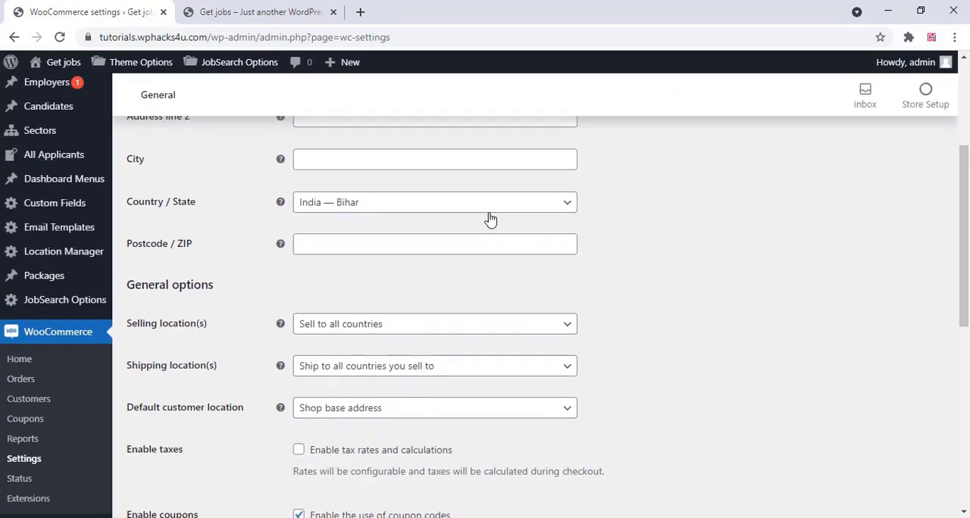
{"action": "left_click", "coordinate": [440, 203]}
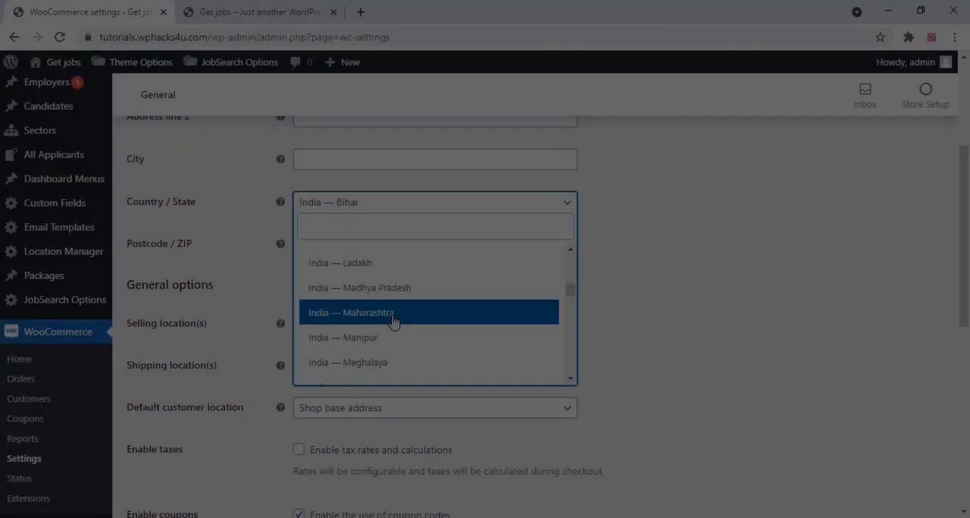
{"action": "left_click", "coordinate": [393, 320]}
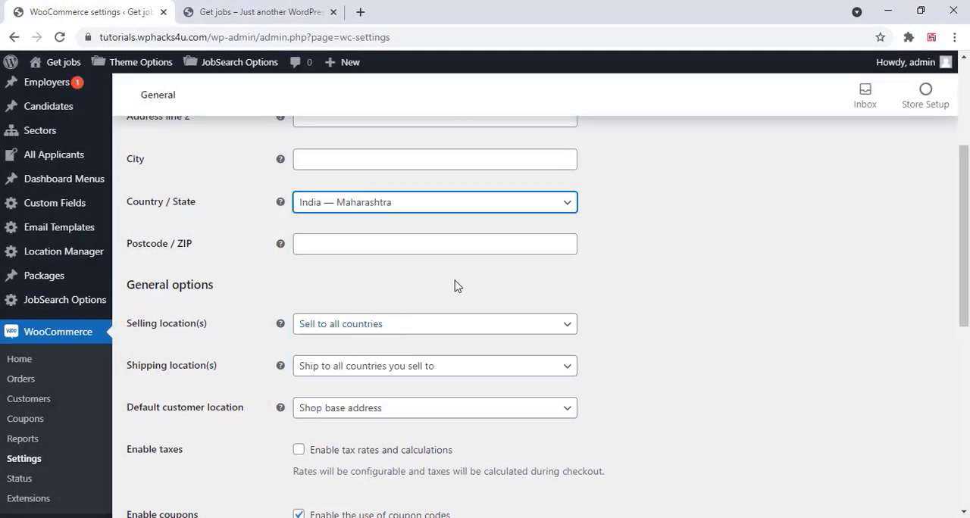
Choose Indian rupee (₹) as the store currency and save the general WooCommerce settings
{"action": "scroll", "coordinate": [457, 286], "scroll_direction": "down", "scroll_amount": 1}
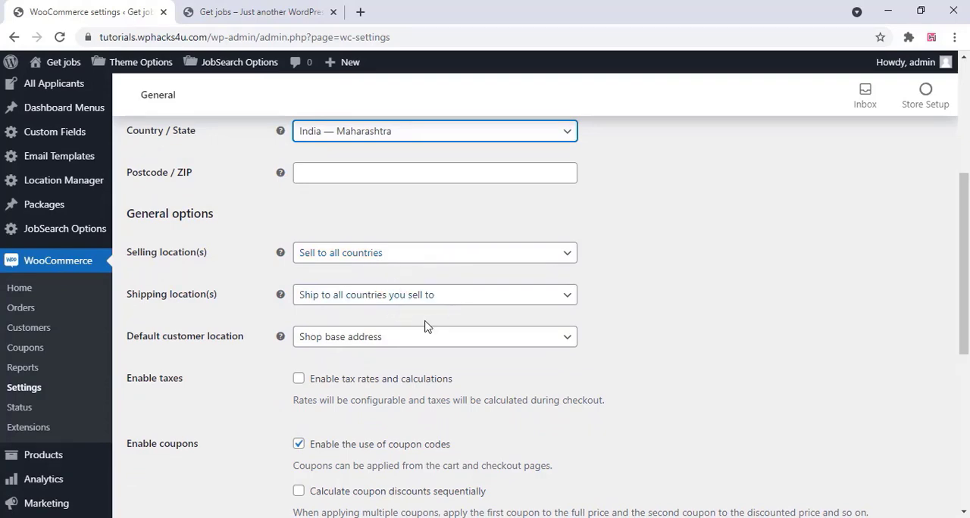
{"action": "scroll", "coordinate": [425, 326], "scroll_direction": "down", "scroll_amount": 4}
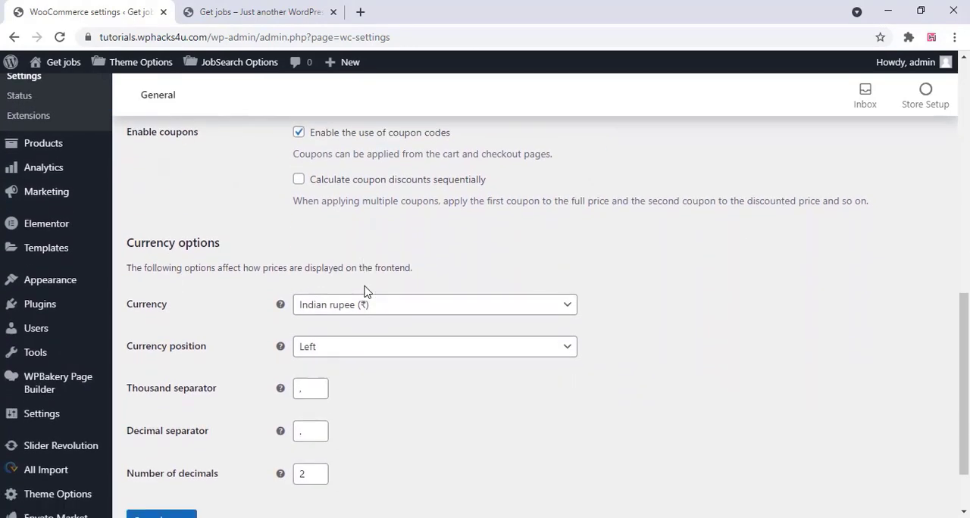
{"action": "scroll", "coordinate": [365, 291], "scroll_direction": "down", "scroll_amount": 1}
{"action": "left_click", "coordinate": [369, 262]}
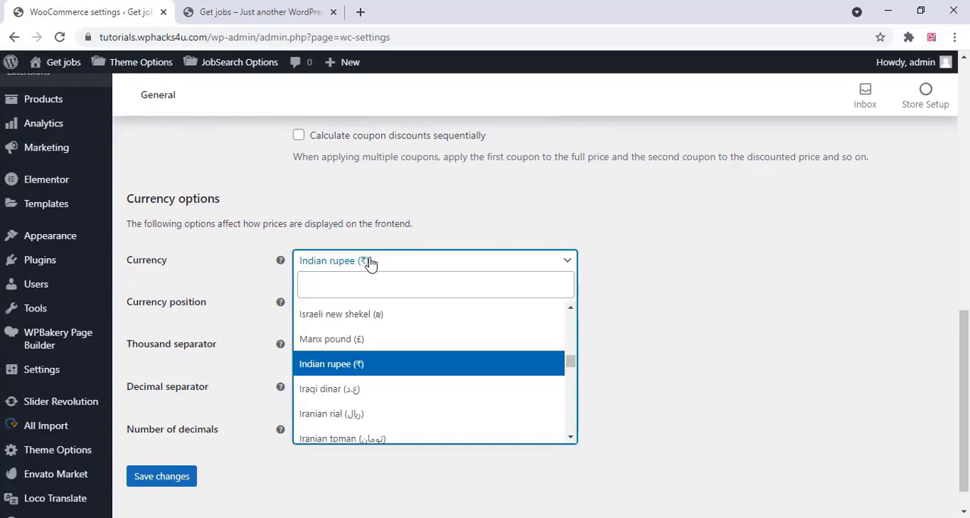
{"action": "left_click", "coordinate": [357, 364]}
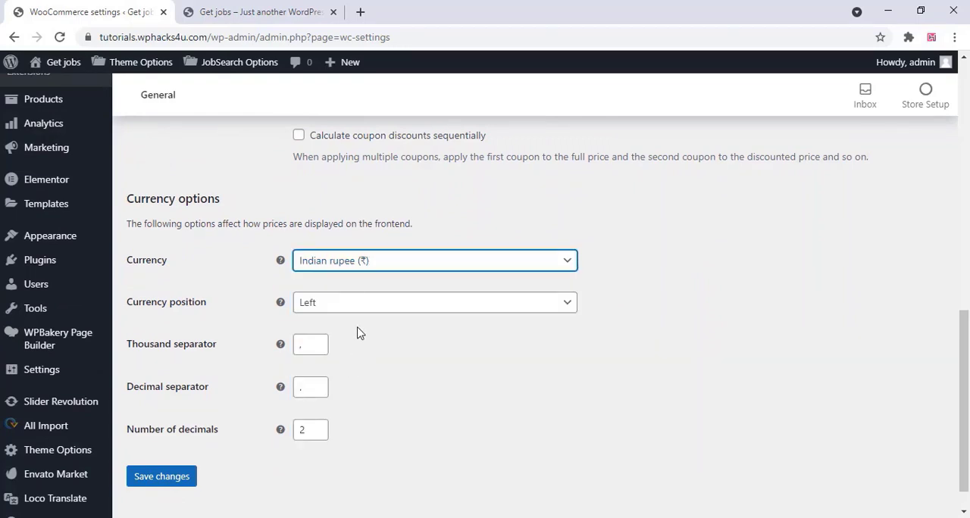
{"action": "left_click", "coordinate": [174, 485]}
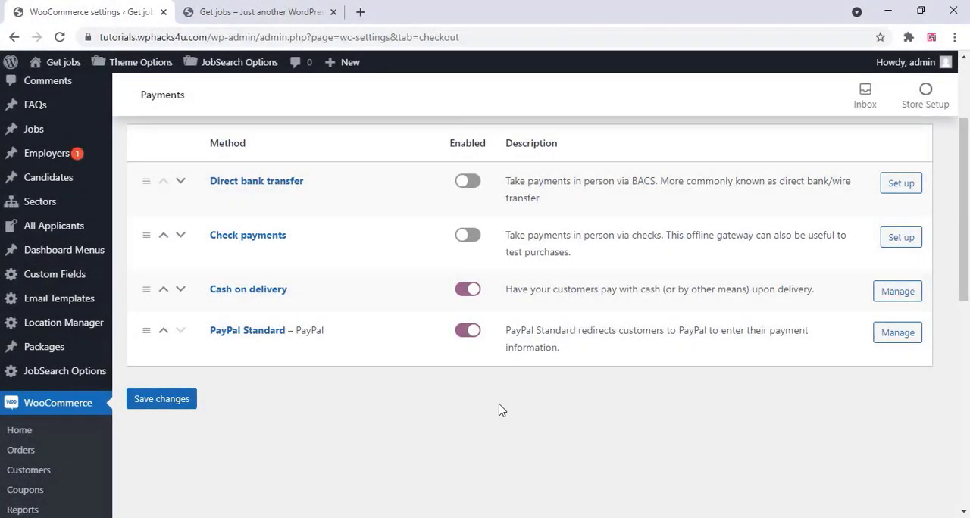
Have Cash on delivery and PayPal Standard enabled as payment methods and save the payment settings
{"action": "scroll", "coordinate": [256, 445], "scroll_direction": "up", "scroll_amount": 2}
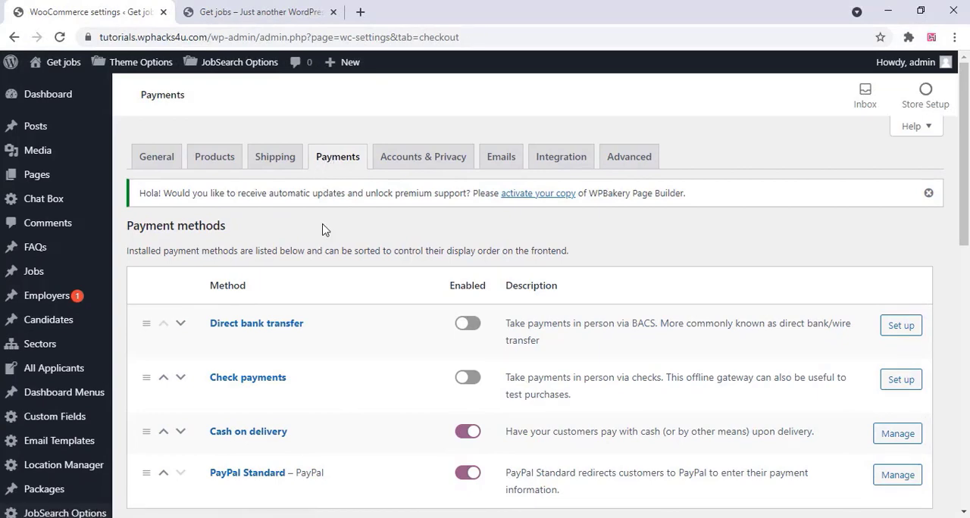
{"action": "scroll", "coordinate": [323, 228], "scroll_direction": "down", "scroll_amount": 2}
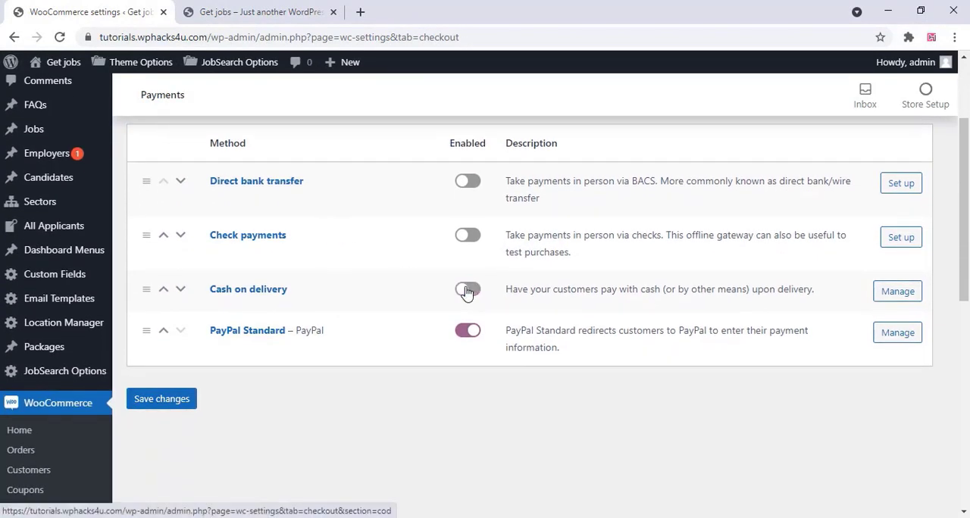
{"action": "left_click", "coordinate": [465, 333]}
{"action": "left_click", "coordinate": [174, 408]}
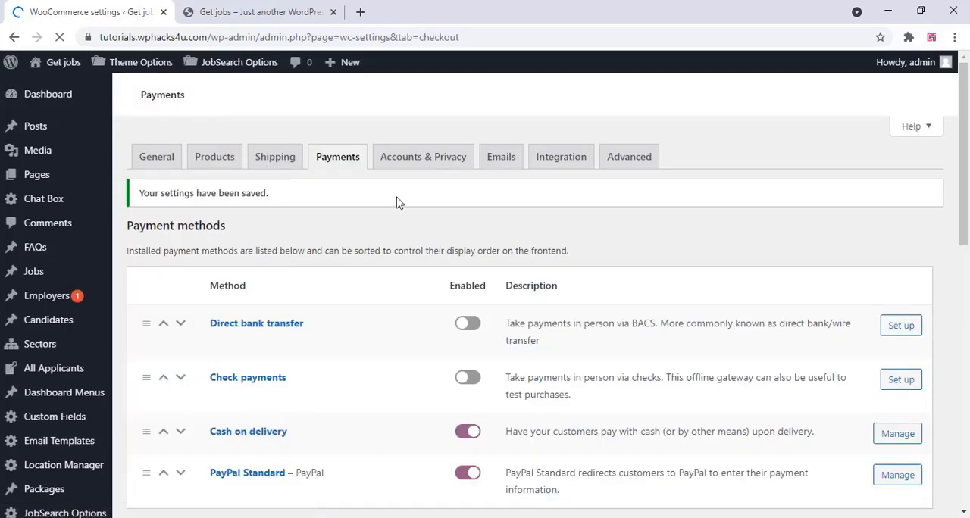
Review the WooCommerce accounts and privacy settings, including guest checkout, account creation, erasure requests and privacy policy texts
{"action": "left_click", "coordinate": [427, 159]}
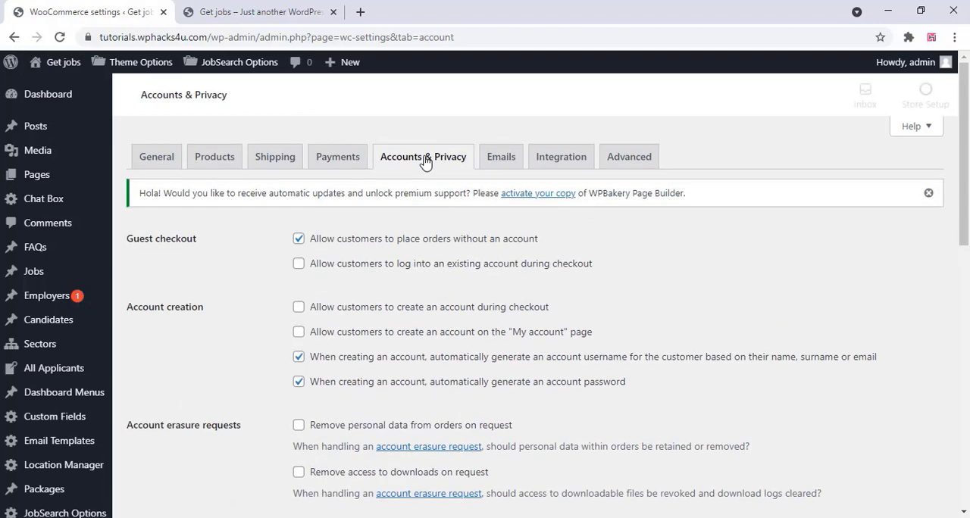
{"action": "scroll", "coordinate": [426, 161], "scroll_direction": "down", "scroll_amount": 1}
{"action": "scroll", "coordinate": [426, 162], "scroll_direction": "down", "scroll_amount": 5}
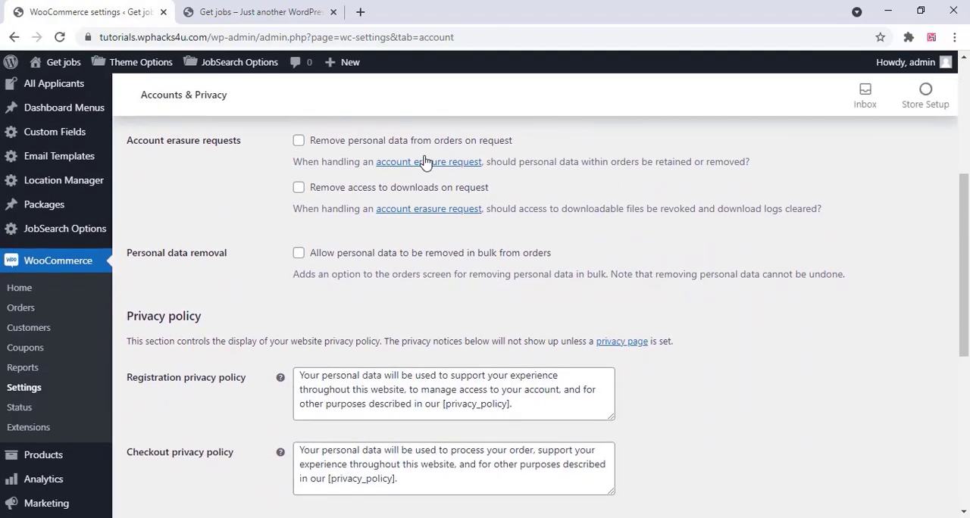
{"action": "scroll", "coordinate": [426, 161], "scroll_direction": "down", "scroll_amount": 2}
{"action": "scroll", "coordinate": [446, 265], "scroll_direction": "up", "scroll_amount": 6}
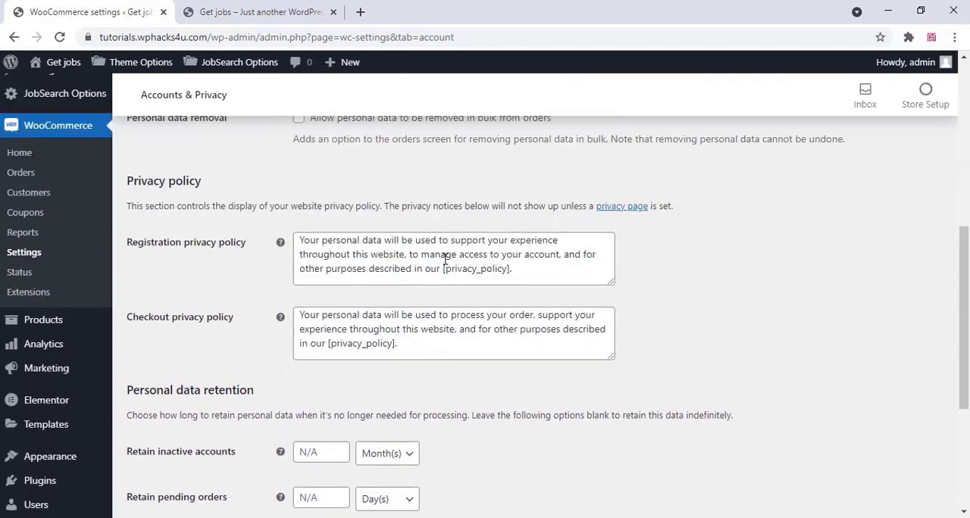
{"action": "scroll", "coordinate": [446, 259], "scroll_direction": "up", "scroll_amount": 2}
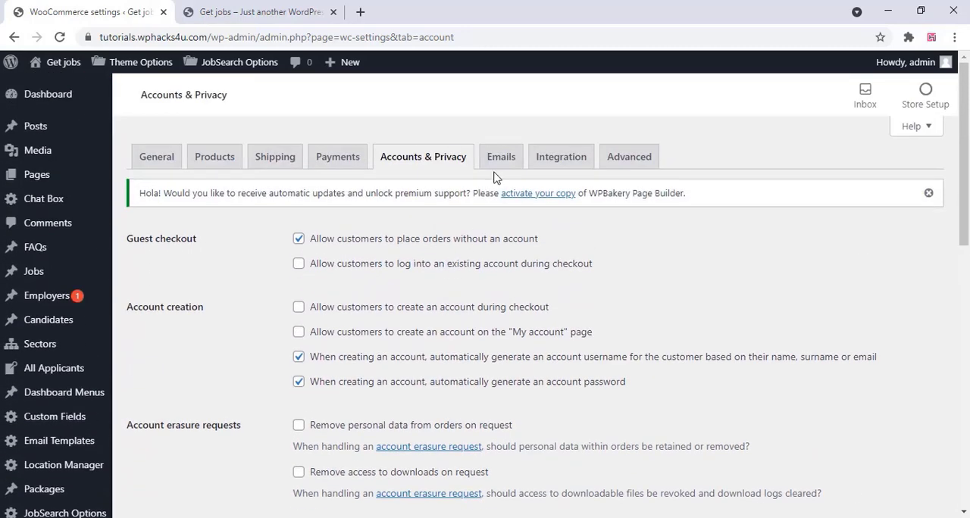
In the advanced WooCommerce settings, assign the Privacy Policy page as the terms and conditions page and save
{"action": "left_click", "coordinate": [637, 156]}
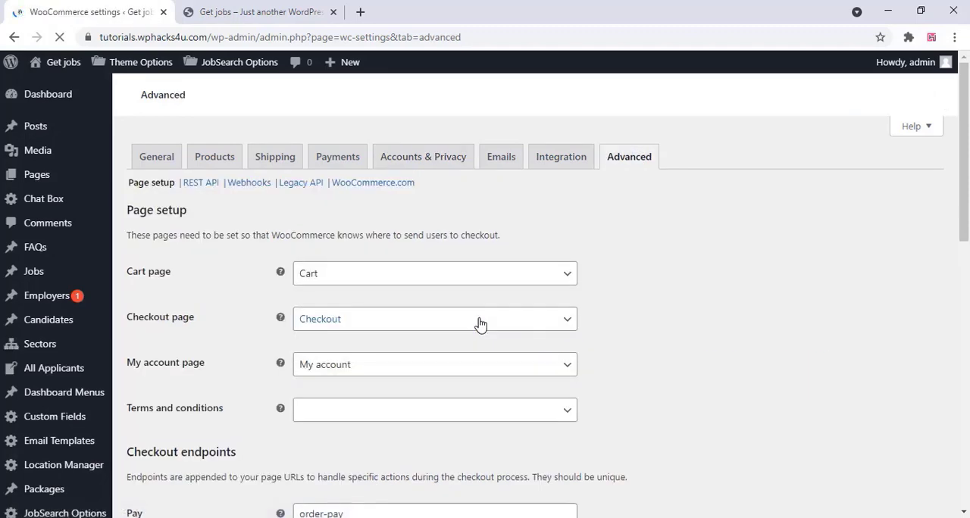
{"action": "scroll", "coordinate": [480, 322], "scroll_direction": "down", "scroll_amount": 3}
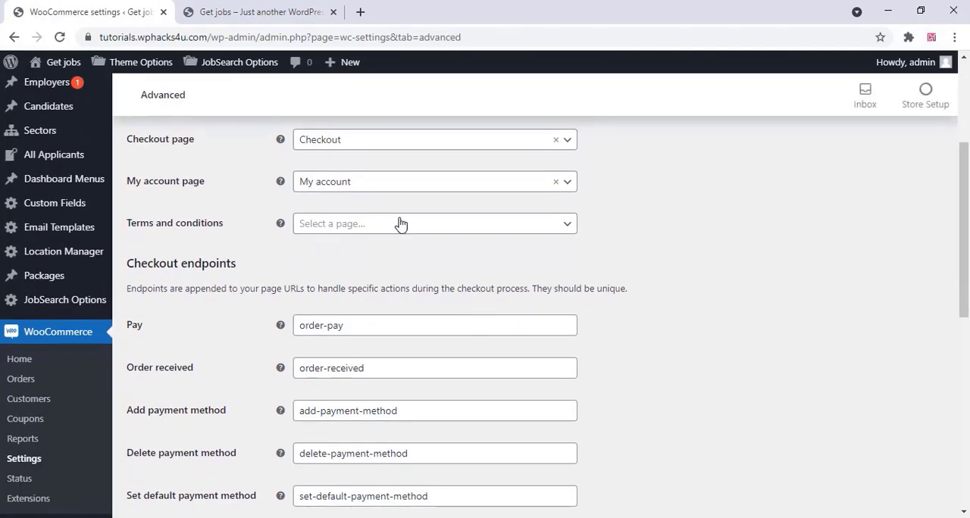
{"action": "left_click", "coordinate": [409, 226]}
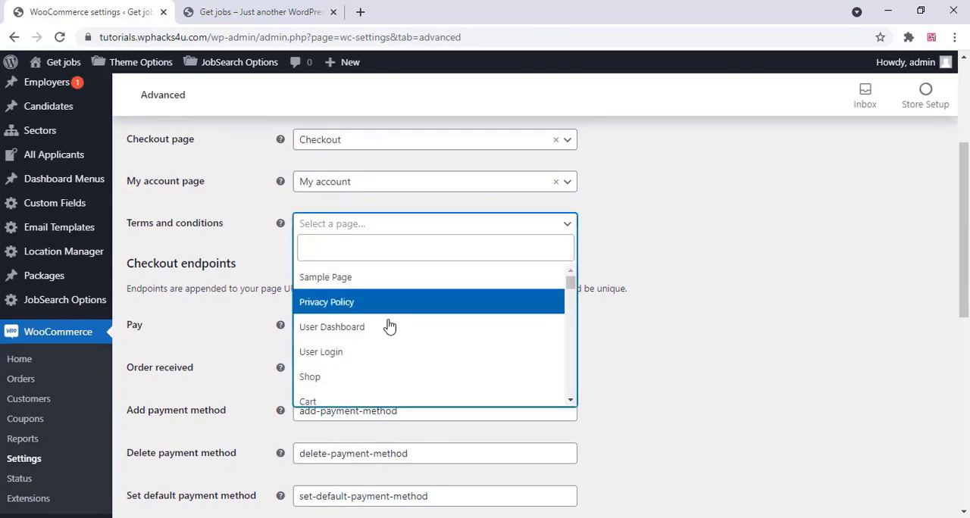
{"action": "left_click", "coordinate": [383, 306]}
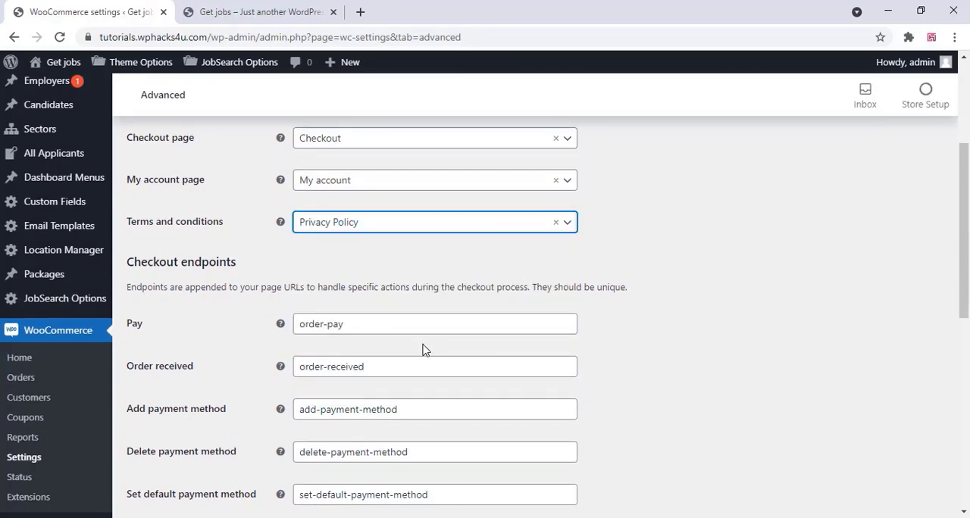
{"action": "scroll", "coordinate": [421, 347], "scroll_direction": "down", "scroll_amount": 10}
{"action": "left_click", "coordinate": [175, 450]}
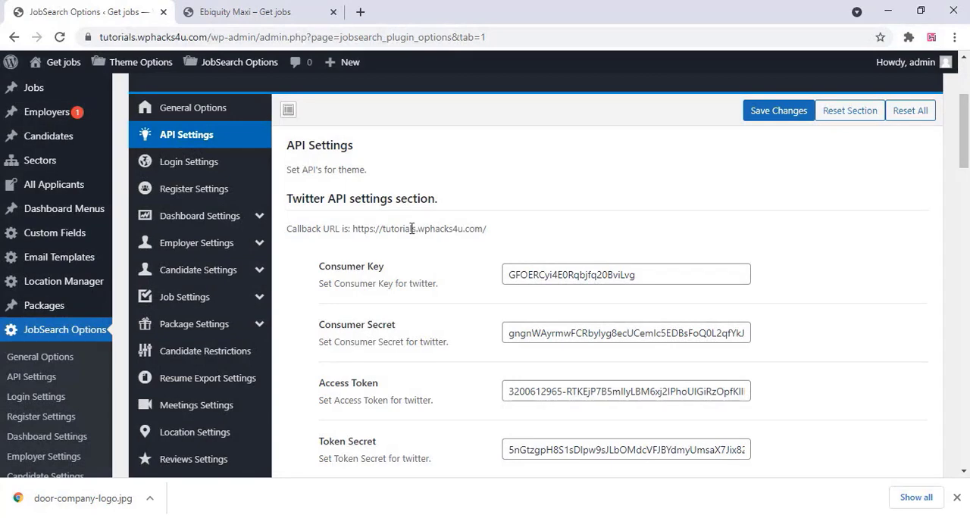
Review the JobSearch API settings for Twitter, Google Captcha and MapBox, and go to the Mapbox website
{"action": "scroll", "coordinate": [411, 228], "scroll_direction": "down", "scroll_amount": 4}
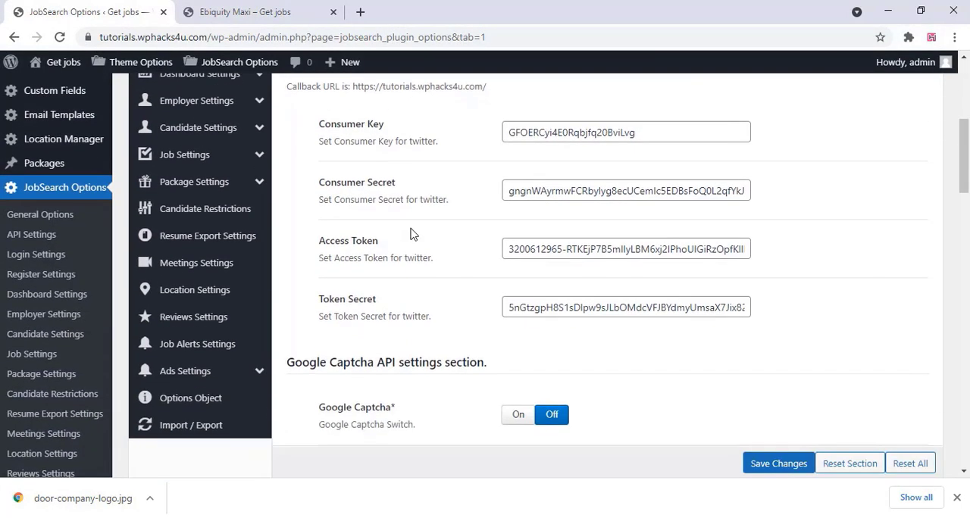
{"action": "scroll", "coordinate": [411, 233], "scroll_direction": "down", "scroll_amount": 3}
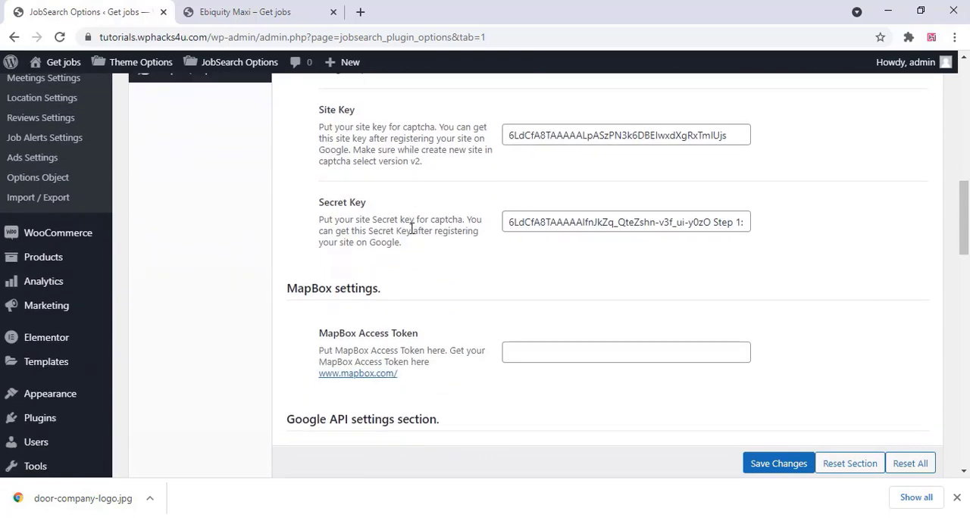
{"action": "scroll", "coordinate": [413, 234], "scroll_direction": "down", "scroll_amount": 2}
{"action": "scroll", "coordinate": [411, 231], "scroll_direction": "up", "scroll_amount": 2}
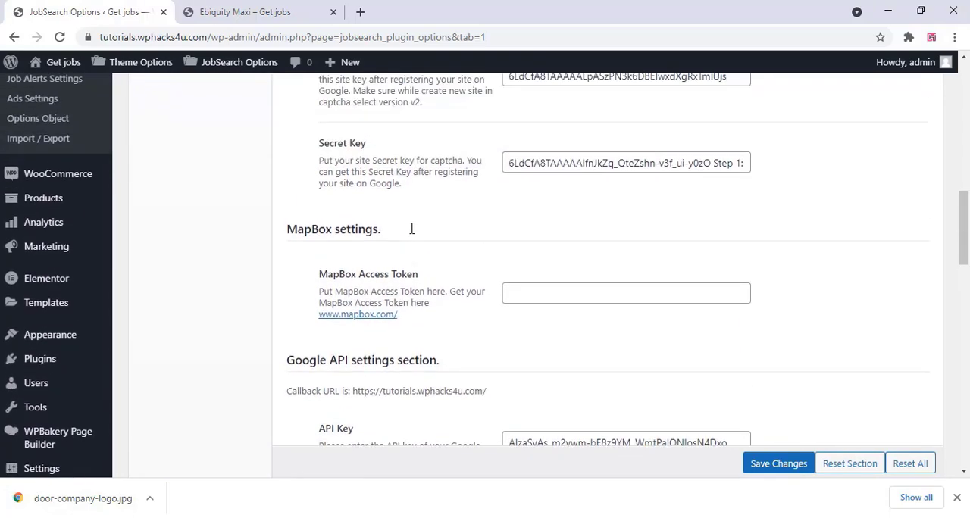
{"action": "scroll", "coordinate": [424, 229], "scroll_direction": "down", "scroll_amount": 1}
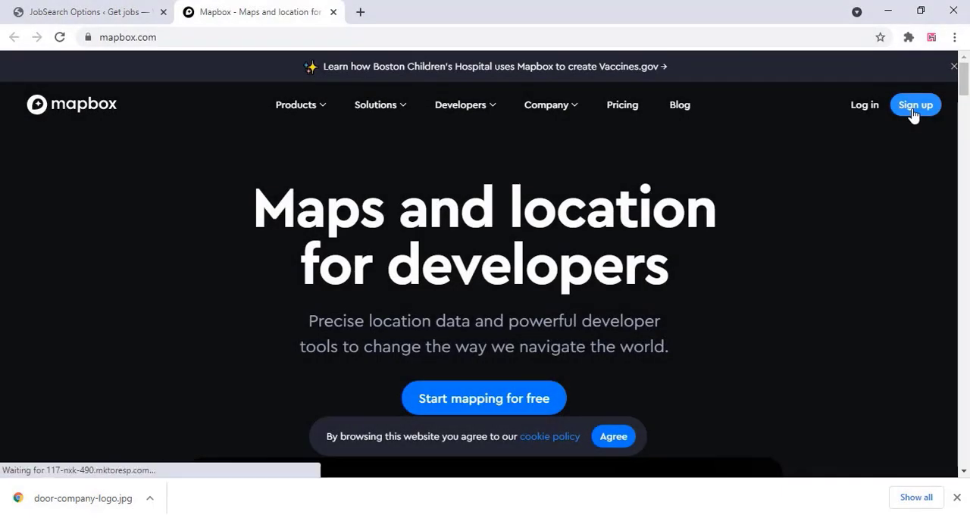
Sign up for a Mapbox account with a username, e-mail and password, agreeing to the terms, and dismiss the downloads bar
{"action": "left_click", "coordinate": [914, 106]}
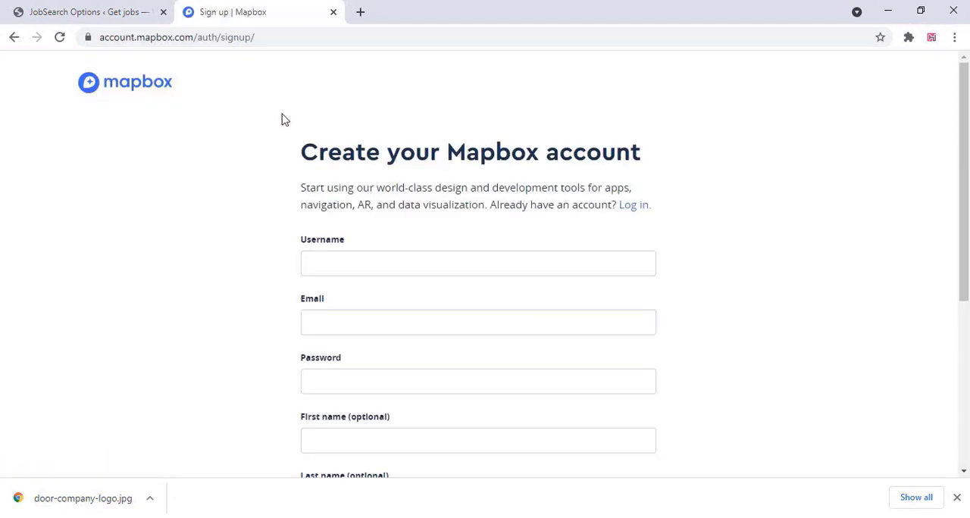
{"action": "scroll", "coordinate": [366, 277], "scroll_direction": "down", "scroll_amount": 5}
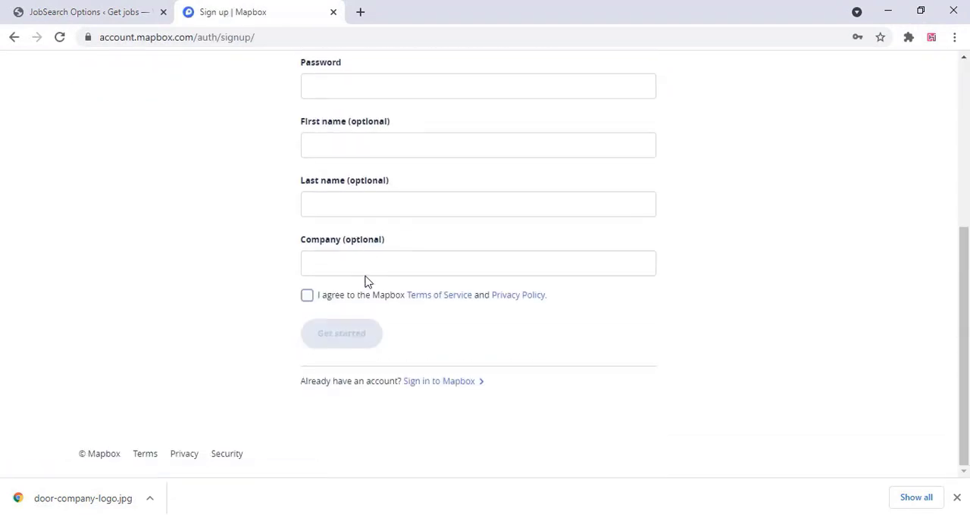
{"action": "scroll", "coordinate": [365, 280], "scroll_direction": "up", "scroll_amount": 5}
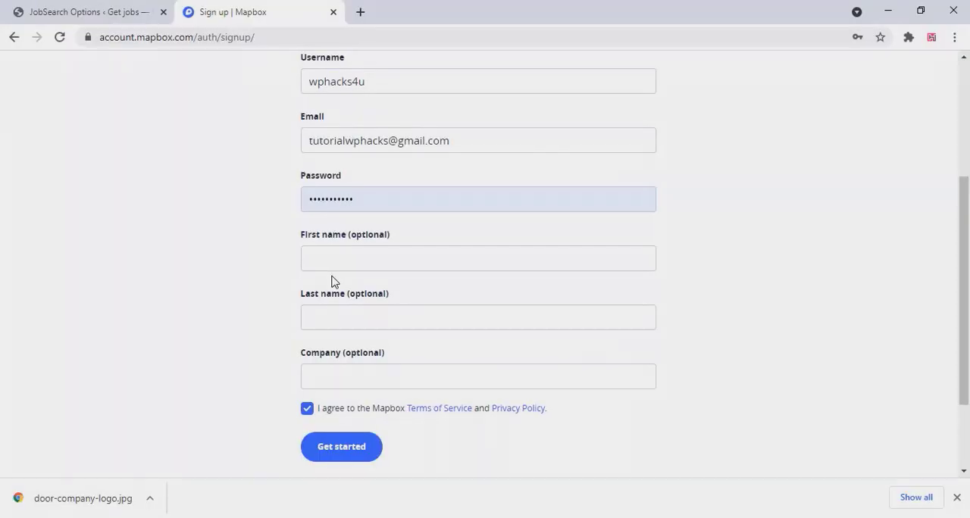
{"action": "left_click", "coordinate": [343, 448]}
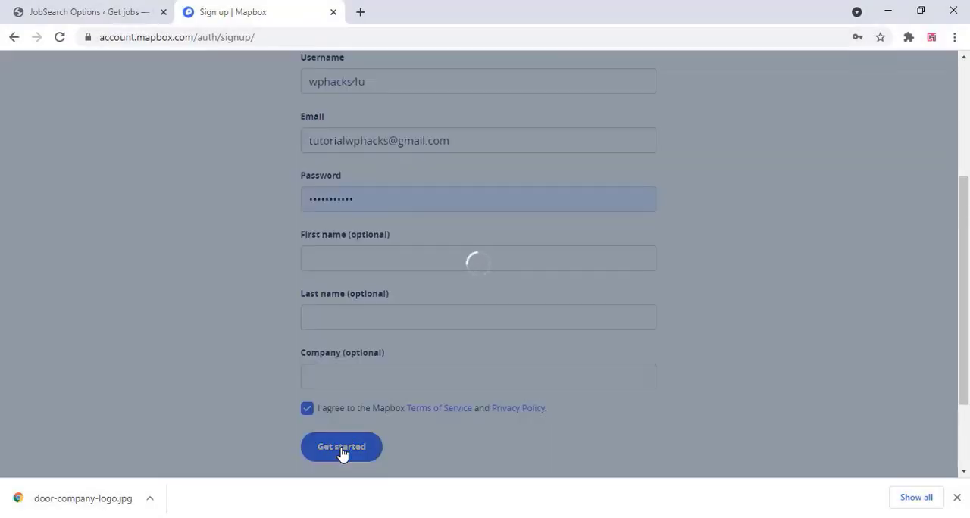
{"action": "left_click", "coordinate": [956, 497]}
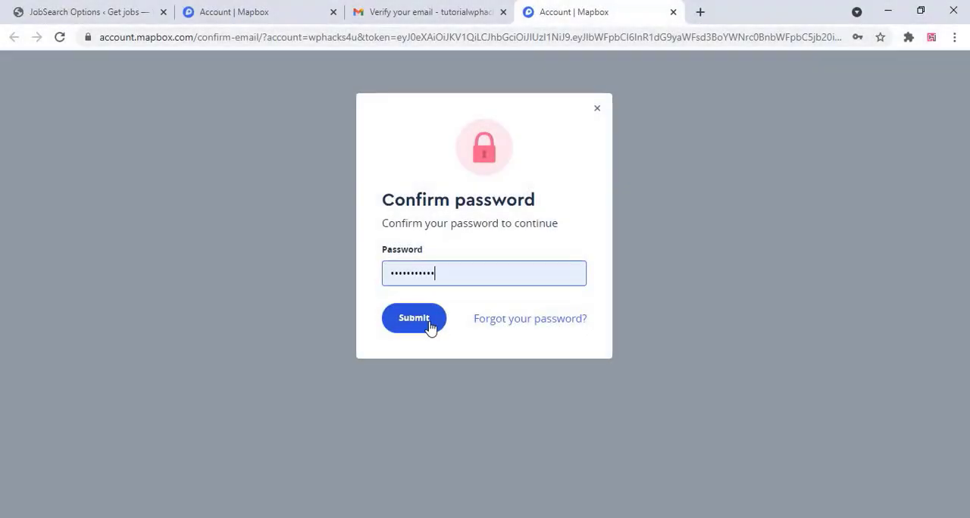
Submit the account password to confirm the Mapbox e-mail, and copy the default public access token
{"action": "left_click", "coordinate": [414, 320]}
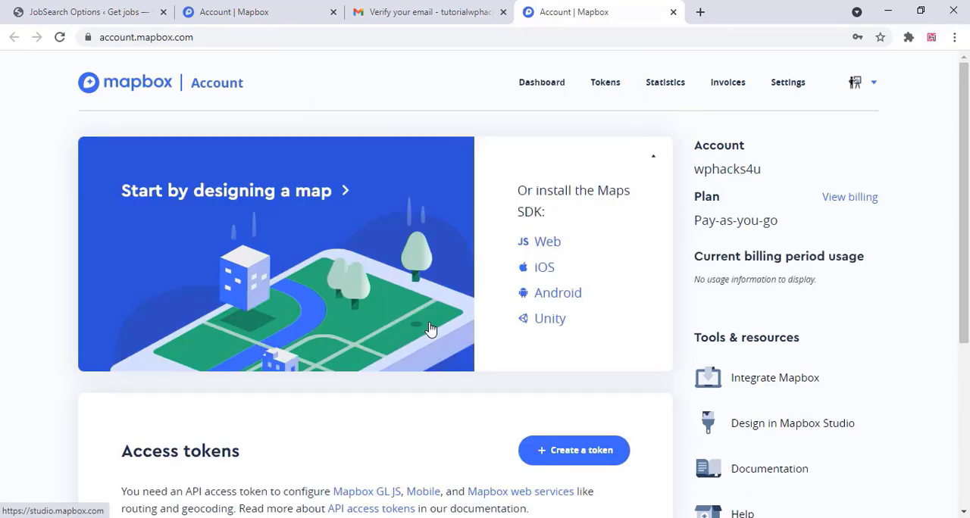
{"action": "scroll", "coordinate": [430, 329], "scroll_direction": "down", "scroll_amount": 4}
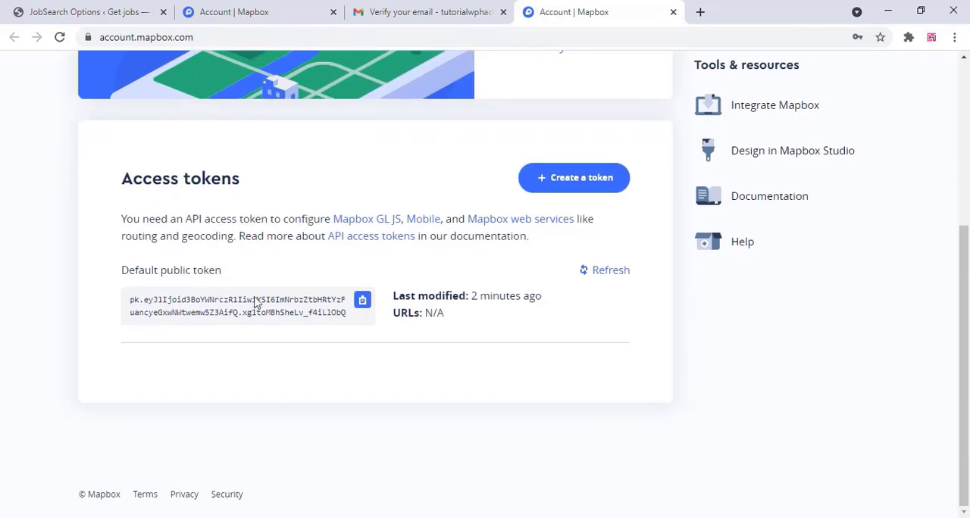
{"action": "left_click", "coordinate": [364, 301]}
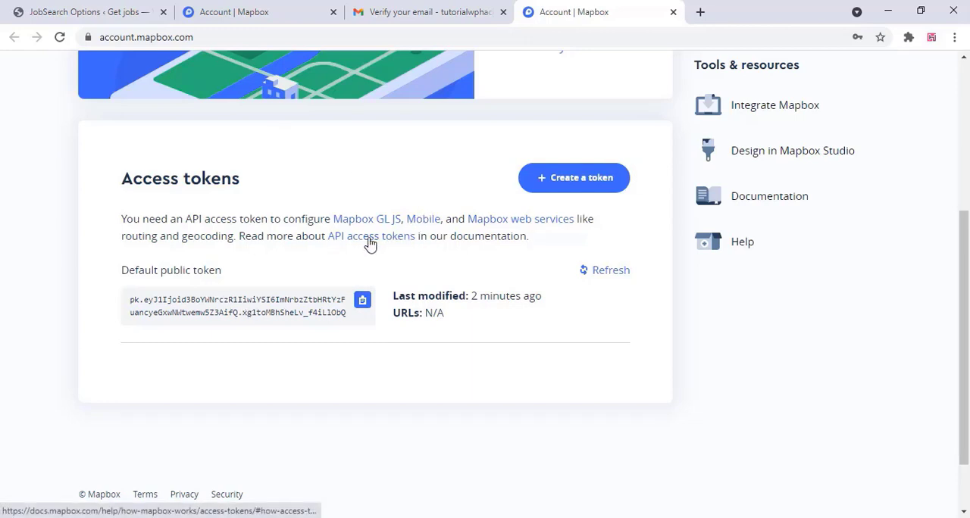
Return to the JobSearch Options page, paste the copied token as the MapBox Access Token, and save the changes
{"action": "left_click", "coordinate": [333, 13]}
{"action": "left_click", "coordinate": [333, 13]}
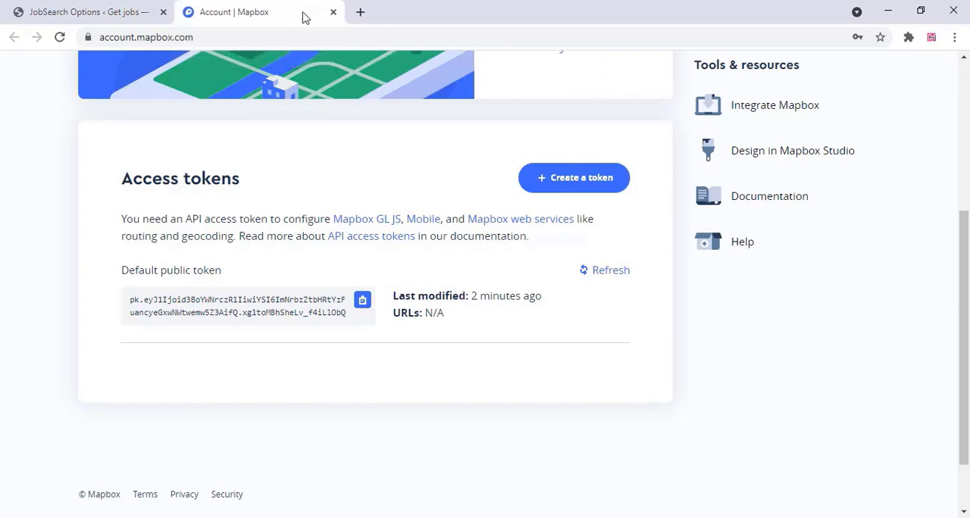
{"action": "left_click", "coordinate": [137, 9]}
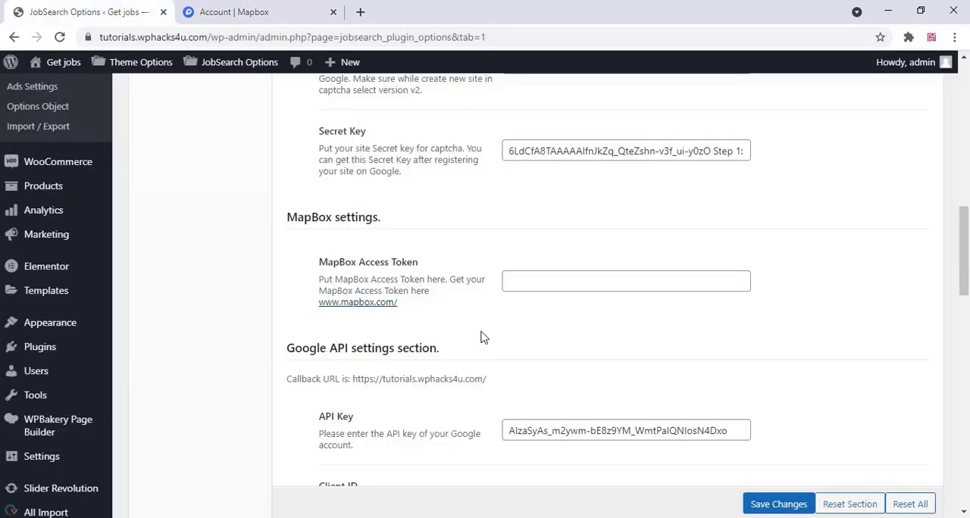
{"action": "right_click", "coordinate": [518, 283]}
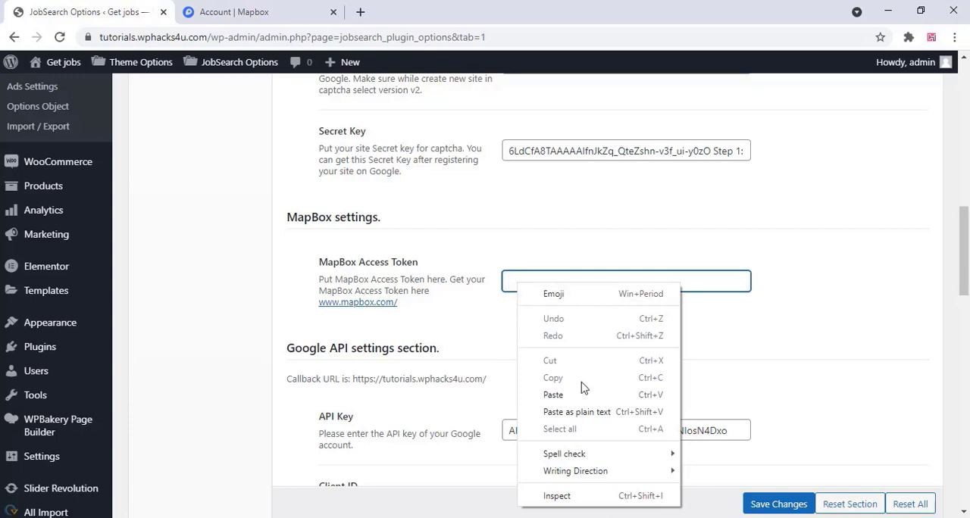
{"action": "left_click", "coordinate": [559, 395]}
{"action": "left_click", "coordinate": [762, 357]}
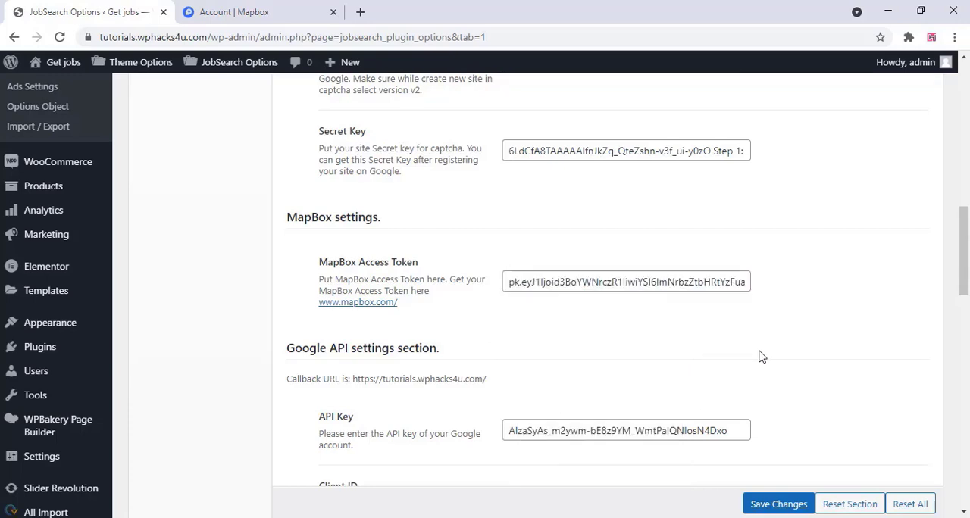
{"action": "left_click", "coordinate": [769, 504]}
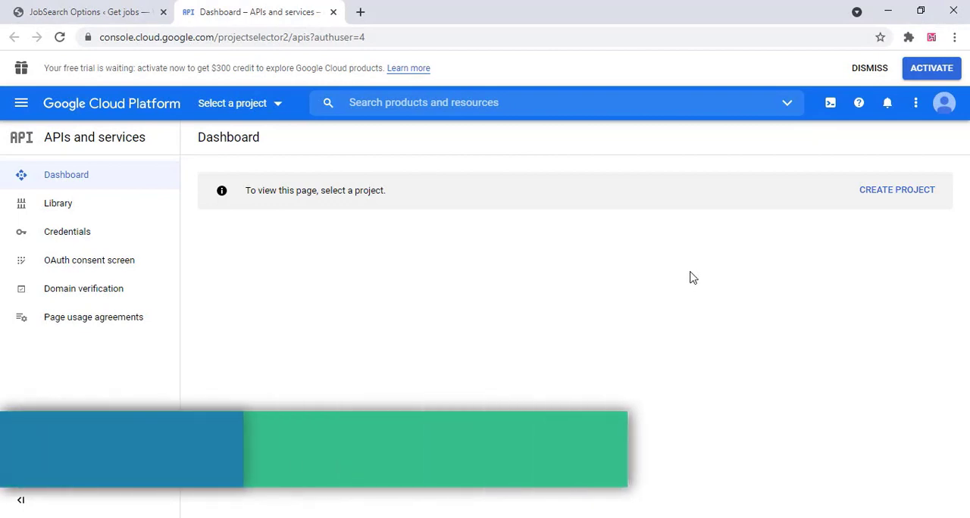
Create a new Google Cloud project named getjobs with no organisation
{"action": "left_click", "coordinate": [912, 191]}
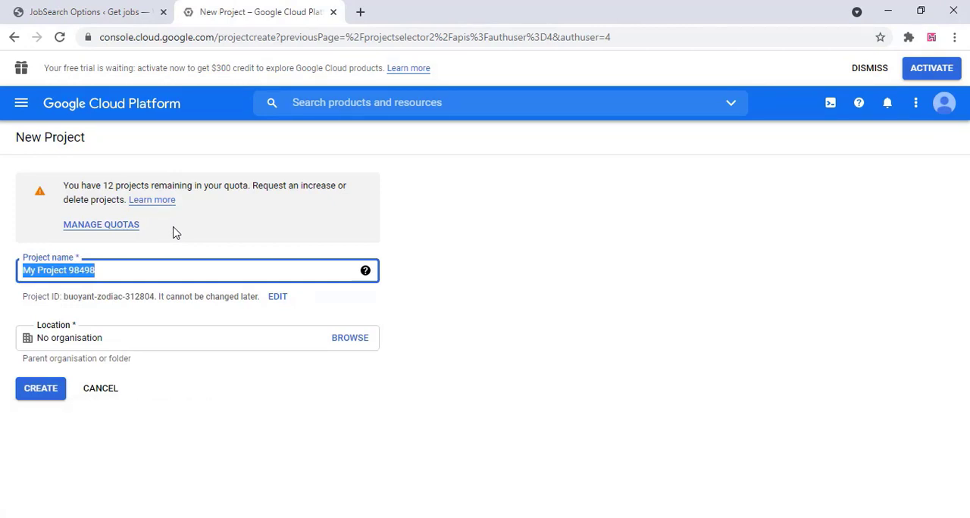
{"action": "type", "text": "getjo"}
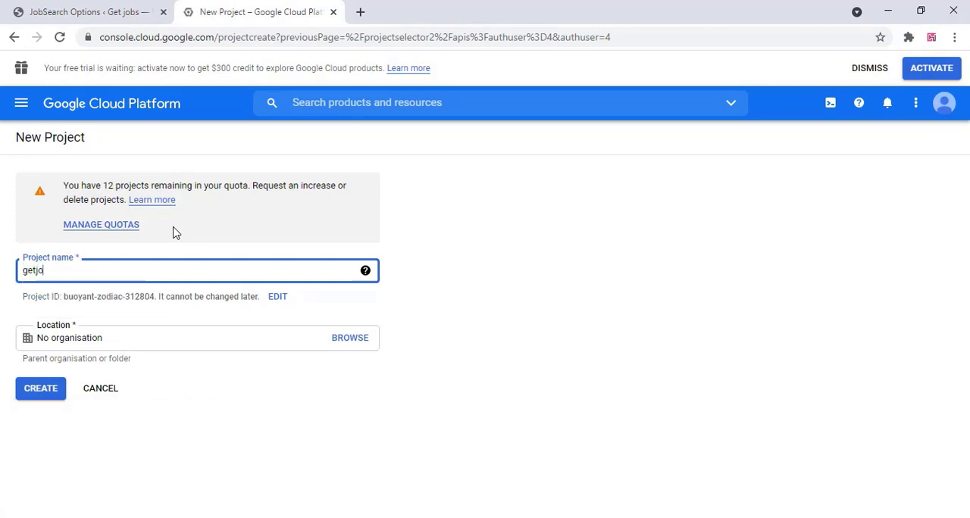
{"action": "type", "text": "bs"}
{"action": "left_click", "coordinate": [40, 392]}
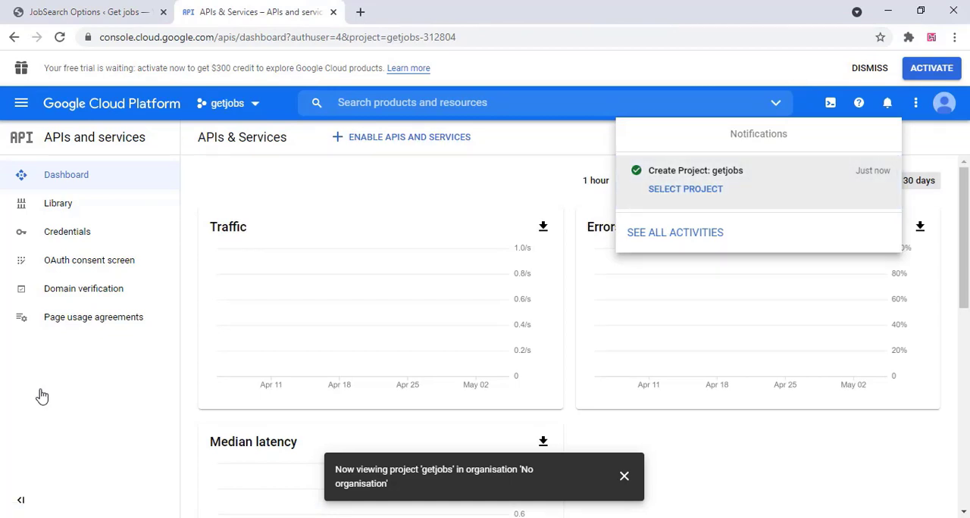
From the getjobs project's credentials, dismiss the free-trial banner and create an OAuth consent screen with the External user type
{"action": "left_click", "coordinate": [91, 241]}
{"action": "left_click", "coordinate": [89, 238]}
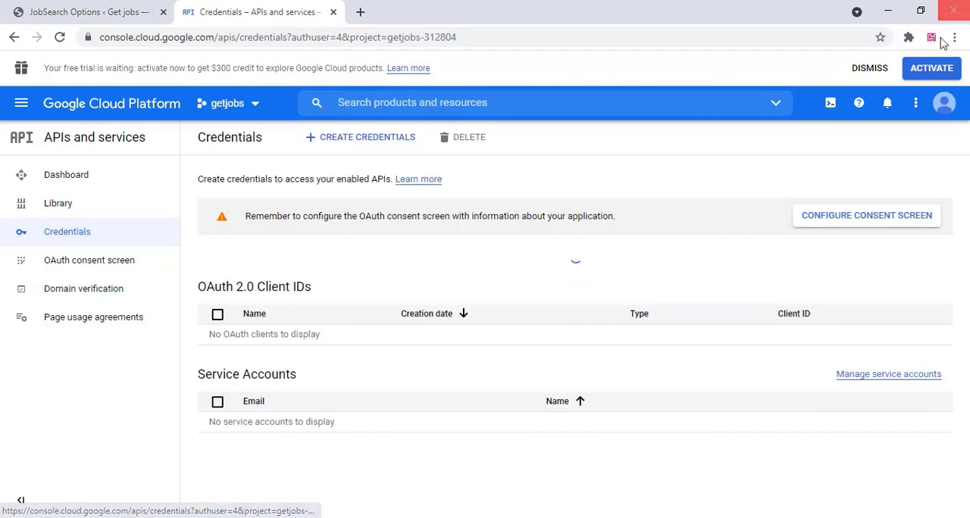
{"action": "left_click", "coordinate": [868, 69]}
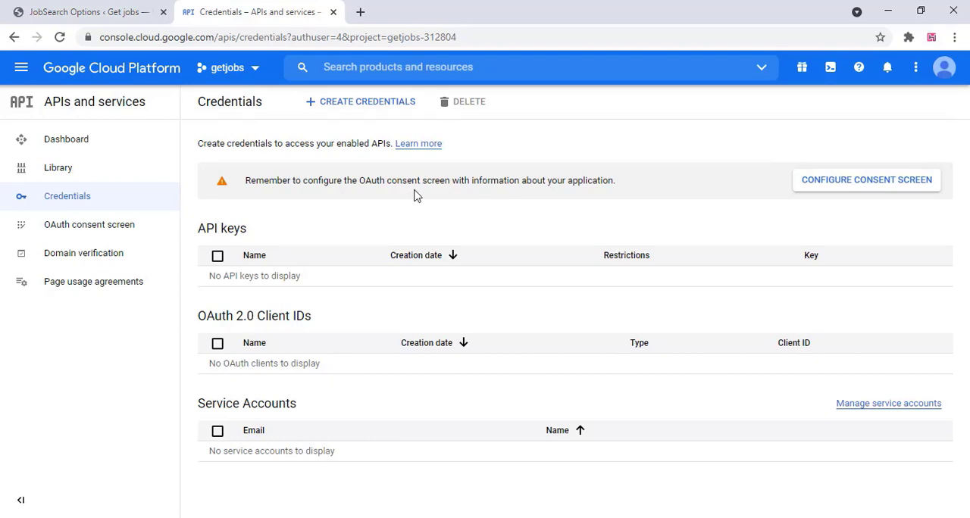
{"action": "left_click", "coordinate": [859, 190]}
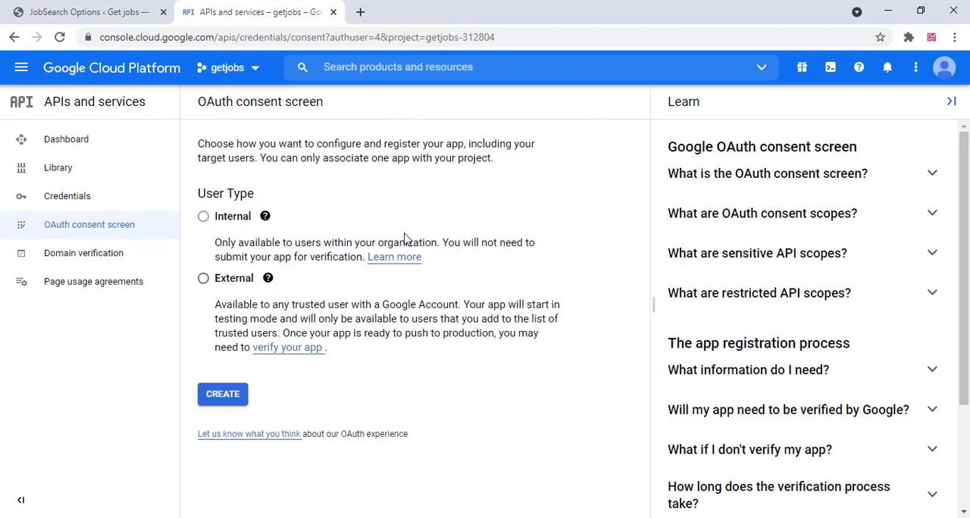
{"action": "left_click", "coordinate": [203, 278]}
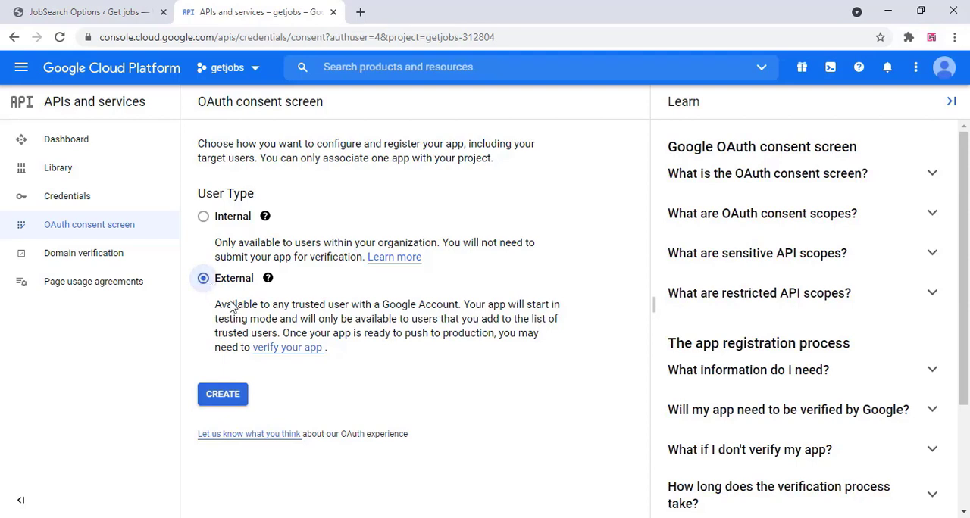
{"action": "left_click", "coordinate": [224, 395]}
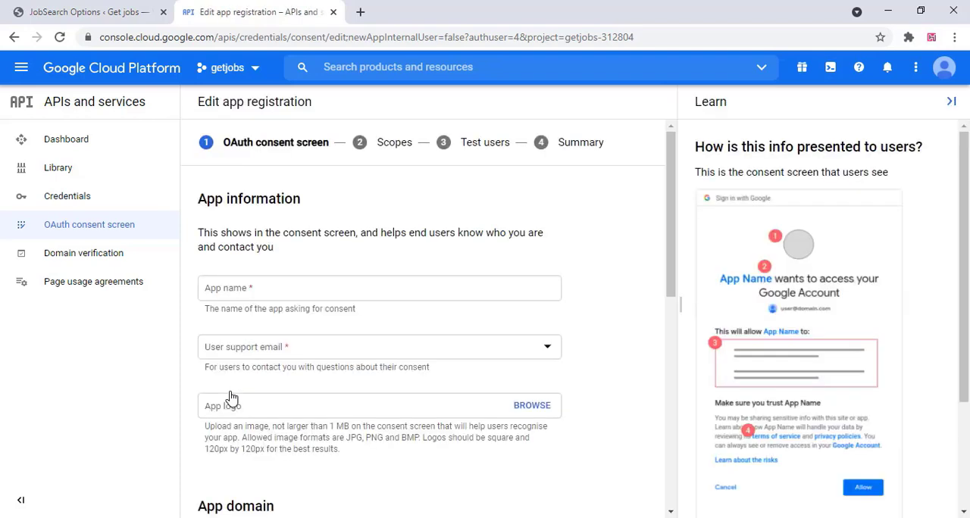
Fill in the consent screen with app name getjobs, support e-mail, logo door-company-logo.jpg and developer contact e-mail, and save it
{"action": "left_click", "coordinate": [244, 289]}
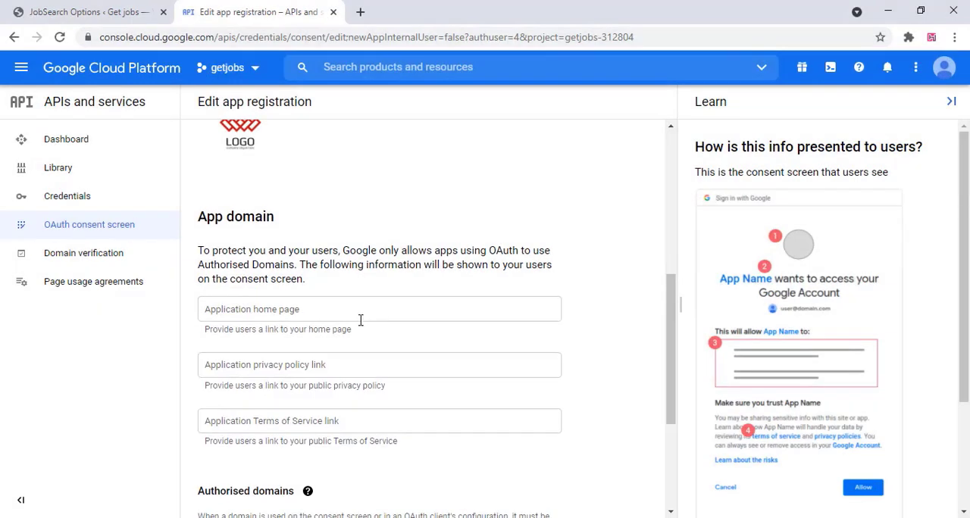
{"action": "scroll", "coordinate": [361, 320], "scroll_direction": "down", "scroll_amount": 2}
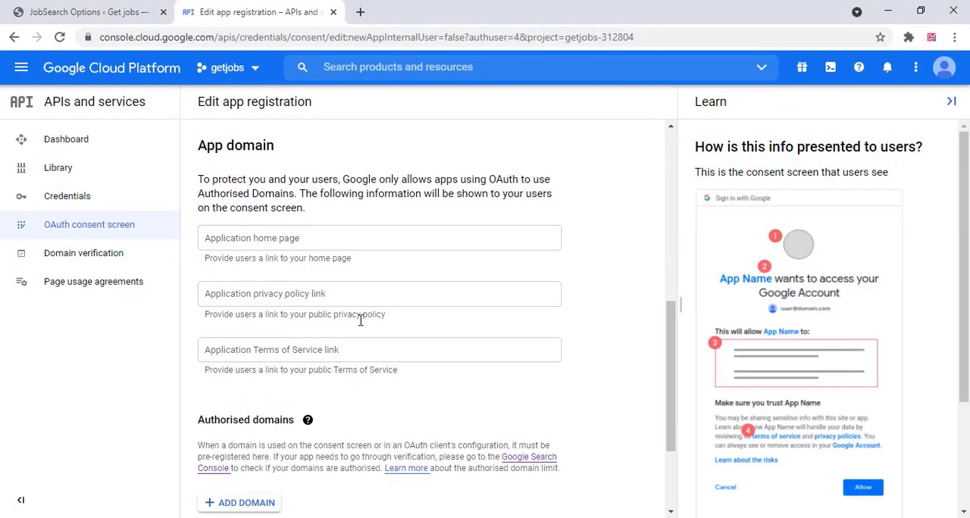
{"action": "scroll", "coordinate": [260, 375], "scroll_direction": "down", "scroll_amount": 4}
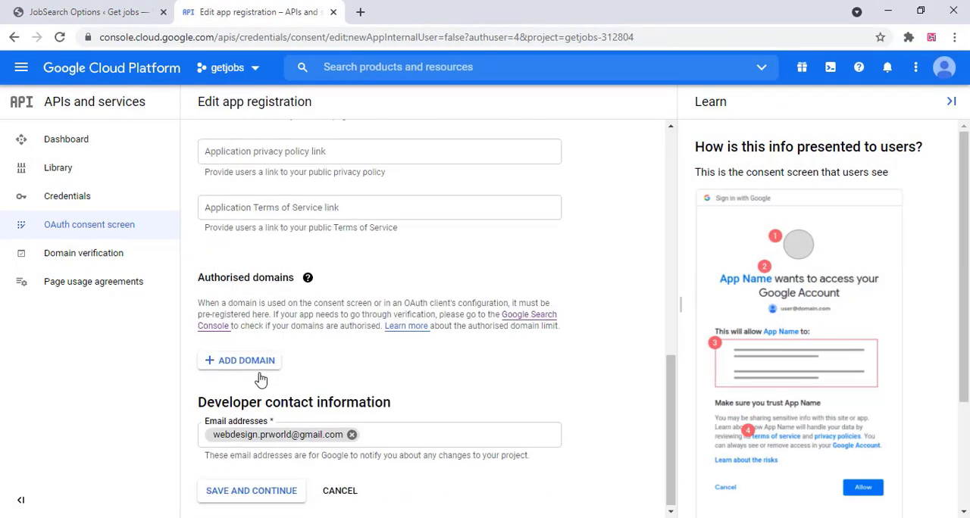
{"action": "scroll", "coordinate": [260, 375], "scroll_direction": "up", "scroll_amount": 15}
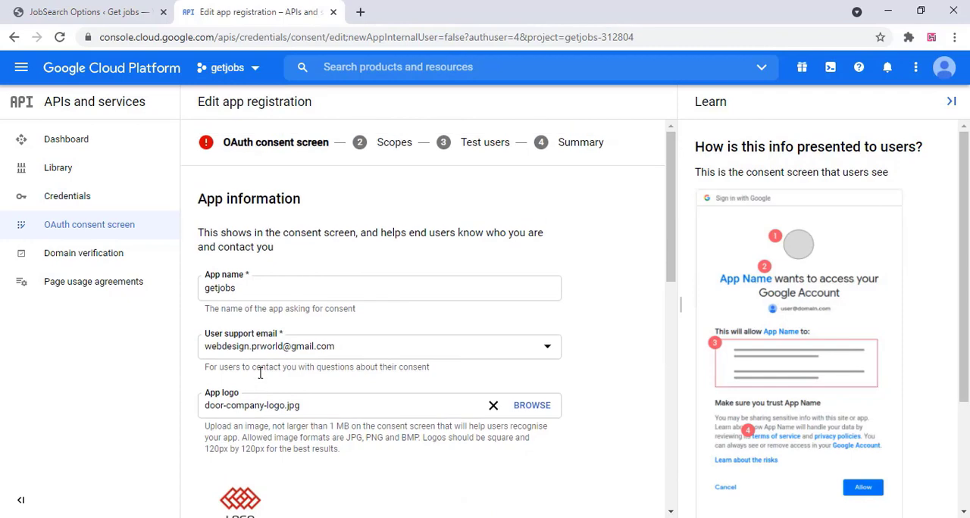
{"action": "scroll", "coordinate": [260, 374], "scroll_direction": "down", "scroll_amount": 10}
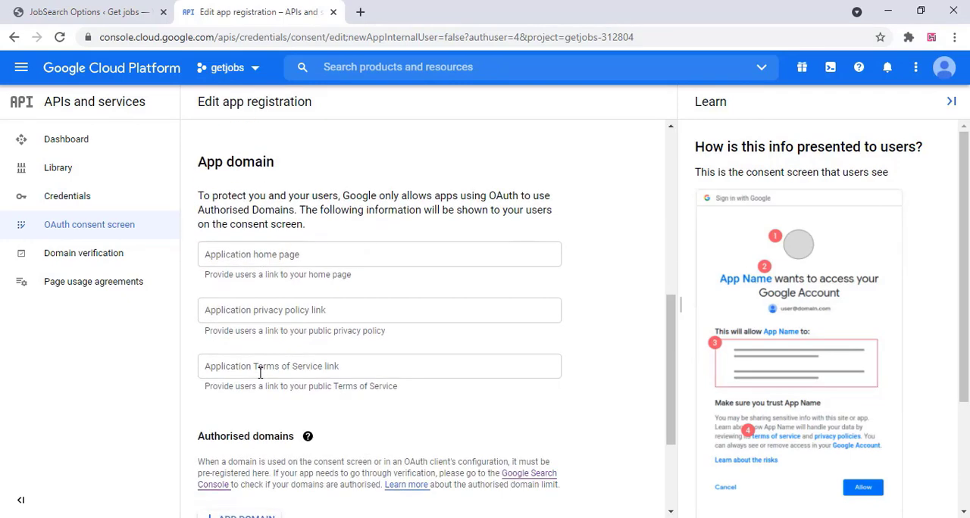
{"action": "left_click", "coordinate": [254, 491]}
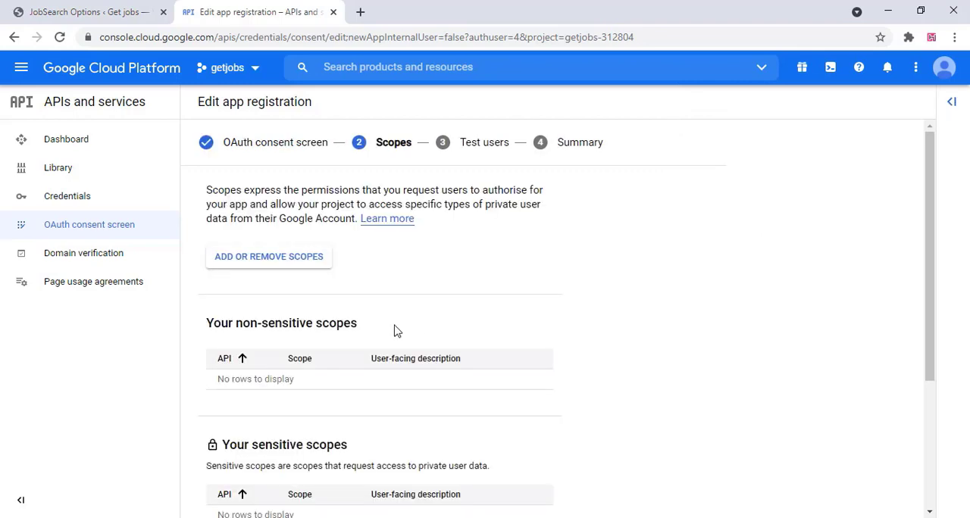
Finish the app registration without adding scopes or test users, review the summary, and go back to the consent screen dashboard
{"action": "scroll", "coordinate": [333, 287], "scroll_direction": "down", "scroll_amount": 3}
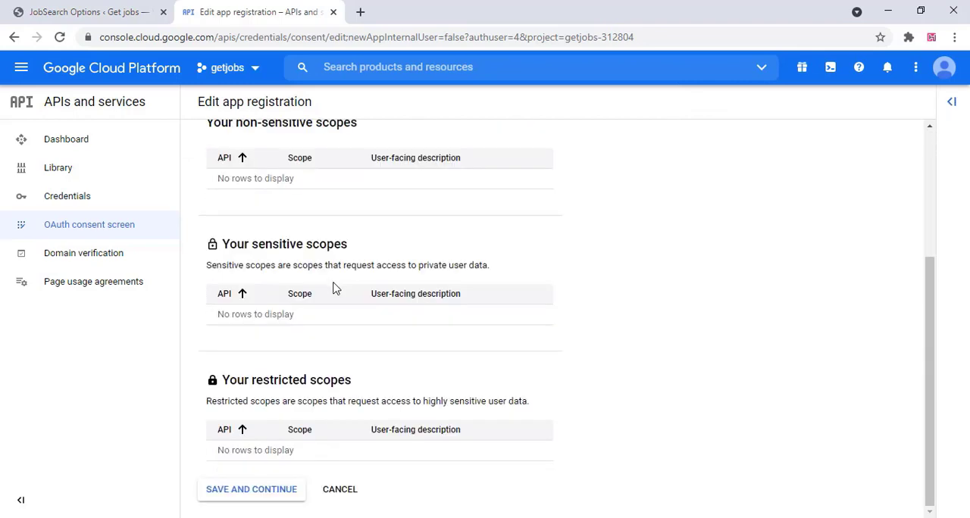
{"action": "left_click", "coordinate": [265, 494]}
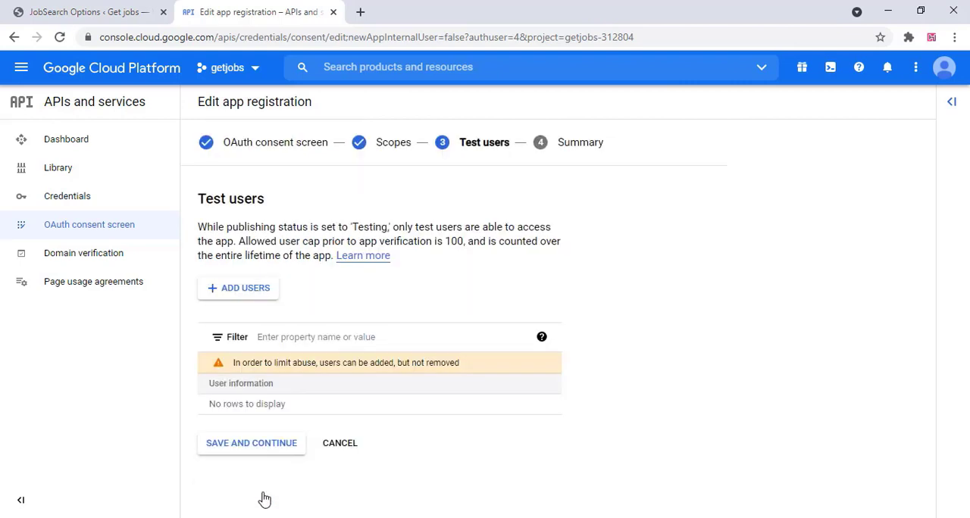
{"action": "left_click", "coordinate": [270, 453]}
{"action": "scroll", "coordinate": [338, 339], "scroll_direction": "down", "scroll_amount": 1}
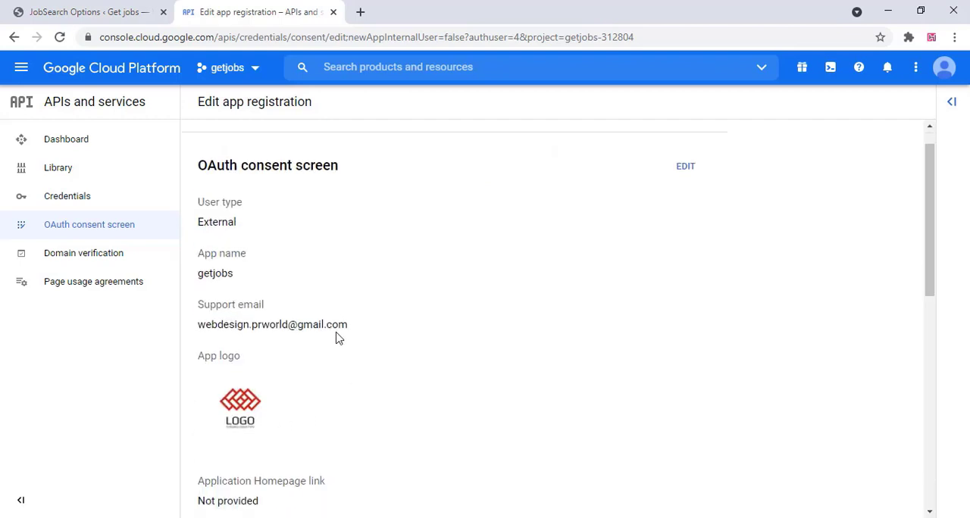
{"action": "scroll", "coordinate": [338, 339], "scroll_direction": "down", "scroll_amount": 10}
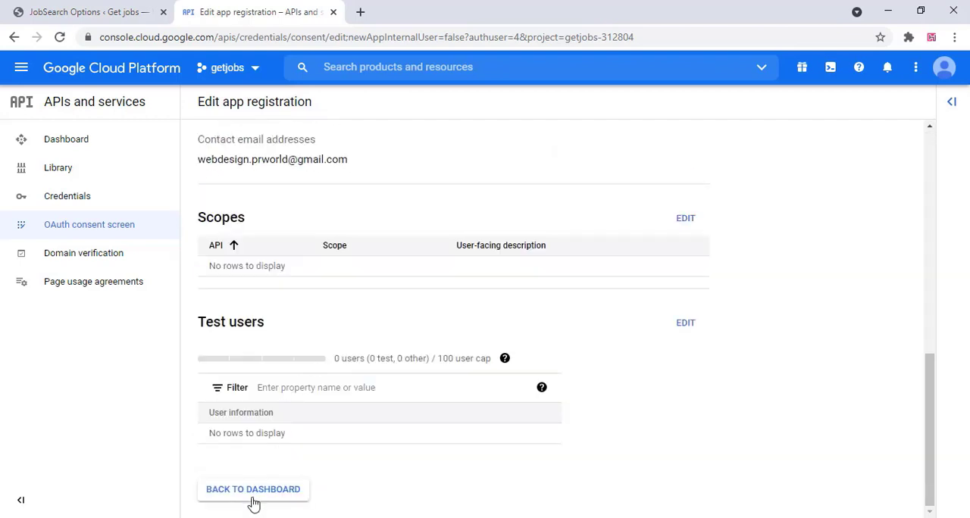
{"action": "left_click", "coordinate": [254, 495]}
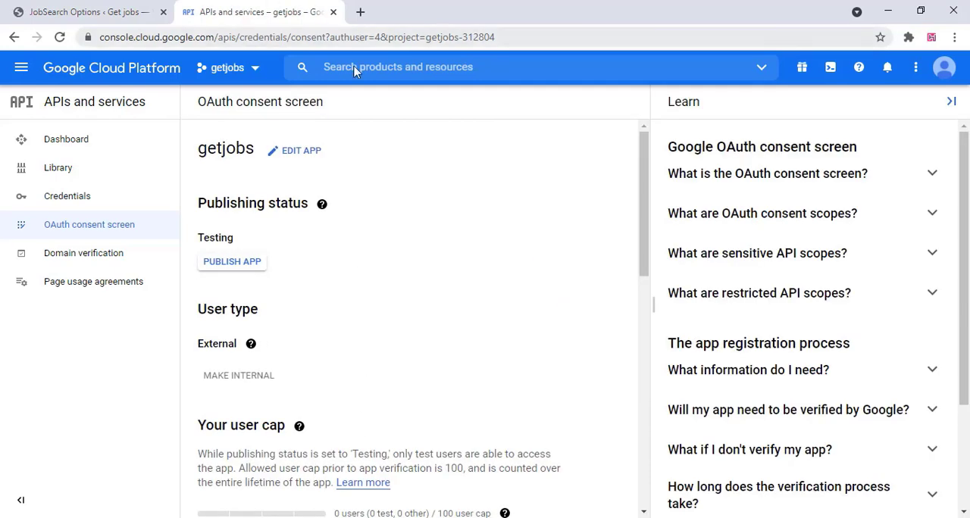
Start a new OAuth client ID in the project's credentials with application type Web application and name getjobs
{"action": "left_click", "coordinate": [78, 201]}
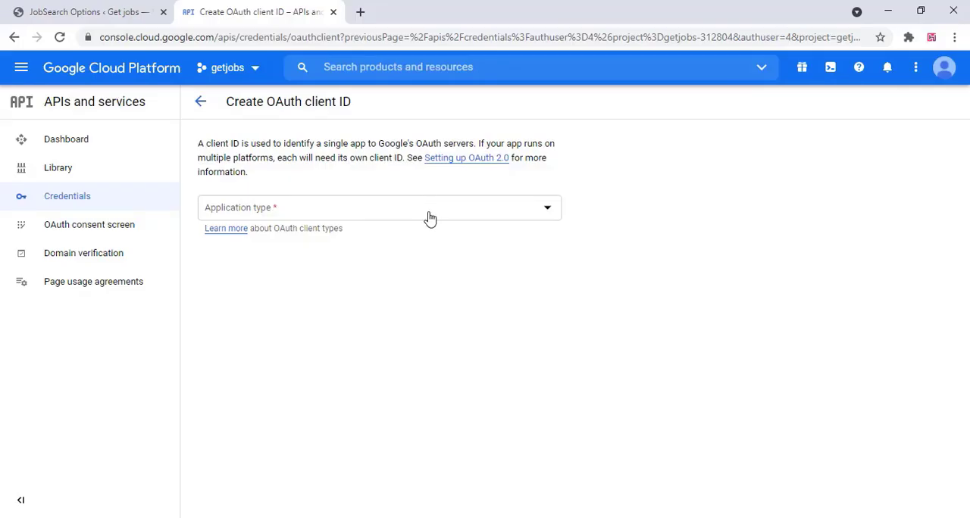
{"action": "left_click", "coordinate": [429, 220]}
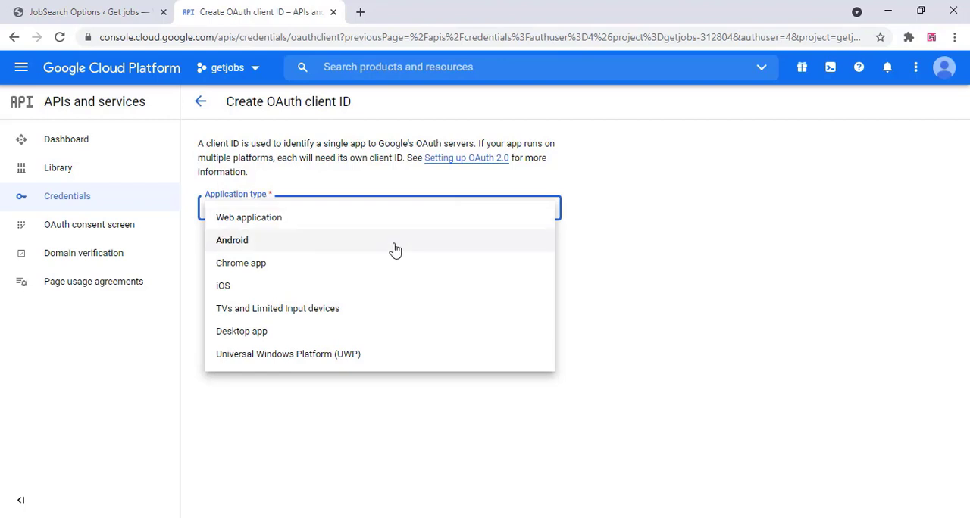
{"action": "left_click", "coordinate": [338, 225]}
{"action": "left_click", "coordinate": [262, 265]}
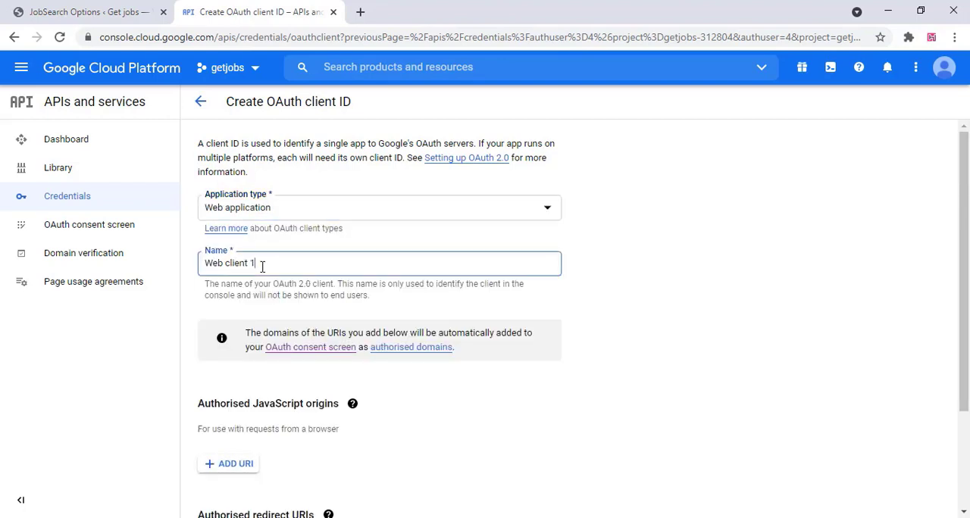
{"action": "left_click_drag", "start_coordinate": [261, 264], "coordinate": [191, 276]}
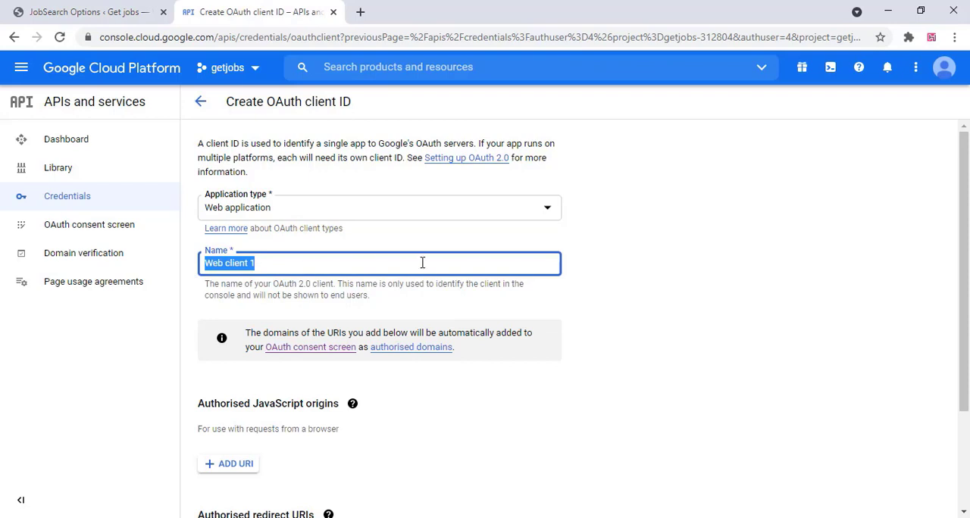
{"action": "type", "text": "getjobs"}
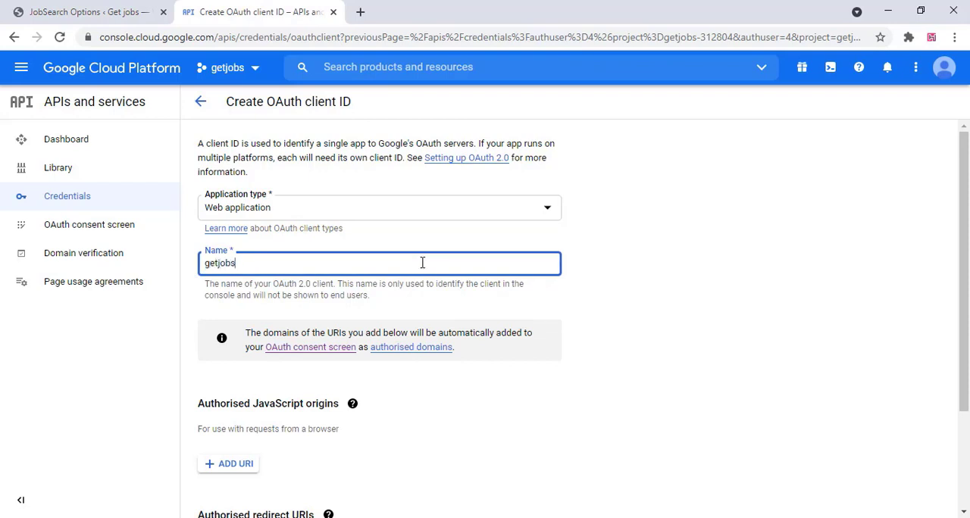
{"action": "left_click", "coordinate": [674, 320]}
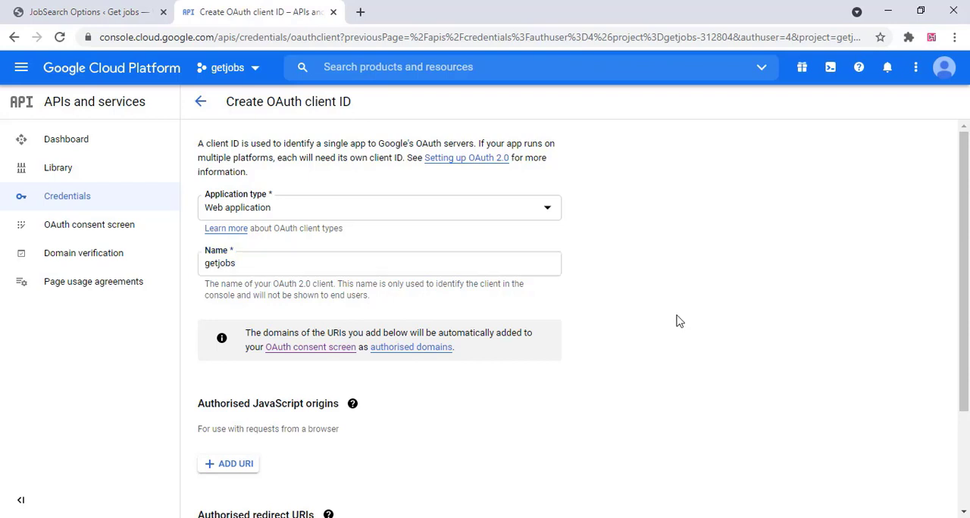
Add an authorised redirect URI entry to the getjobs OAuth client and copy the Google callback URL from the JobSearch API settings
{"action": "scroll", "coordinate": [309, 324], "scroll_direction": "down", "scroll_amount": 1}
{"action": "scroll", "coordinate": [309, 326], "scroll_direction": "down", "scroll_amount": 1}
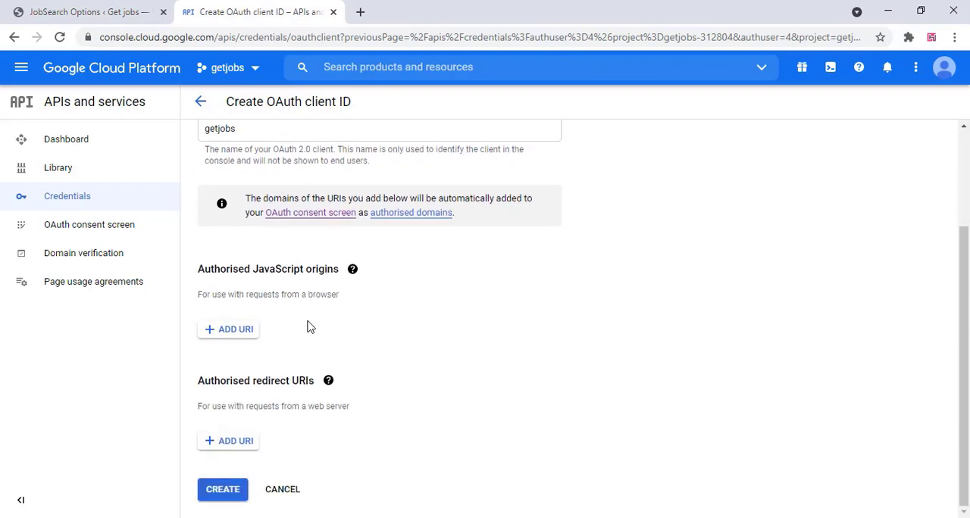
{"action": "left_click", "coordinate": [236, 441]}
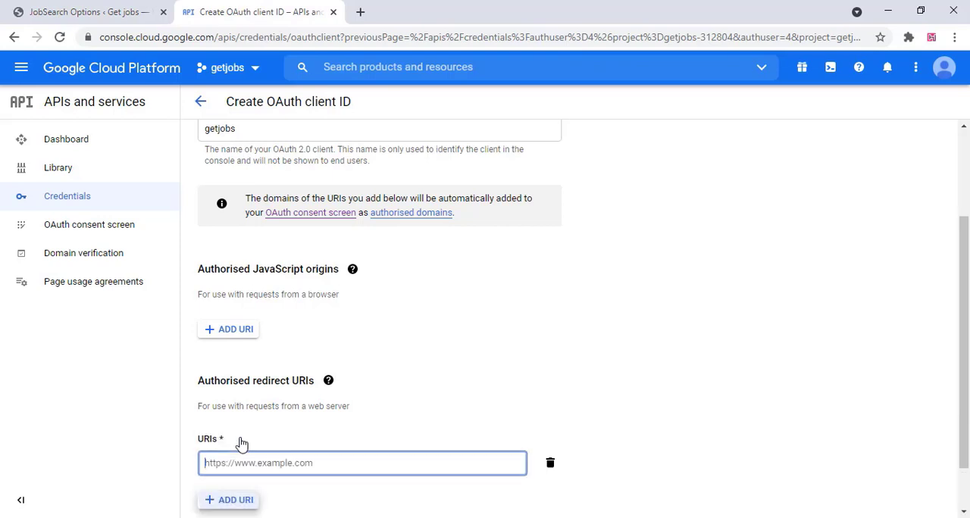
{"action": "left_click", "coordinate": [91, 11]}
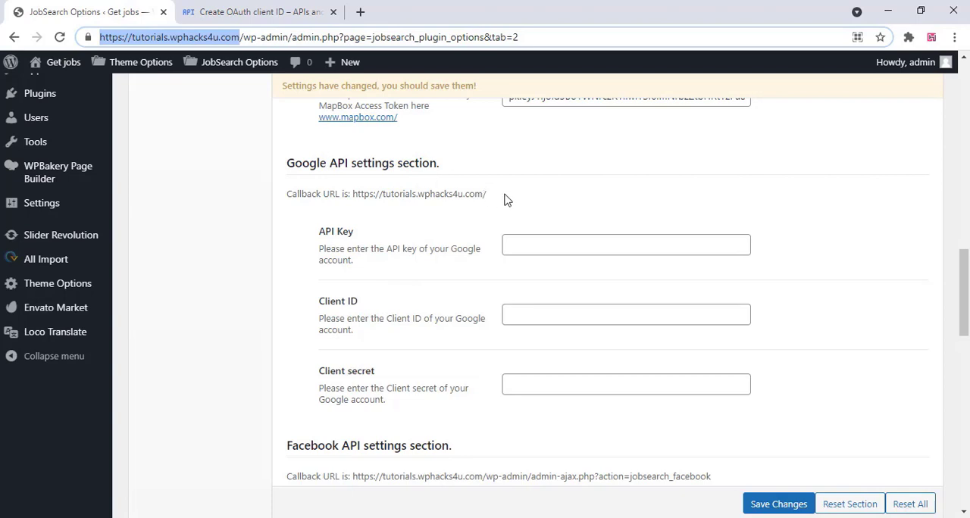
{"action": "left_click_drag", "start_coordinate": [506, 200], "coordinate": [362, 194]}
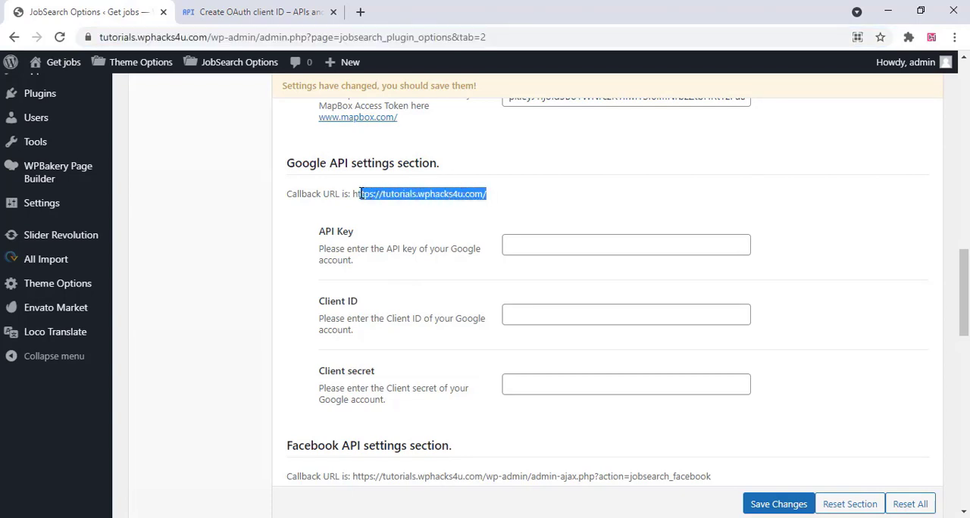
{"action": "right_click", "coordinate": [366, 195]}
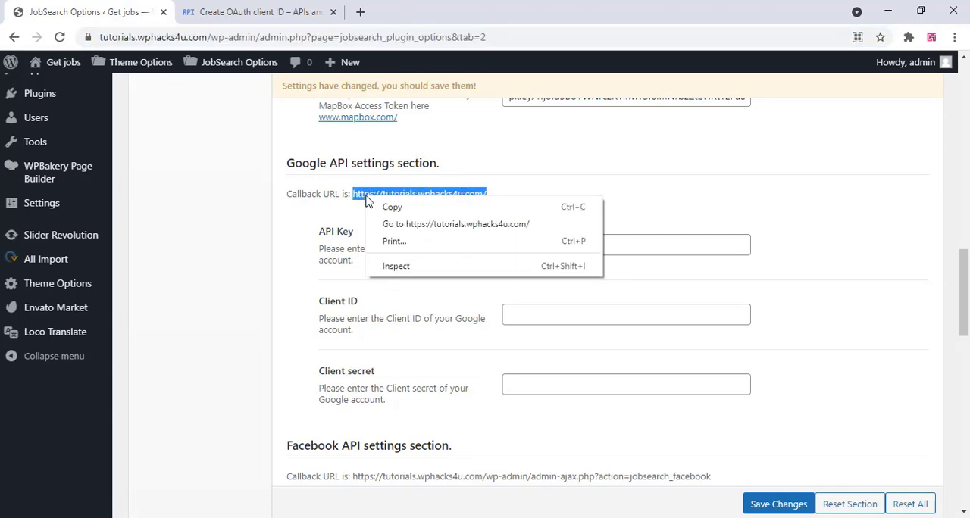
{"action": "left_click", "coordinate": [390, 208]}
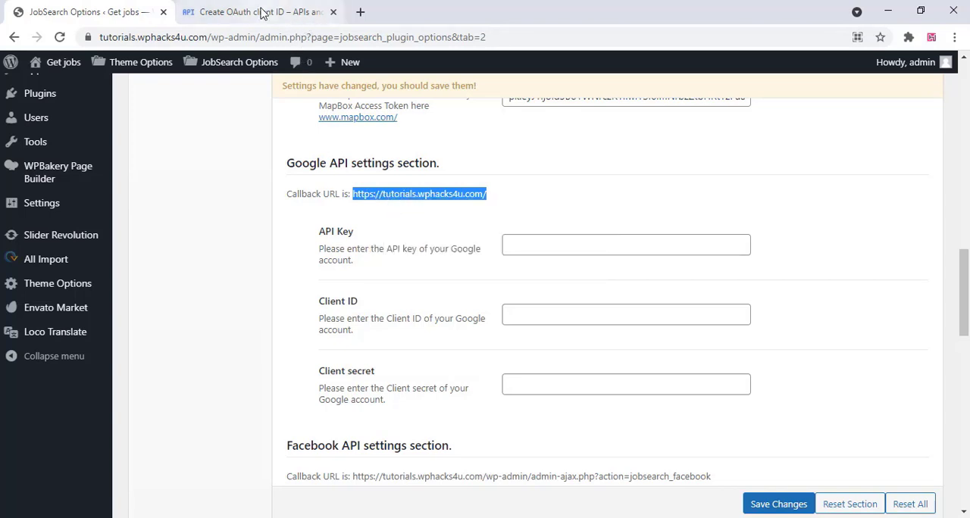
{"action": "left_click", "coordinate": [262, 13]}
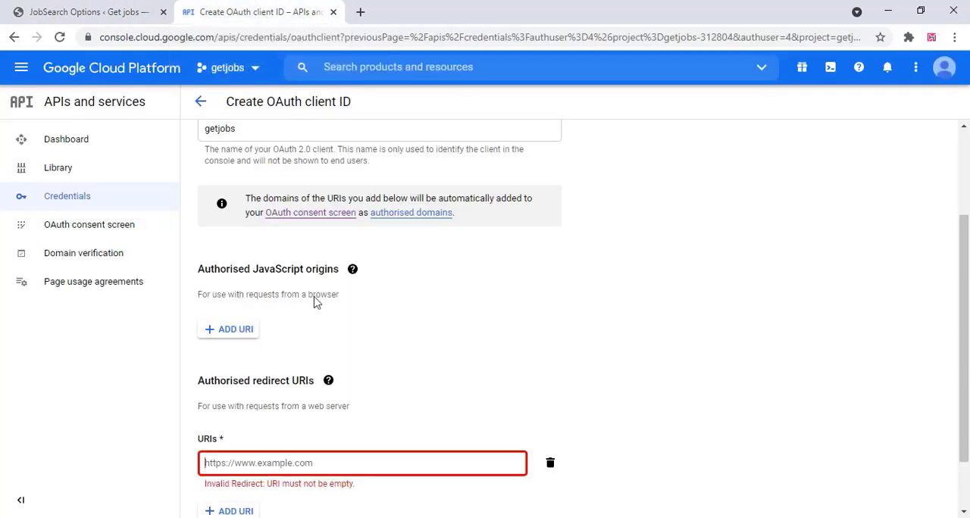
{"action": "right_click", "coordinate": [226, 463]}
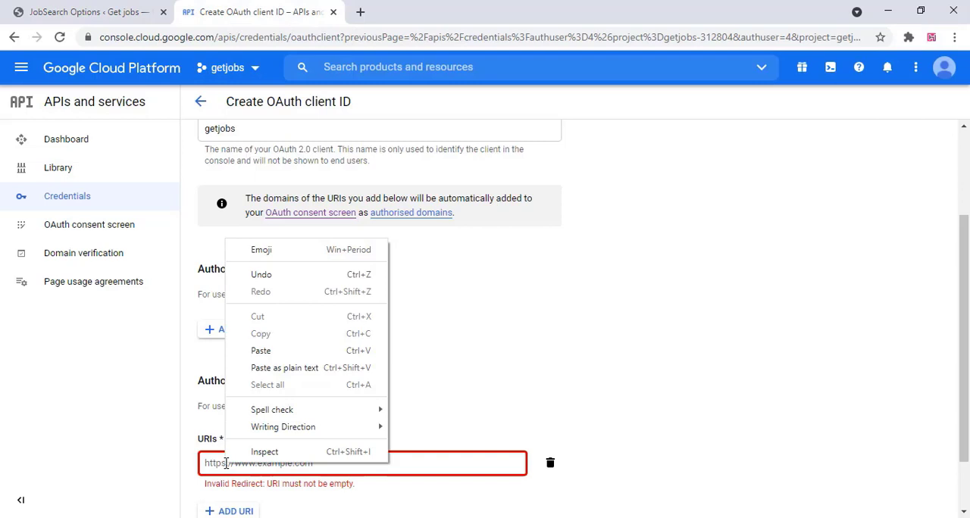
{"action": "left_click", "coordinate": [294, 355]}
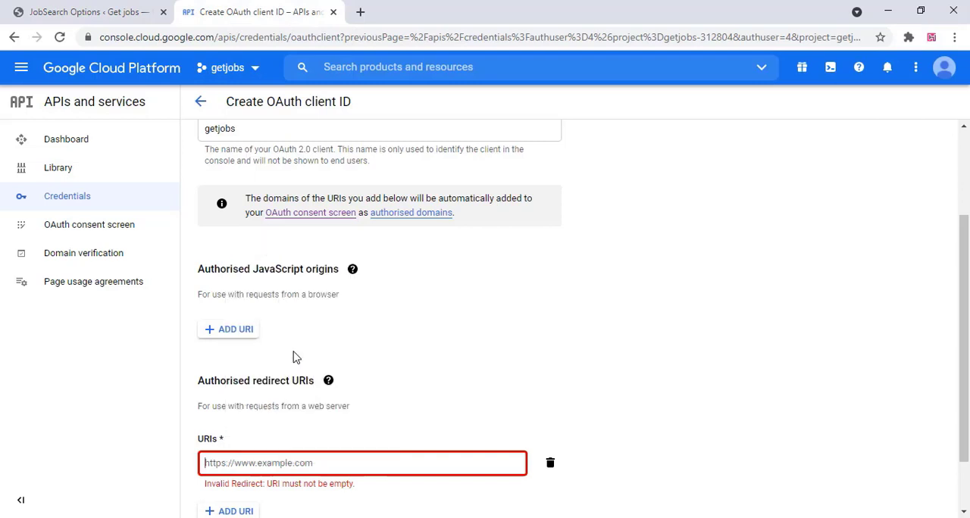
{"action": "left_click", "coordinate": [463, 419]}
{"action": "scroll", "coordinate": [468, 419], "scroll_direction": "down", "scroll_amount": 1}
{"action": "scroll", "coordinate": [468, 419], "scroll_direction": "down", "scroll_amount": 1}
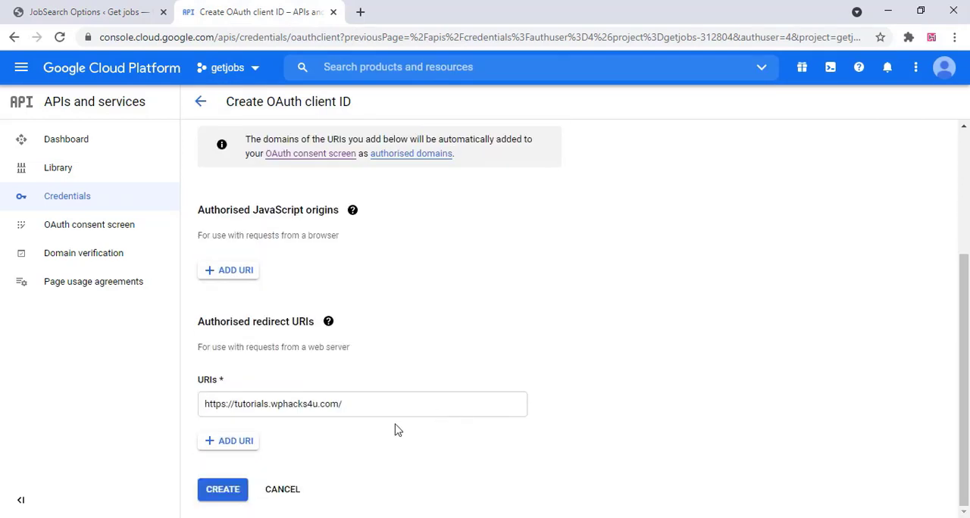
{"action": "left_click", "coordinate": [225, 490]}
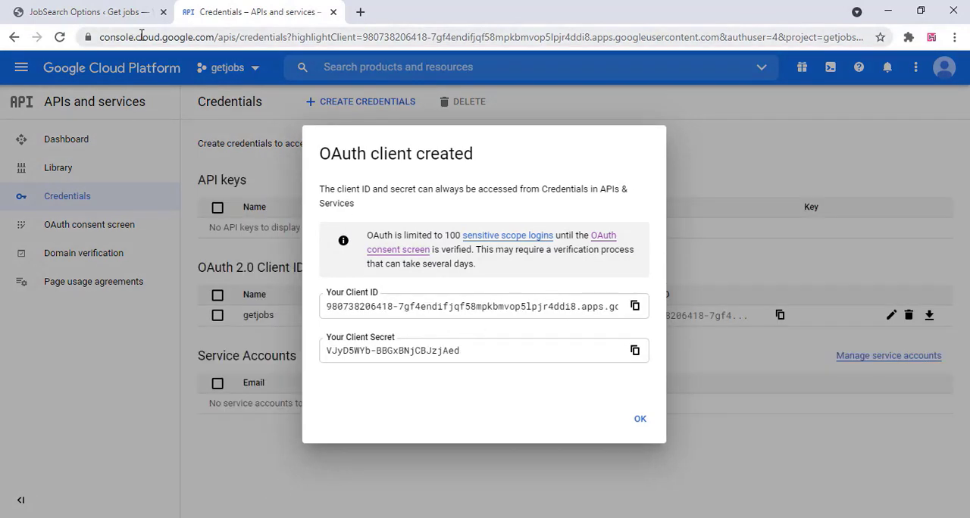
Copy the new OAuth client's ID from Google Cloud into the Client ID of the JobSearch Google API settings
{"action": "left_click", "coordinate": [85, 13]}
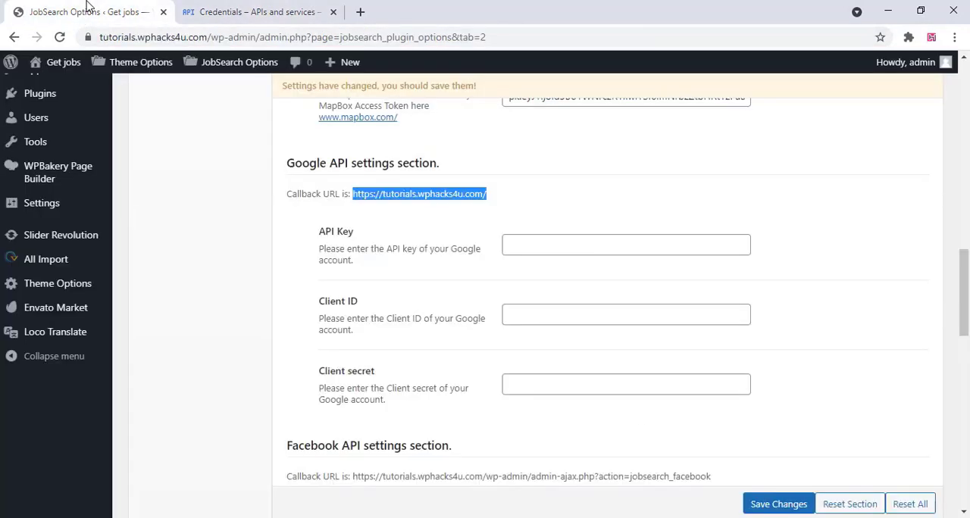
{"action": "left_click", "coordinate": [215, 11]}
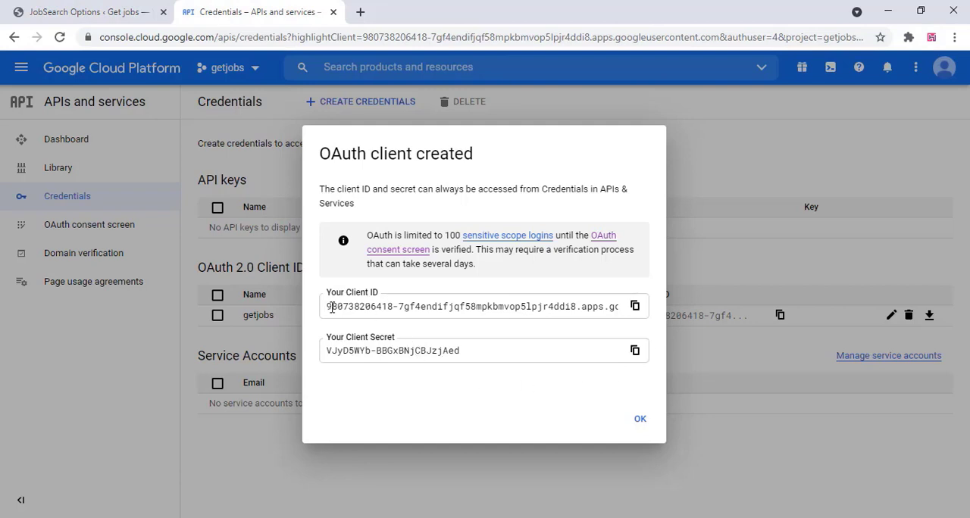
{"action": "left_click_drag", "start_coordinate": [324, 309], "coordinate": [546, 310]}
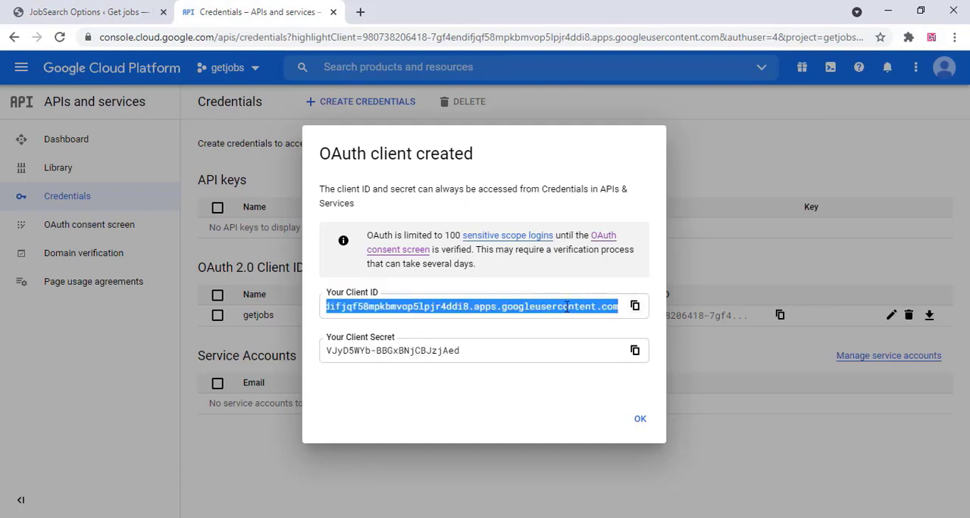
{"action": "right_click", "coordinate": [566, 306]}
{"action": "left_click", "coordinate": [590, 317]}
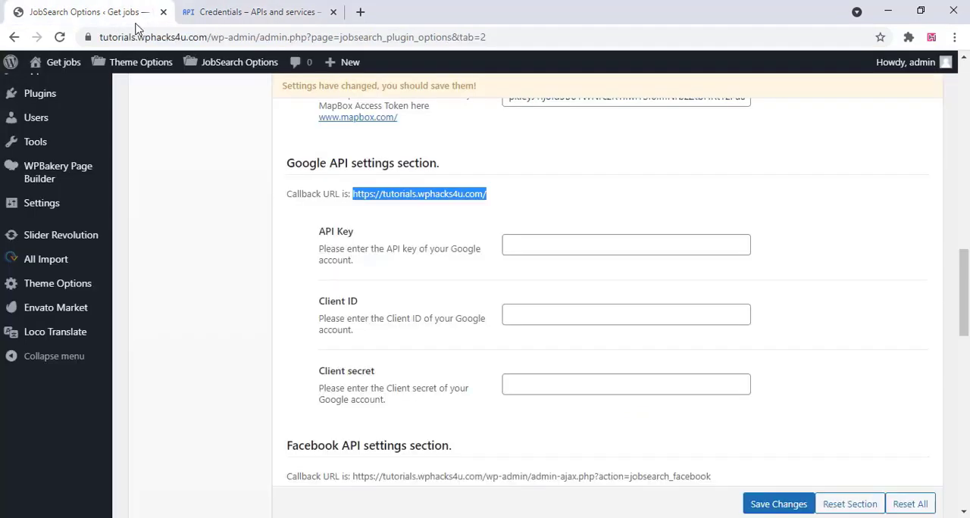
{"action": "left_click", "coordinate": [129, 16]}
{"action": "right_click", "coordinate": [515, 320]}
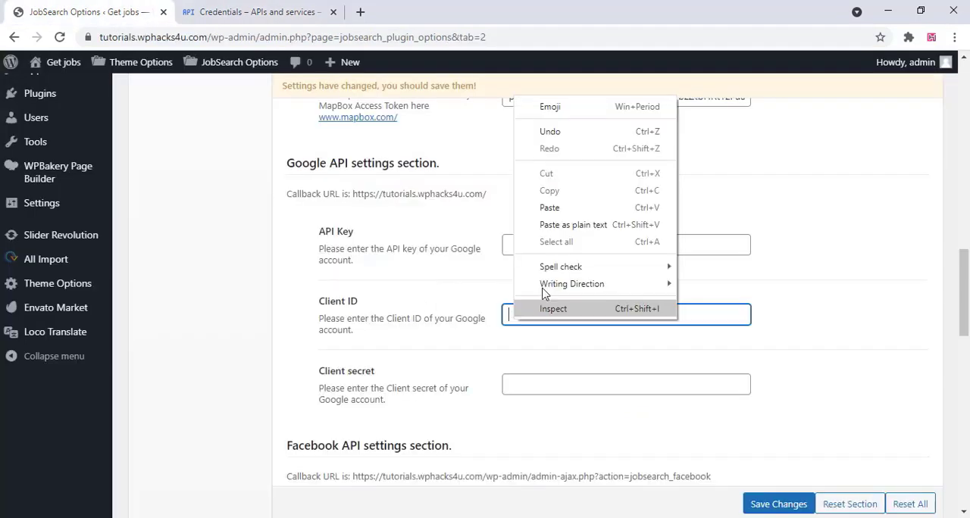
{"action": "left_click", "coordinate": [531, 146]}
{"action": "left_click", "coordinate": [803, 340]}
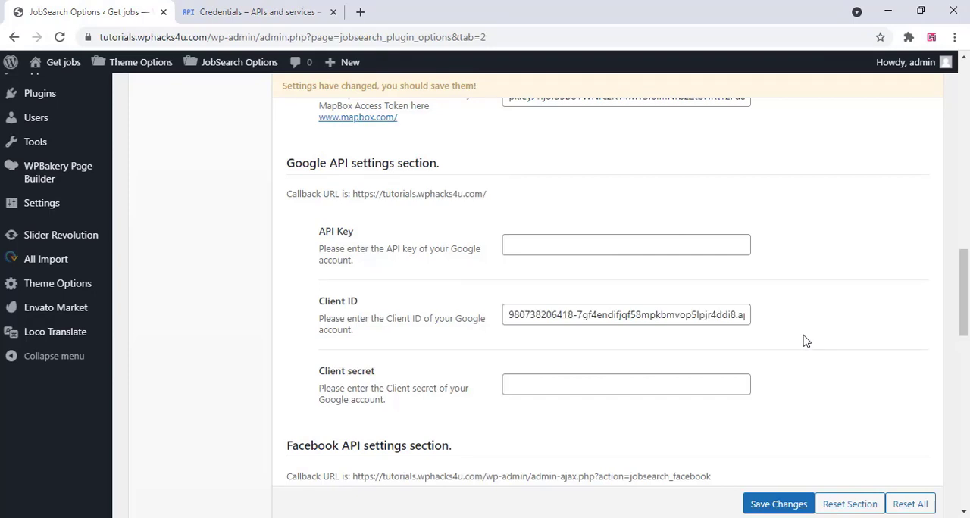
Copy the OAuth client secret from Google Cloud into the Client secret of the JobSearch Google API settings
{"action": "left_click", "coordinate": [215, 12]}
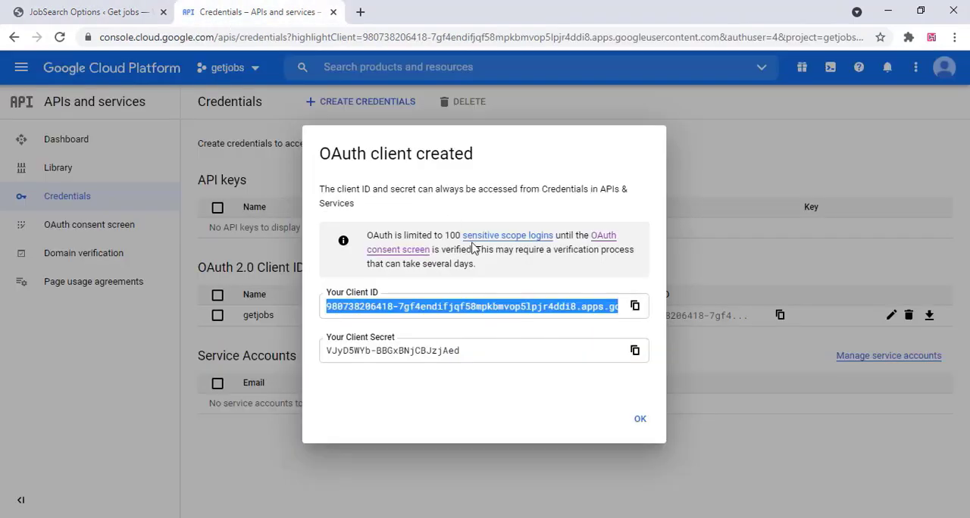
{"action": "left_click", "coordinate": [635, 351]}
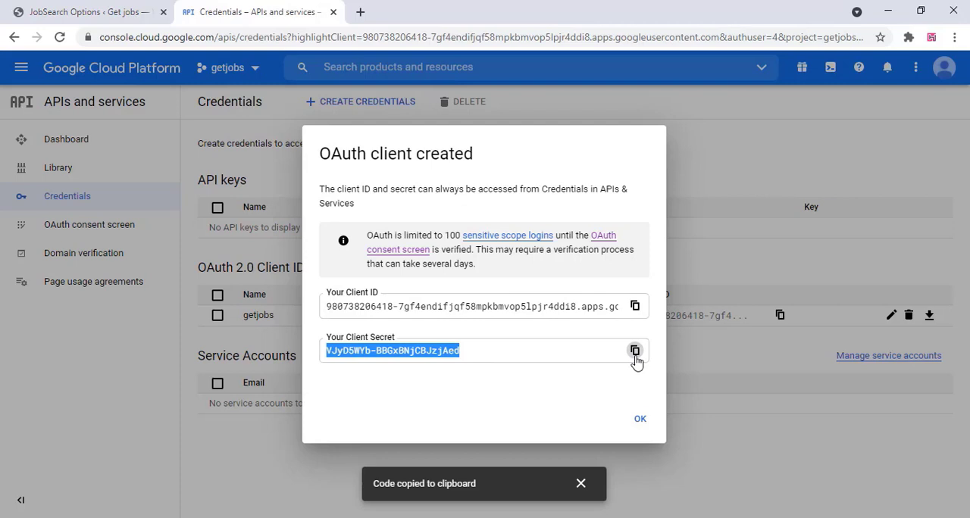
{"action": "left_click", "coordinate": [121, 15]}
{"action": "left_click", "coordinate": [513, 384]}
{"action": "right_click", "coordinate": [513, 385]}
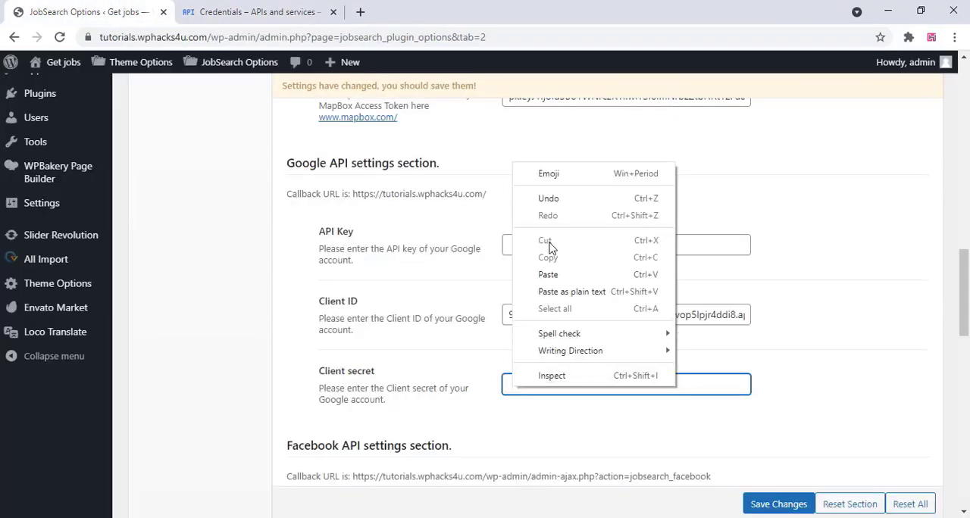
{"action": "left_click", "coordinate": [548, 275]}
{"action": "left_click", "coordinate": [780, 393]}
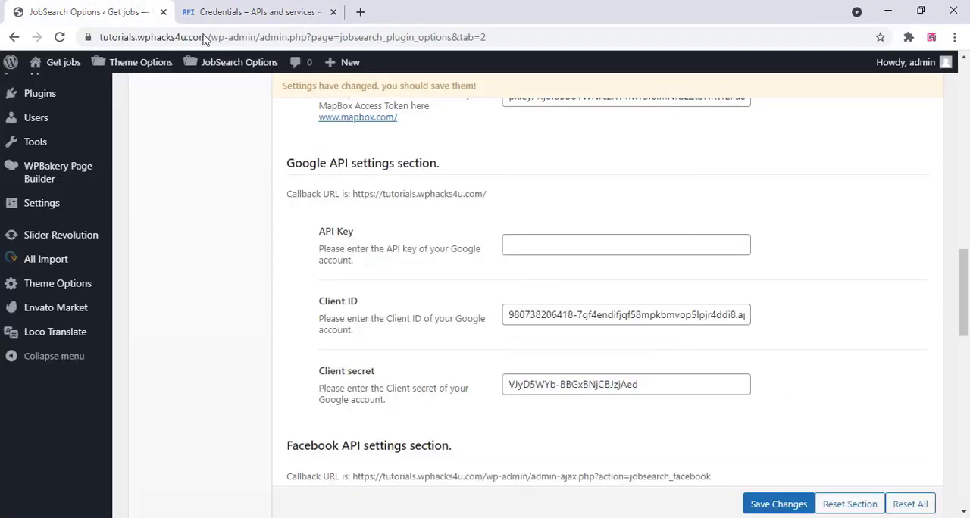
Dismiss the OAuth client created dialog in Google Cloud and save the changed JobSearch options
{"action": "left_click", "coordinate": [235, 9]}
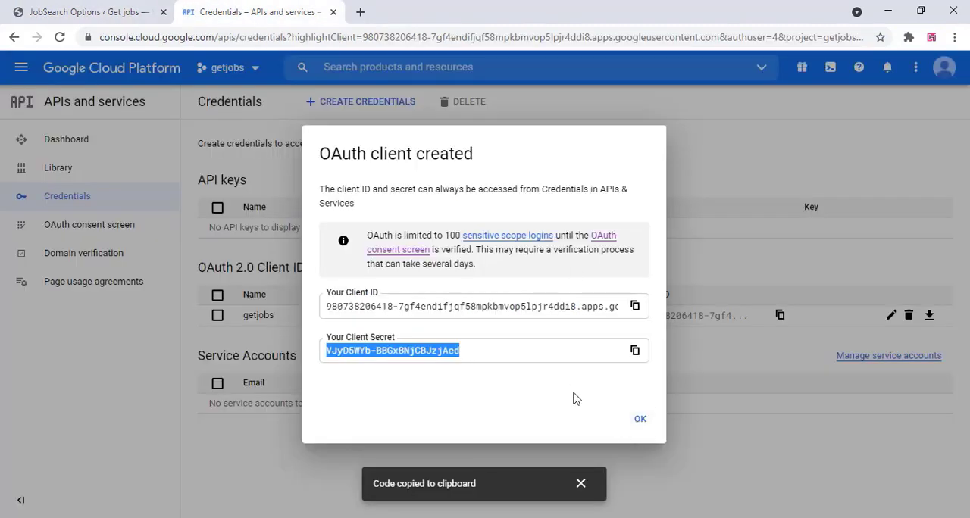
{"action": "left_click", "coordinate": [640, 421]}
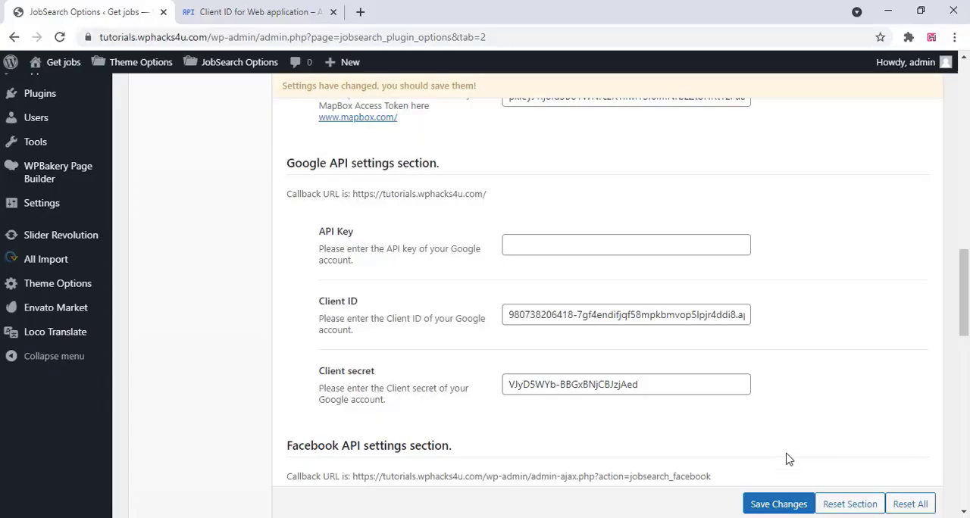
{"action": "left_click", "coordinate": [768, 505]}
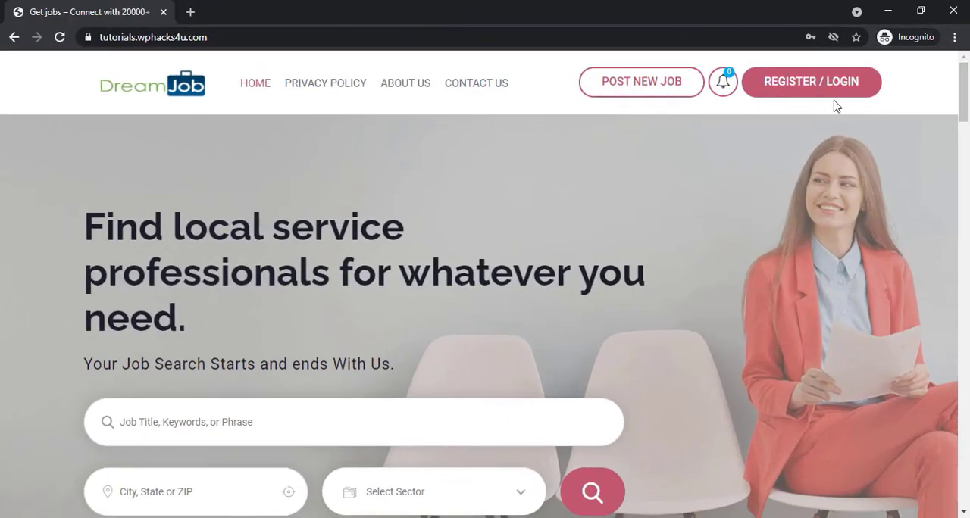
Test Google login from the job site's sign-up form in the incognito window, signing in with a Google account
{"action": "left_click", "coordinate": [803, 93]}
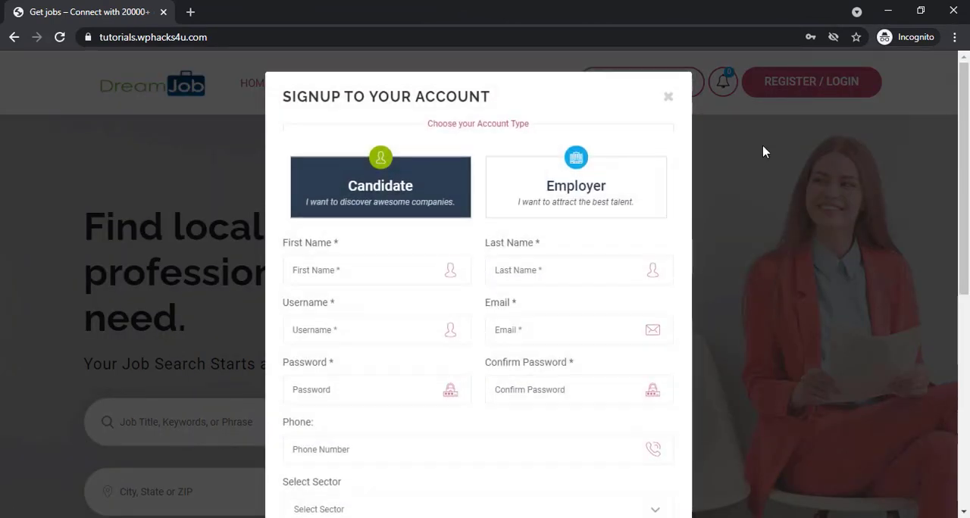
{"action": "scroll", "coordinate": [514, 255], "scroll_direction": "down", "scroll_amount": 4}
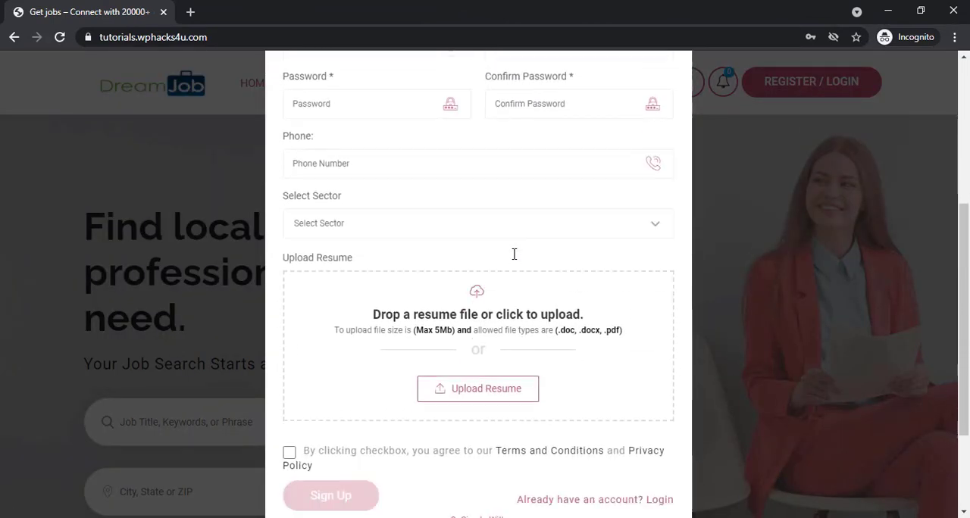
{"action": "scroll", "coordinate": [514, 255], "scroll_direction": "down", "scroll_amount": 2}
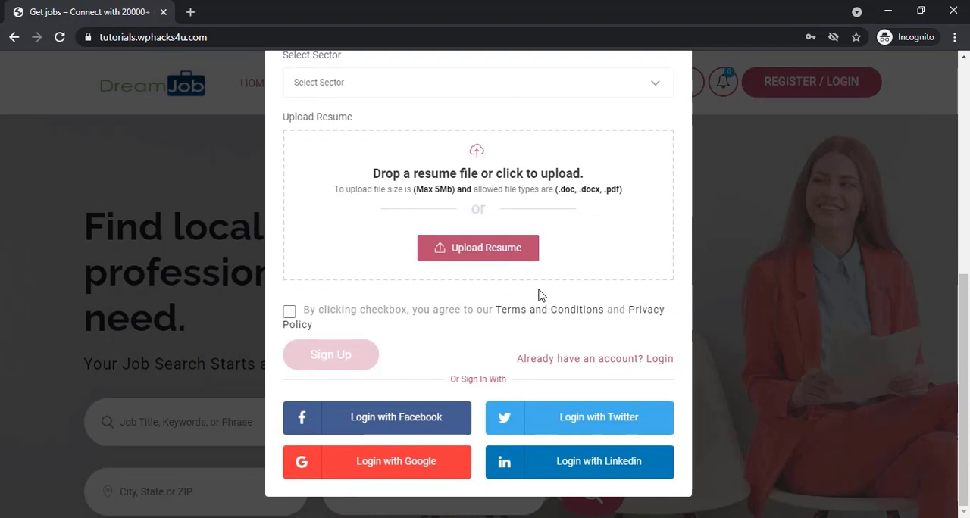
{"action": "left_click", "coordinate": [398, 462]}
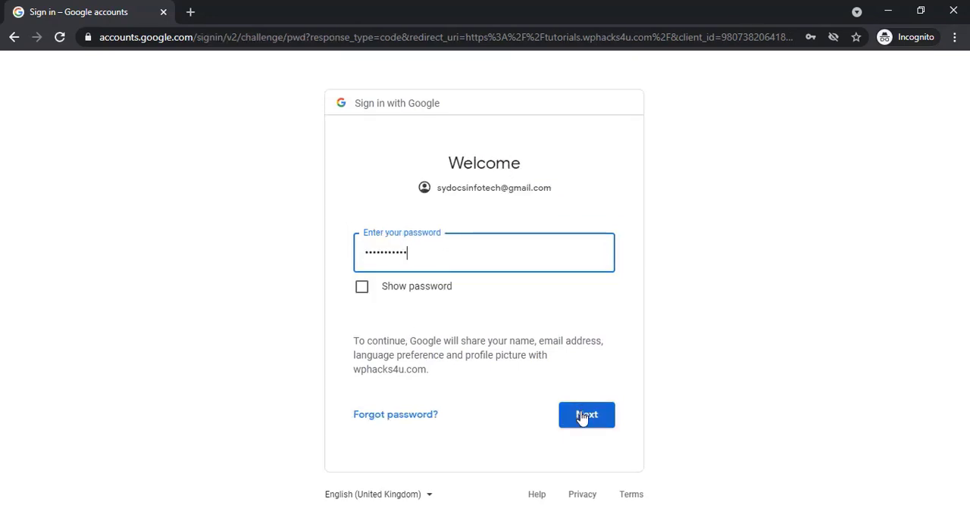
{"action": "left_click", "coordinate": [582, 417]}
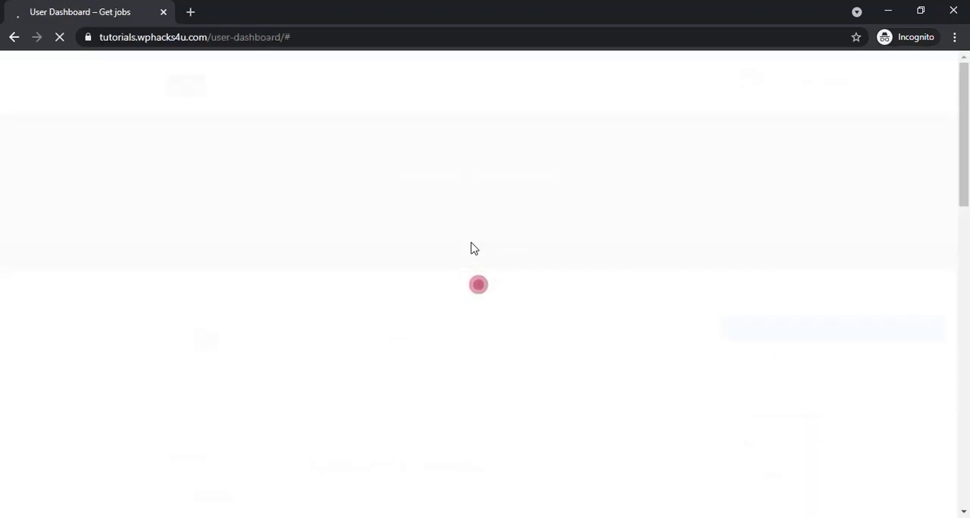
{"action": "scroll", "coordinate": [455, 329], "scroll_direction": "down", "scroll_amount": 3}
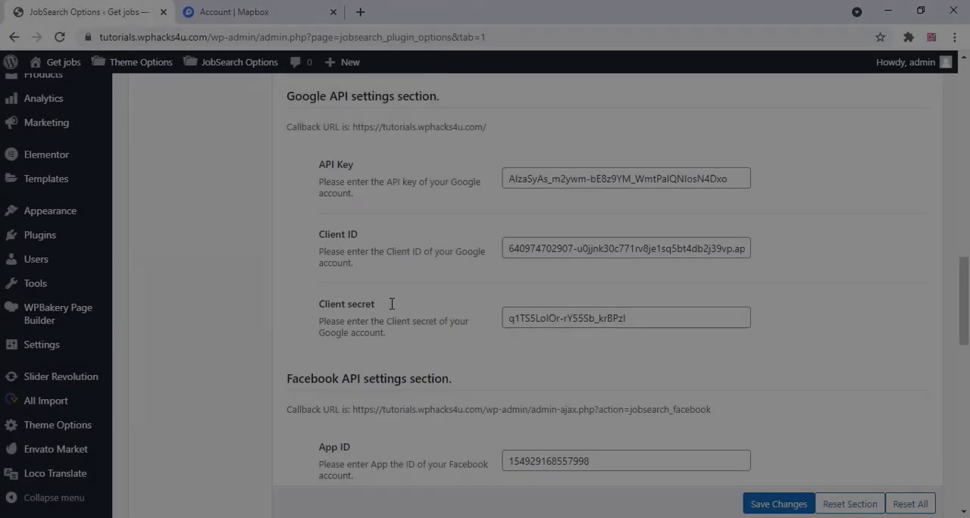
Review the Chat Pusher API settings in JobSearch Options, then sign up on the Pusher site with a Google account
{"action": "scroll", "coordinate": [390, 309], "scroll_direction": "down", "scroll_amount": 3}
{"action": "scroll", "coordinate": [391, 309], "scroll_direction": "down", "scroll_amount": 5}
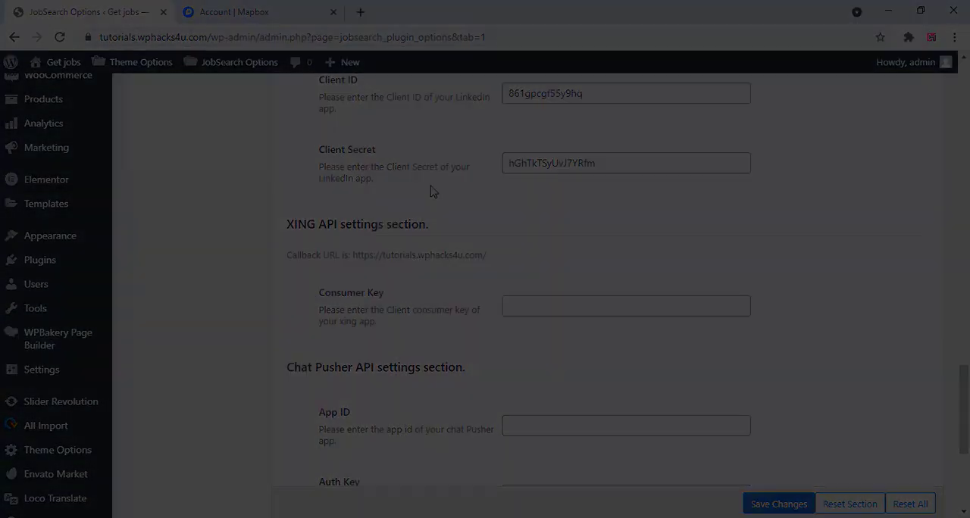
{"action": "scroll", "coordinate": [436, 186], "scroll_direction": "down", "scroll_amount": 3}
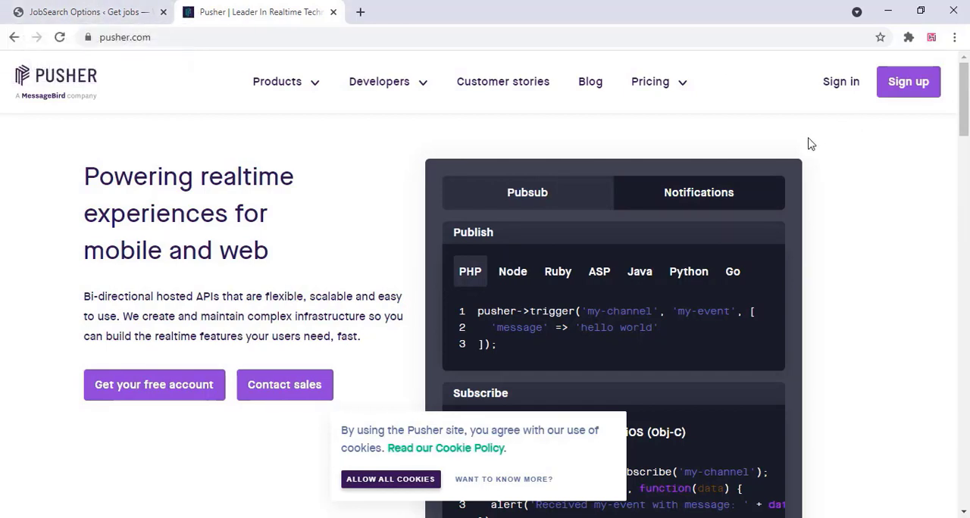
{"action": "left_click", "coordinate": [899, 86]}
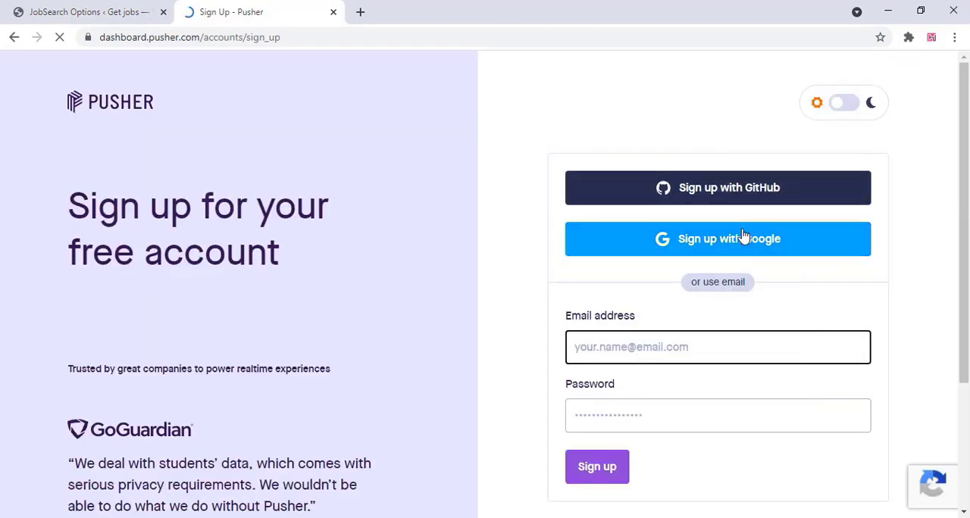
{"action": "left_click", "coordinate": [736, 247]}
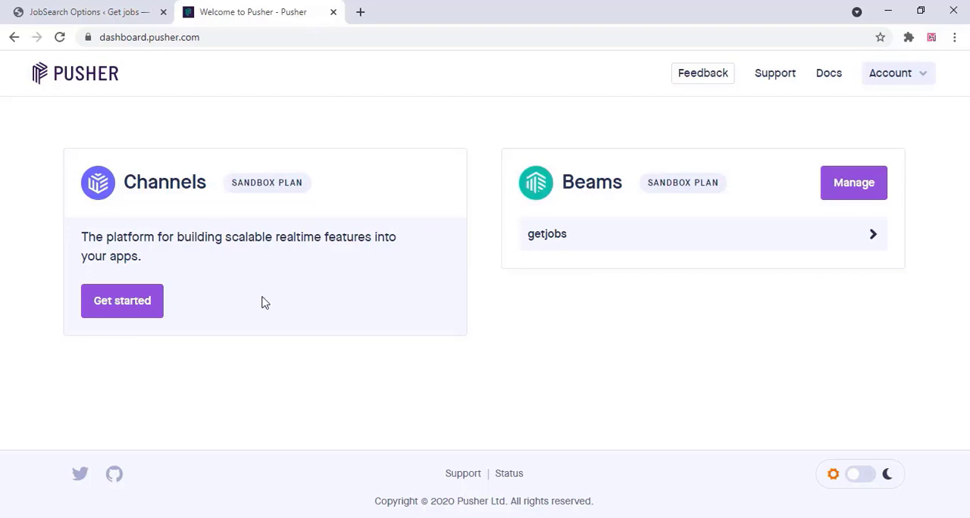
Start a new Pusher Channels app named wphacks4u and choose the ap2 (Asia Pacific (Mumbai)) cluster
{"action": "left_click", "coordinate": [116, 306]}
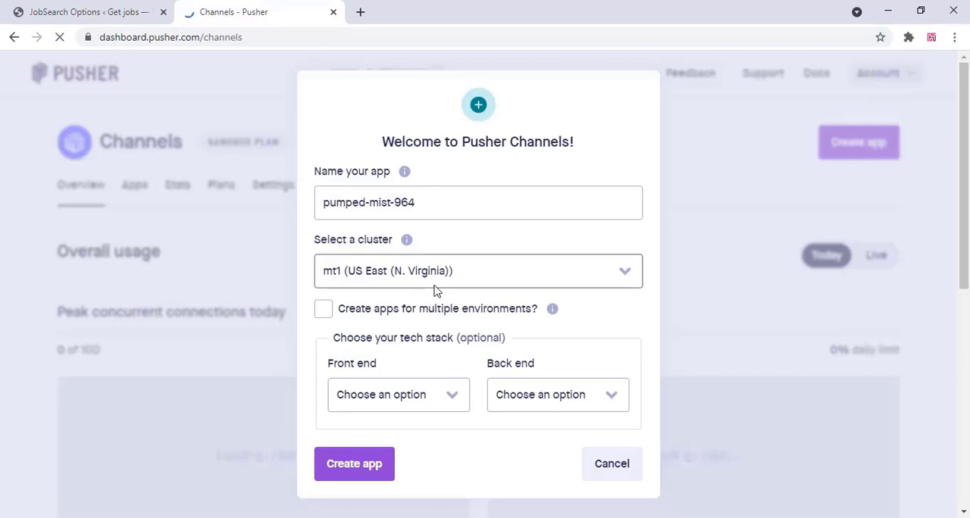
{"action": "left_click", "coordinate": [439, 201]}
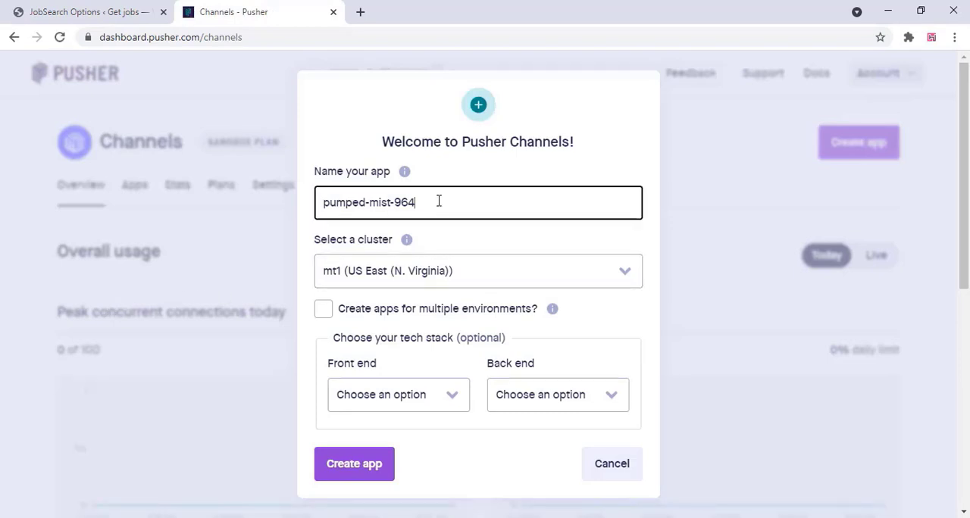
{"action": "left_click_drag", "start_coordinate": [438, 200], "coordinate": [309, 210]}
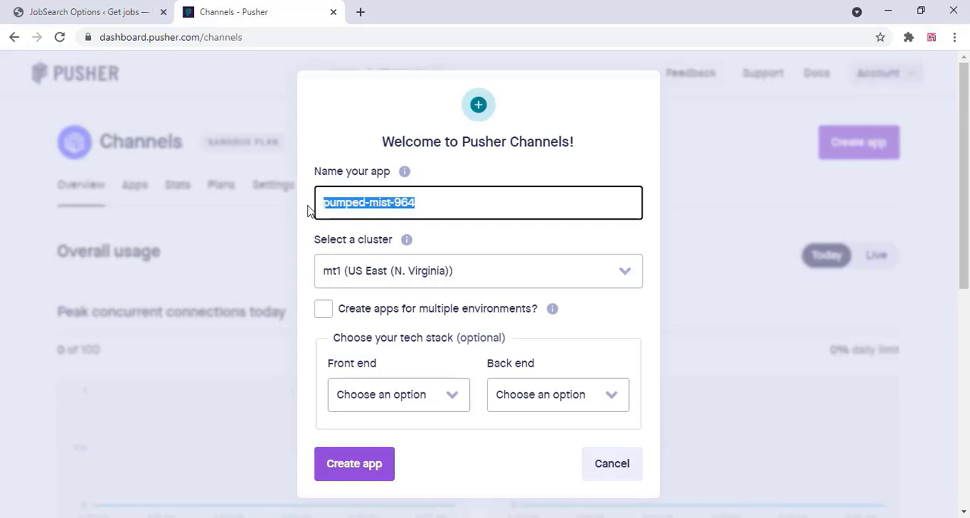
{"action": "type", "text": "wphacks4u"}
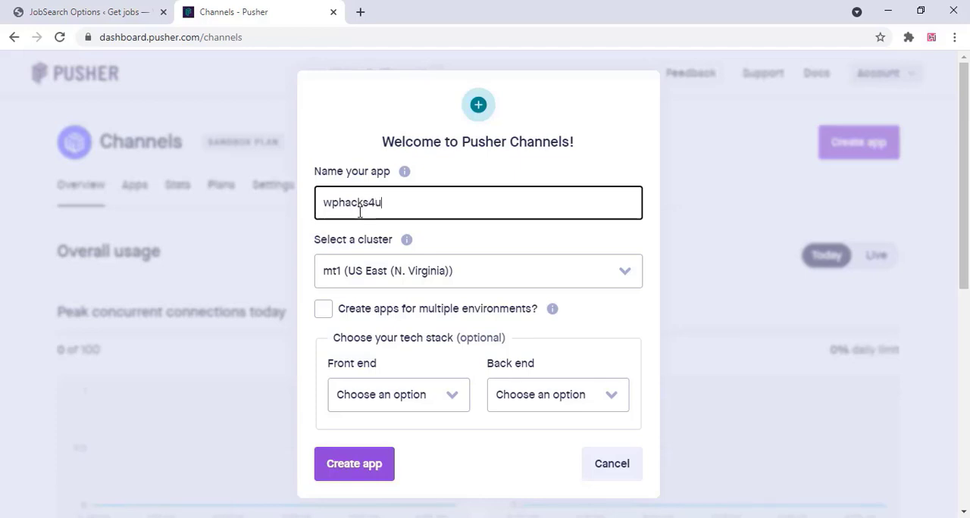
{"action": "left_click", "coordinate": [378, 276]}
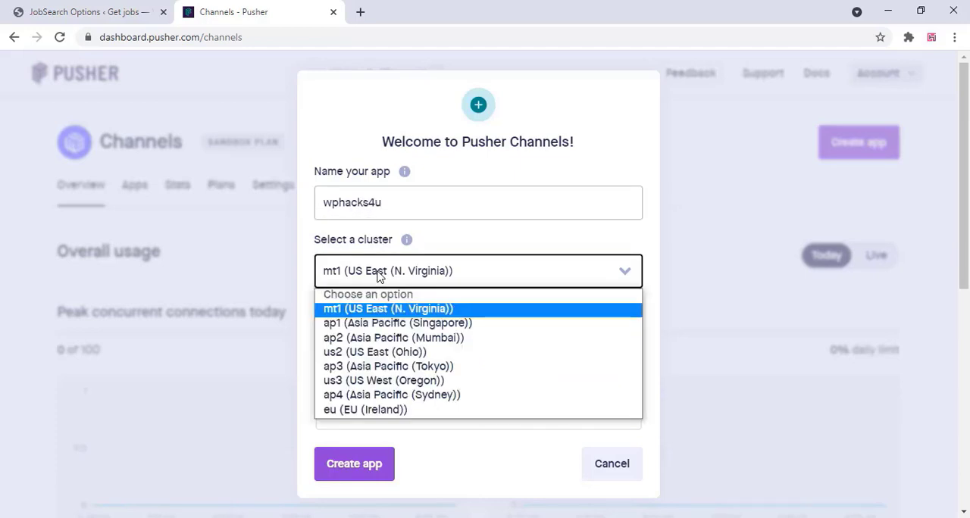
{"action": "left_click", "coordinate": [385, 340]}
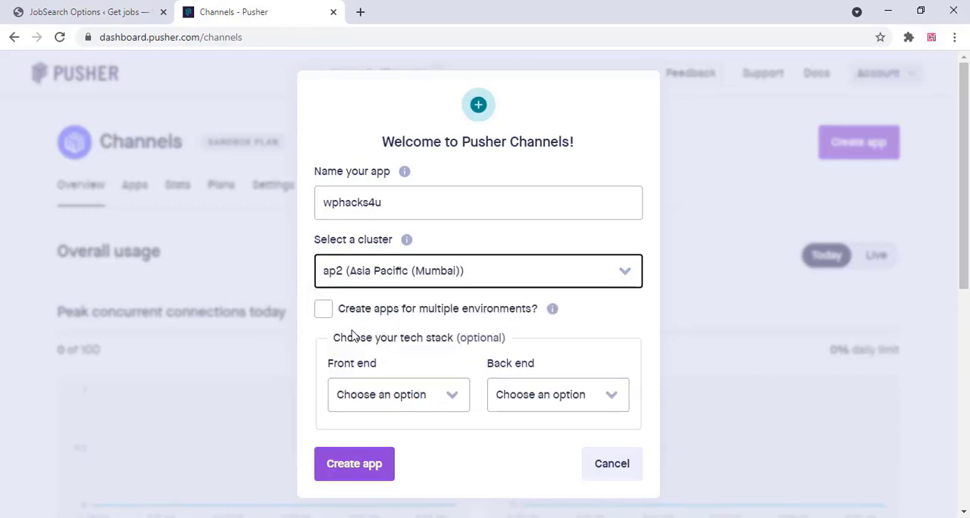
Enable apps for multiple environments, choose JQuery as front end and PHP as back end, and create the apps
{"action": "mouse_move", "coordinate": [556, 314]}
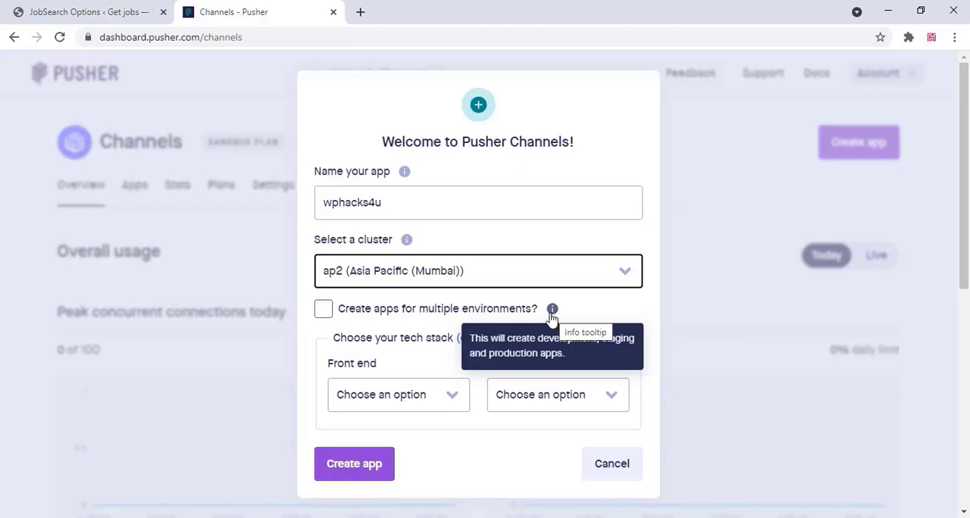
{"action": "left_click", "coordinate": [323, 309]}
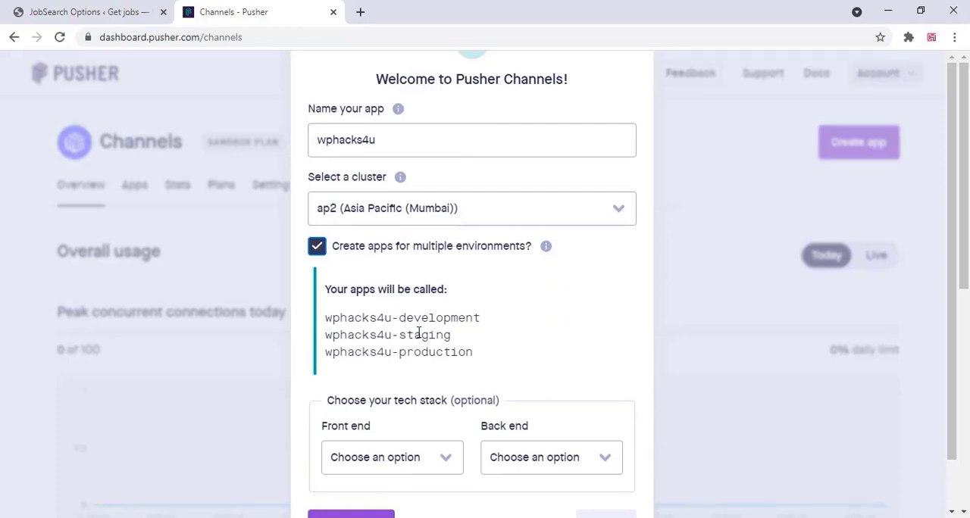
{"action": "scroll", "coordinate": [416, 338], "scroll_direction": "down", "scroll_amount": 1}
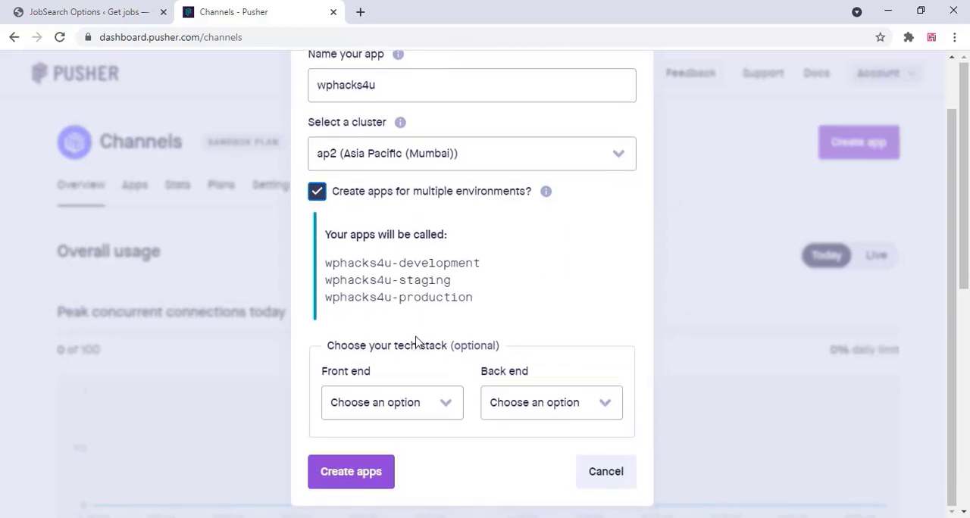
{"action": "left_click", "coordinate": [432, 408]}
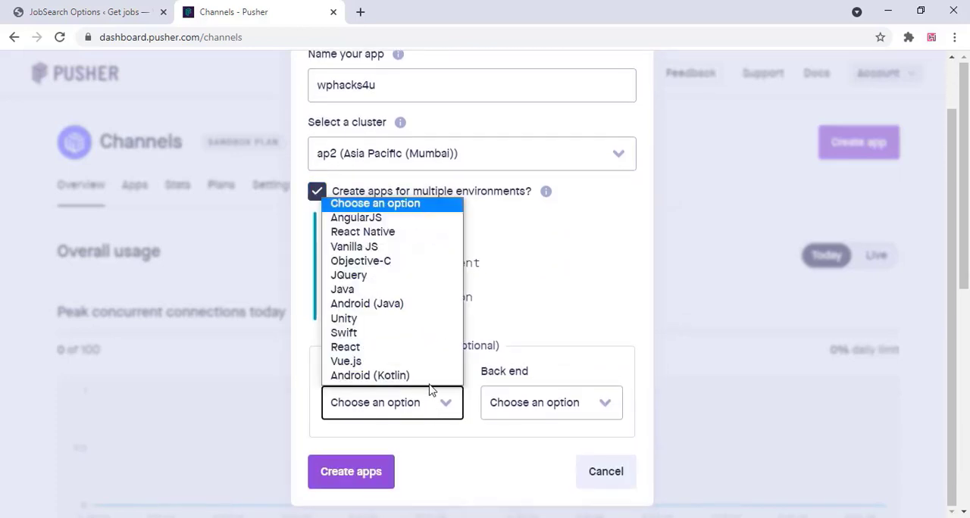
{"action": "left_click", "coordinate": [381, 276]}
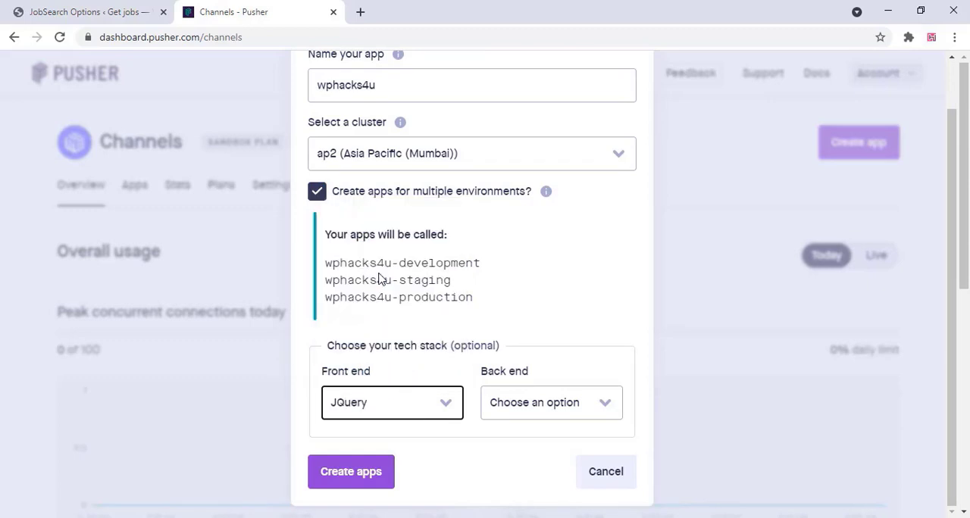
{"action": "left_click", "coordinate": [558, 402]}
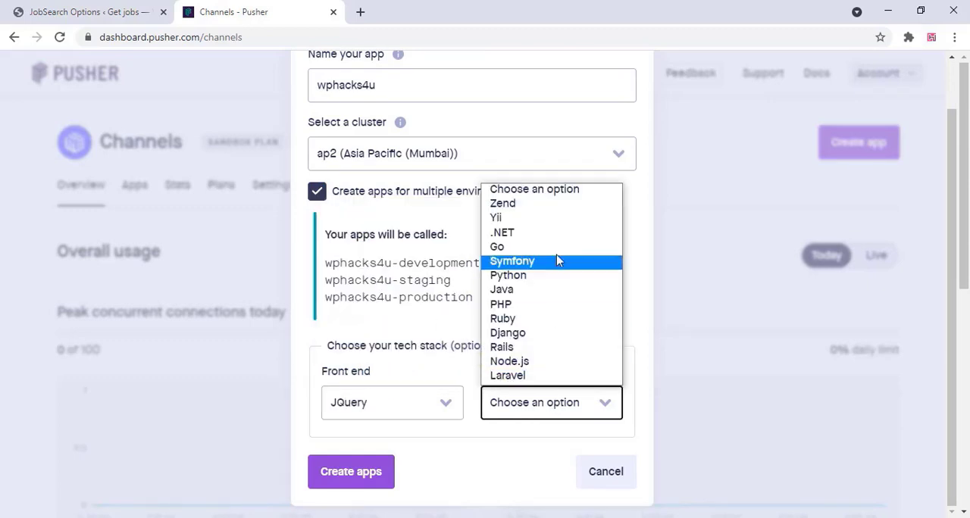
{"action": "left_click", "coordinate": [537, 304]}
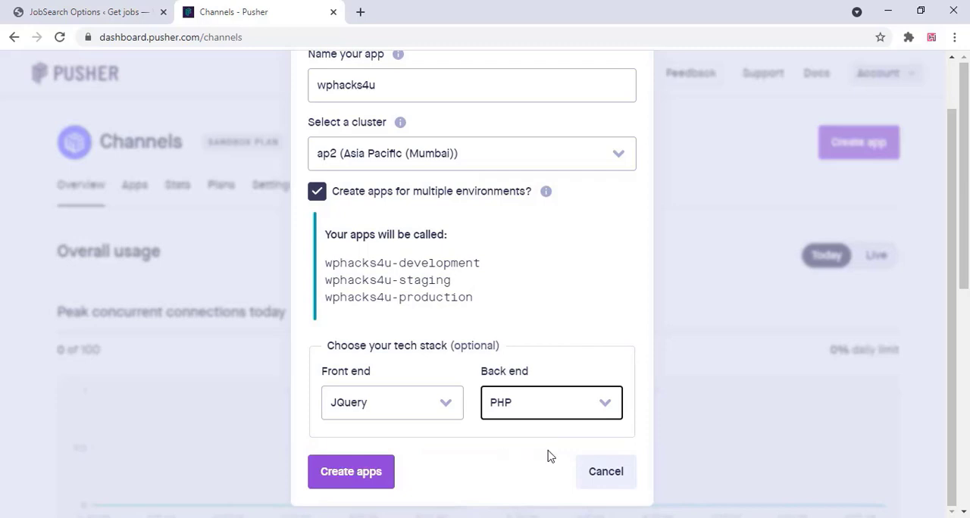
{"action": "left_click", "coordinate": [376, 475]}
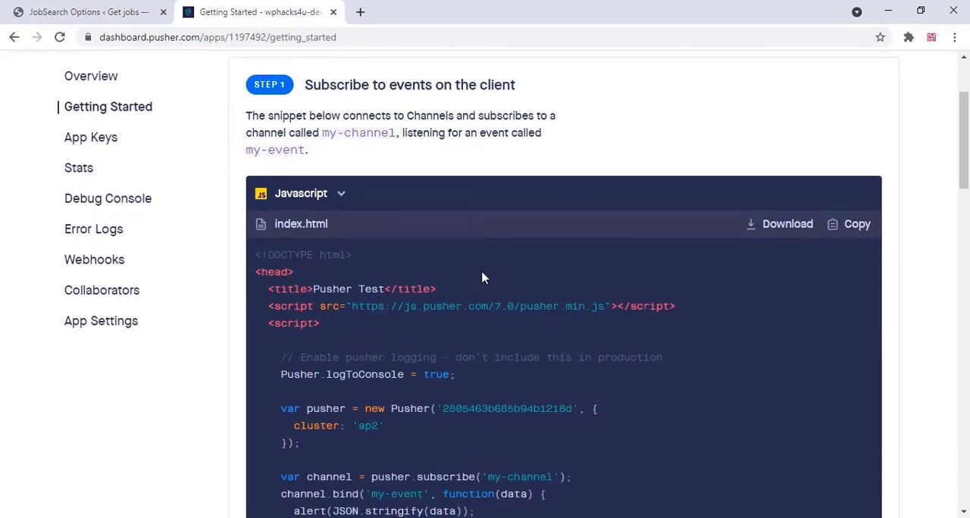
Copy the app ID from the wphacks4u-development app keys in Pusher into the App ID of the Chat Pusher API settings
{"action": "scroll", "coordinate": [482, 279], "scroll_direction": "down", "scroll_amount": 4}
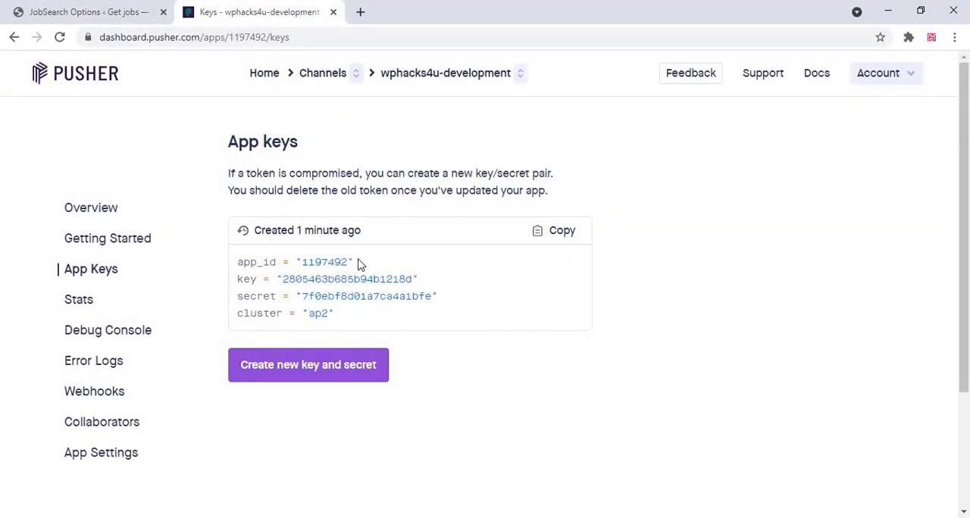
{"action": "left_click_drag", "start_coordinate": [349, 262], "coordinate": [302, 263]}
{"action": "key", "text": "ctrl+c"}
{"action": "right_click", "coordinate": [315, 262]}
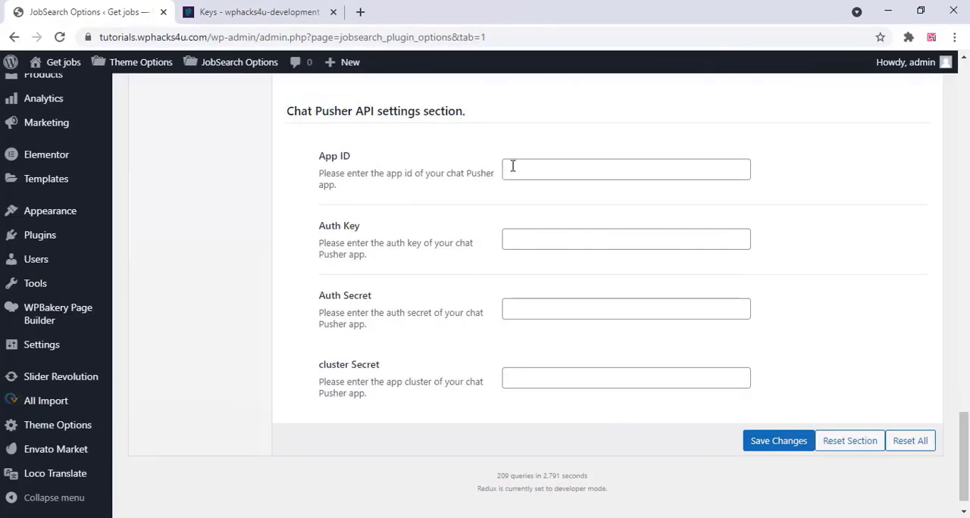
{"action": "left_click", "coordinate": [512, 168]}
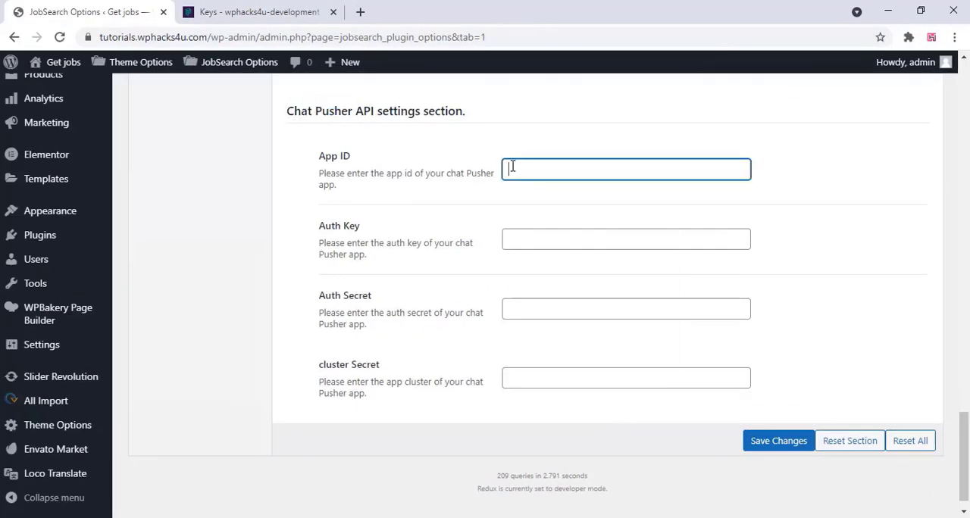
{"action": "right_click", "coordinate": [512, 168]}
{"action": "left_click", "coordinate": [554, 277]}
Copy the key from the Pusher app keys into the Auth Key of the JobSearch Chat Pusher API settings
{"action": "left_click", "coordinate": [210, 14]}
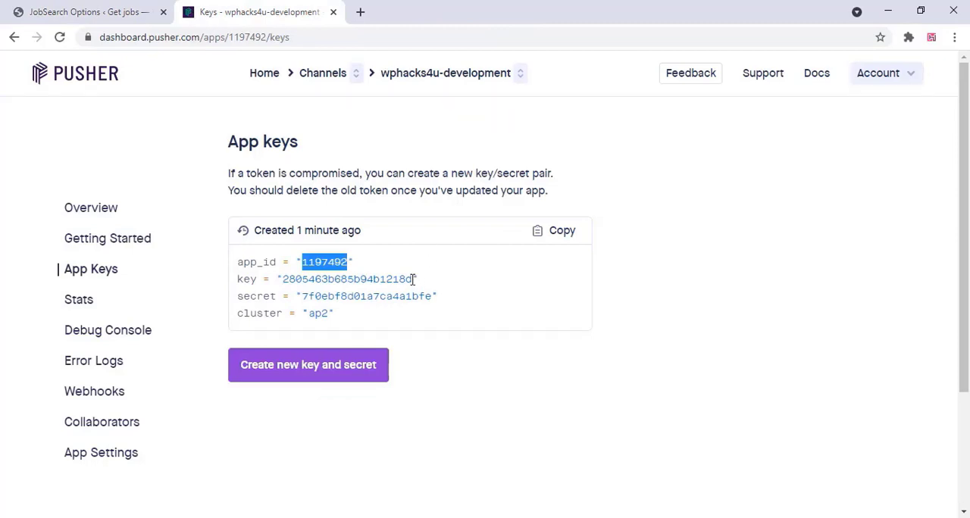
{"action": "left_click_drag", "start_coordinate": [414, 279], "coordinate": [282, 279]}
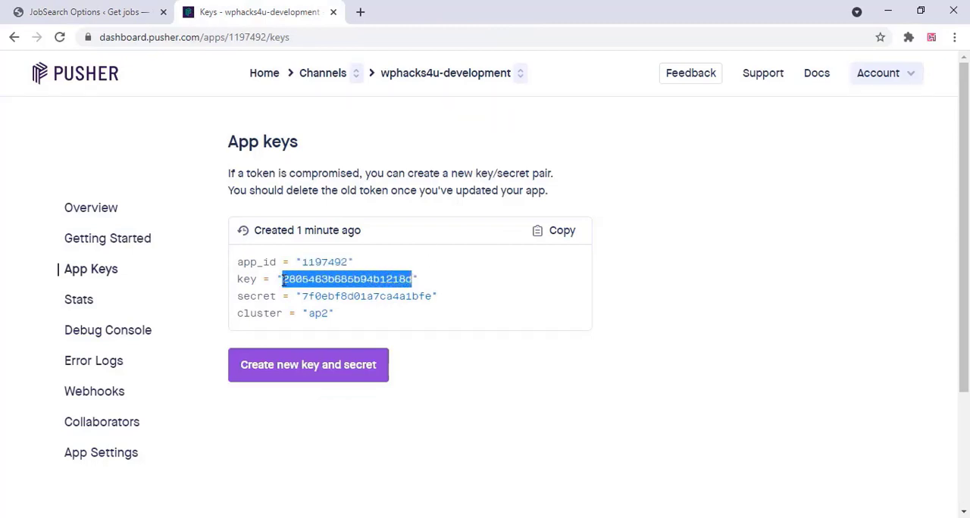
{"action": "right_click", "coordinate": [297, 279]}
{"action": "left_click", "coordinate": [322, 286]}
{"action": "left_click", "coordinate": [59, 13]}
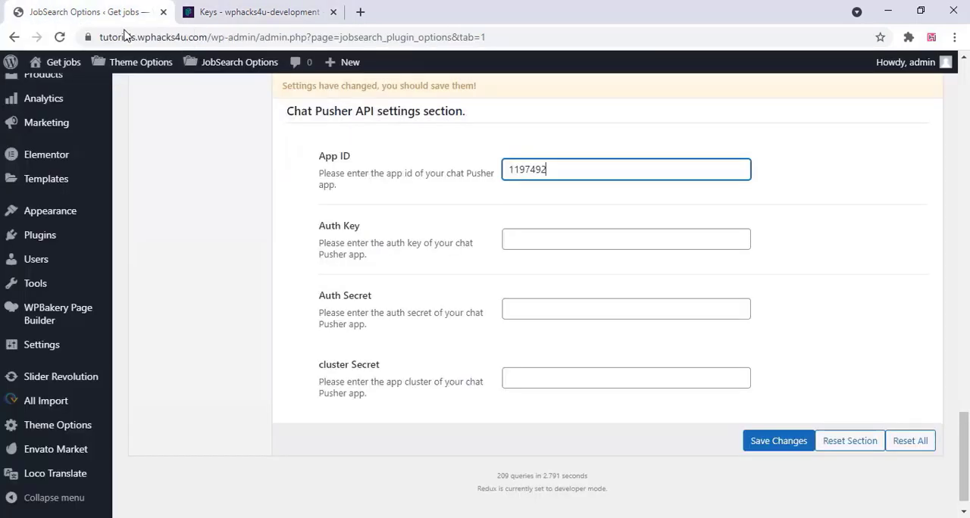
{"action": "right_click", "coordinate": [506, 239]}
{"action": "left_click", "coordinate": [541, 351]}
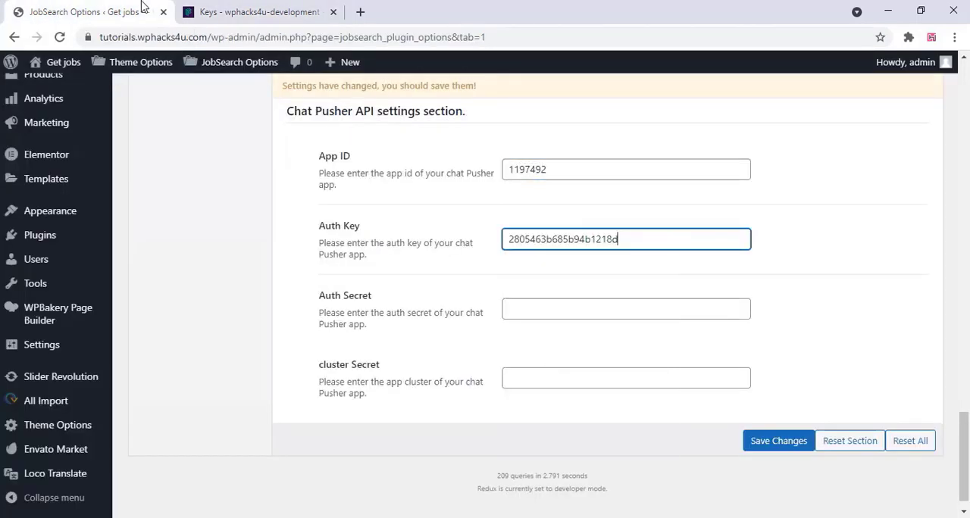
Copy the secret from the Pusher app keys into the Auth Secret of the JobSearch Chat Pusher API settings
{"action": "left_click", "coordinate": [252, 15]}
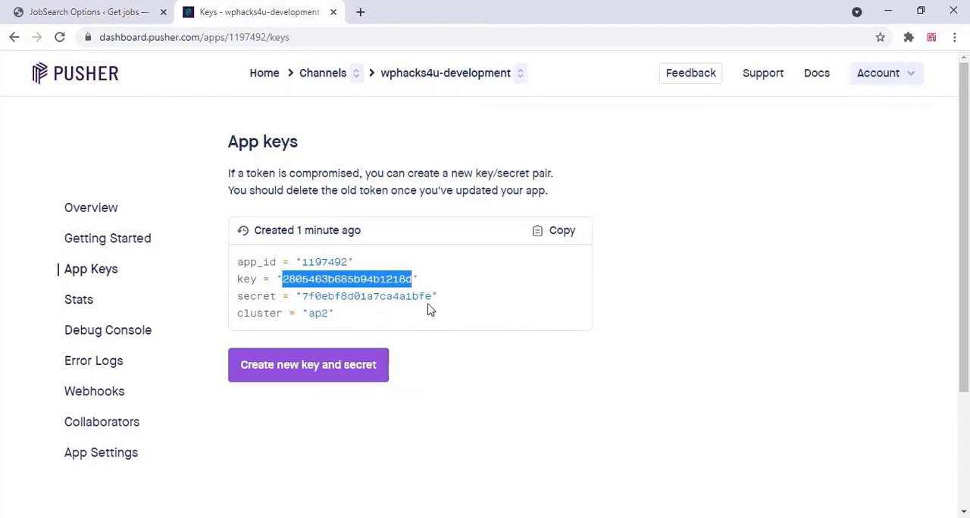
{"action": "left_click_drag", "start_coordinate": [434, 296], "coordinate": [304, 297]}
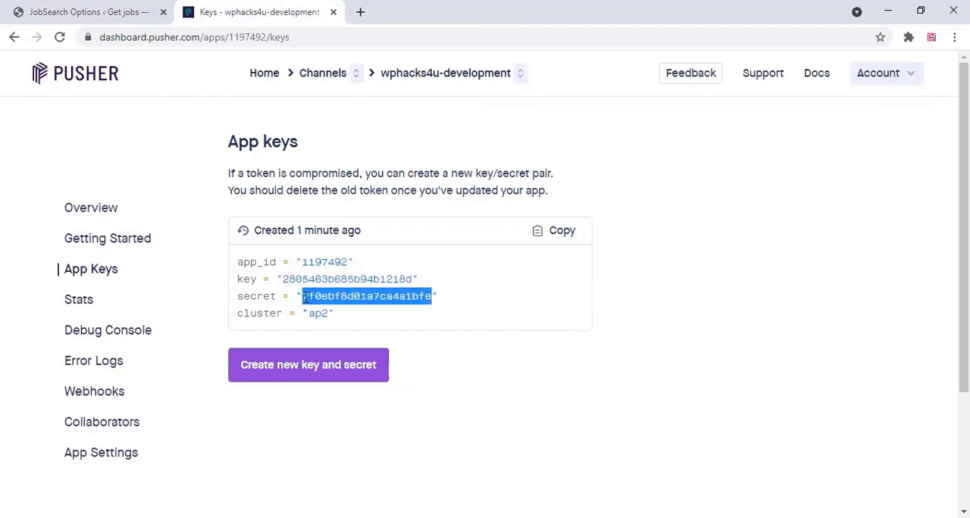
{"action": "right_click", "coordinate": [319, 297]}
{"action": "left_click", "coordinate": [350, 309]}
{"action": "left_click", "coordinate": [101, 11]}
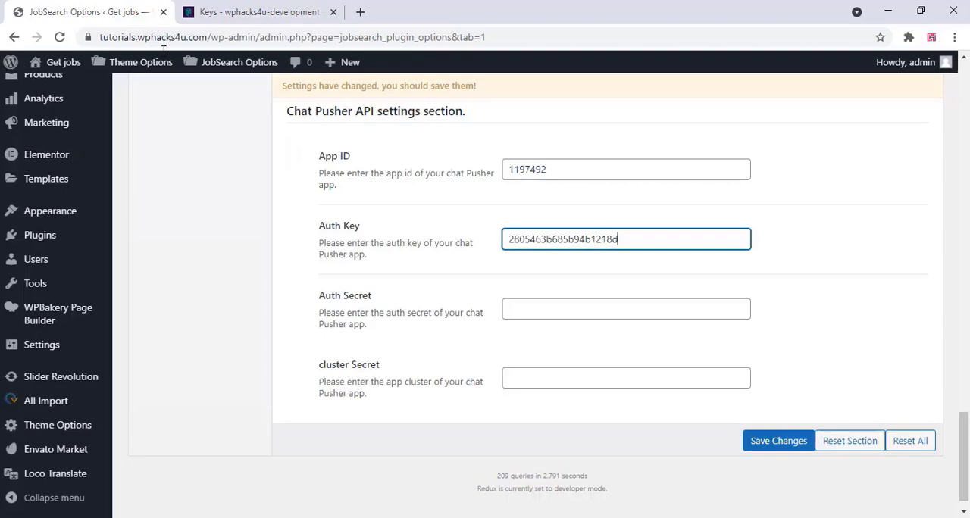
{"action": "right_click", "coordinate": [514, 307]}
{"action": "left_click", "coordinate": [561, 191]}
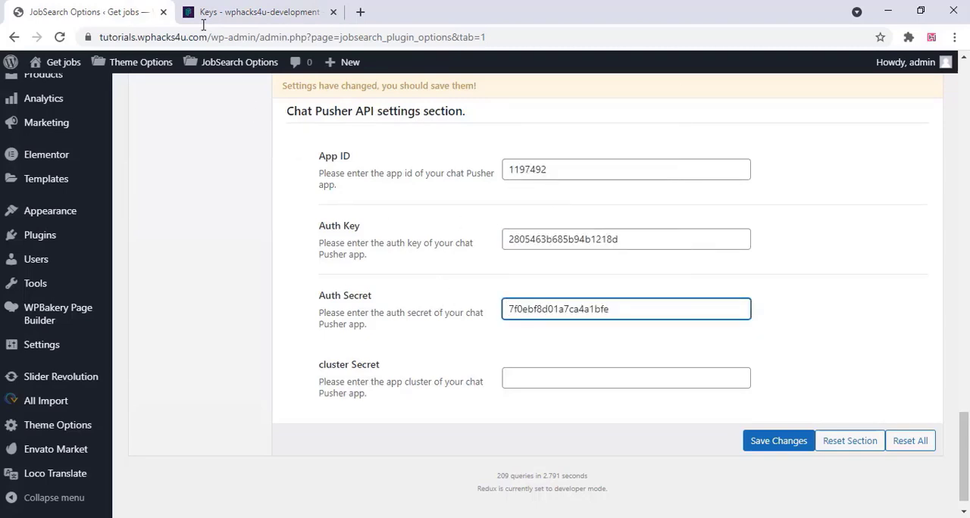
Copy the cluster value ap2 from the Pusher app keys into the cluster Secret field of the JobSearch Chat Pusher API settings
{"action": "left_click", "coordinate": [262, 12]}
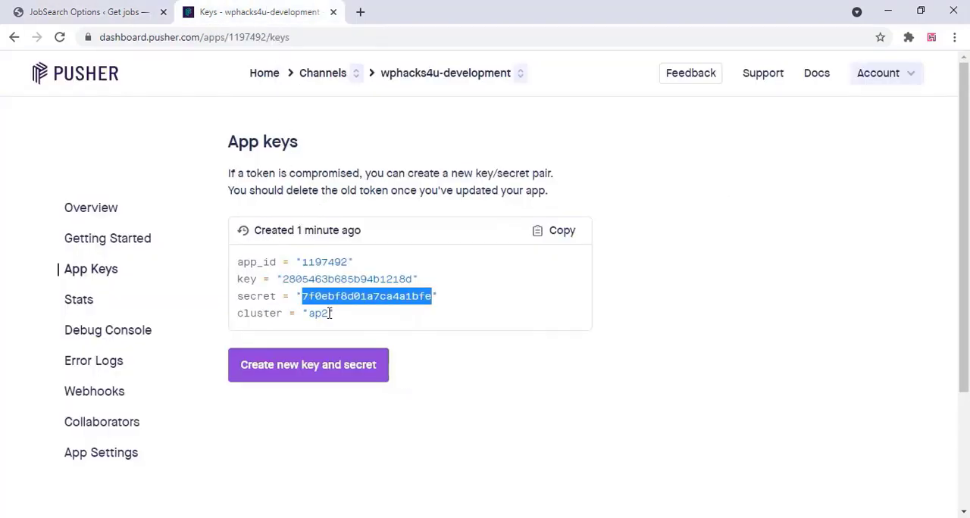
{"action": "left_click_drag", "start_coordinate": [330, 313], "coordinate": [324, 313]}
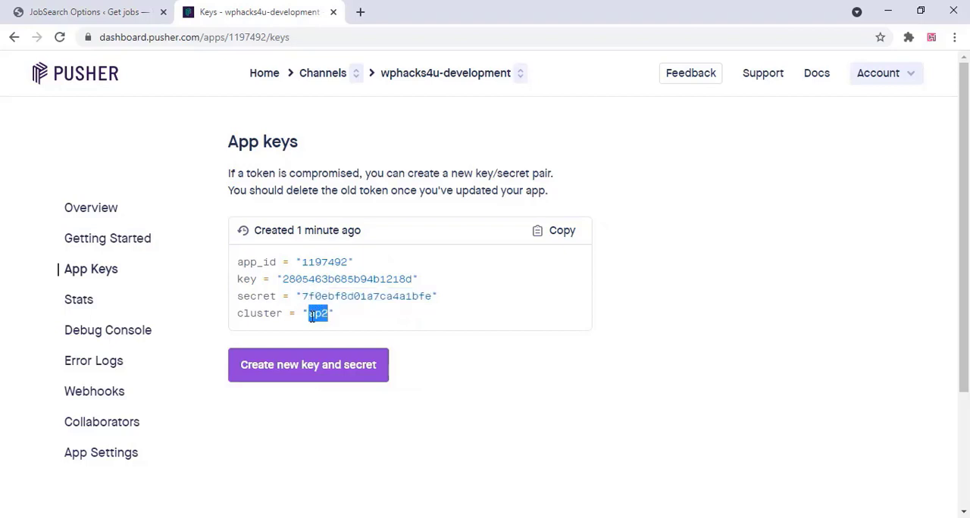
{"action": "right_click", "coordinate": [311, 317]}
{"action": "left_click", "coordinate": [339, 329]}
{"action": "left_click", "coordinate": [76, 13]}
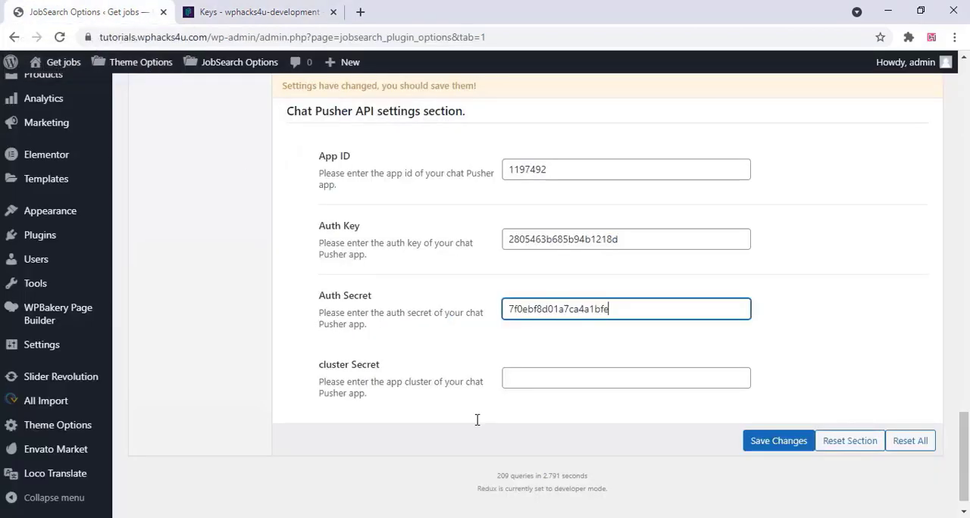
{"action": "right_click", "coordinate": [506, 383]}
{"action": "left_click", "coordinate": [531, 328]}
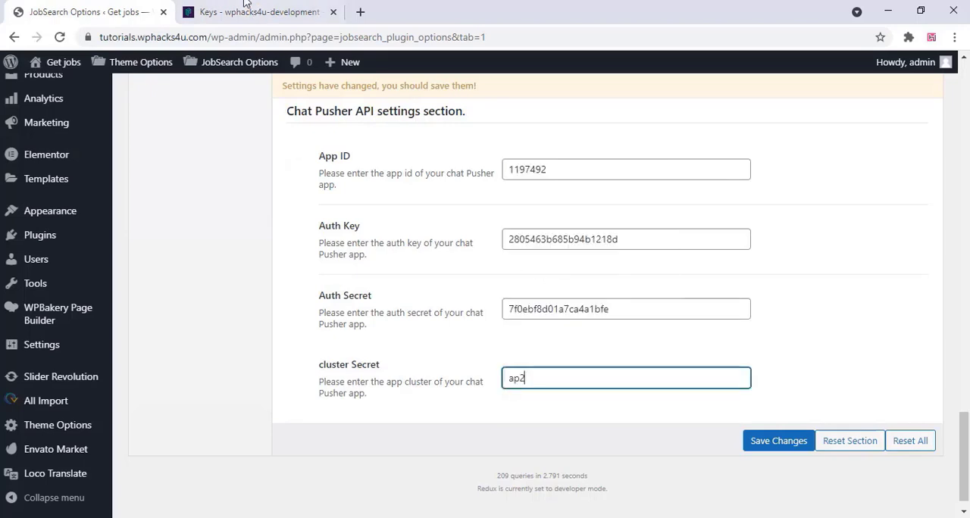
{"action": "left_click", "coordinate": [249, 12]}
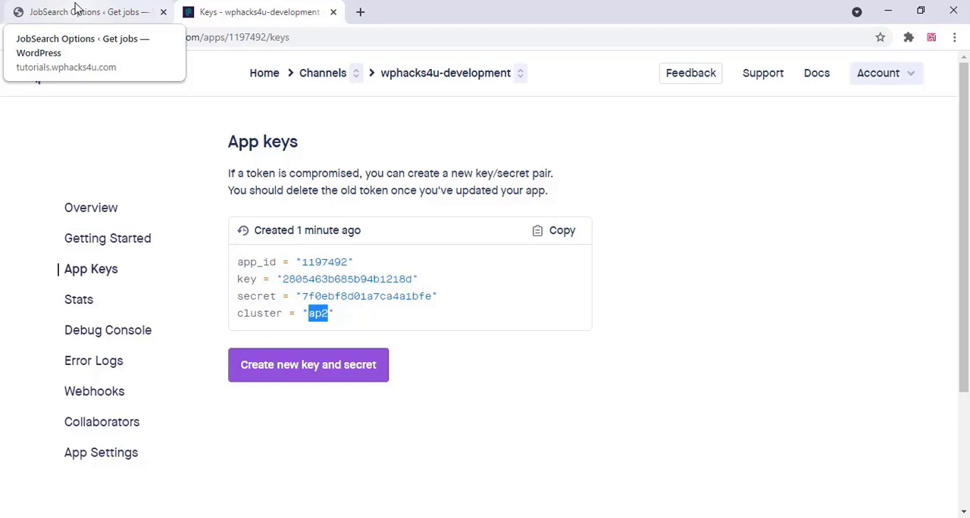
{"action": "left_click", "coordinate": [76, 7]}
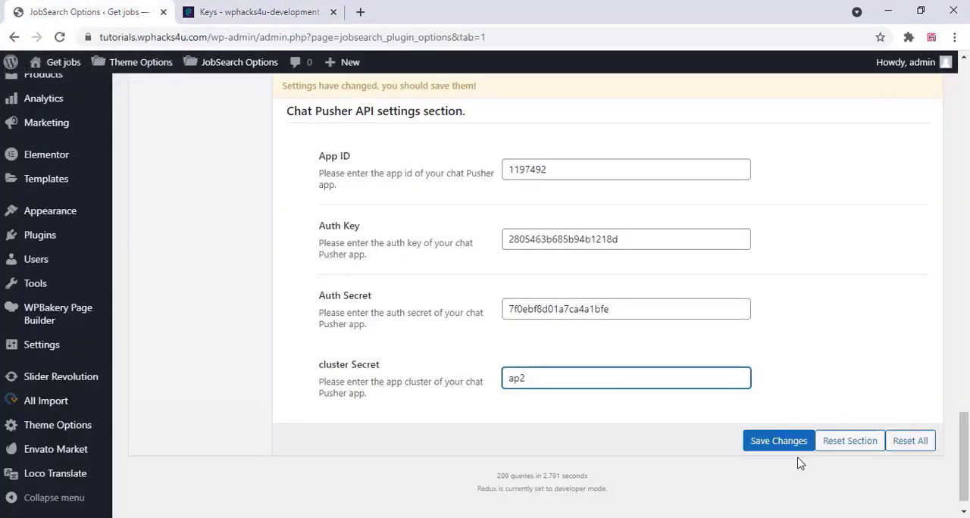
Save the changed JobSearch API settings
{"action": "left_click", "coordinate": [781, 444]}
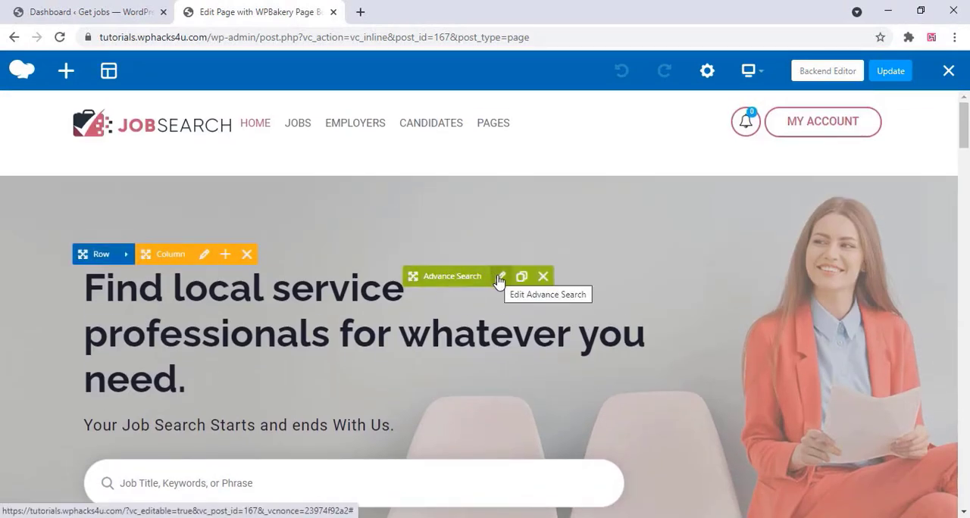
Review the general, fields, color and design settings of the homepage's Advance Search element and close them without changes
{"action": "left_click", "coordinate": [501, 279]}
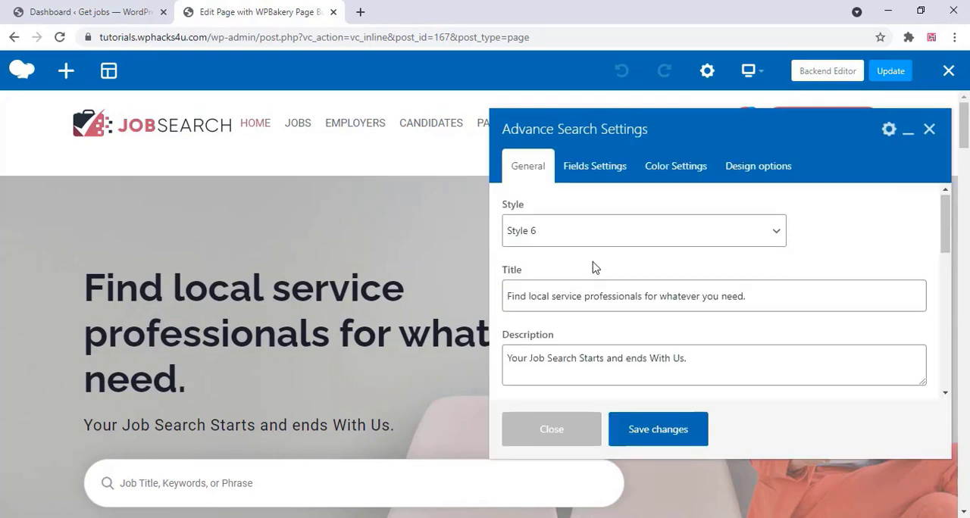
{"action": "scroll", "coordinate": [594, 264], "scroll_direction": "down", "scroll_amount": 6}
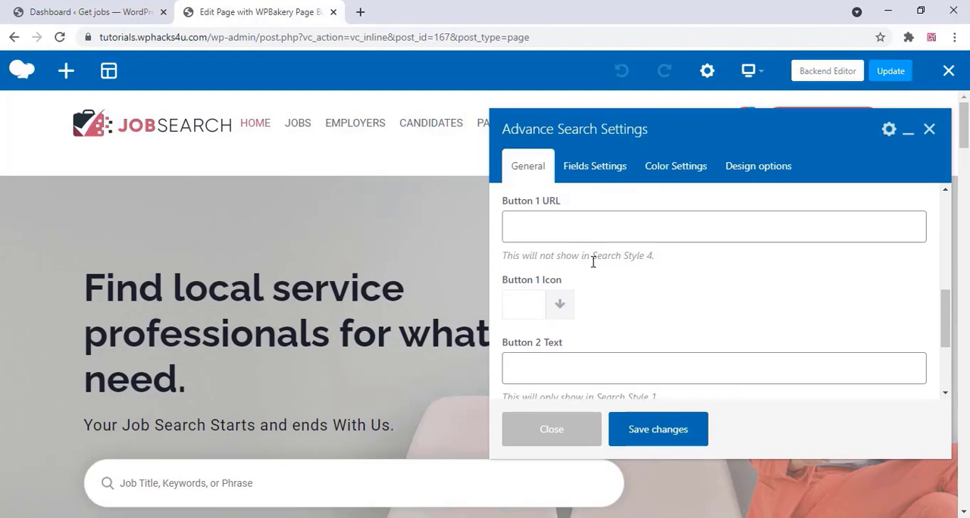
{"action": "scroll", "coordinate": [593, 261], "scroll_direction": "down", "scroll_amount": 2}
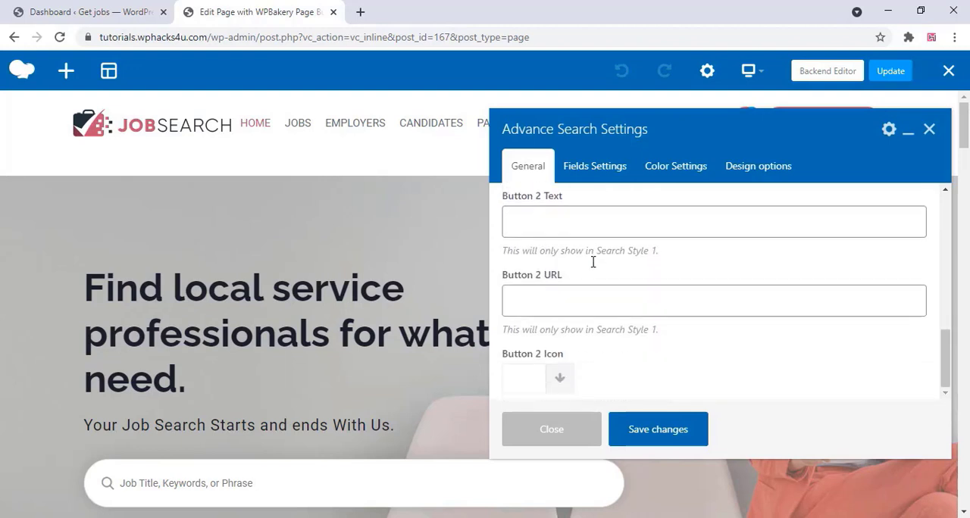
{"action": "left_click", "coordinate": [588, 168]}
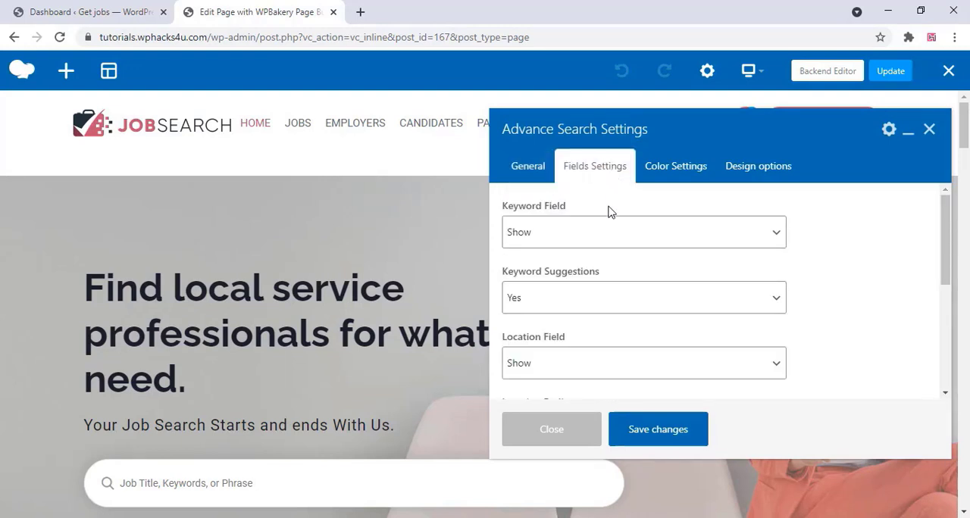
{"action": "left_click", "coordinate": [669, 171]}
{"action": "scroll", "coordinate": [656, 259], "scroll_direction": "down", "scroll_amount": 1}
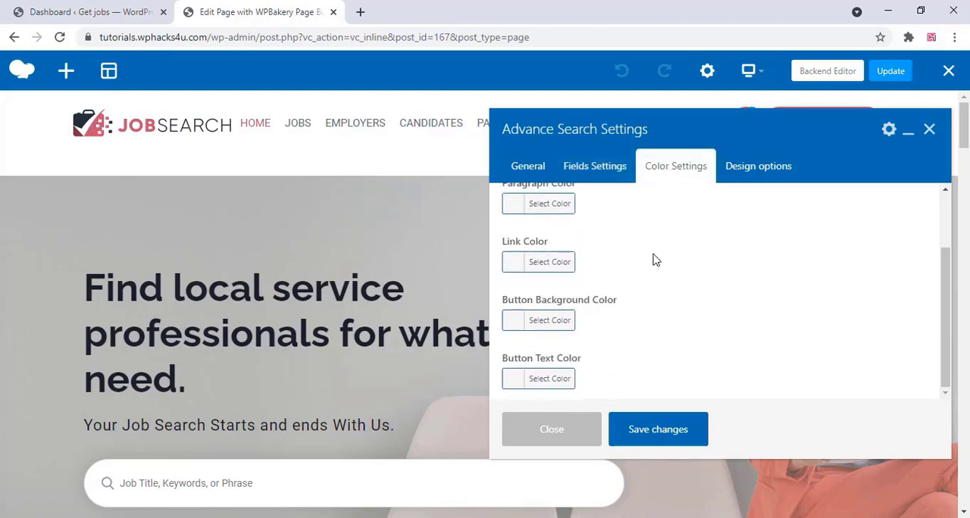
{"action": "scroll", "coordinate": [656, 258], "scroll_direction": "up", "scroll_amount": 1}
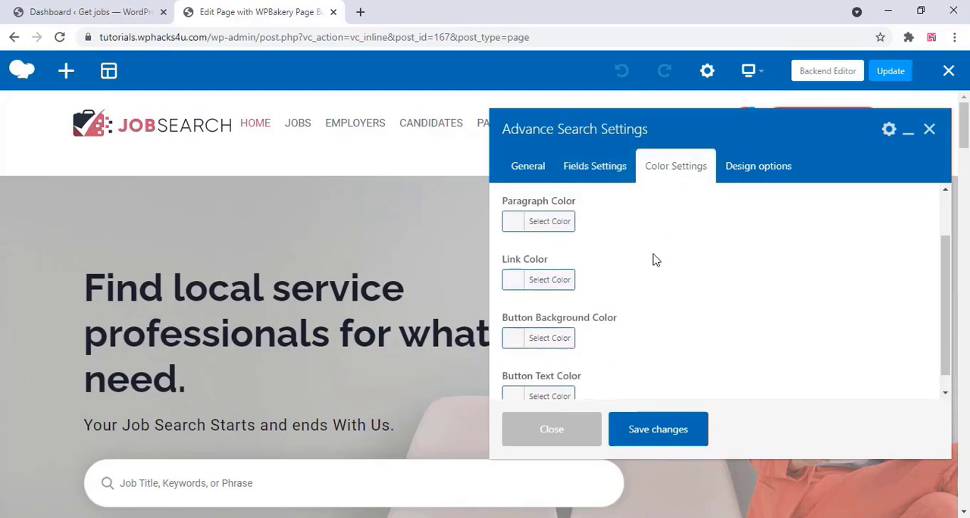
{"action": "left_click", "coordinate": [751, 176]}
{"action": "scroll", "coordinate": [678, 264], "scroll_direction": "down", "scroll_amount": 2}
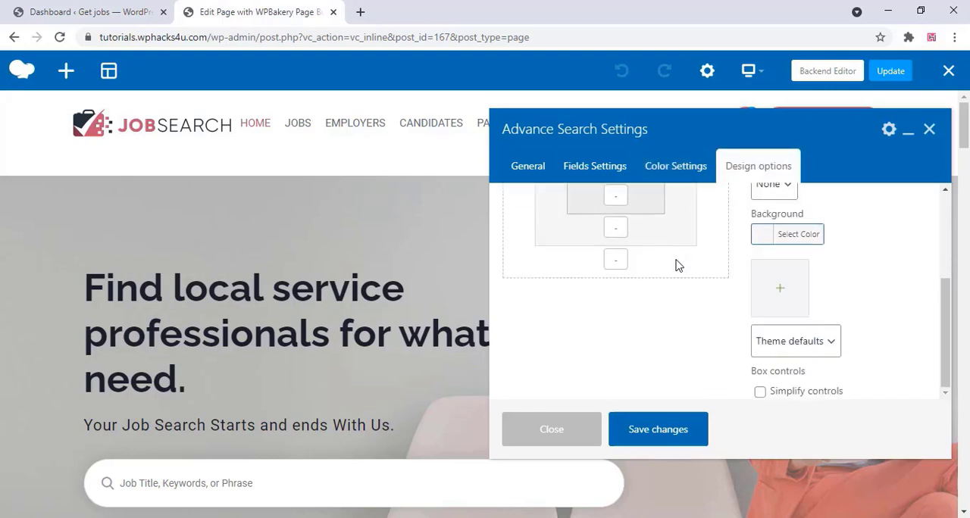
{"action": "scroll", "coordinate": [677, 265], "scroll_direction": "up", "scroll_amount": 2}
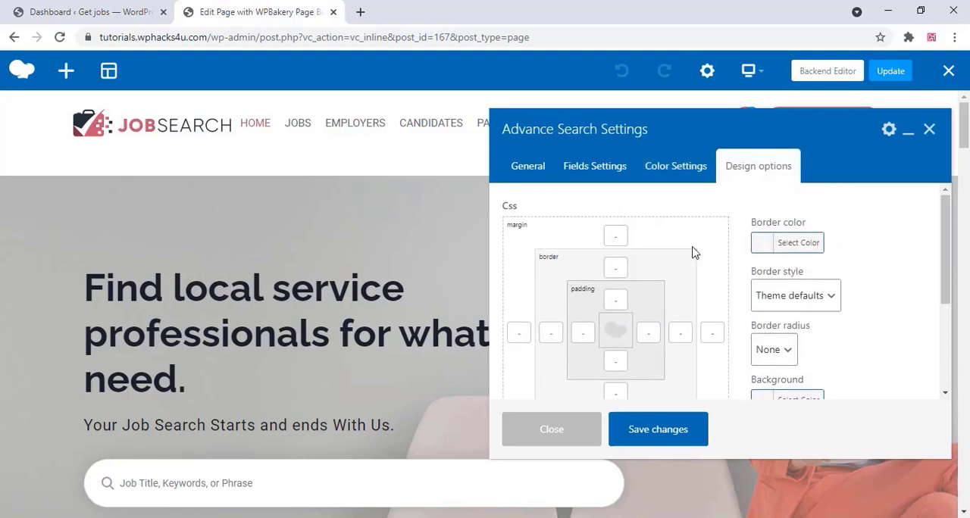
{"action": "left_click", "coordinate": [527, 168]}
{"action": "scroll", "coordinate": [640, 231], "scroll_direction": "down", "scroll_amount": 8}
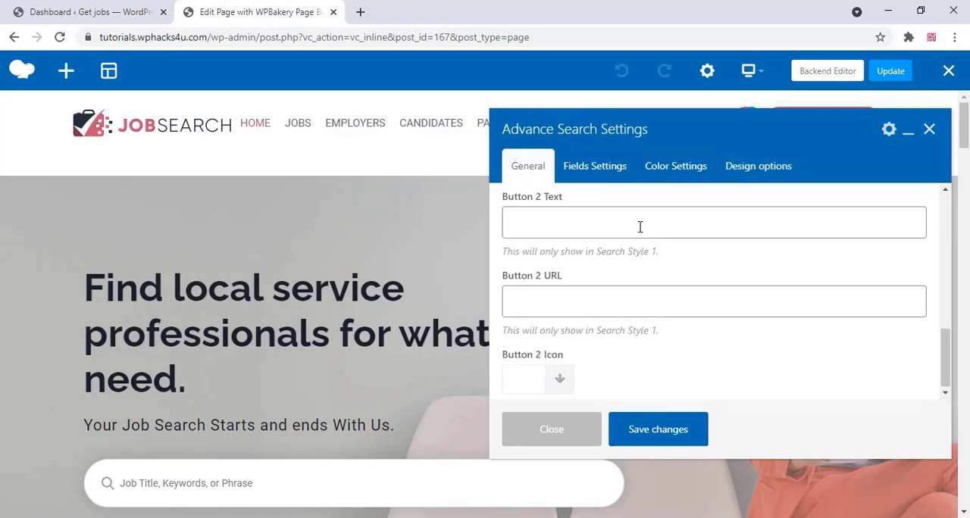
{"action": "scroll", "coordinate": [641, 227], "scroll_direction": "up", "scroll_amount": 8}
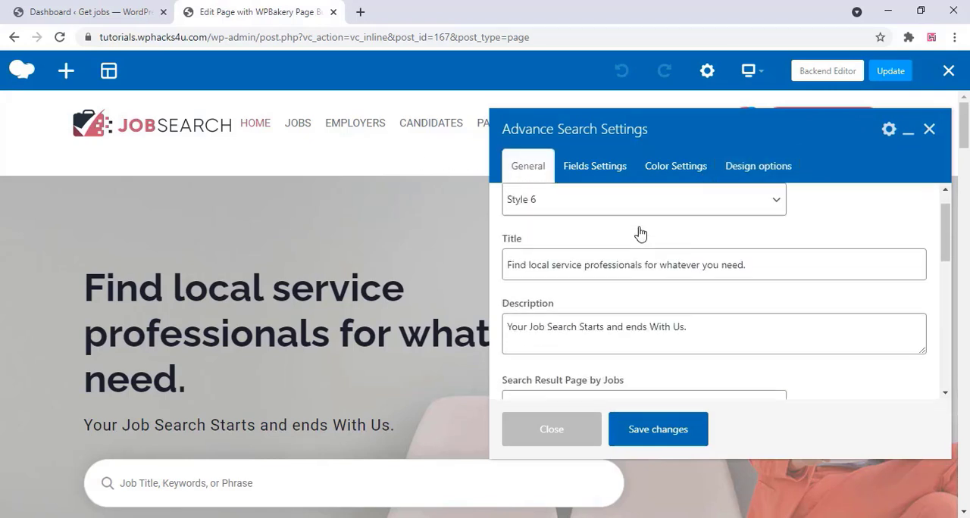
{"action": "left_click", "coordinate": [929, 133]}
Look at the settings of the "Whatever you need, our experts deliver to you." section heading and close them
{"action": "scroll", "coordinate": [548, 221], "scroll_direction": "down", "scroll_amount": 5}
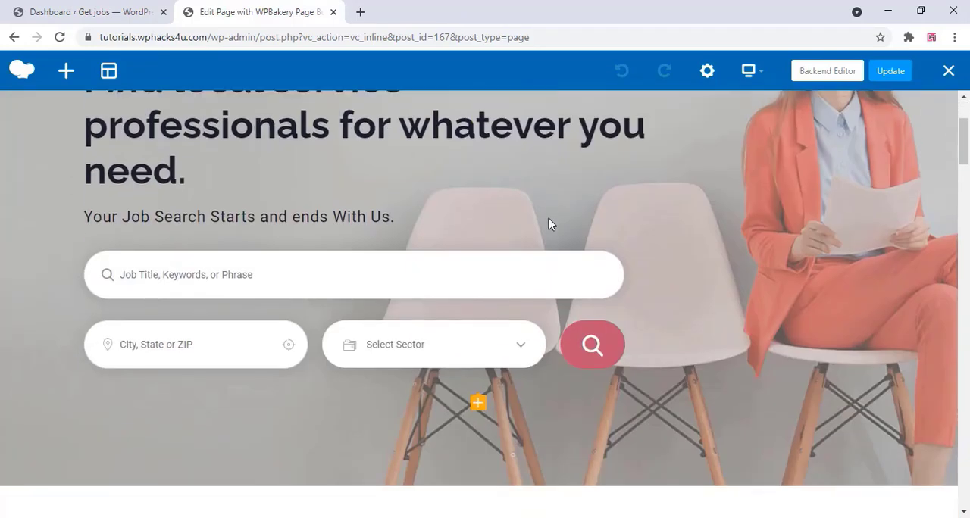
{"action": "scroll", "coordinate": [169, 280], "scroll_direction": "down", "scroll_amount": 3}
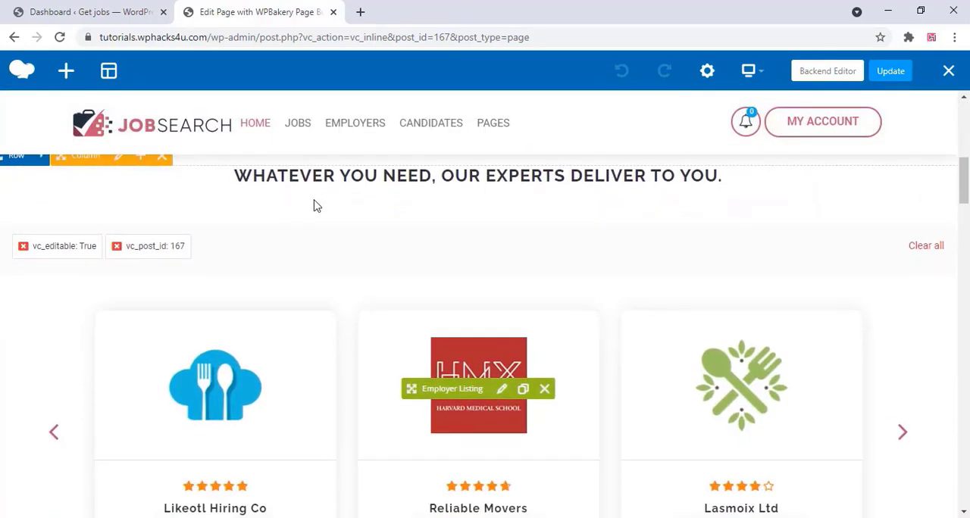
{"action": "scroll", "coordinate": [317, 206], "scroll_direction": "up", "scroll_amount": 1}
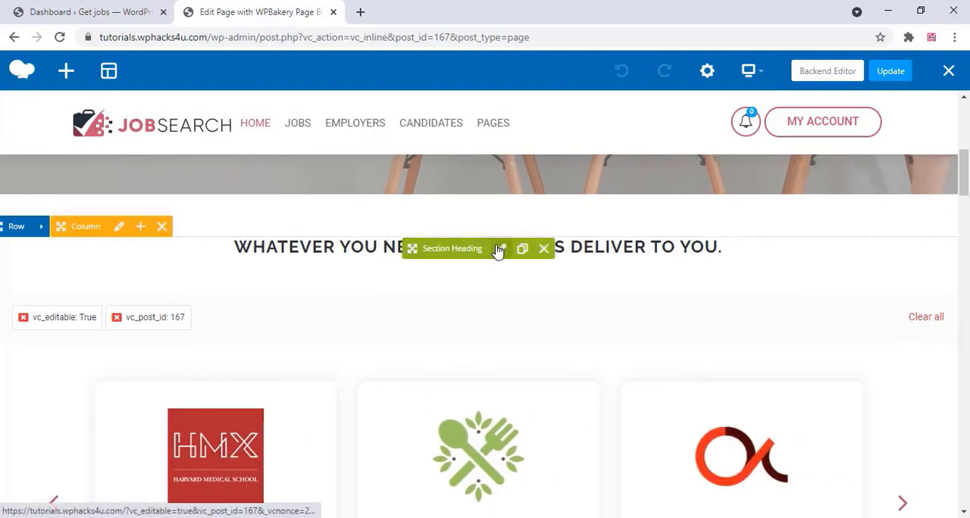
{"action": "left_click", "coordinate": [500, 250]}
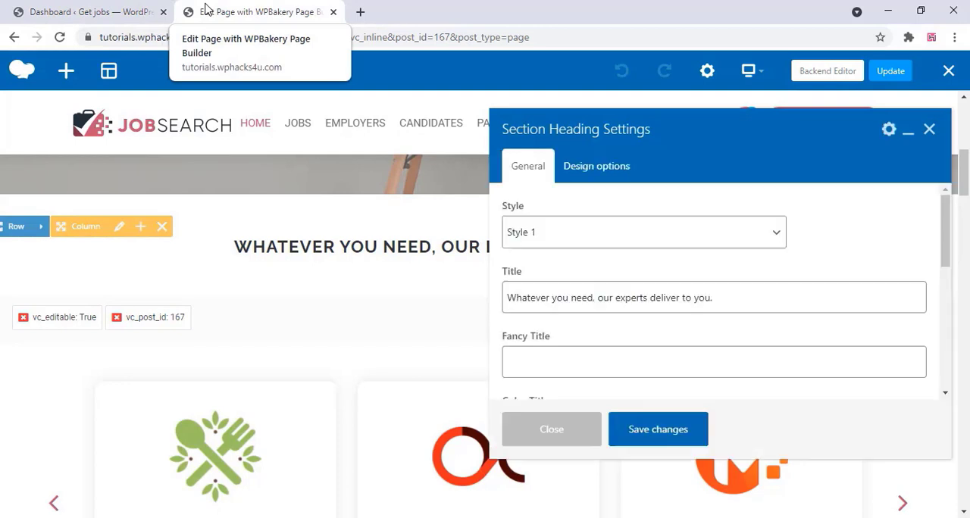
{"action": "left_click", "coordinate": [929, 139]}
Review the Employer Listing element's general, ad banner, filters, map and top search settings and close them without changes
{"action": "scroll", "coordinate": [414, 394], "scroll_direction": "down", "scroll_amount": 2}
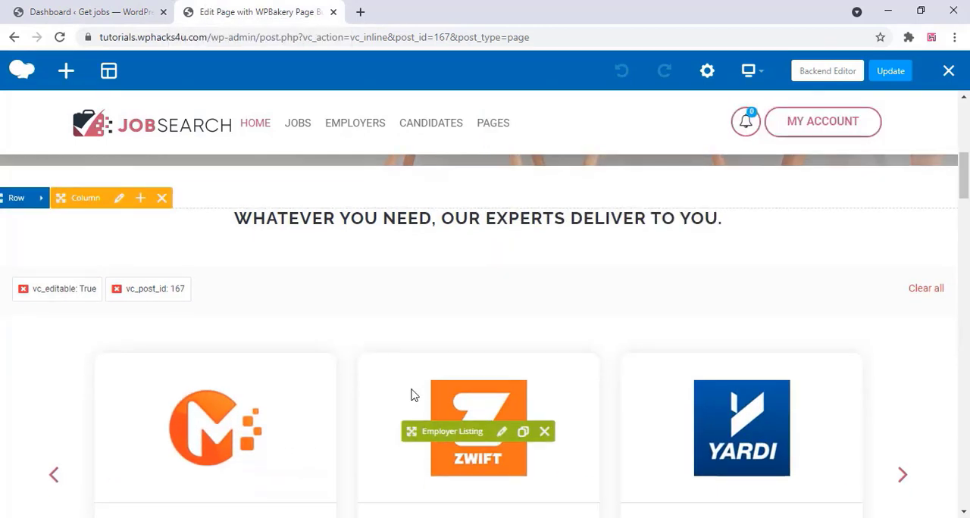
{"action": "scroll", "coordinate": [502, 396], "scroll_direction": "down", "scroll_amount": 2}
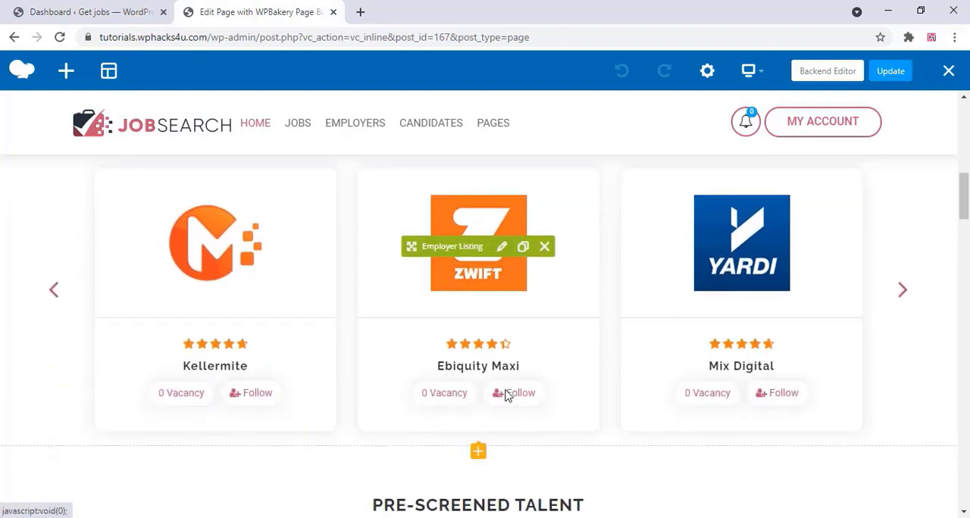
{"action": "left_click", "coordinate": [502, 249]}
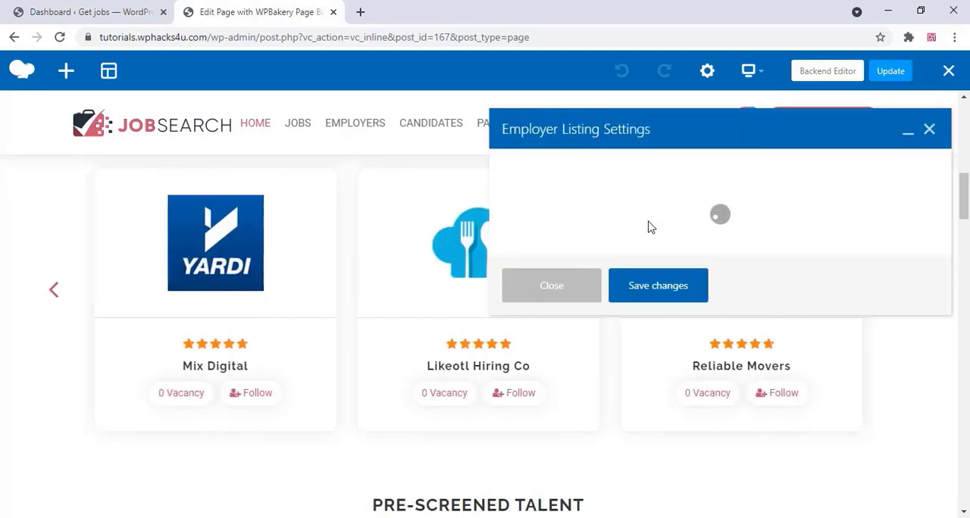
{"action": "scroll", "coordinate": [615, 290], "scroll_direction": "down", "scroll_amount": 2}
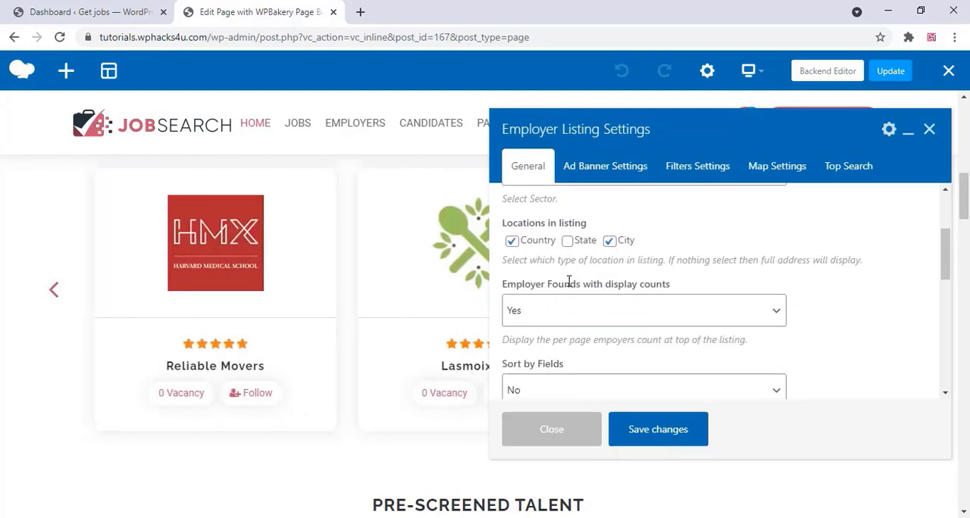
{"action": "scroll", "coordinate": [569, 284], "scroll_direction": "down", "scroll_amount": 5}
{"action": "left_click", "coordinate": [606, 170]}
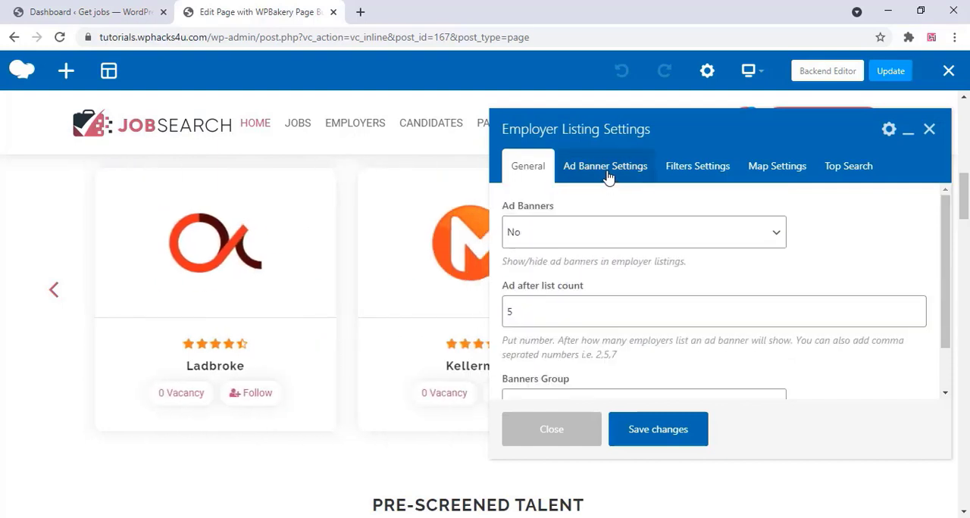
{"action": "scroll", "coordinate": [602, 262], "scroll_direction": "down", "scroll_amount": 2}
{"action": "left_click", "coordinate": [698, 168]}
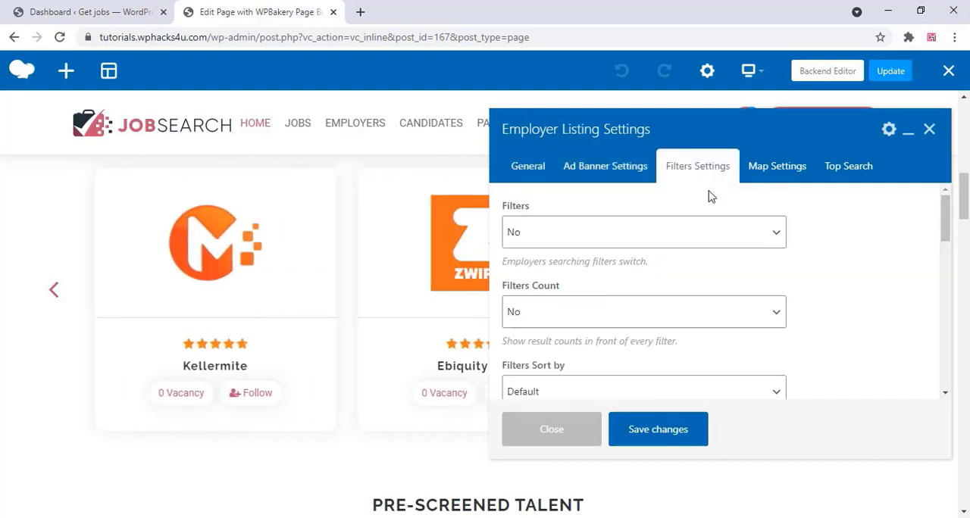
{"action": "scroll", "coordinate": [702, 273], "scroll_direction": "down", "scroll_amount": 8}
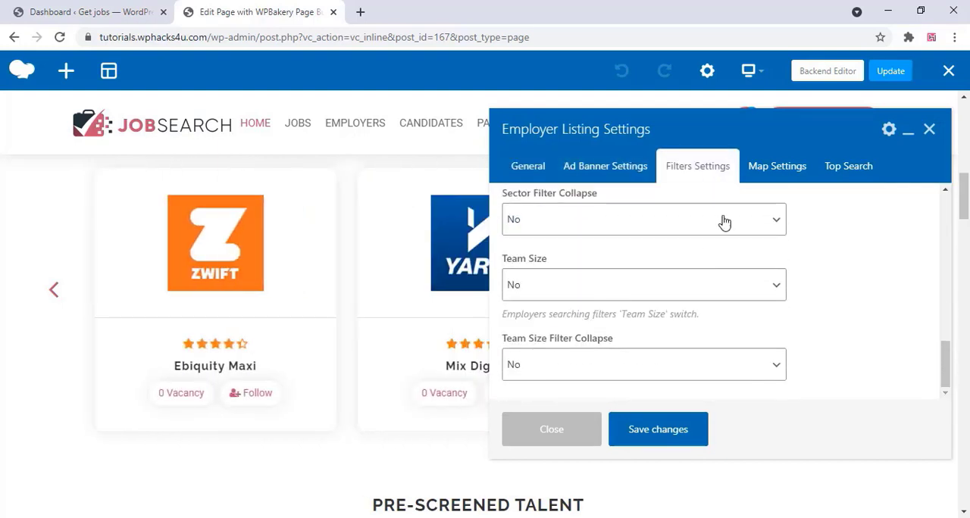
{"action": "left_click", "coordinate": [776, 165]}
{"action": "scroll", "coordinate": [708, 267], "scroll_direction": "down", "scroll_amount": 1}
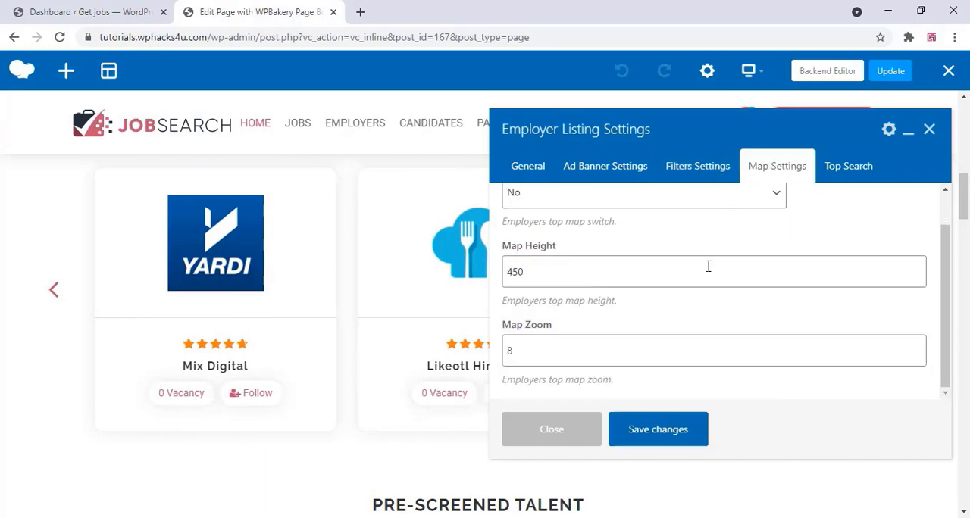
{"action": "left_click", "coordinate": [848, 170]}
{"action": "scroll", "coordinate": [732, 288], "scroll_direction": "down", "scroll_amount": 4}
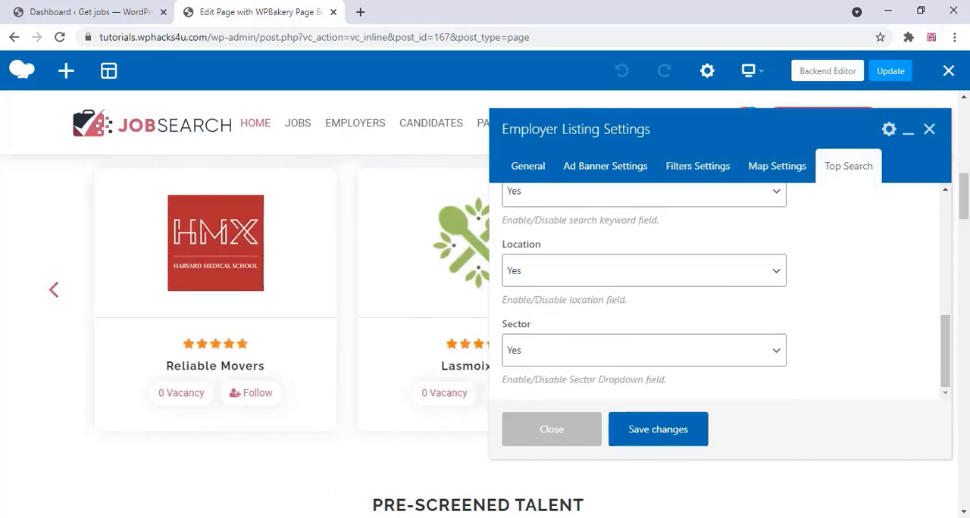
{"action": "left_click", "coordinate": [930, 130]}
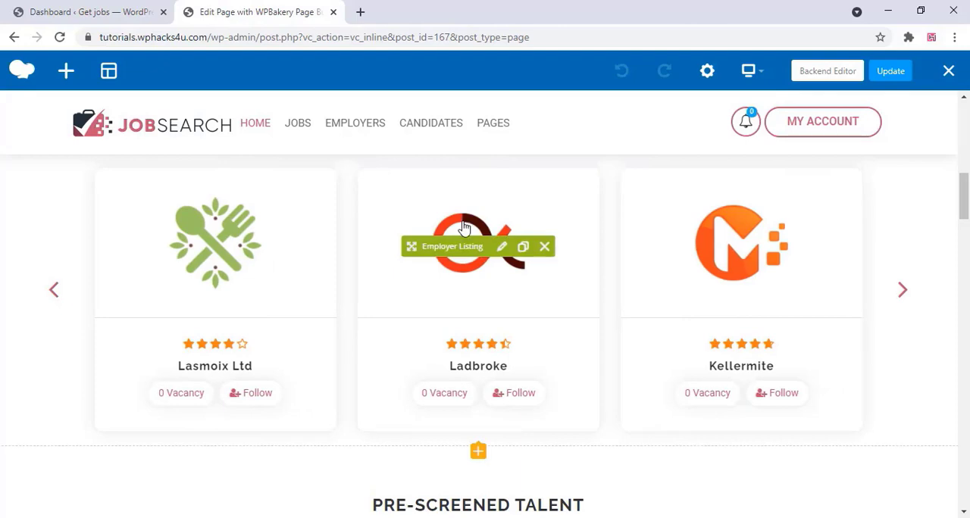
Look over the remaining homepage sections down to the footer and exit the frontend page editor
{"action": "scroll", "coordinate": [464, 228], "scroll_direction": "down", "scroll_amount": 4}
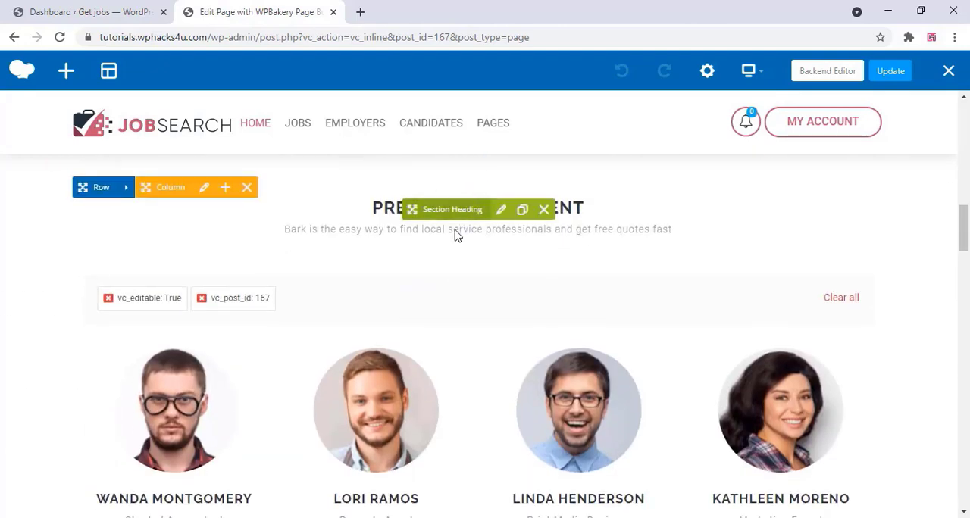
{"action": "scroll", "coordinate": [457, 235], "scroll_direction": "down", "scroll_amount": 10}
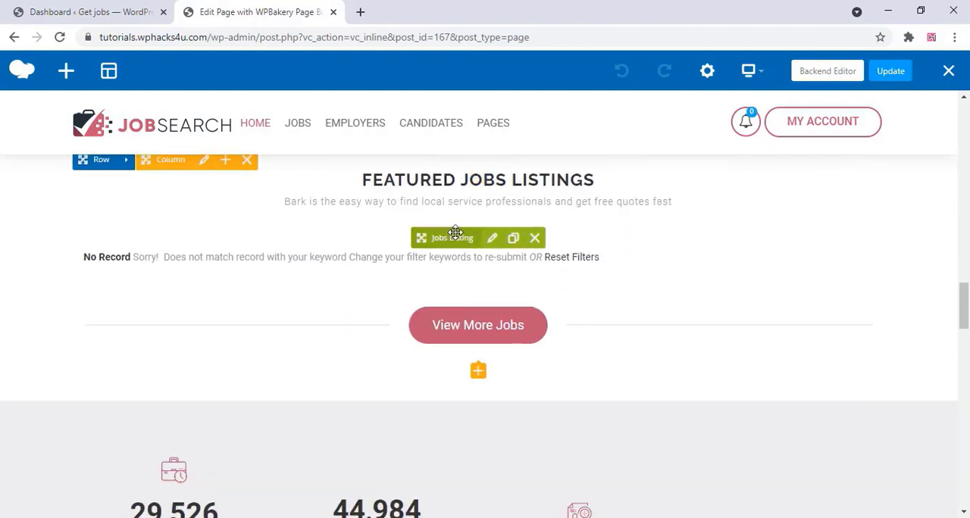
{"action": "scroll", "coordinate": [455, 238], "scroll_direction": "down", "scroll_amount": 7}
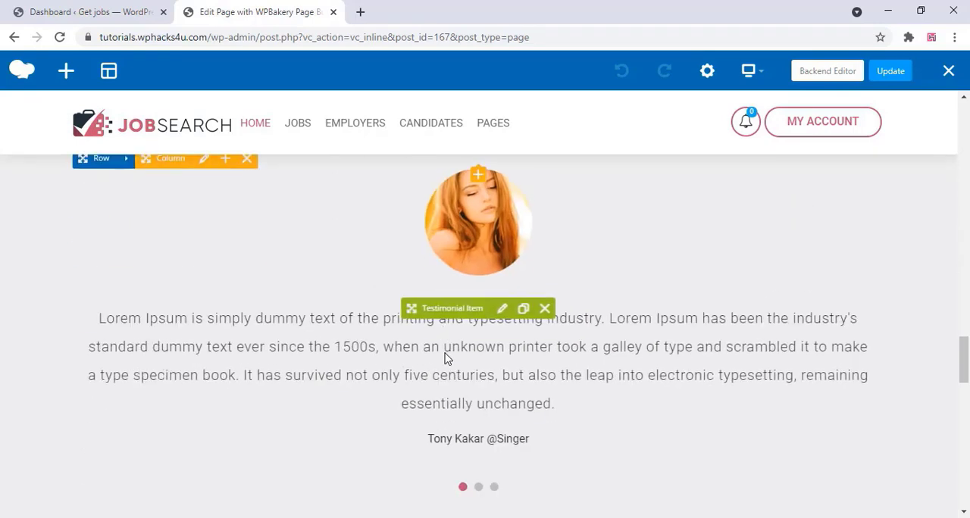
{"action": "scroll", "coordinate": [447, 358], "scroll_direction": "down", "scroll_amount": 9}
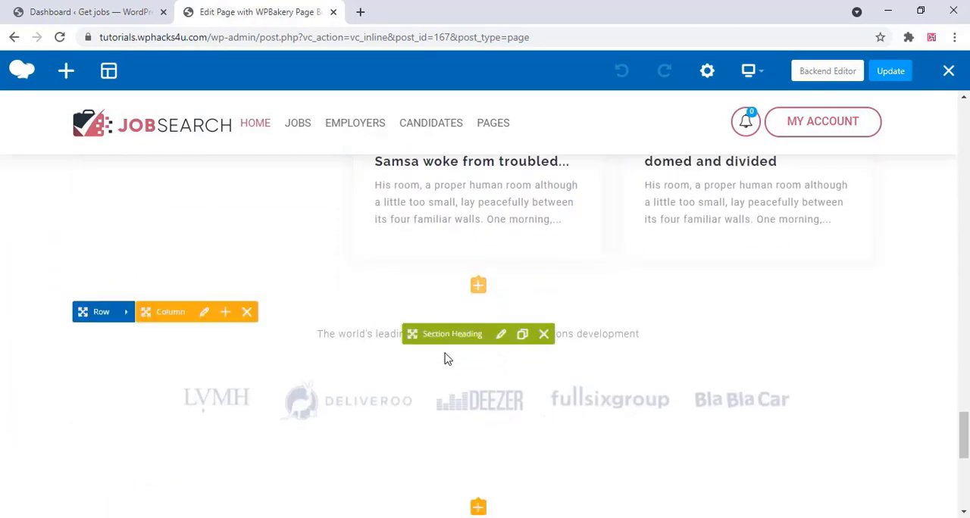
{"action": "scroll", "coordinate": [447, 358], "scroll_direction": "down", "scroll_amount": 5}
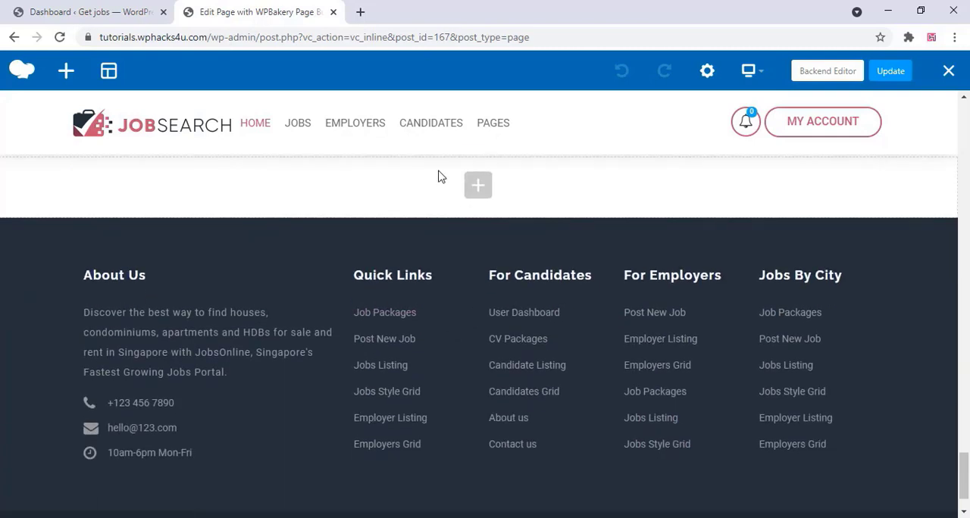
{"action": "left_click", "coordinate": [949, 73]}
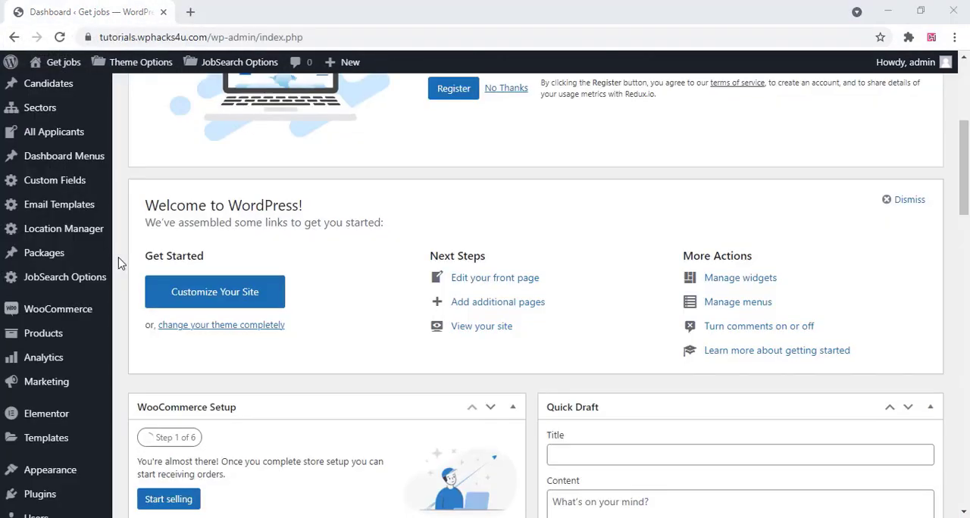
Open the WordPress menu management page from the dashboard
{"action": "scroll", "coordinate": [117, 265], "scroll_direction": "down", "scroll_amount": 2}
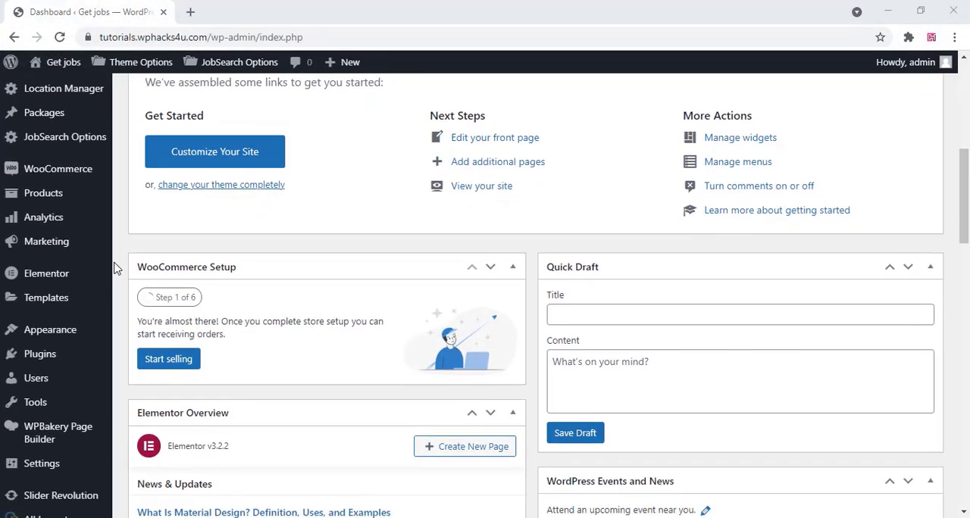
{"action": "mouse_move", "coordinate": [51, 335]}
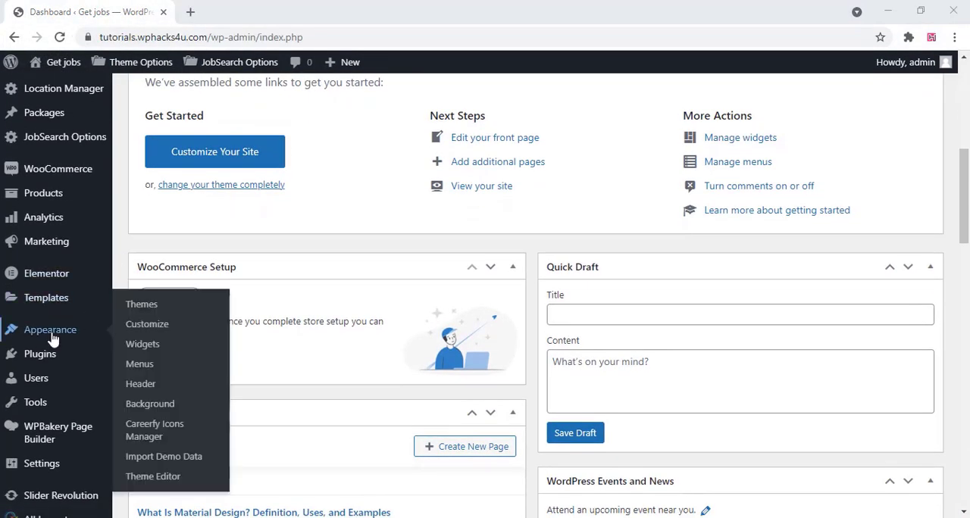
{"action": "left_click", "coordinate": [140, 364]}
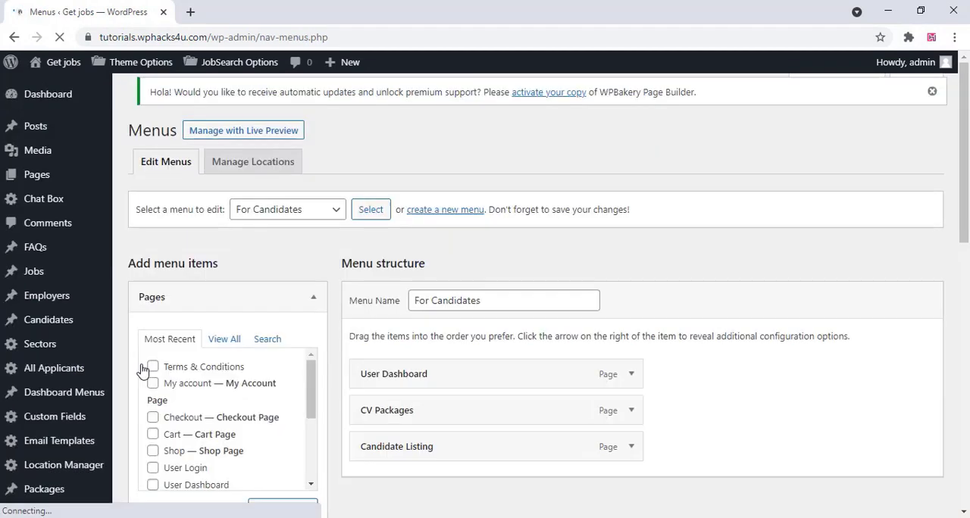
Open the live site in a new browser tab, look at its header navigation, and return to the menu editor
{"action": "mouse_move", "coordinate": [64, 64]}
{"action": "right_click", "coordinate": [59, 90]}
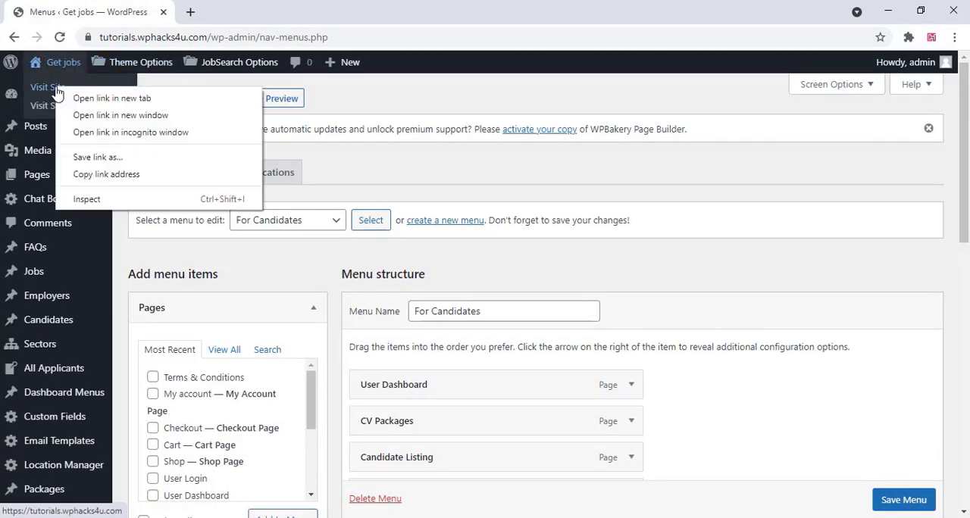
{"action": "left_click", "coordinate": [112, 99]}
{"action": "left_click", "coordinate": [240, 14]}
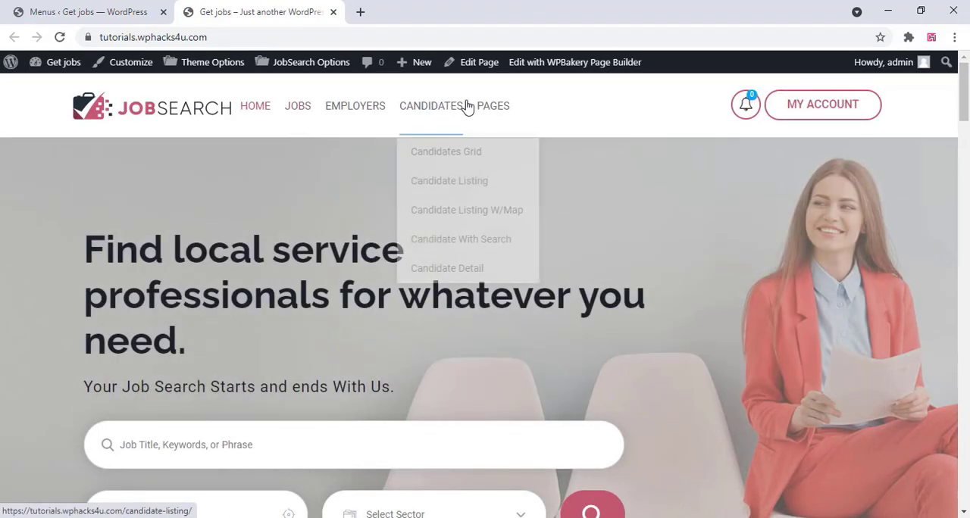
{"action": "left_click", "coordinate": [88, 4]}
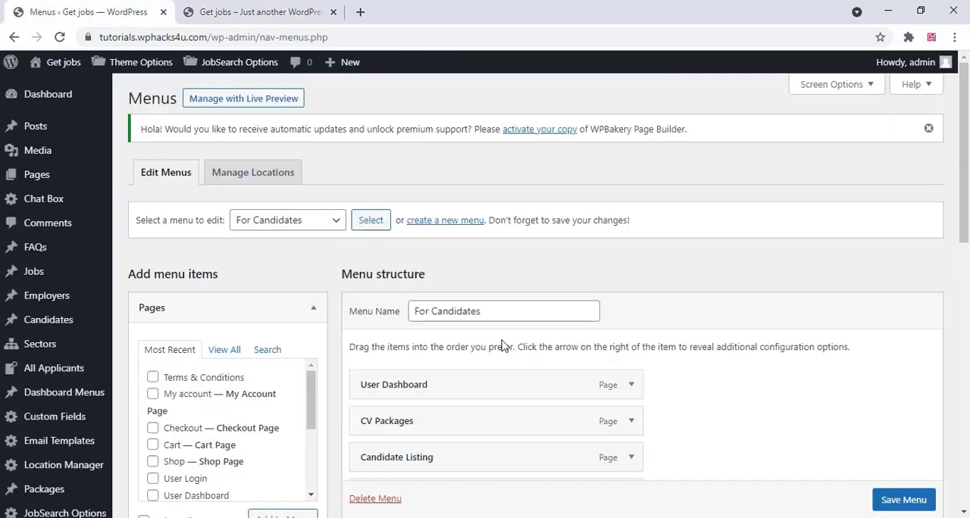
Create a new menu named "newmenu"
{"action": "left_click", "coordinate": [449, 221]}
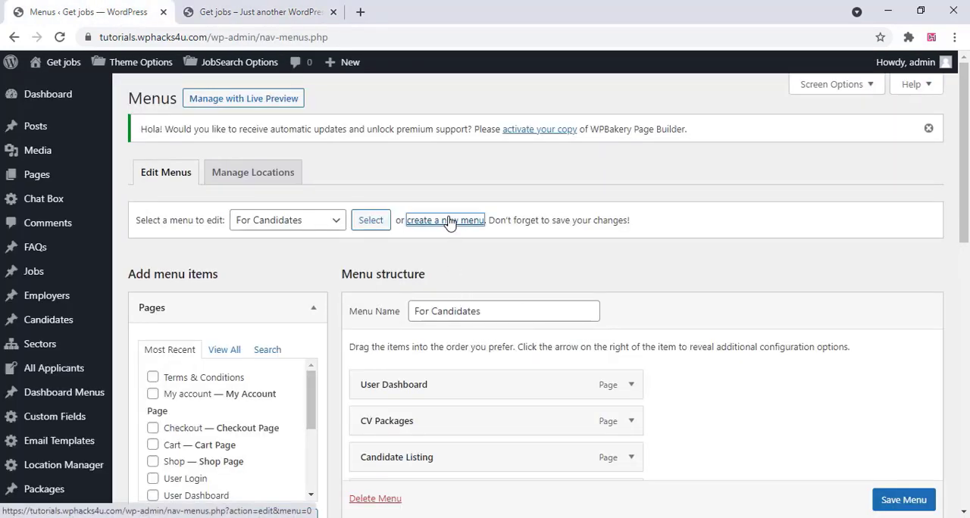
{"action": "left_click", "coordinate": [551, 120]}
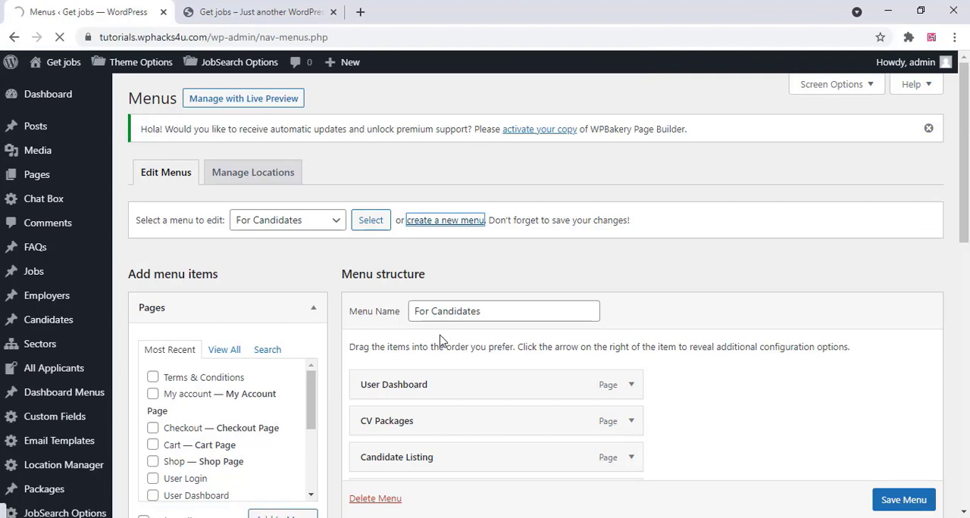
{"action": "scroll", "coordinate": [443, 341], "scroll_direction": "down", "scroll_amount": 1}
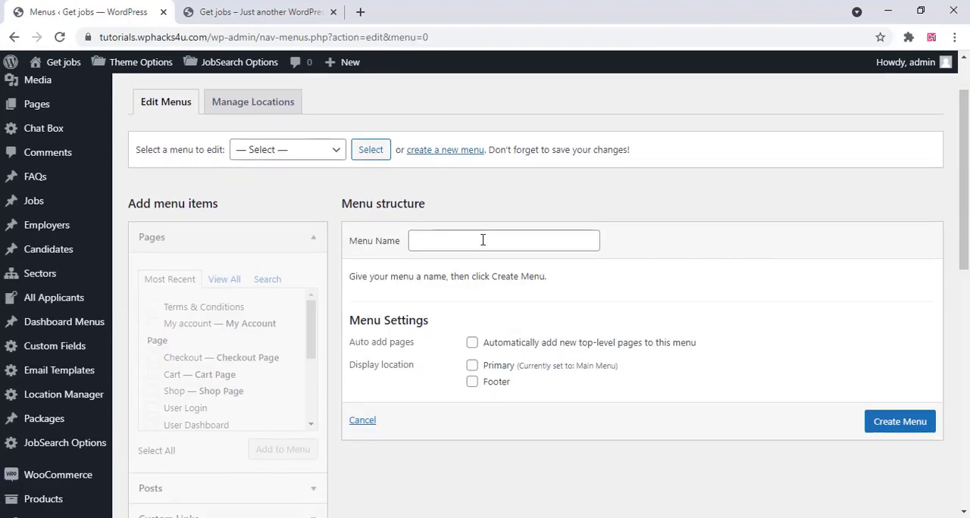
{"action": "left_click", "coordinate": [452, 240]}
{"action": "left_click", "coordinate": [450, 272]}
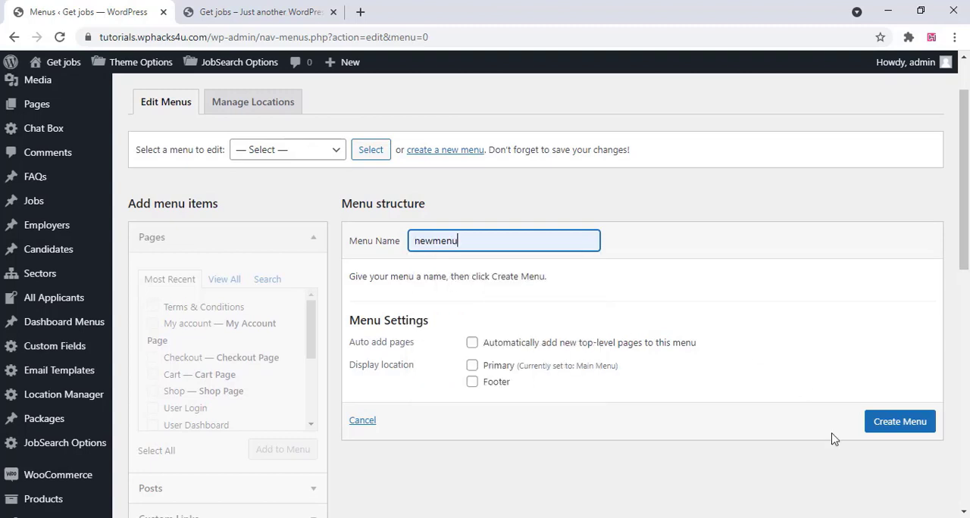
{"action": "left_click", "coordinate": [892, 426]}
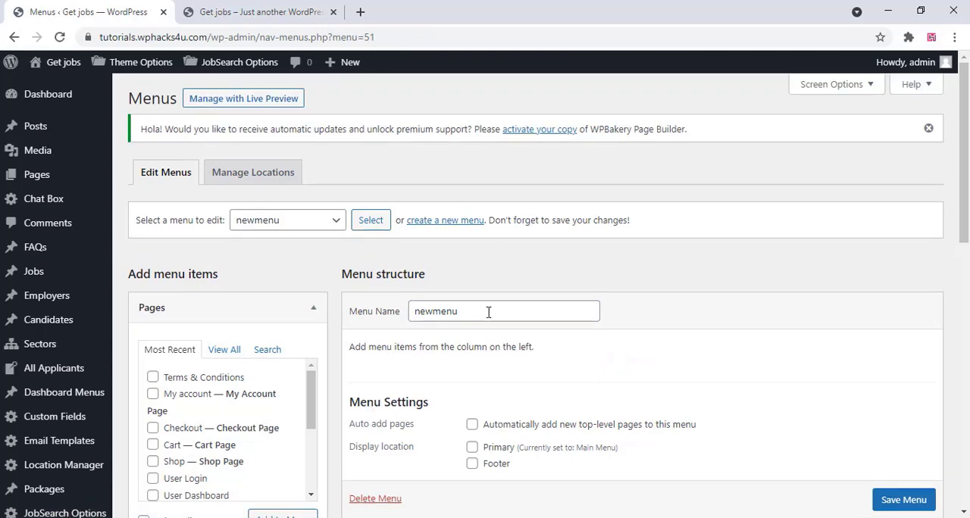
Add the Home, Privacy Policy, About us and Contact us pages to newmenu
{"action": "scroll", "coordinate": [489, 310], "scroll_direction": "down", "scroll_amount": 1}
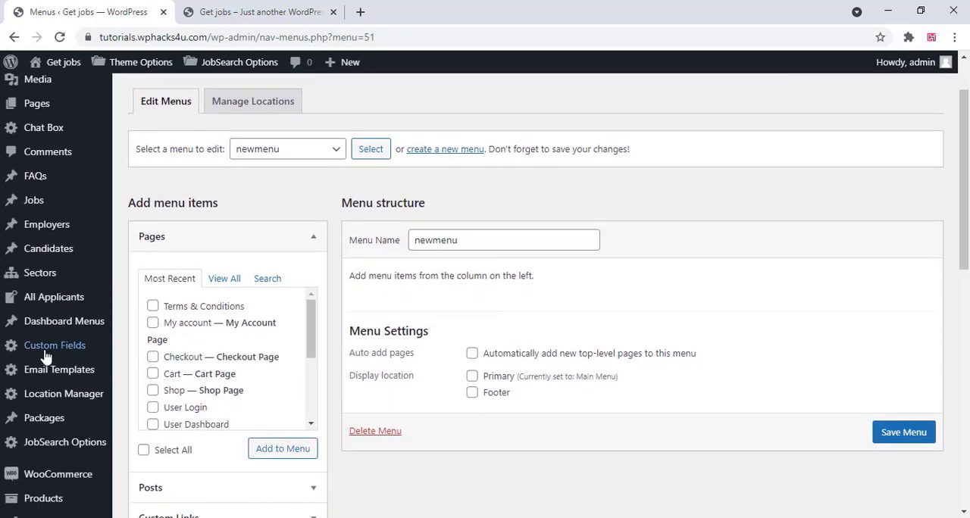
{"action": "left_click", "coordinate": [224, 279]}
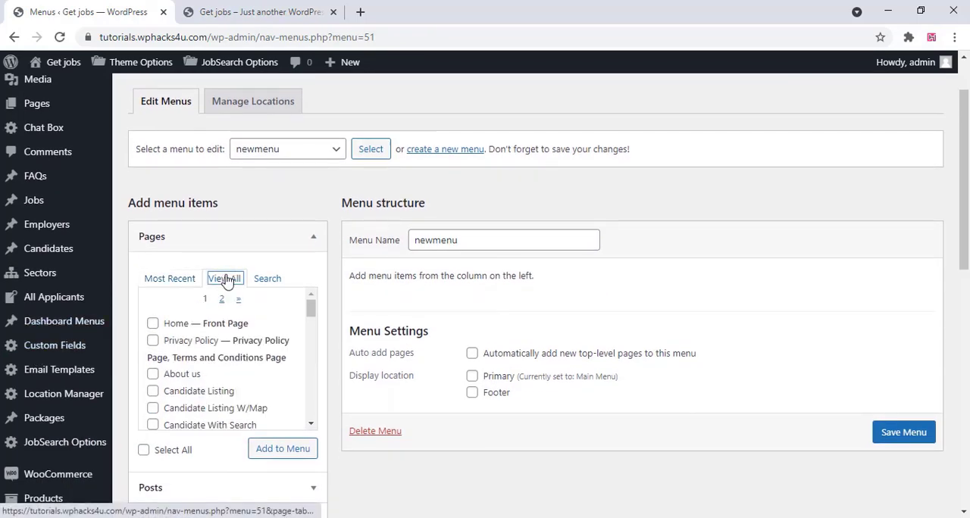
{"action": "left_click", "coordinate": [153, 325]}
{"action": "left_click", "coordinate": [152, 341]}
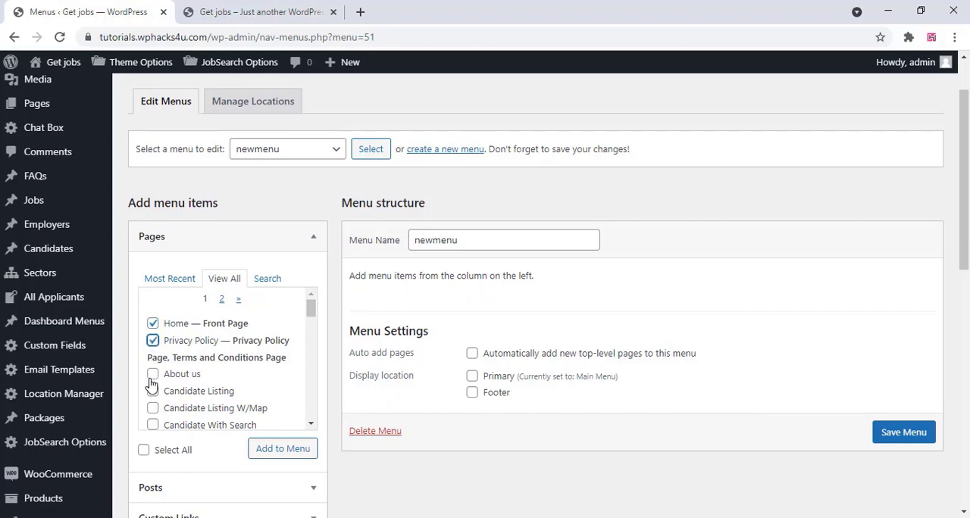
{"action": "left_click", "coordinate": [153, 373]}
{"action": "scroll", "coordinate": [154, 407], "scroll_direction": "down", "scroll_amount": 3}
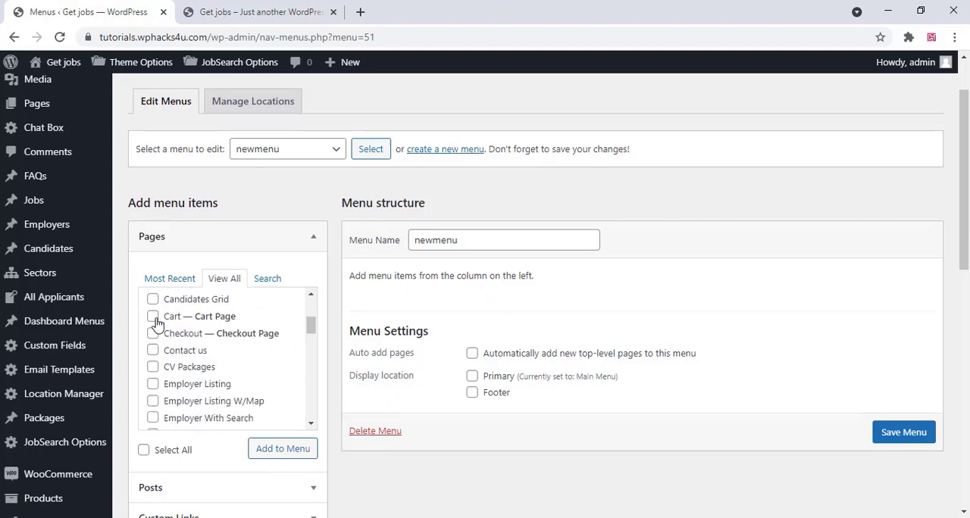
{"action": "left_click", "coordinate": [152, 351]}
{"action": "left_click", "coordinate": [264, 452]}
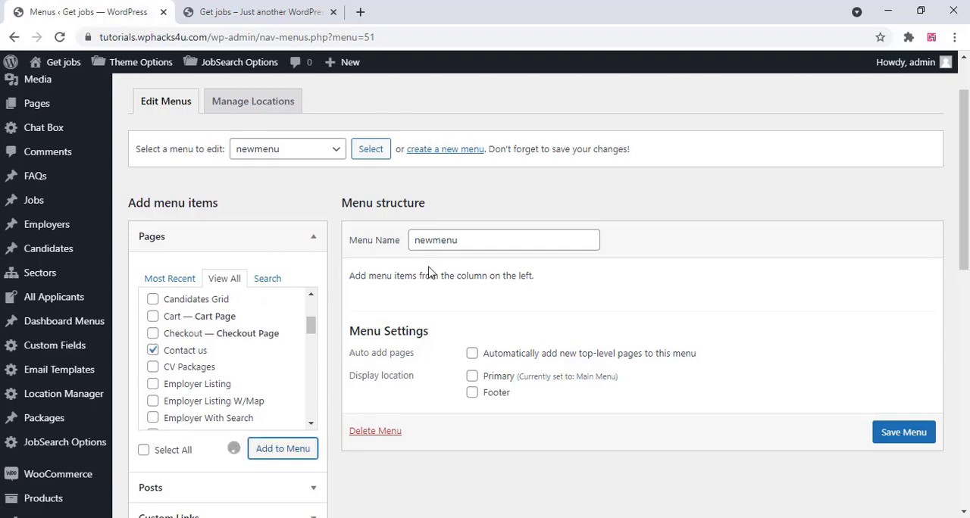
Assign newmenu to the Primary display location and save the menu
{"action": "scroll", "coordinate": [520, 336], "scroll_direction": "down", "scroll_amount": 3}
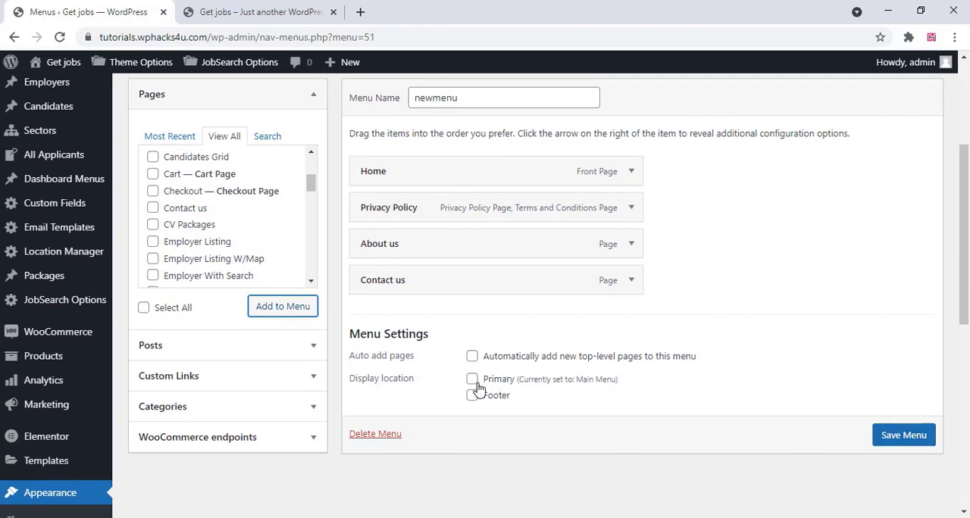
{"action": "left_click", "coordinate": [472, 380]}
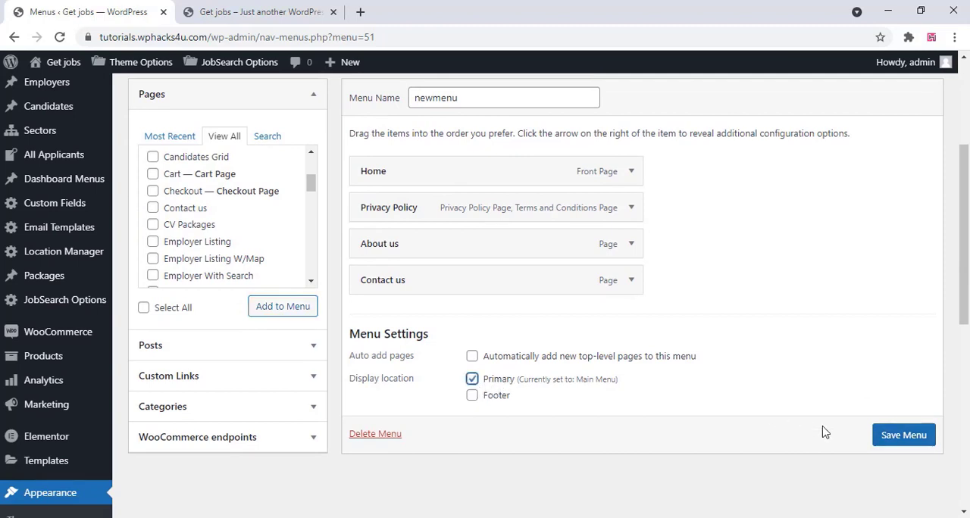
{"action": "left_click", "coordinate": [906, 437]}
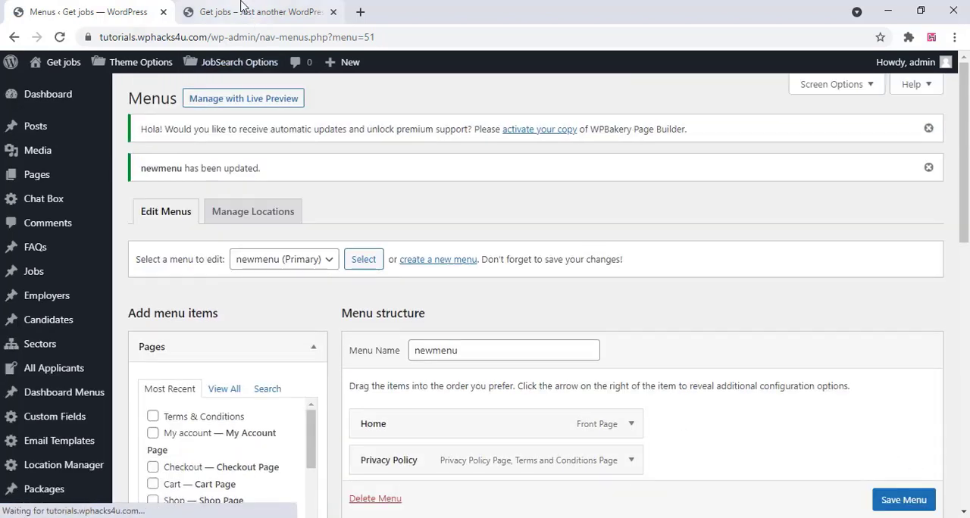
Reload the live homepage to check its header navigation, and return to the dashboard
{"action": "left_click", "coordinate": [261, 11]}
{"action": "right_click", "coordinate": [213, 173]}
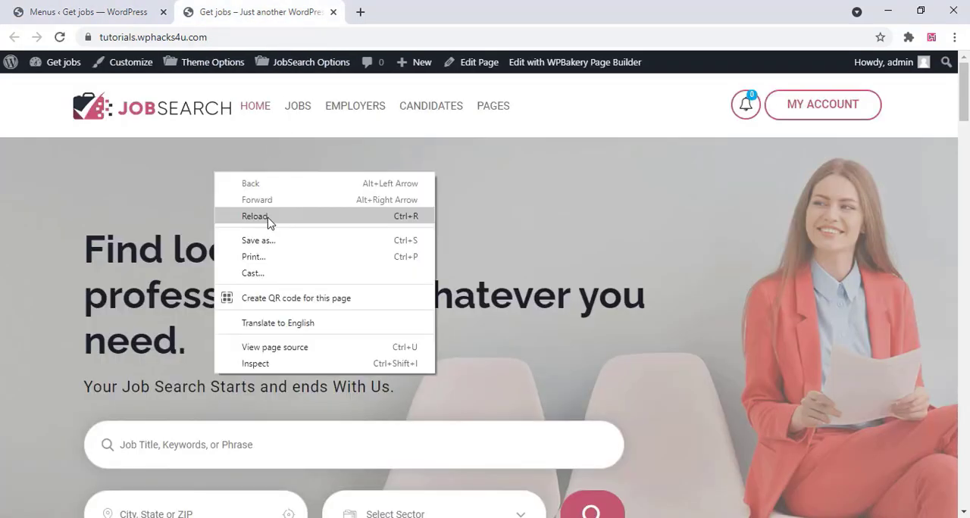
{"action": "left_click", "coordinate": [268, 221]}
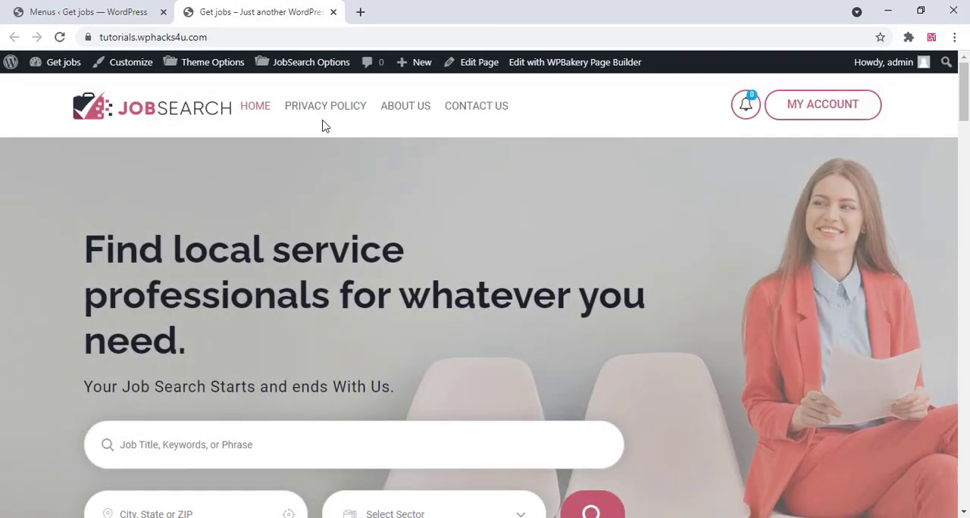
{"action": "left_click", "coordinate": [80, 9]}
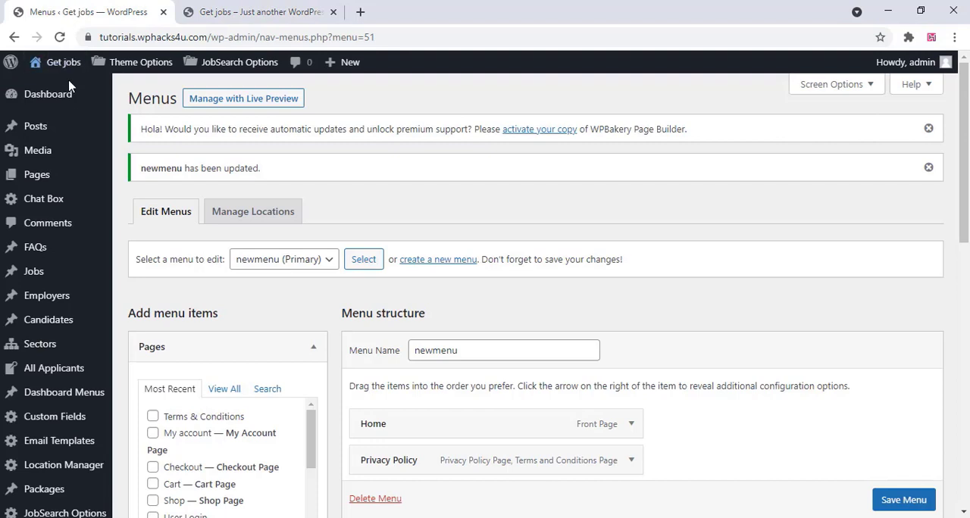
From the list of all pages, move Candidate Listing W/Map, Candidate With Search and Candidates Grid to the trash in bulk
{"action": "mouse_move", "coordinate": [36, 174]}
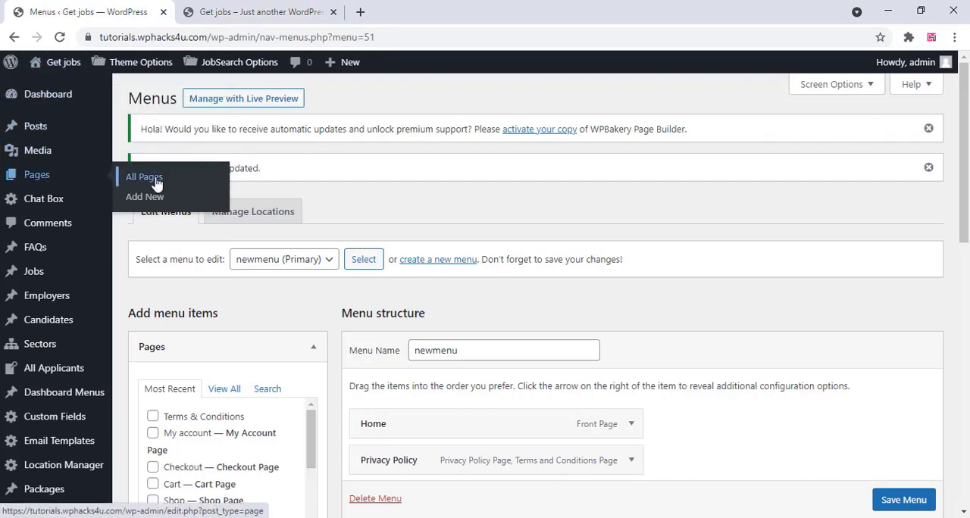
{"action": "left_click", "coordinate": [156, 183]}
{"action": "left_click", "coordinate": [552, 118]}
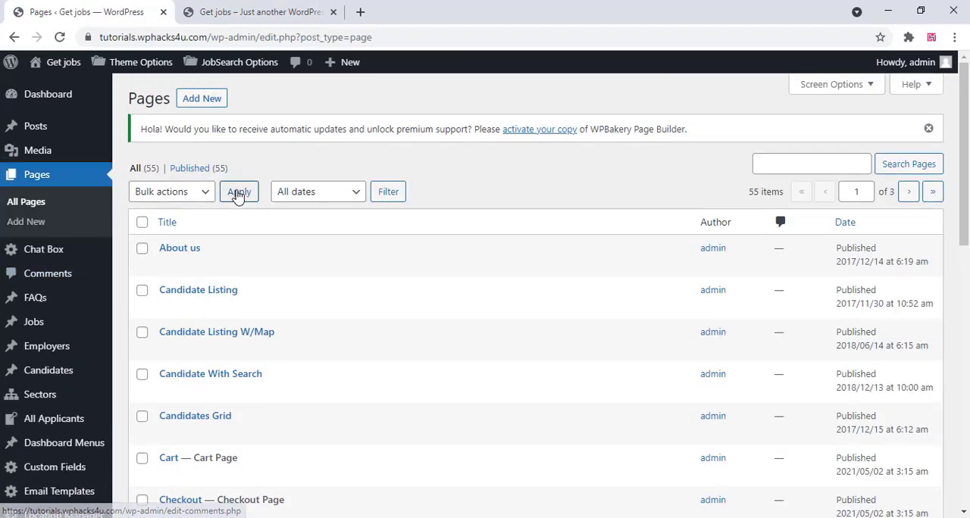
{"action": "scroll", "coordinate": [234, 193], "scroll_direction": "down", "scroll_amount": 2}
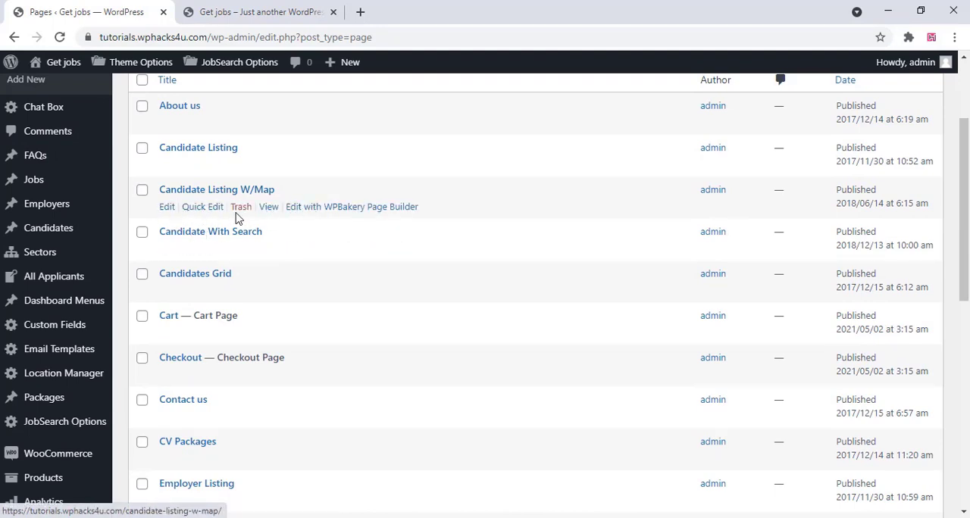
{"action": "left_click", "coordinate": [142, 190]}
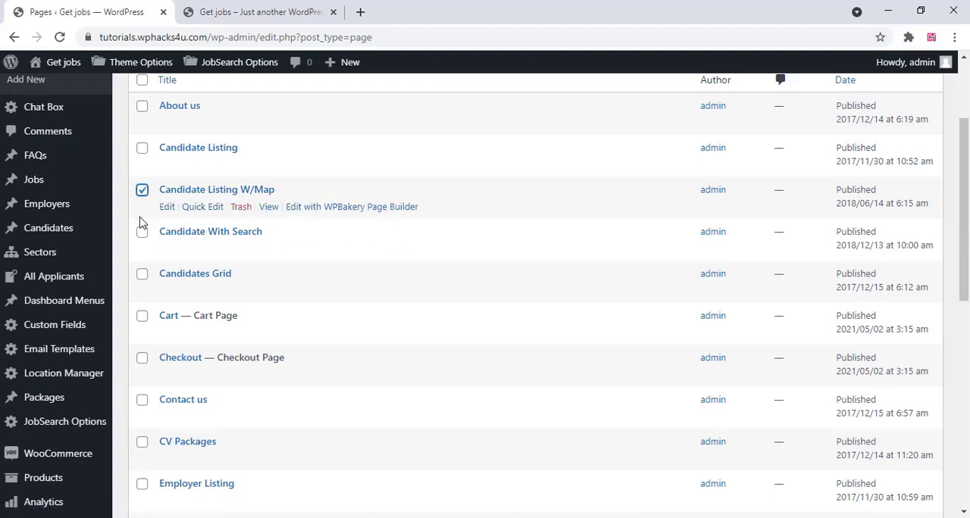
{"action": "left_click", "coordinate": [143, 232]}
{"action": "left_click", "coordinate": [142, 275]}
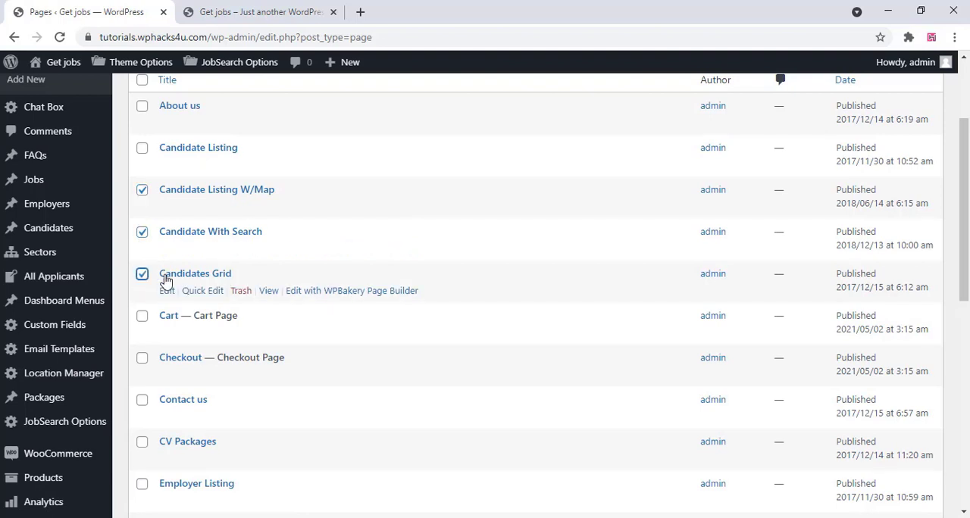
{"action": "scroll", "coordinate": [167, 279], "scroll_direction": "up", "scroll_amount": 2}
{"action": "left_click", "coordinate": [192, 193]}
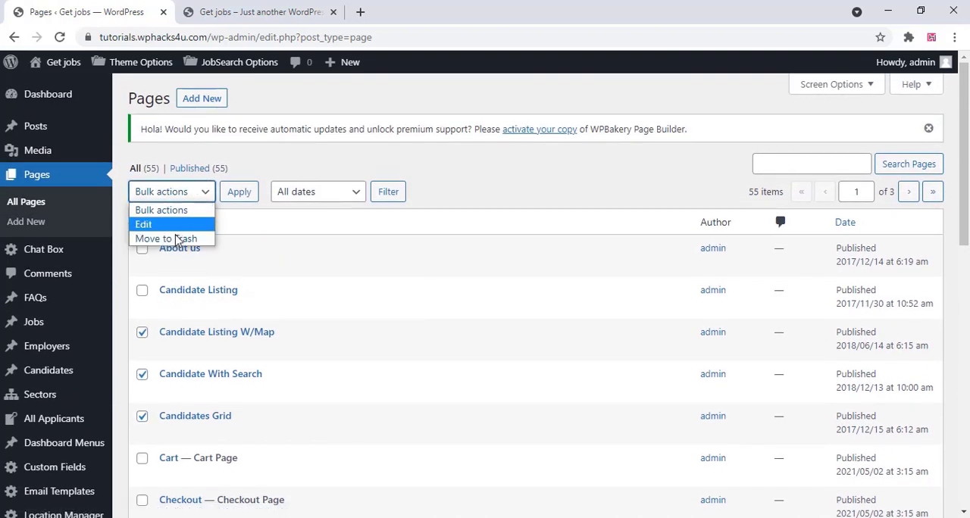
{"action": "left_click", "coordinate": [176, 240]}
{"action": "left_click", "coordinate": [249, 194]}
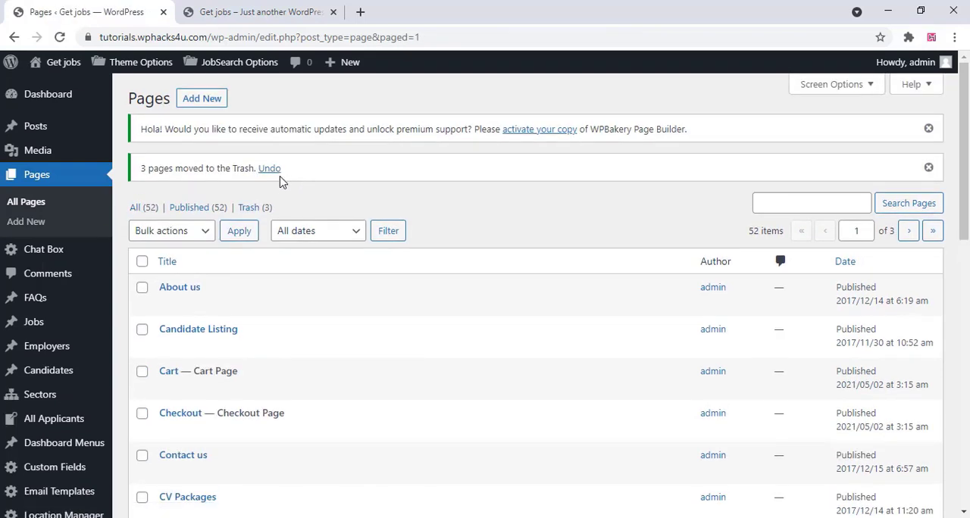
Add a new page titled "demo", publish it, and view the published page
{"action": "left_click", "coordinate": [194, 101]}
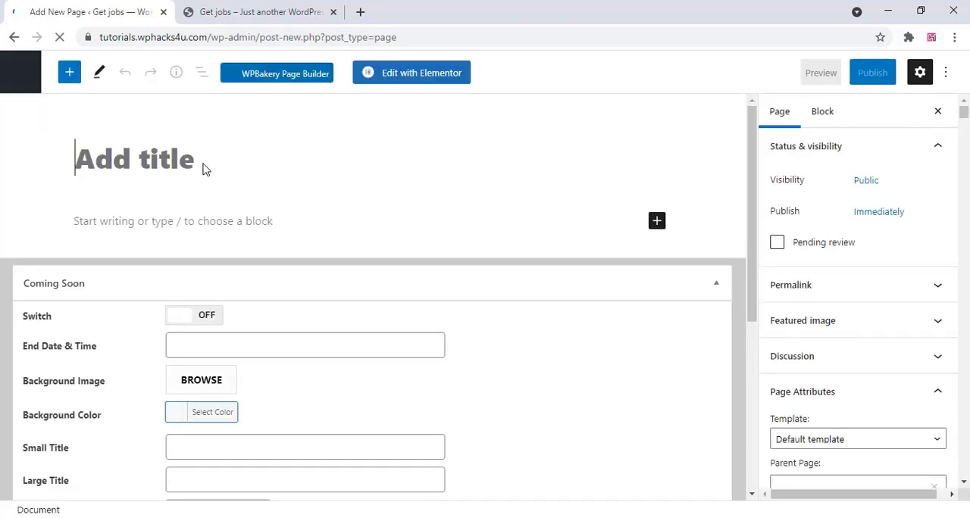
{"action": "left_click", "coordinate": [129, 159]}
{"action": "type", "text": "demo"}
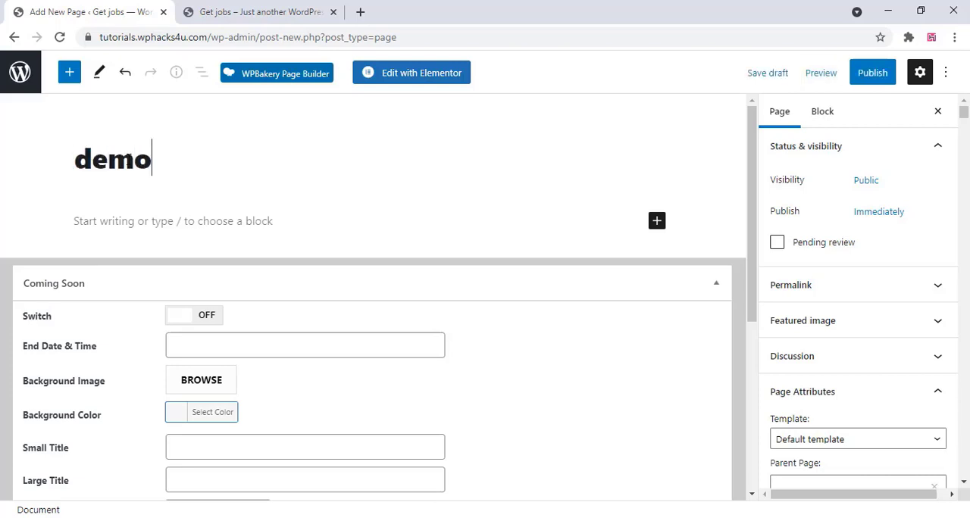
{"action": "left_click", "coordinate": [873, 75]}
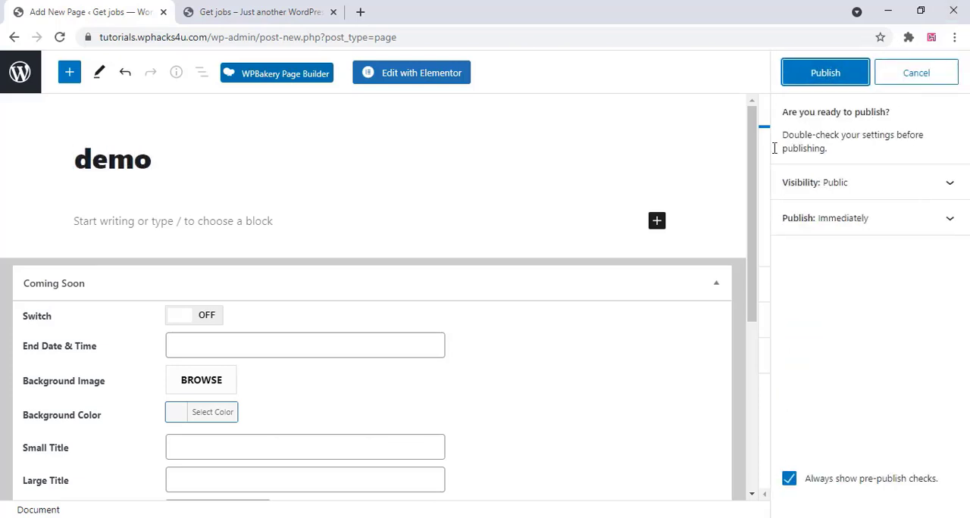
{"action": "left_click", "coordinate": [824, 74]}
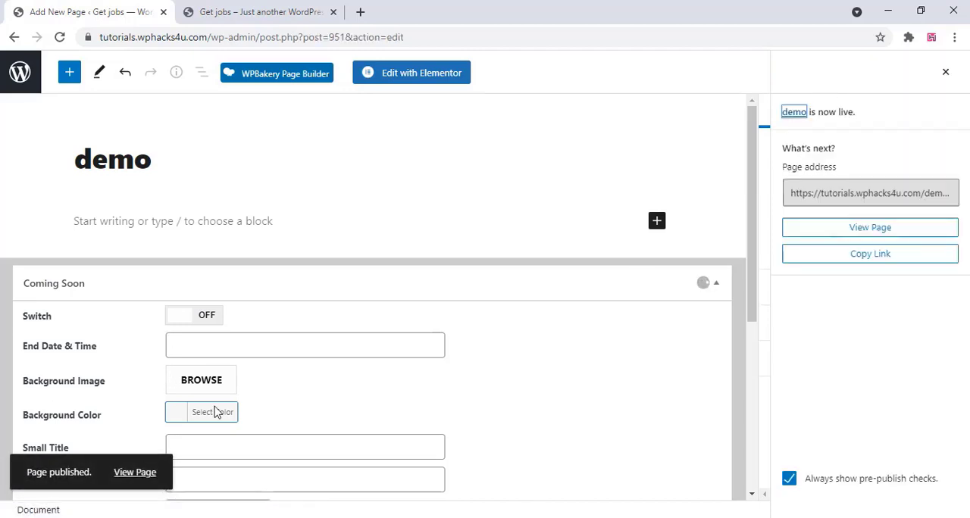
{"action": "left_click", "coordinate": [150, 474]}
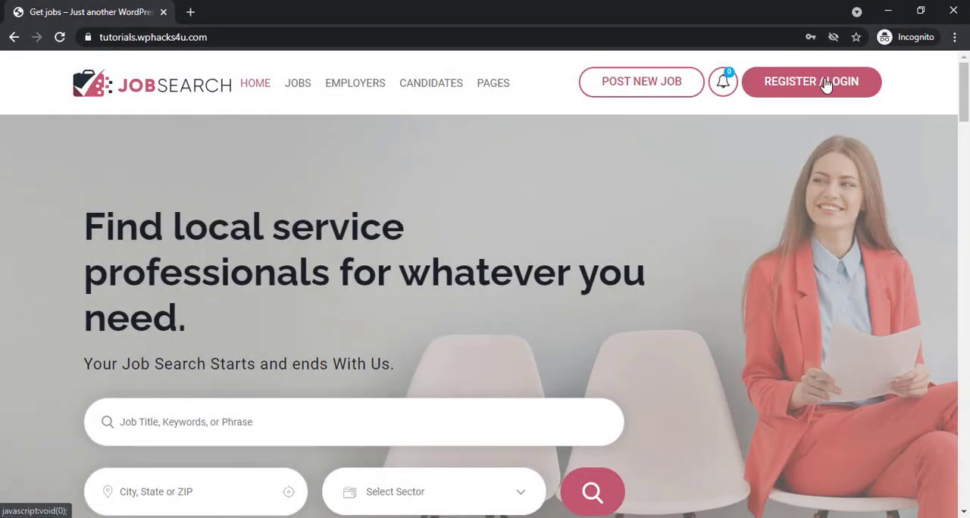
Open the registration form on the live site and look through the Candidate sign-up fields and social login options
{"action": "left_click", "coordinate": [825, 83]}
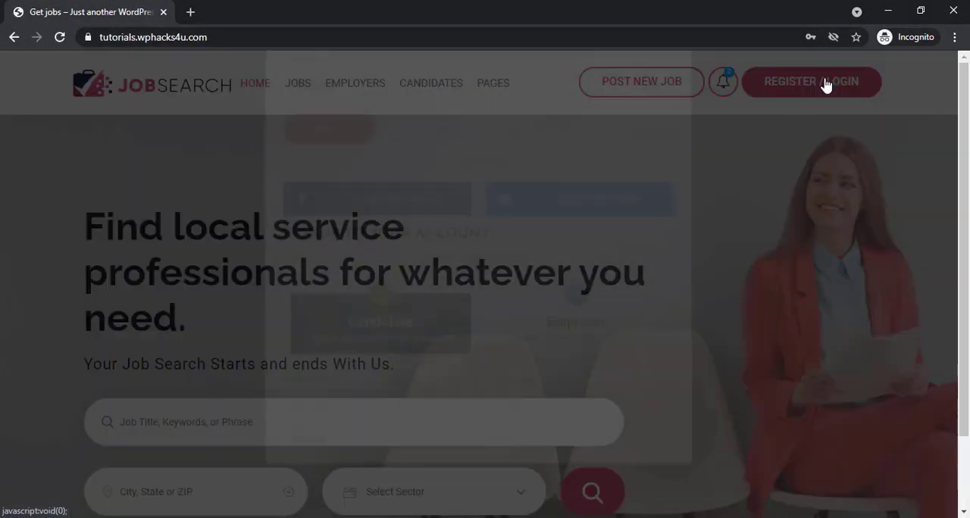
{"action": "scroll", "coordinate": [597, 265], "scroll_direction": "down", "scroll_amount": 4}
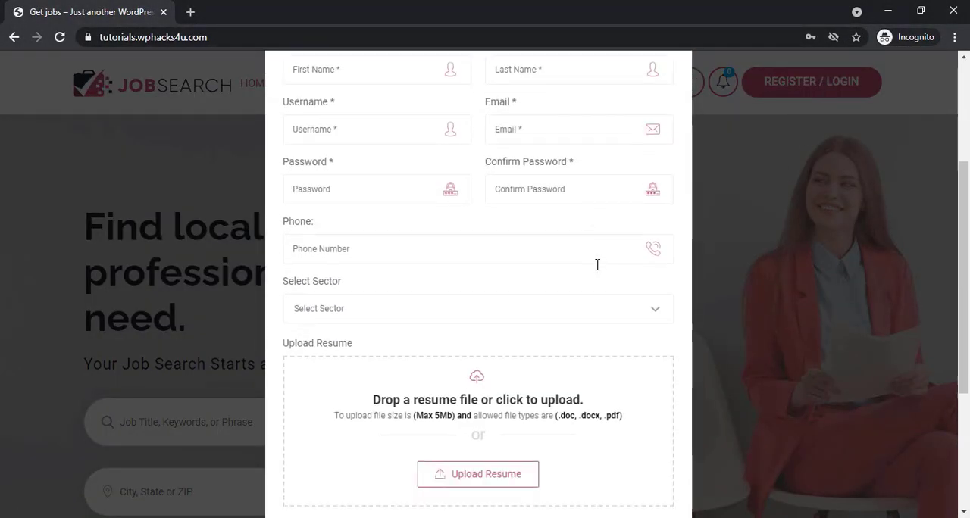
{"action": "scroll", "coordinate": [598, 269], "scroll_direction": "down", "scroll_amount": 2}
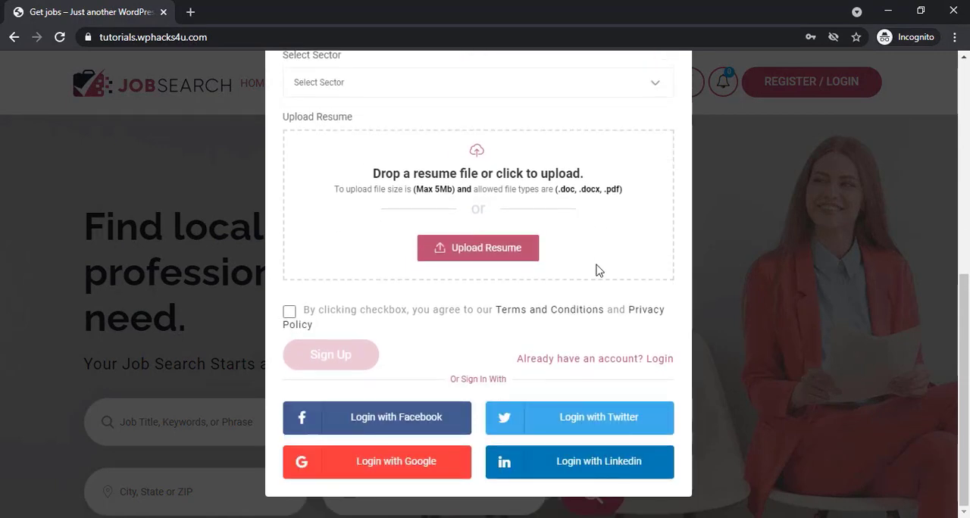
{"action": "scroll", "coordinate": [597, 269], "scroll_direction": "up", "scroll_amount": 6}
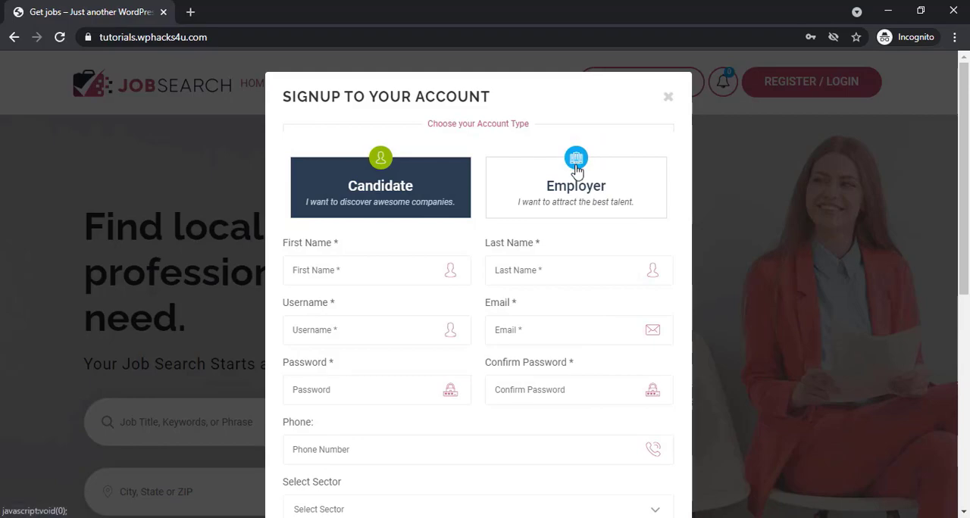
Register an Employer account with name, username, email and password, organization techsoft and sector Automotive Jobs, accepting the terms
{"action": "left_click", "coordinate": [577, 170]}
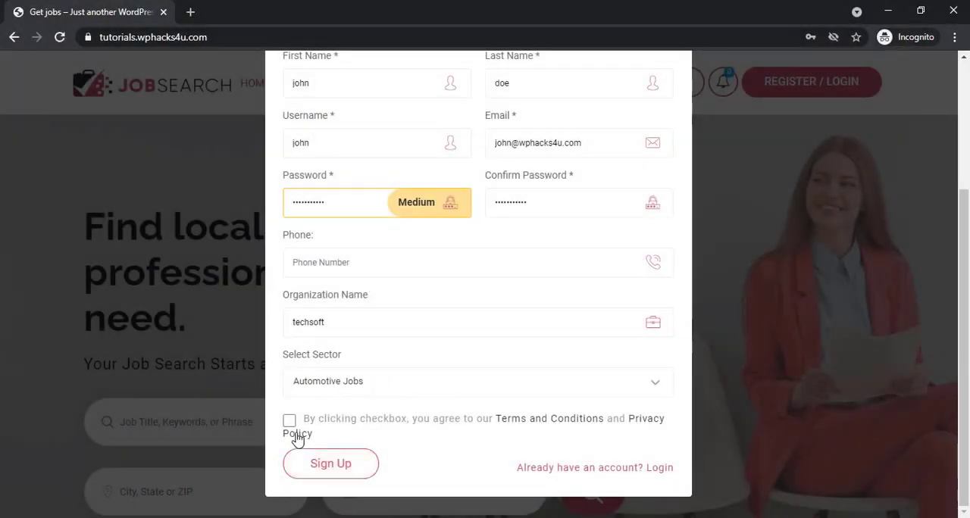
{"action": "left_click", "coordinate": [289, 422]}
{"action": "left_click", "coordinate": [341, 468]}
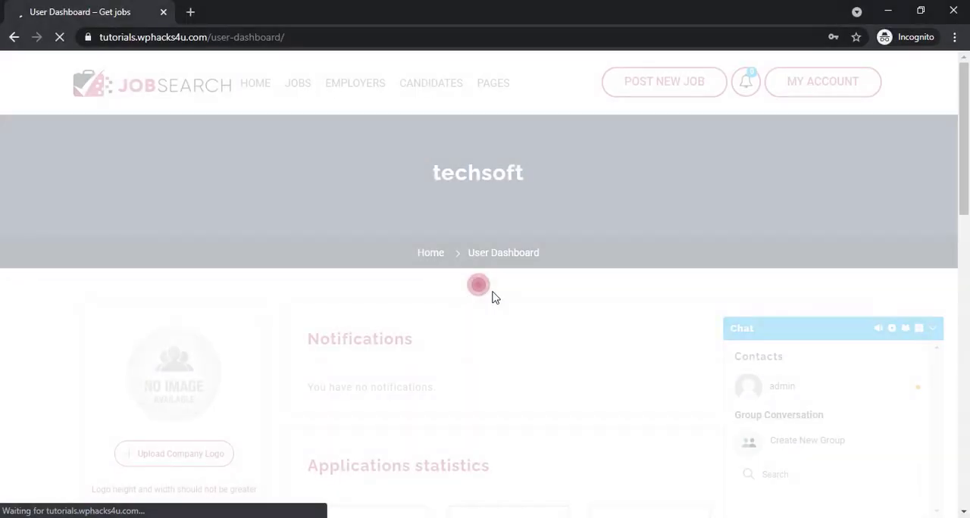
Collapse the chat box on the employer dashboard and upload door-company-logo as the company logo
{"action": "scroll", "coordinate": [492, 297], "scroll_direction": "down", "scroll_amount": 3}
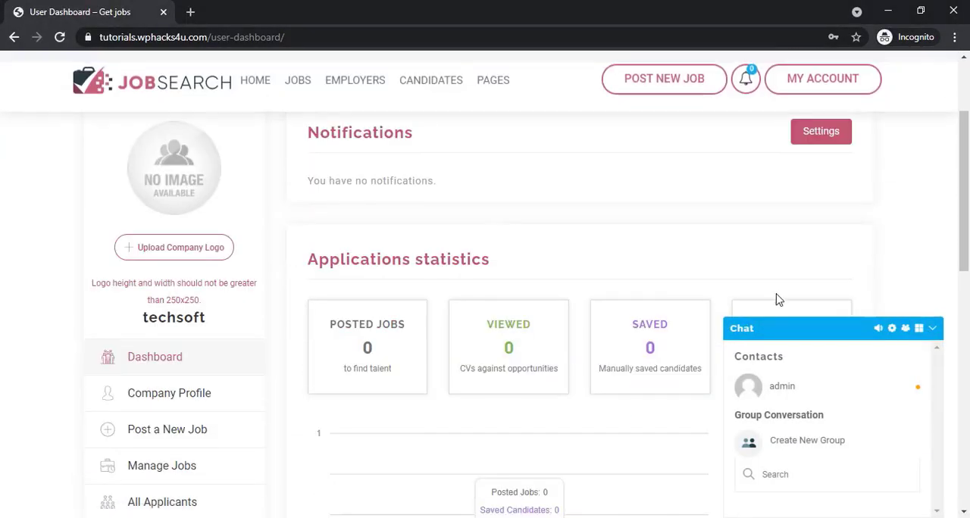
{"action": "left_click", "coordinate": [935, 332]}
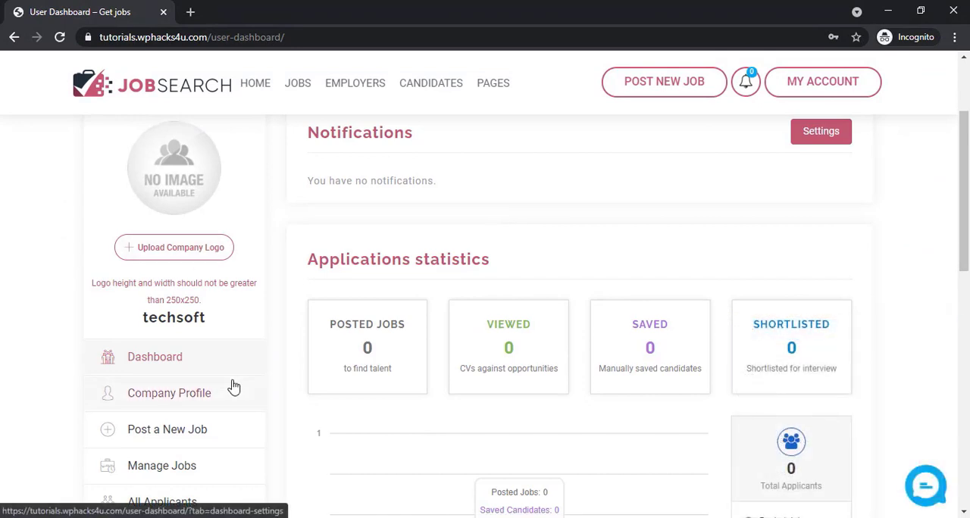
{"action": "scroll", "coordinate": [250, 388], "scroll_direction": "up", "scroll_amount": 2}
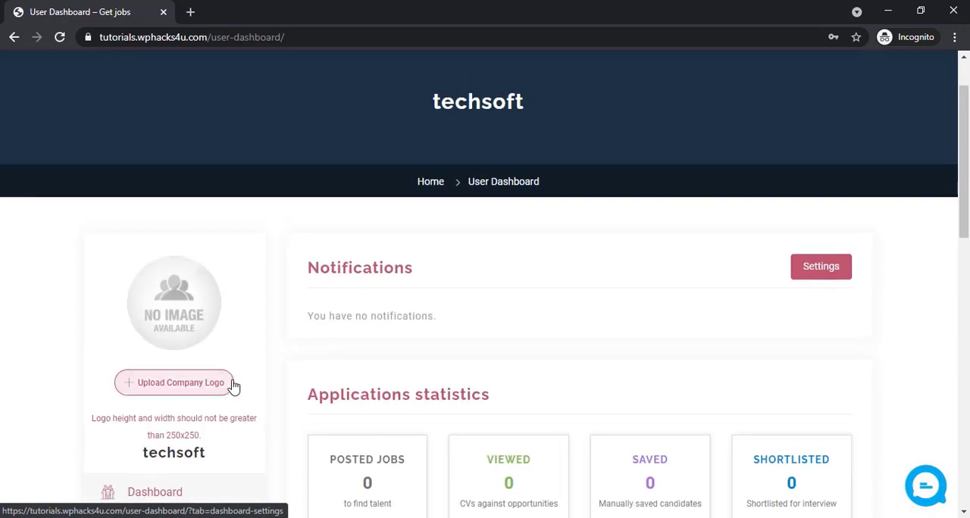
{"action": "left_click", "coordinate": [185, 387]}
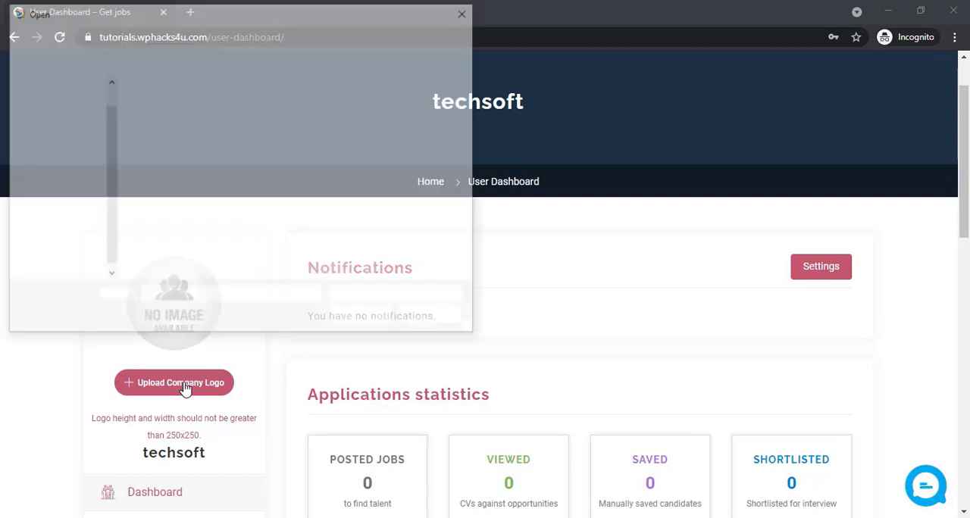
{"action": "left_click", "coordinate": [193, 132]}
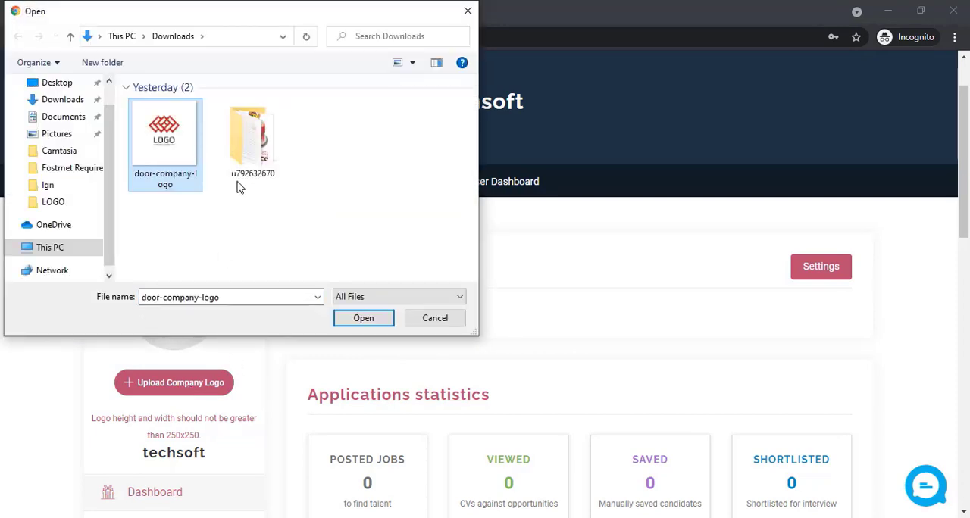
{"action": "left_click", "coordinate": [364, 319]}
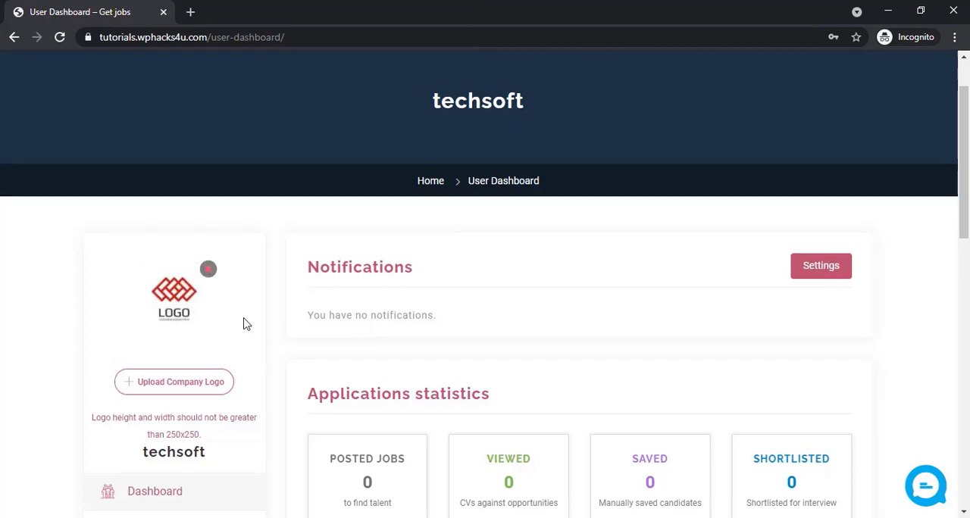
Open the employer's company profile and look through its basic and other information fields
{"action": "scroll", "coordinate": [242, 323], "scroll_direction": "down", "scroll_amount": 3}
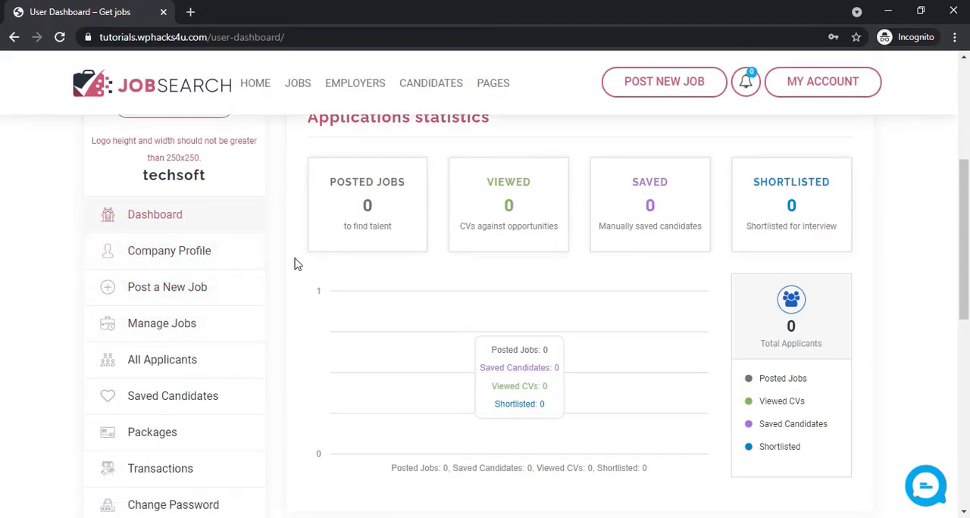
{"action": "left_click", "coordinate": [141, 261]}
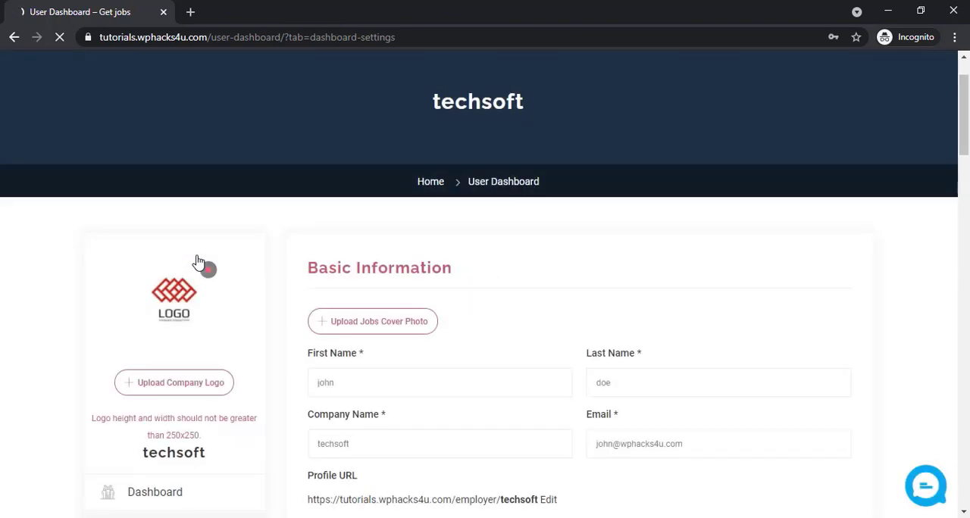
{"action": "scroll", "coordinate": [198, 261], "scroll_direction": "down", "scroll_amount": 2}
{"action": "scroll", "coordinate": [198, 261], "scroll_direction": "down", "scroll_amount": 3}
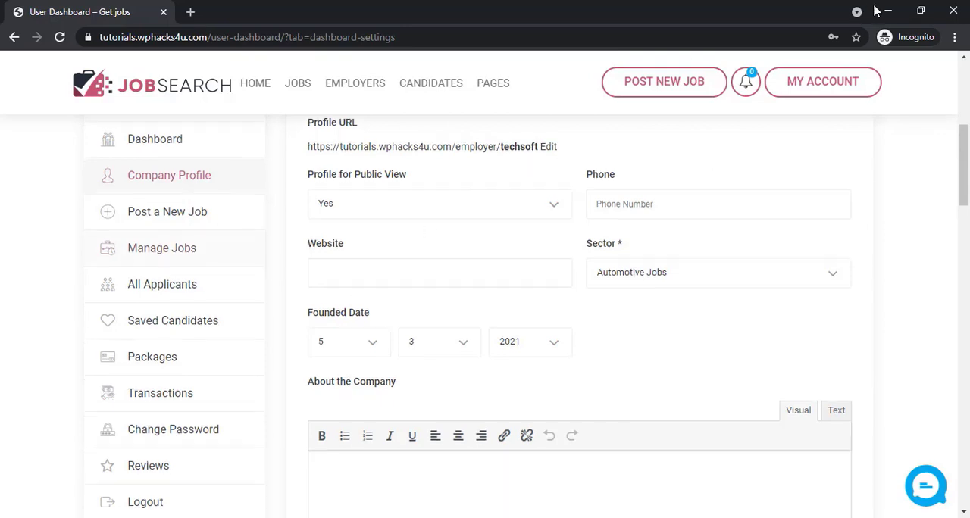
{"action": "scroll", "coordinate": [184, 297], "scroll_direction": "down", "scroll_amount": 4}
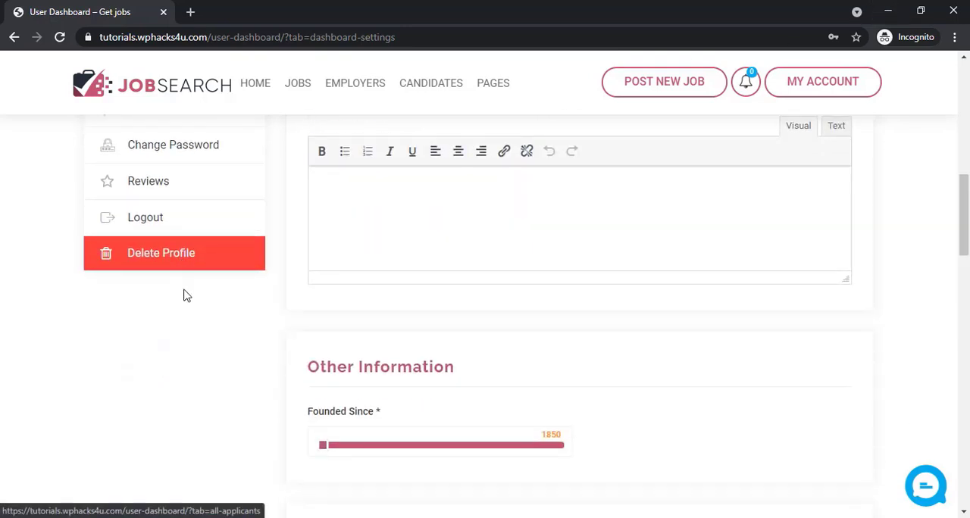
{"action": "scroll", "coordinate": [184, 295], "scroll_direction": "up", "scroll_amount": 5}
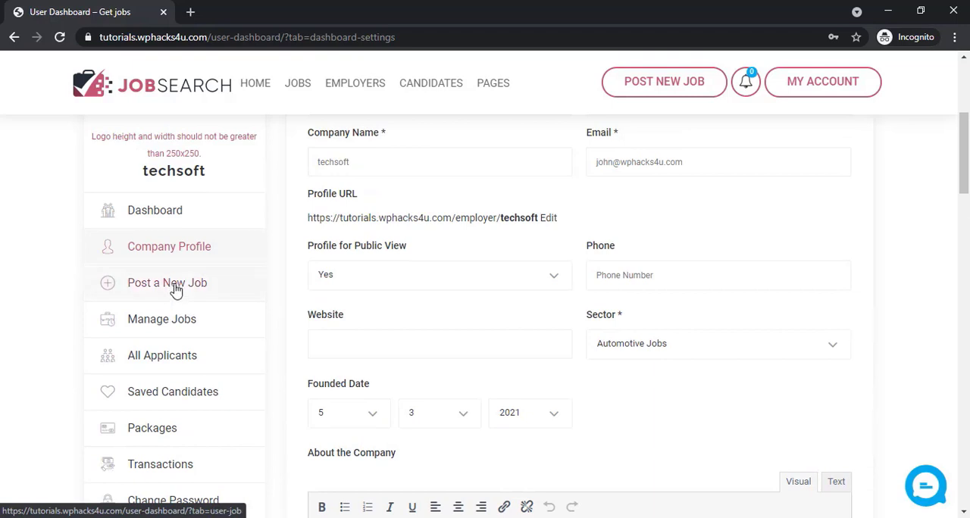
Start a new job post titled "technical analyst job" and paste the copied text as its job description
{"action": "left_click", "coordinate": [176, 291]}
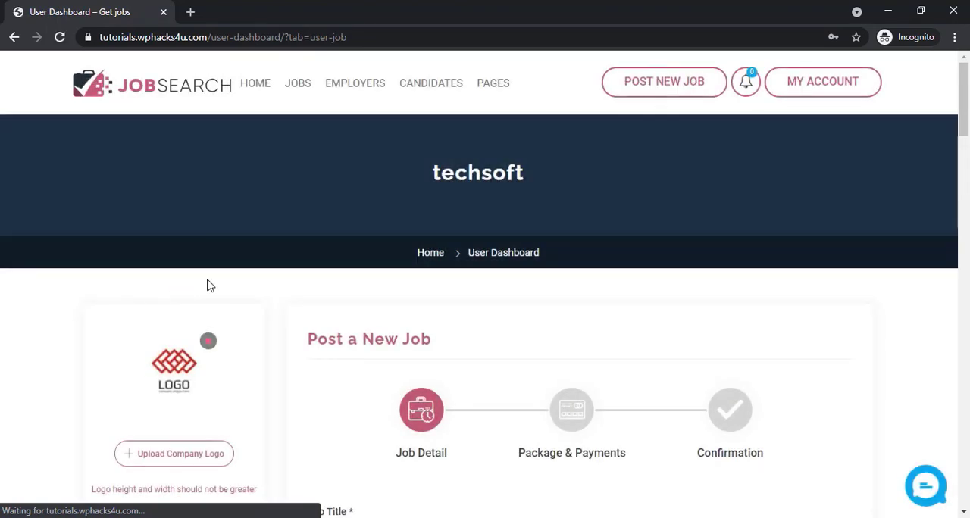
{"action": "scroll", "coordinate": [228, 285], "scroll_direction": "down", "scroll_amount": 3}
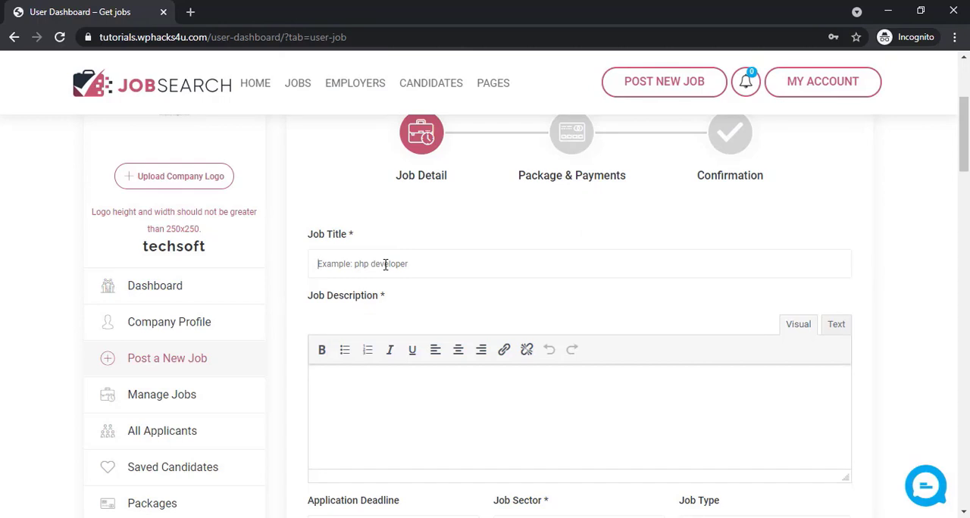
{"action": "type", "text": "technical analyst job"}
{"action": "scroll", "coordinate": [423, 301], "scroll_direction": "down", "scroll_amount": 1}
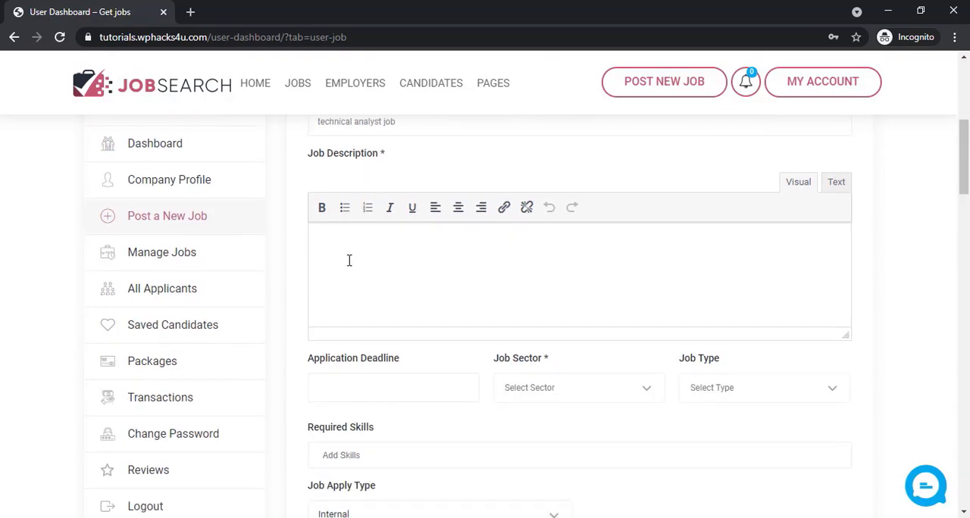
{"action": "right_click", "coordinate": [337, 251]}
{"action": "left_click", "coordinate": [383, 362]}
Set the job's application deadline to 10-05-2021, its sector to Accounting / Finance and its type to Full time
{"action": "scroll", "coordinate": [427, 390], "scroll_direction": "down", "scroll_amount": 2}
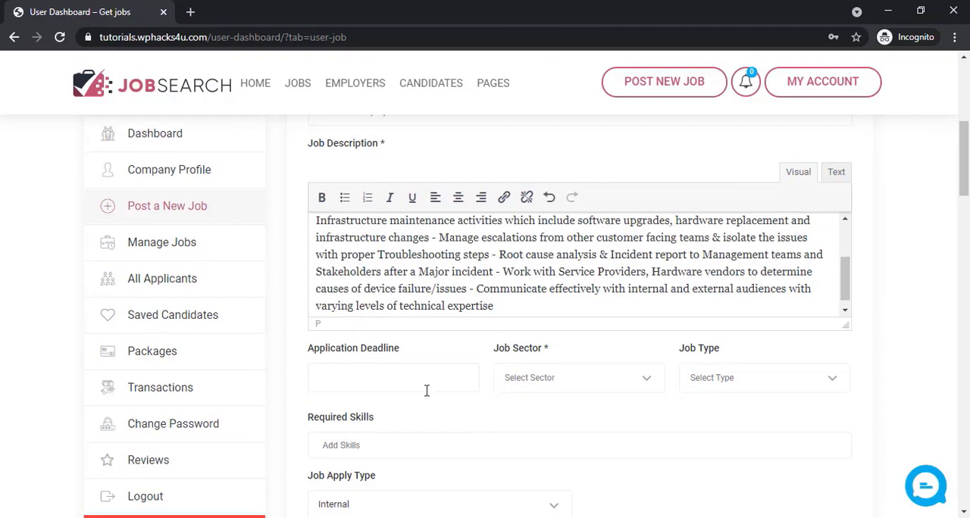
{"action": "left_click", "coordinate": [359, 258]}
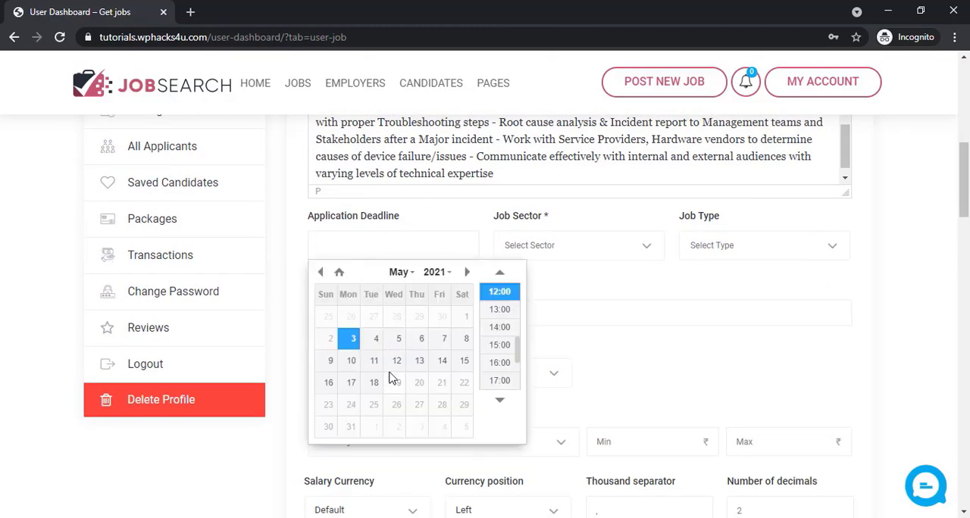
{"action": "left_click", "coordinate": [351, 367]}
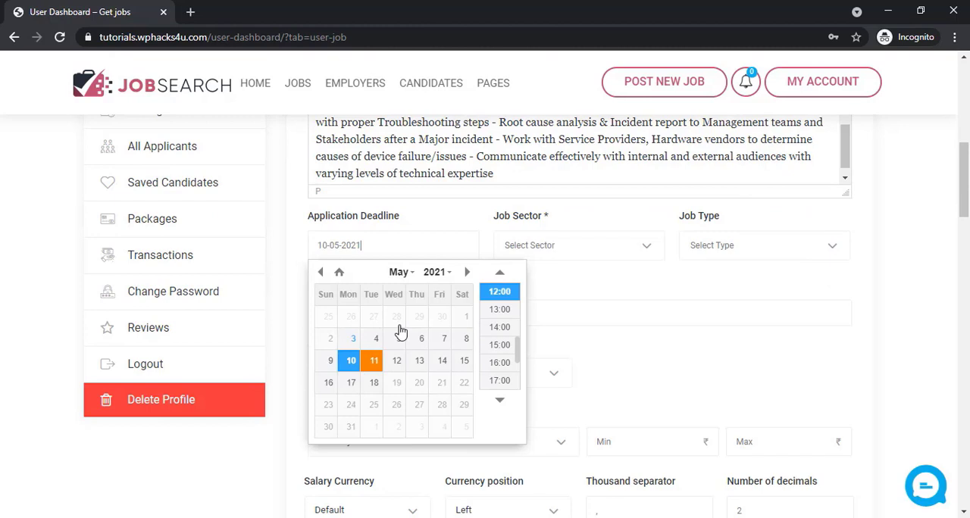
{"action": "left_click", "coordinate": [643, 312]}
{"action": "left_click", "coordinate": [570, 247]}
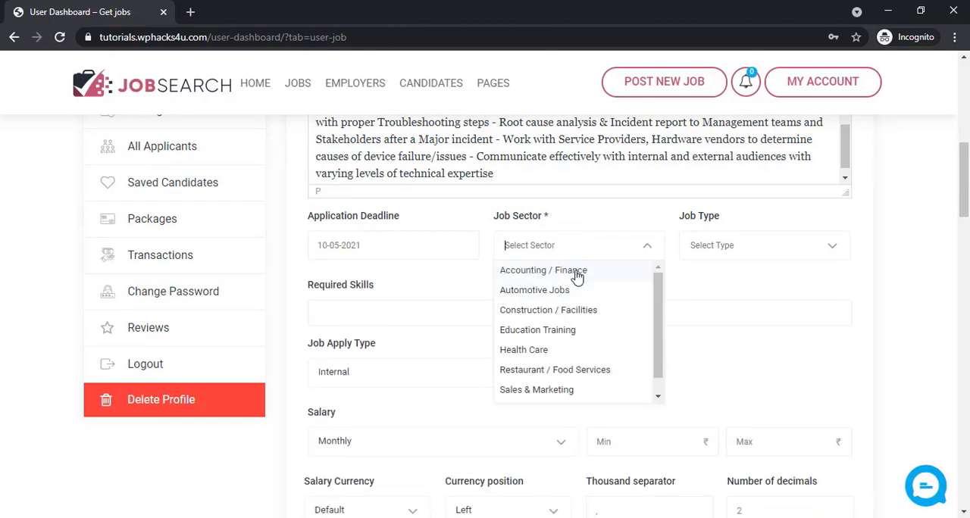
{"action": "left_click", "coordinate": [578, 275]}
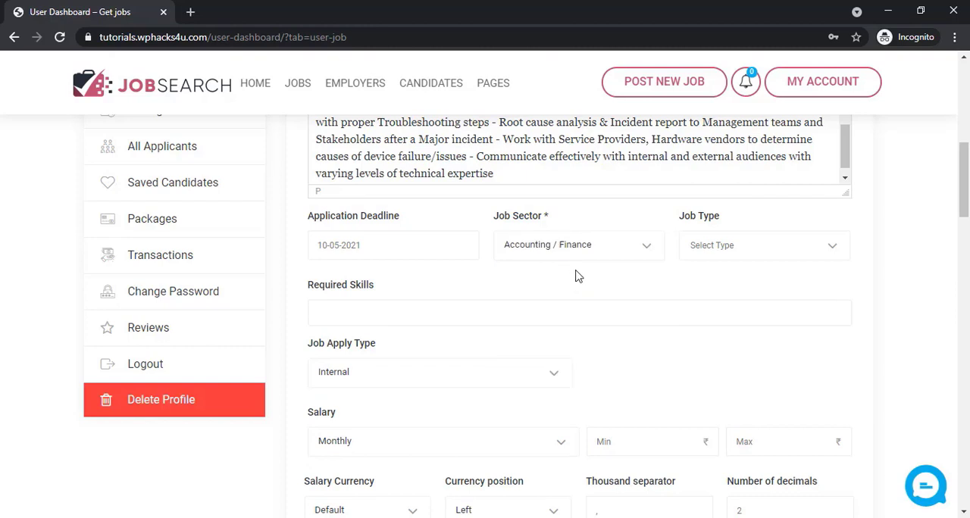
{"action": "left_click", "coordinate": [744, 254]}
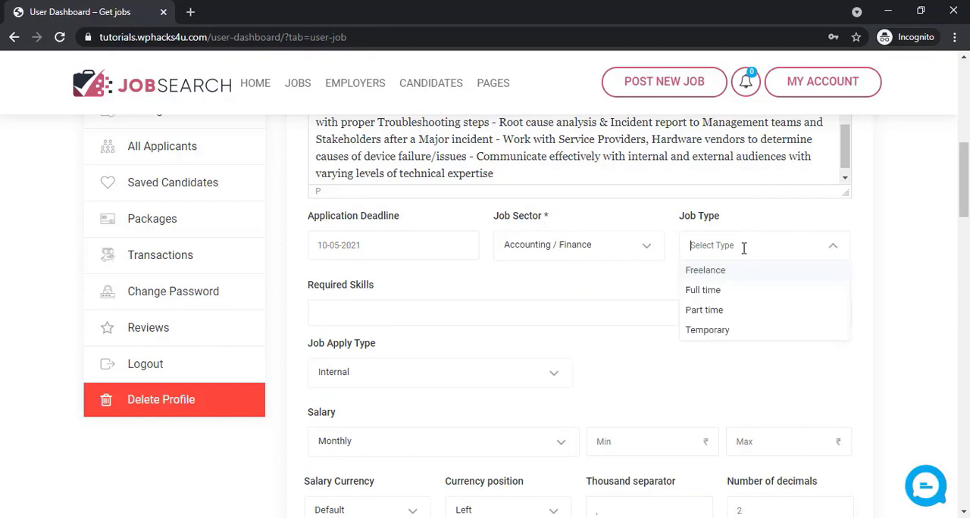
{"action": "left_click", "coordinate": [717, 291]}
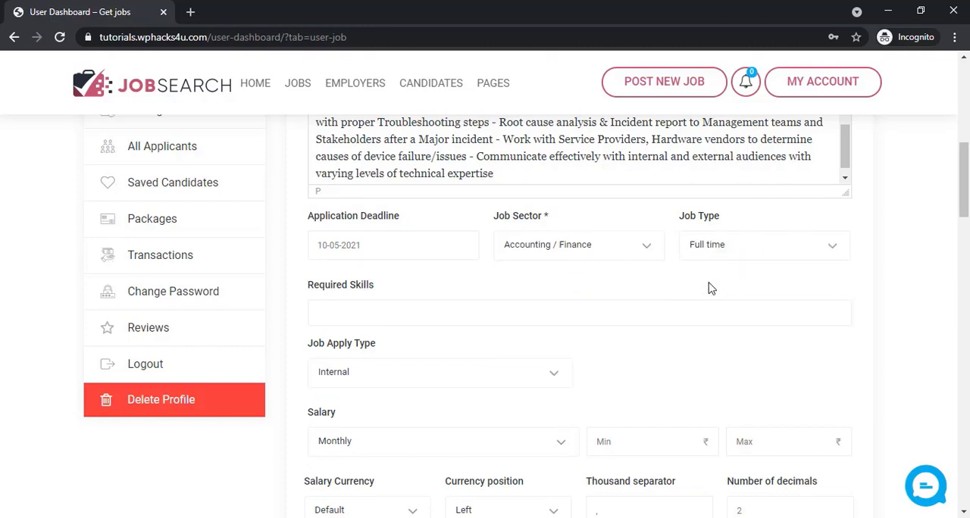
Add AutoCAD and projects from the suggested skills as the job's required skills
{"action": "left_click", "coordinate": [366, 314]}
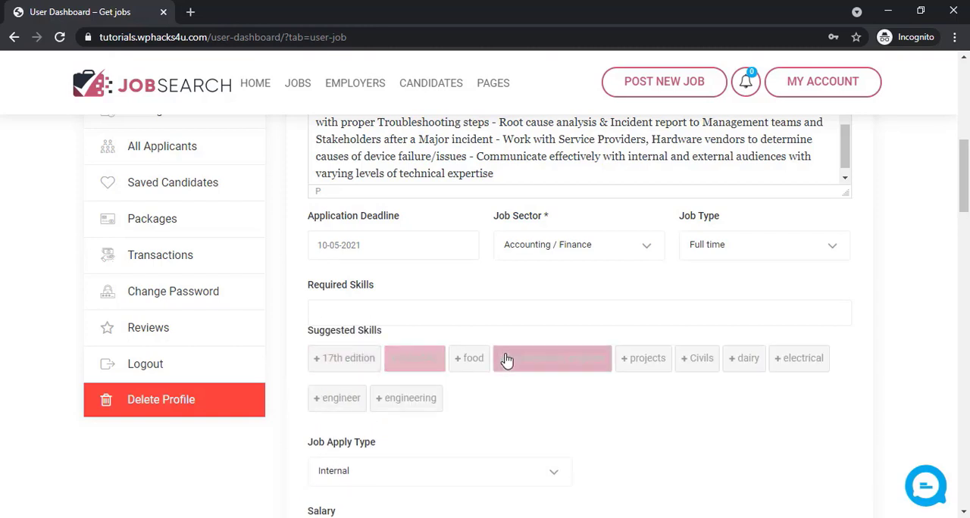
{"action": "left_click", "coordinate": [431, 360]}
{"action": "left_click", "coordinate": [621, 362]}
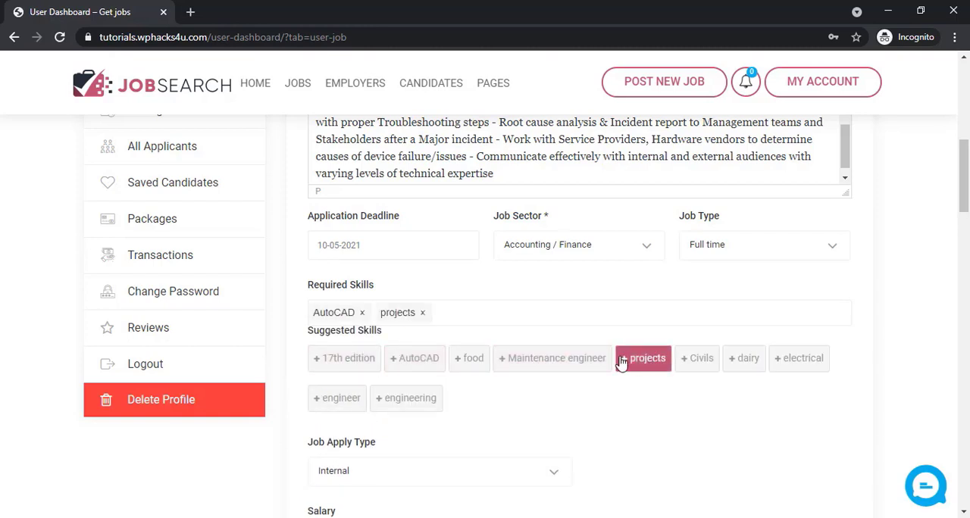
{"action": "left_click", "coordinate": [591, 429]}
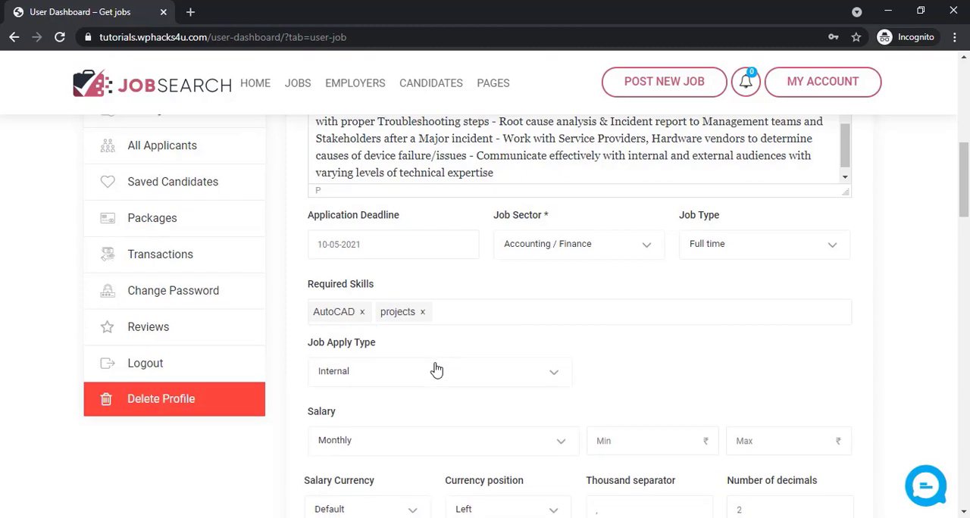
Set the job apply type to By Email with an application email address, and enter a monthly salary of 10000 to 21000
{"action": "scroll", "coordinate": [436, 370], "scroll_direction": "down", "scroll_amount": 2}
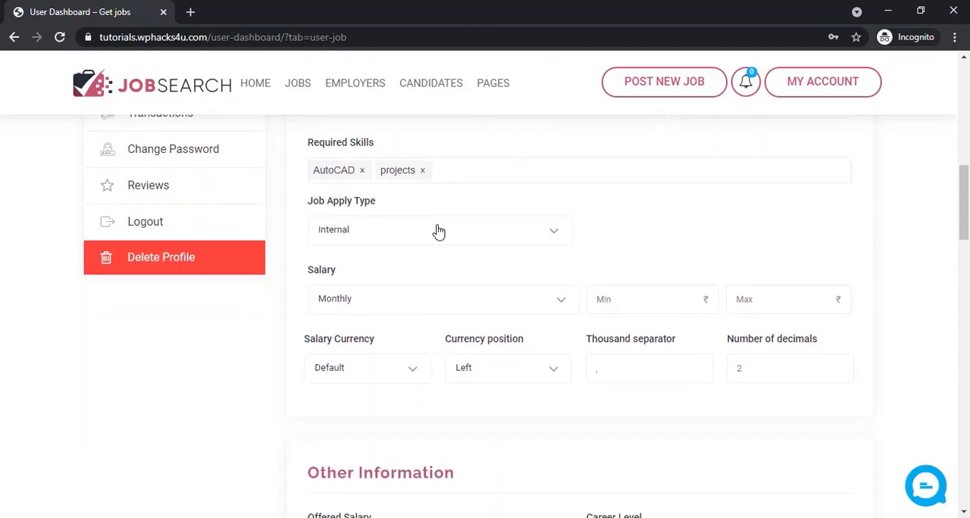
{"action": "scroll", "coordinate": [438, 231], "scroll_direction": "down", "scroll_amount": 1}
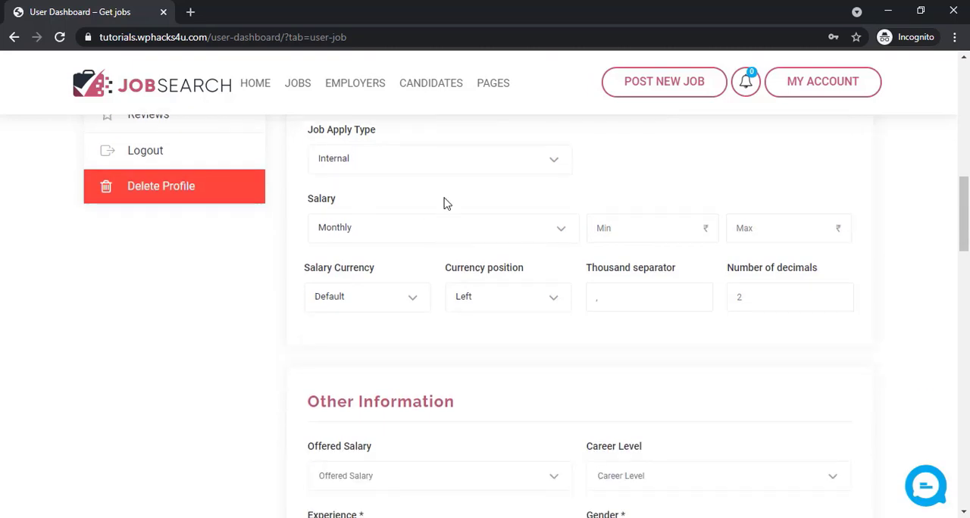
{"action": "left_click", "coordinate": [431, 167]}
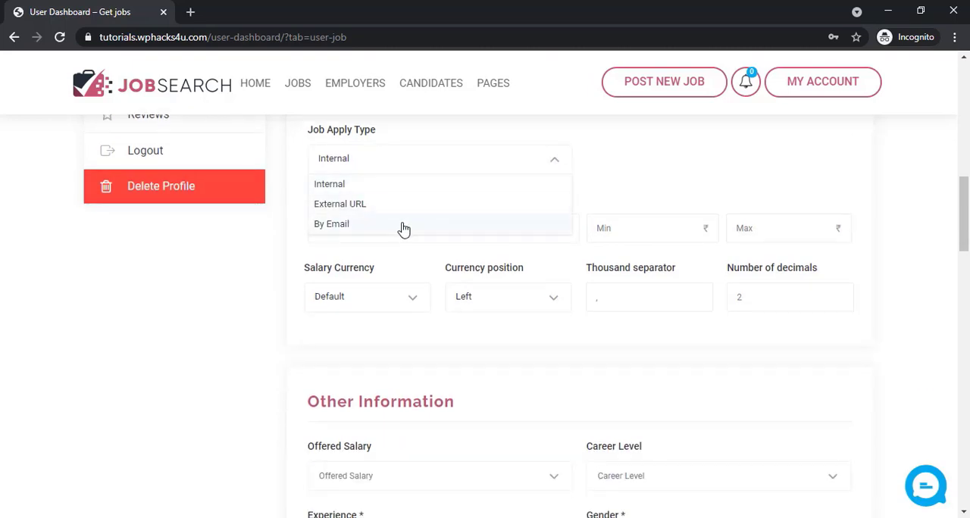
{"action": "left_click", "coordinate": [402, 227]}
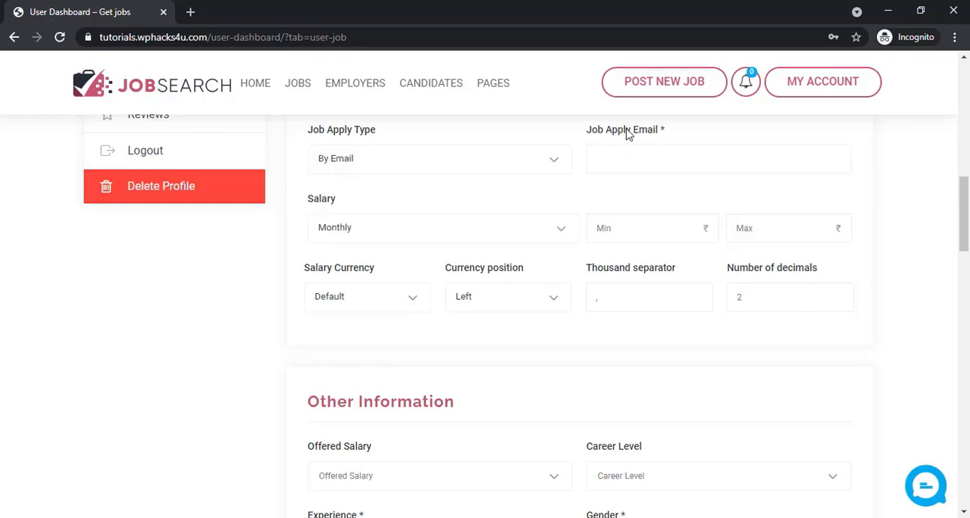
{"action": "left_click", "coordinate": [599, 166]}
{"action": "left_click", "coordinate": [653, 213]}
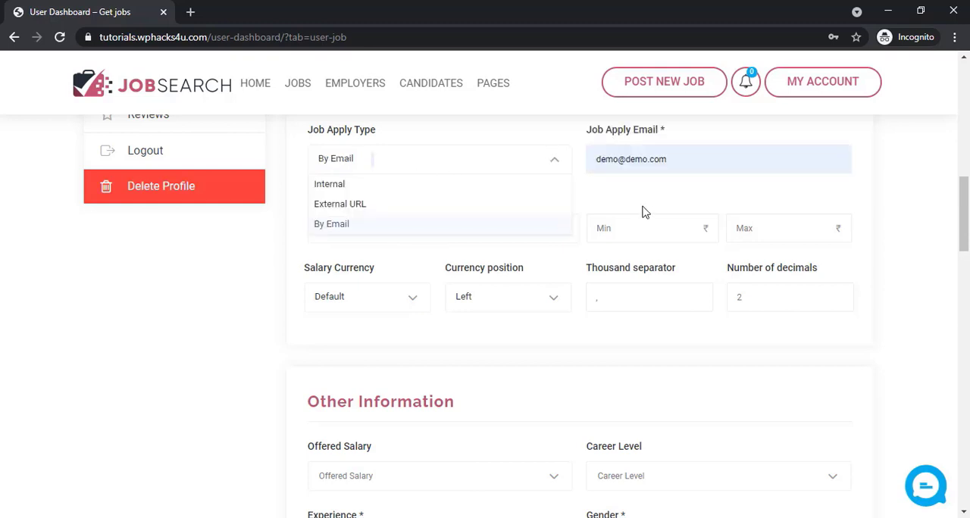
{"action": "left_click", "coordinate": [637, 203]}
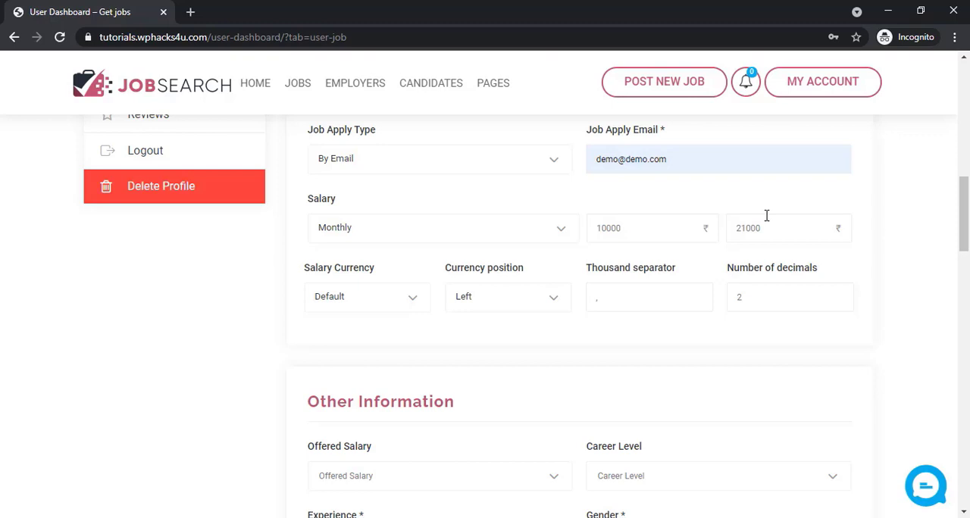
Check the available salary currencies without changing the default, and view the job's Other Information fields
{"action": "left_click", "coordinate": [381, 302]}
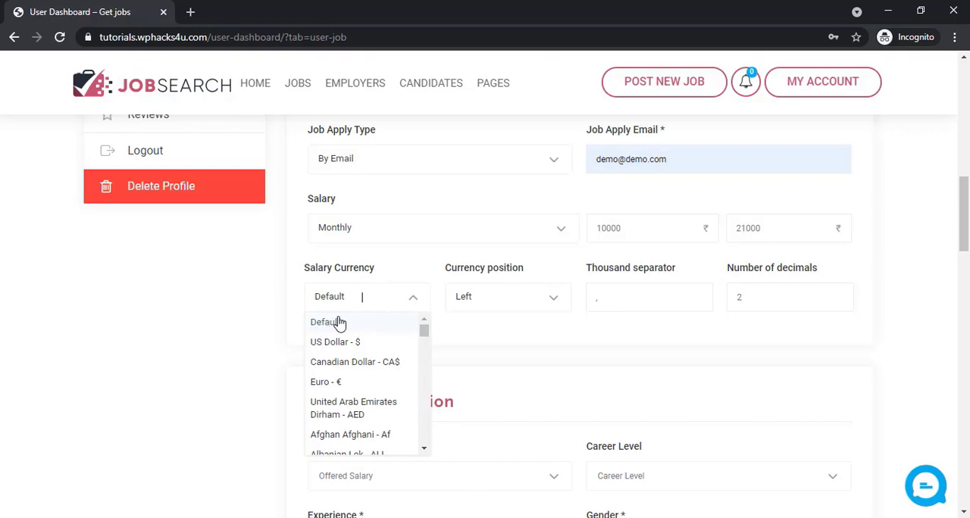
{"action": "left_click", "coordinate": [245, 329]}
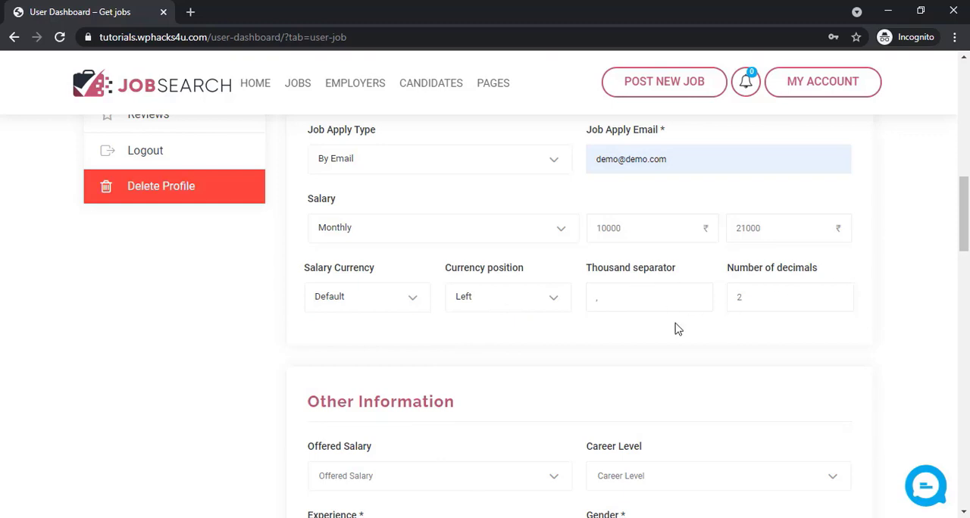
{"action": "scroll", "coordinate": [626, 348], "scroll_direction": "down", "scroll_amount": 3}
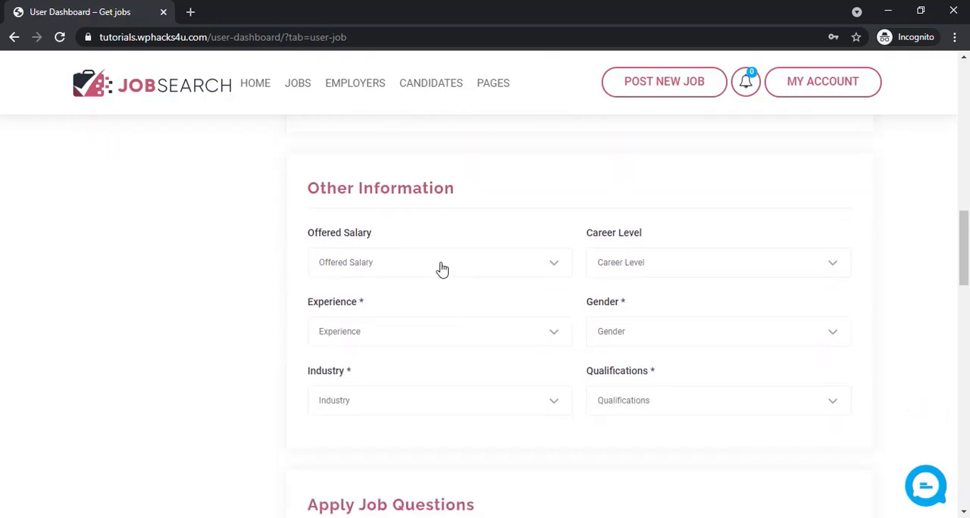
Set the job's required experience to Fresh and its career level to Officer
{"action": "left_click", "coordinate": [450, 332]}
{"action": "left_click", "coordinate": [359, 397]}
{"action": "left_click", "coordinate": [396, 331]}
{"action": "left_click", "coordinate": [362, 365]}
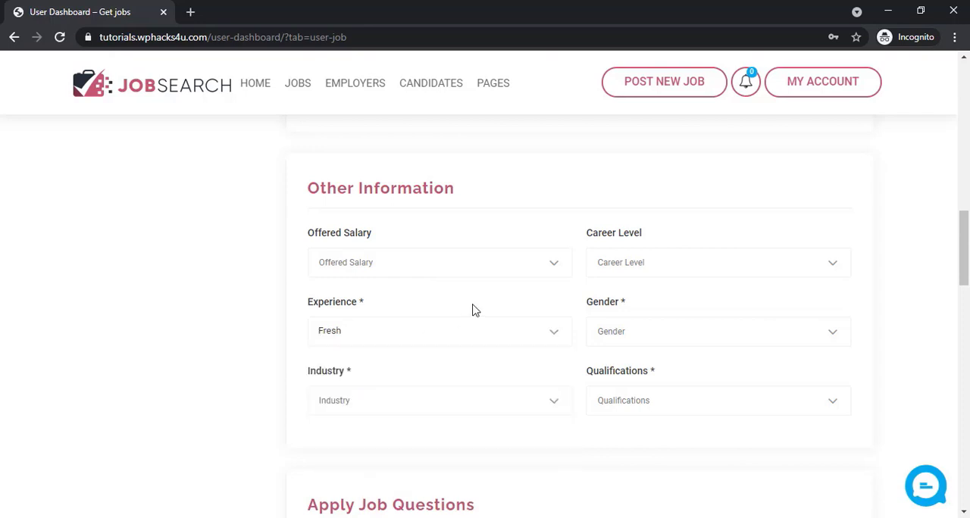
{"action": "left_click", "coordinate": [661, 261]}
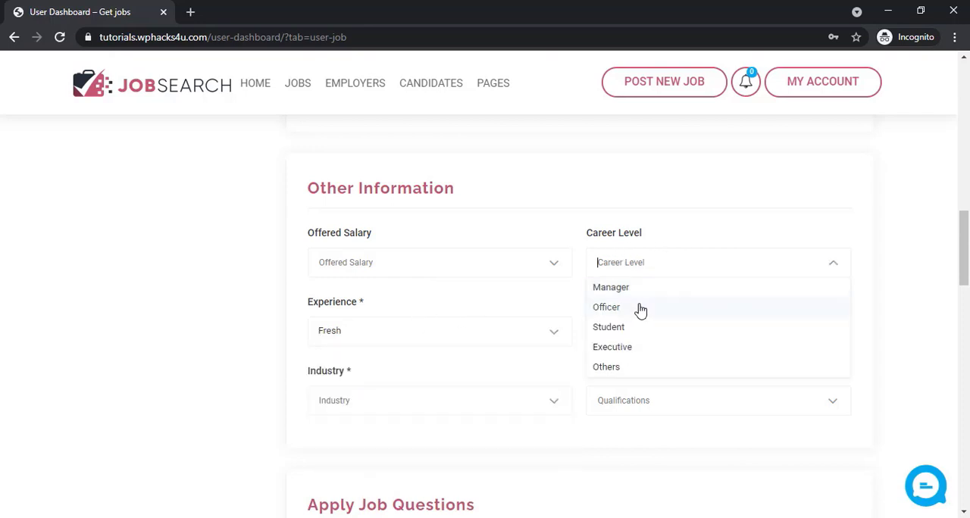
{"action": "left_click", "coordinate": [707, 307]}
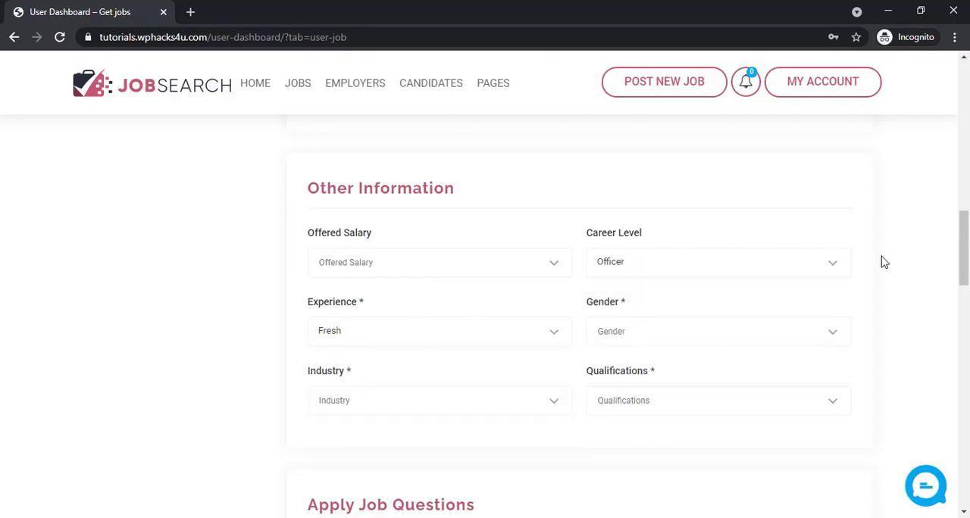
Set the job's gender to Male, its industry to Finance and its qualifications to Diploma
{"action": "left_click", "coordinate": [720, 343]}
{"action": "left_click", "coordinate": [638, 365]}
{"action": "scroll", "coordinate": [414, 417], "scroll_direction": "down", "scroll_amount": 1}
{"action": "left_click", "coordinate": [437, 332]}
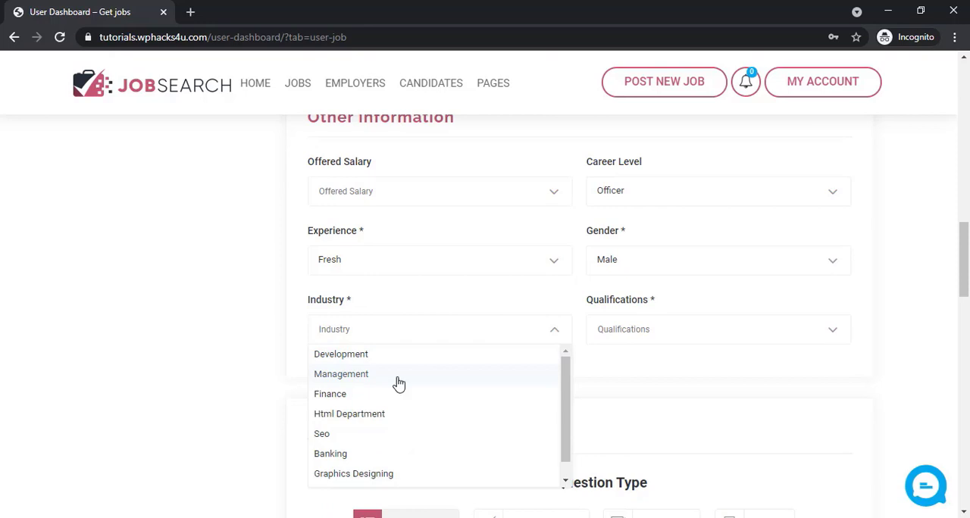
{"action": "left_click", "coordinate": [374, 404]}
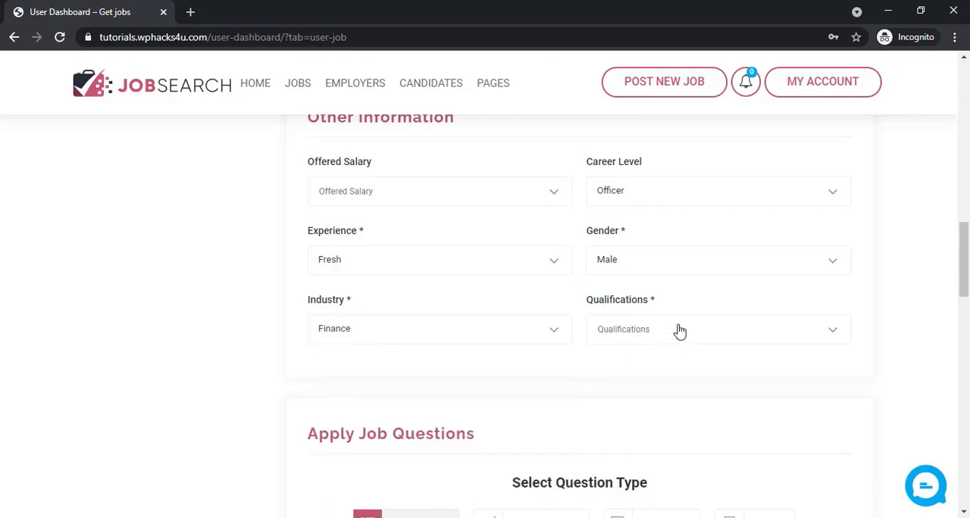
{"action": "left_click", "coordinate": [677, 328]}
{"action": "left_click", "coordinate": [648, 375]}
Agree to the terms and privacy policy and post the job, leaving the questions, attachments and location sections as they are
{"action": "scroll", "coordinate": [598, 390], "scroll_direction": "down", "scroll_amount": 3}
{"action": "scroll", "coordinate": [598, 391], "scroll_direction": "down", "scroll_amount": 1}
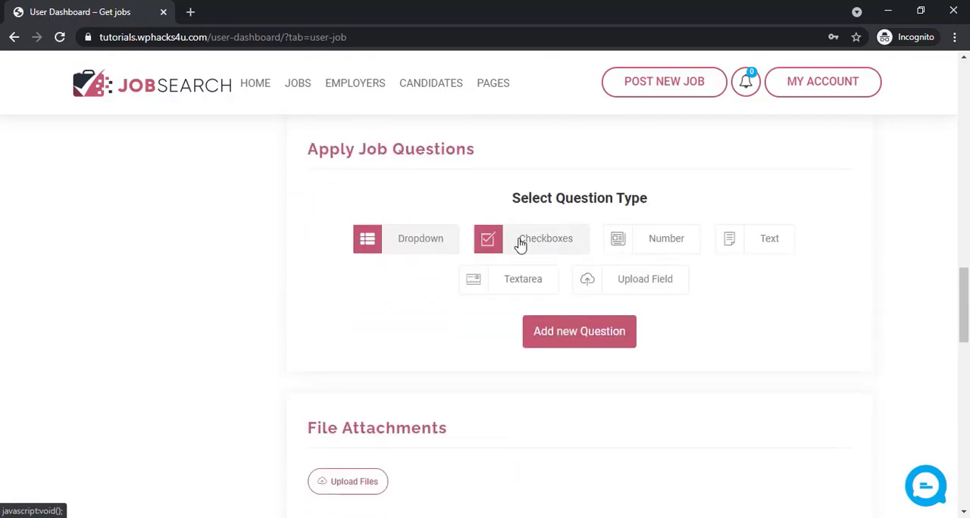
{"action": "scroll", "coordinate": [542, 386], "scroll_direction": "down", "scroll_amount": 3}
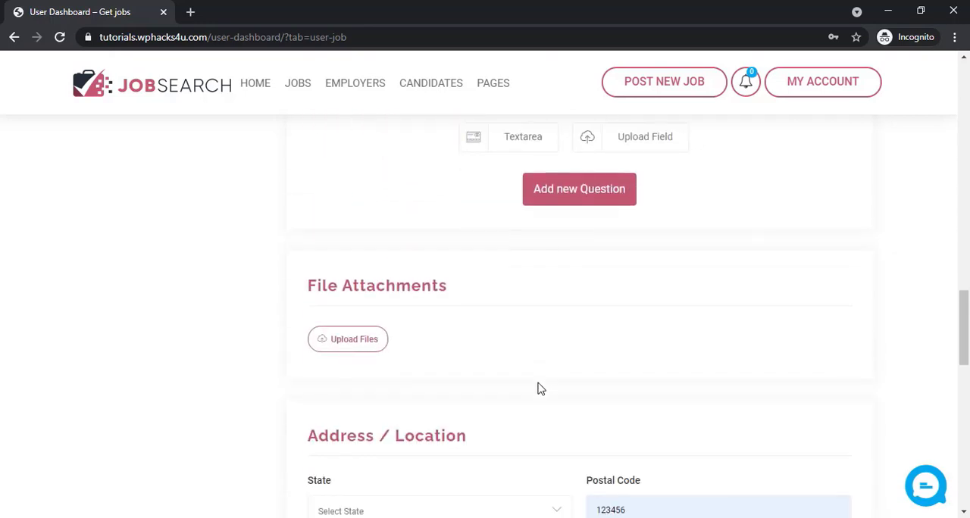
{"action": "scroll", "coordinate": [539, 388], "scroll_direction": "down", "scroll_amount": 2}
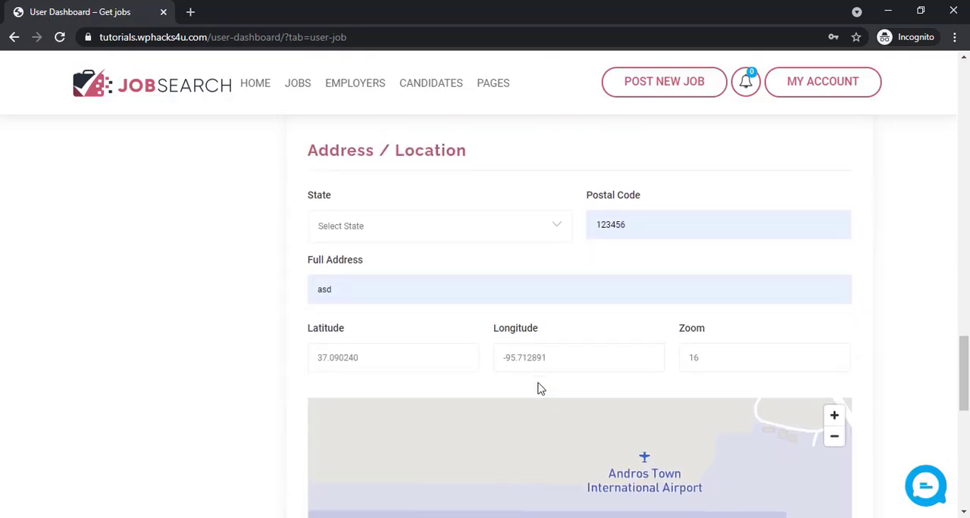
{"action": "scroll", "coordinate": [539, 388], "scroll_direction": "down", "scroll_amount": 5}
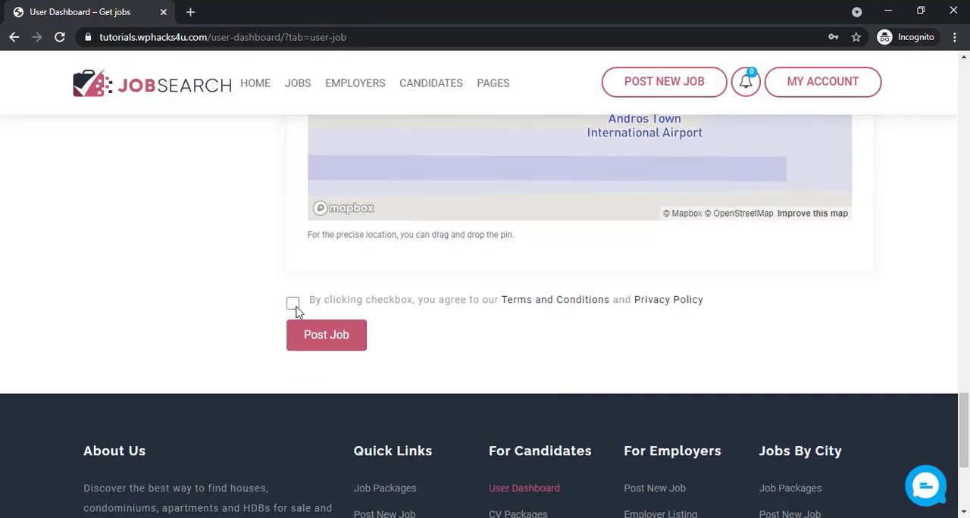
{"action": "left_click", "coordinate": [293, 303]}
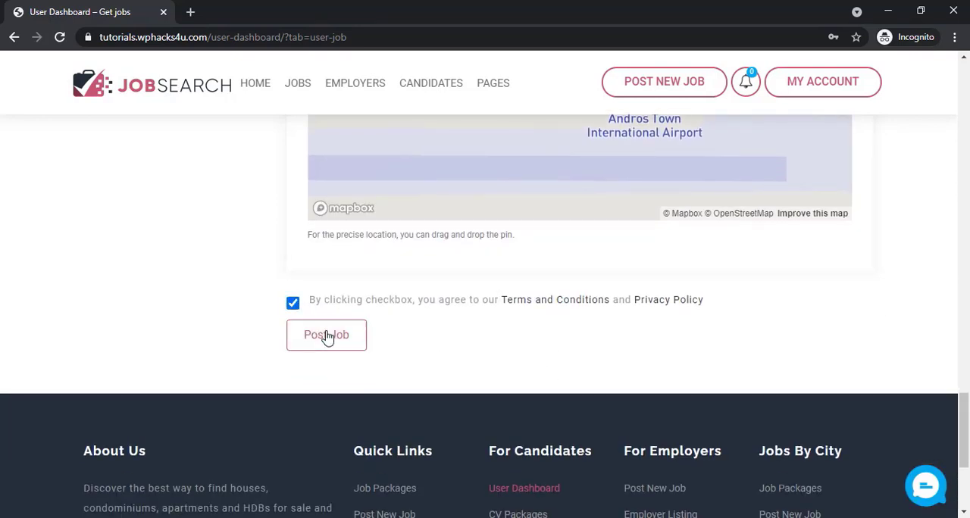
{"action": "left_click", "coordinate": [327, 338]}
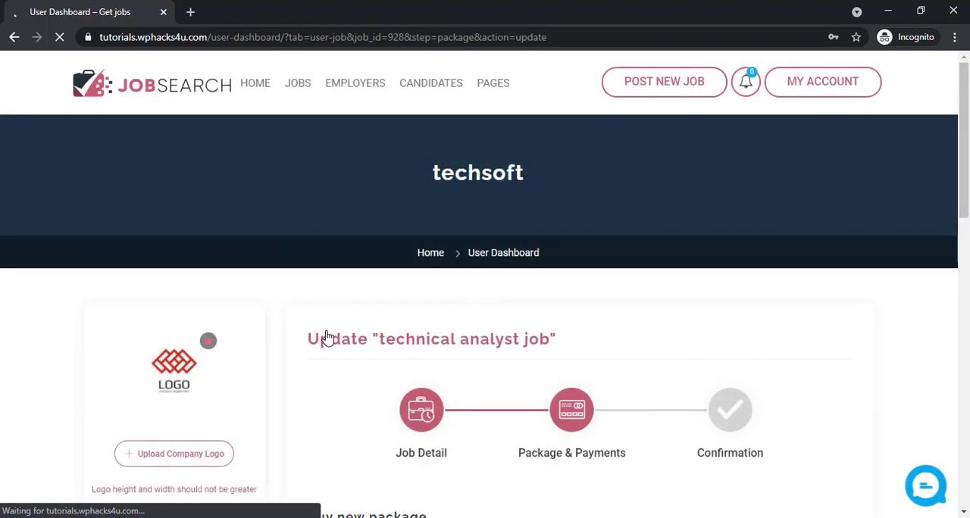
Choose the free Standard package for the technical analyst job and submit it
{"action": "scroll", "coordinate": [328, 338], "scroll_direction": "down", "scroll_amount": 4}
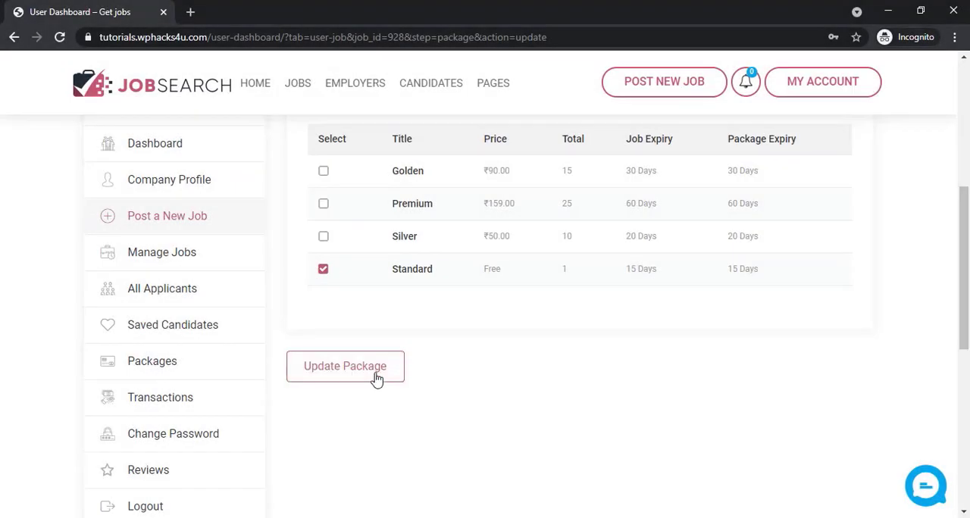
{"action": "left_click", "coordinate": [377, 379]}
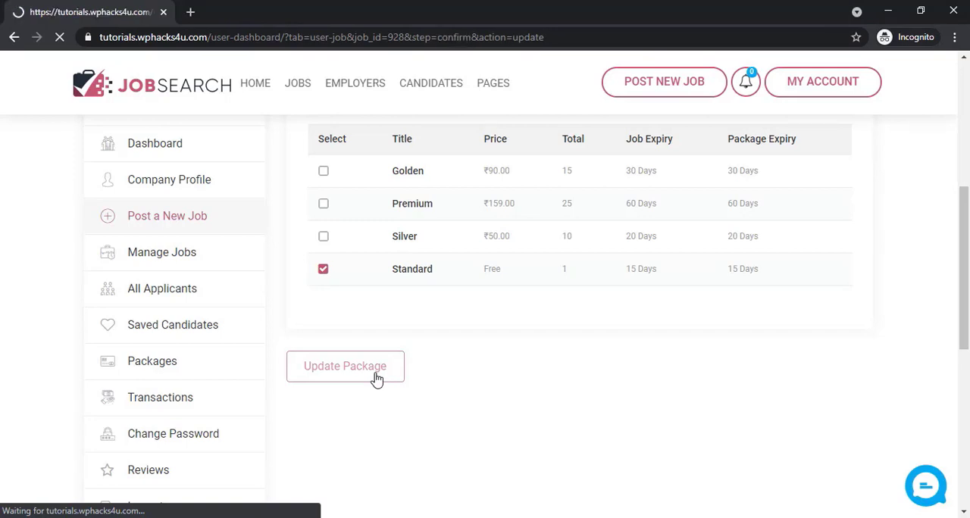
{"action": "scroll", "coordinate": [376, 379], "scroll_direction": "down", "scroll_amount": 5}
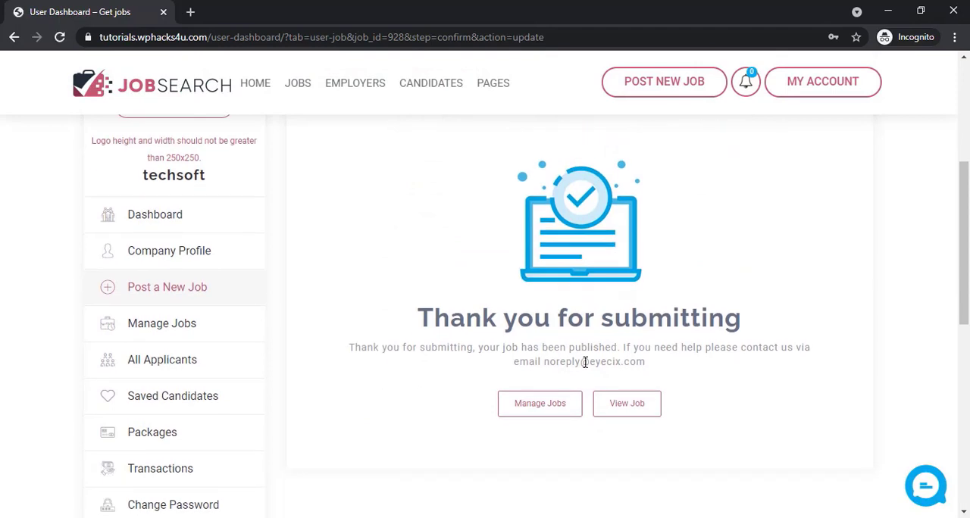
View the published technical analyst job and review its details, description and required skills
{"action": "left_click", "coordinate": [626, 407]}
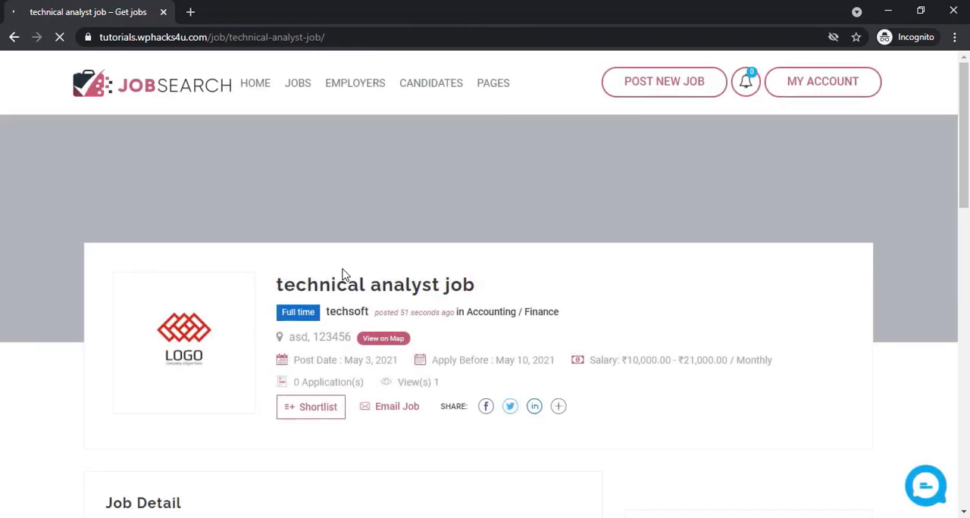
{"action": "scroll", "coordinate": [342, 274], "scroll_direction": "down", "scroll_amount": 4}
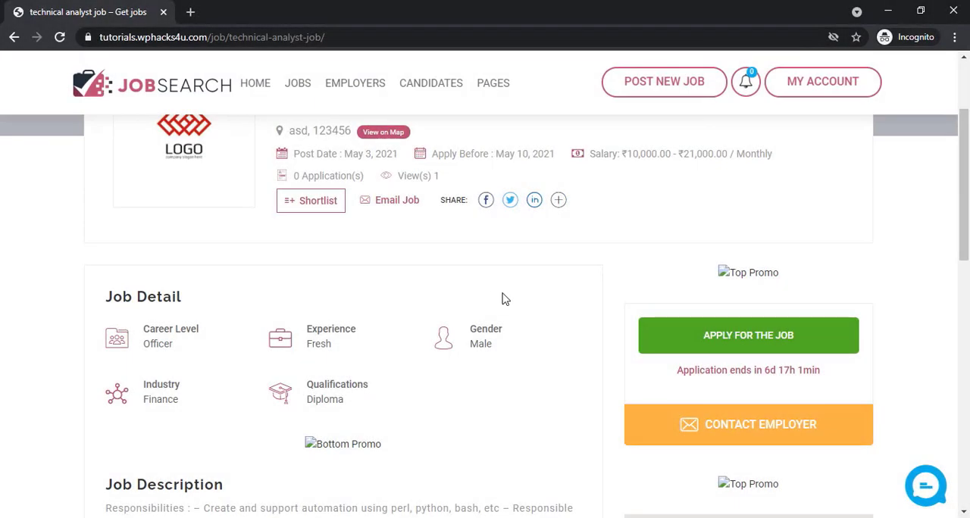
{"action": "scroll", "coordinate": [490, 299], "scroll_direction": "down", "scroll_amount": 3}
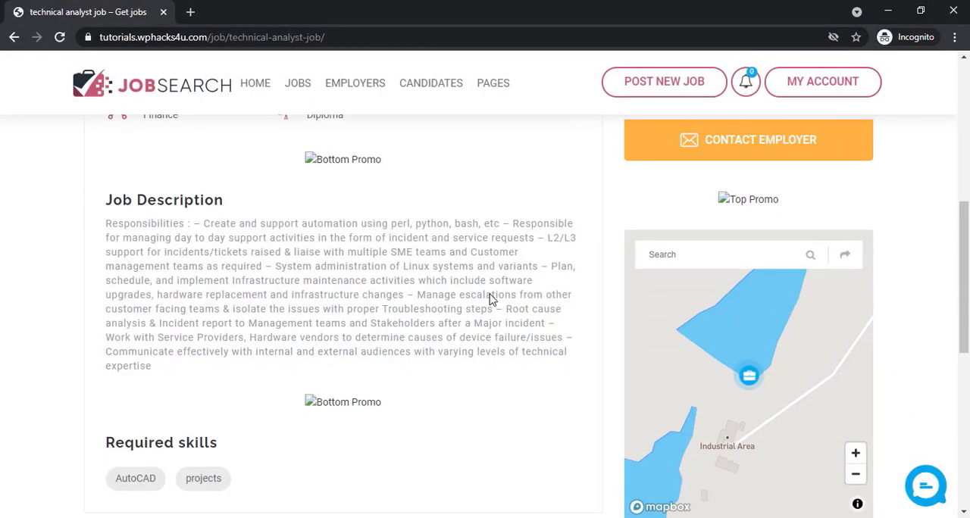
{"action": "scroll", "coordinate": [490, 295], "scroll_direction": "up", "scroll_amount": 6}
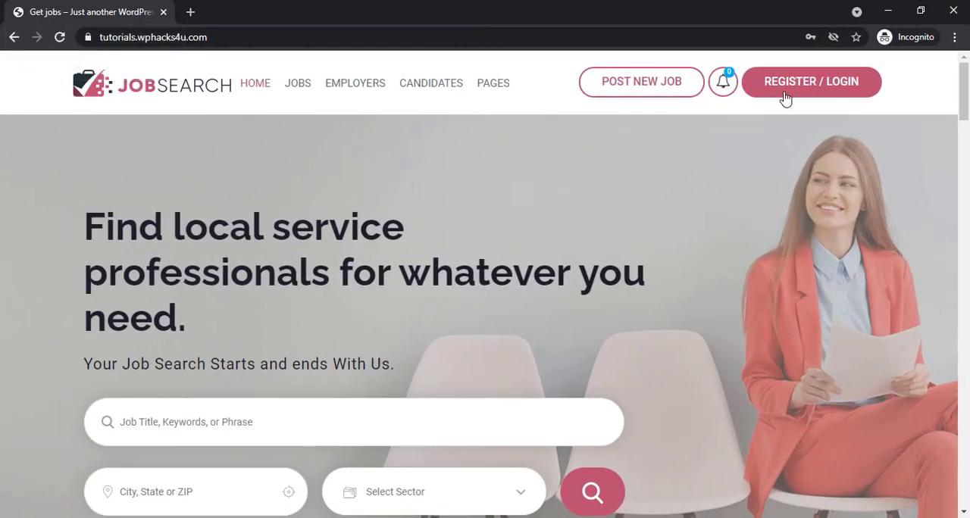
Register a new candidate account from the home page and view its dashboard's application statistics
{"action": "left_click", "coordinate": [788, 87]}
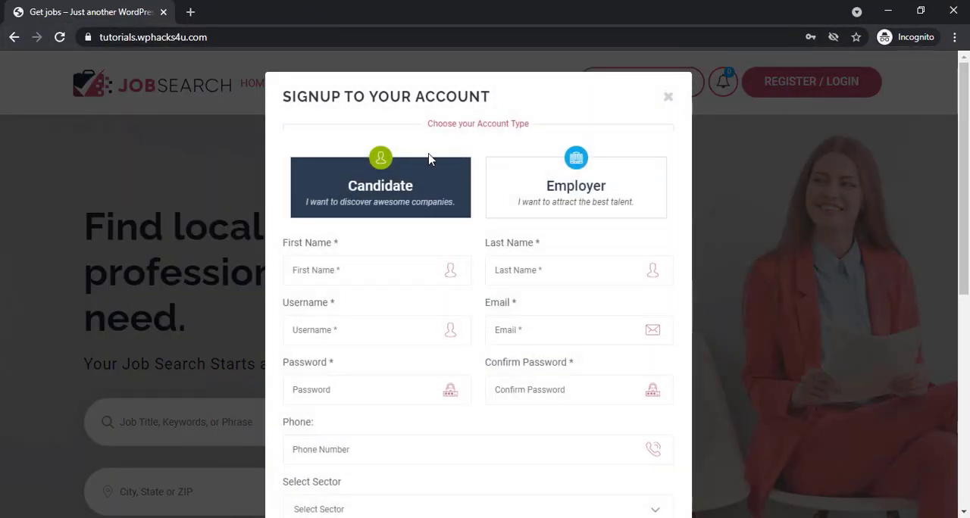
{"action": "scroll", "coordinate": [433, 210], "scroll_direction": "down", "scroll_amount": 6}
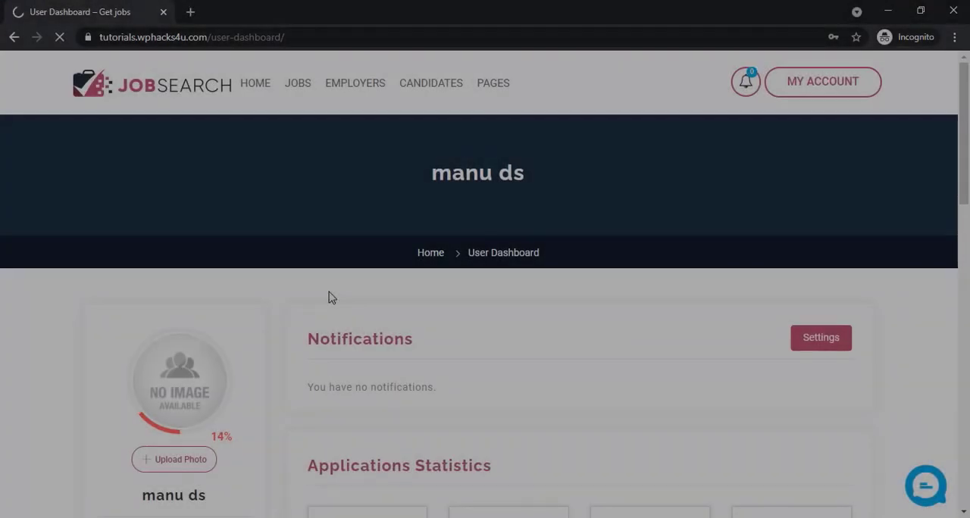
{"action": "scroll", "coordinate": [329, 297], "scroll_direction": "down", "scroll_amount": 1}
{"action": "scroll", "coordinate": [328, 297], "scroll_direction": "down", "scroll_amount": 3}
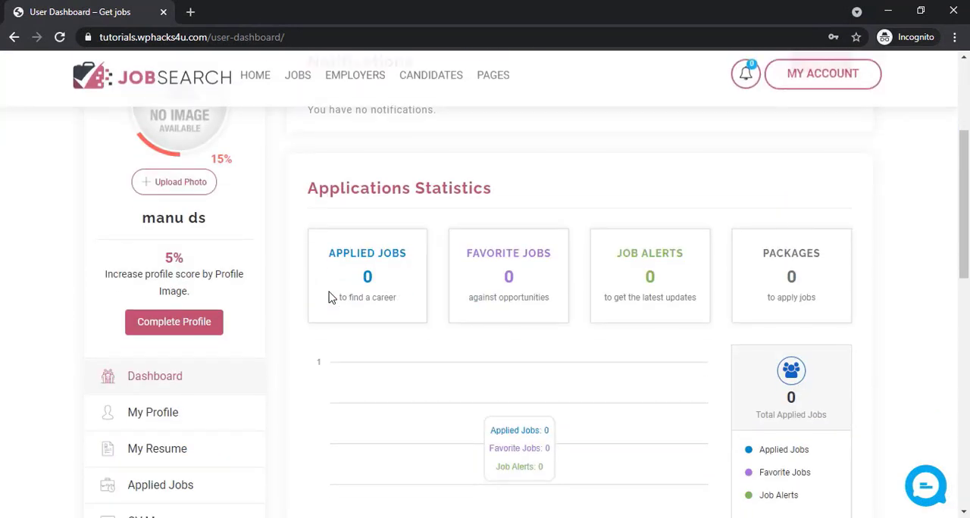
{"action": "scroll", "coordinate": [231, 313], "scroll_direction": "down", "scroll_amount": 1}
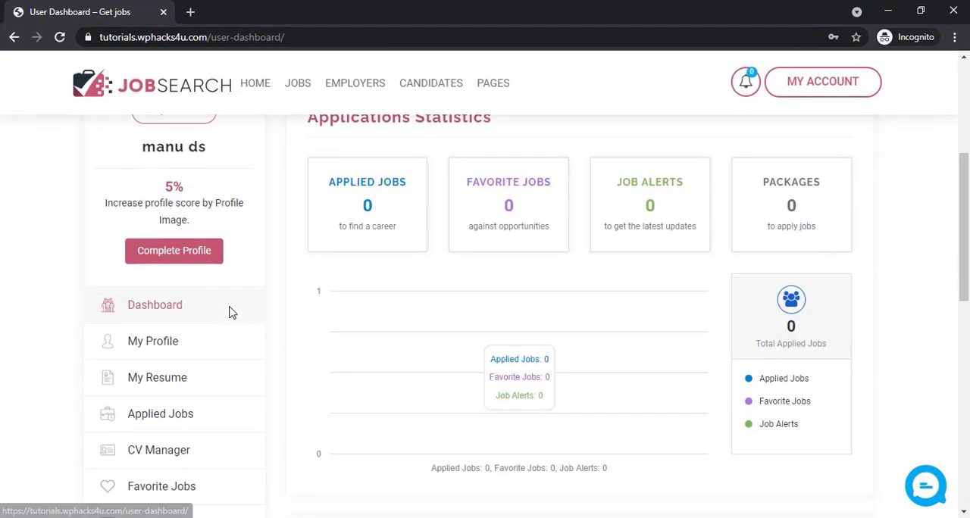
Upload a profile photo for the candidate
{"action": "scroll", "coordinate": [231, 313], "scroll_direction": "up", "scroll_amount": 2}
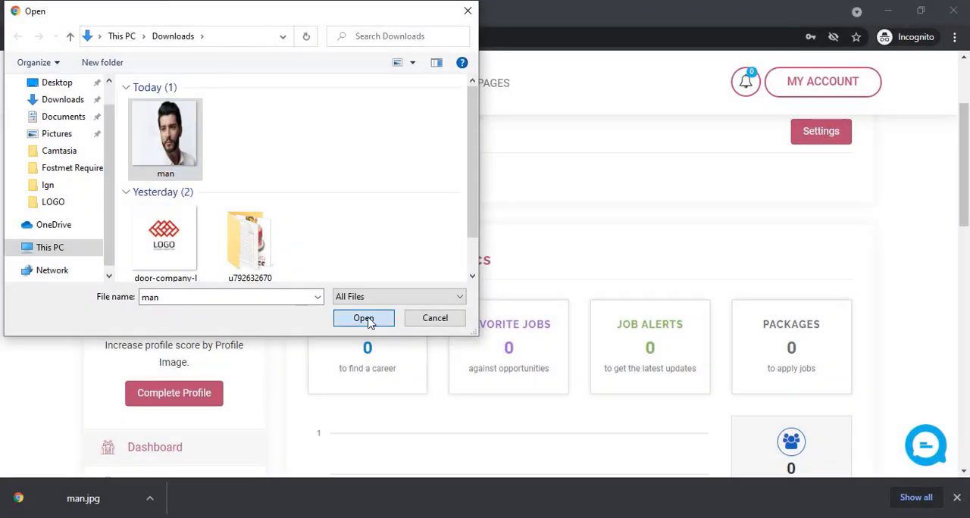
{"action": "left_click", "coordinate": [369, 320]}
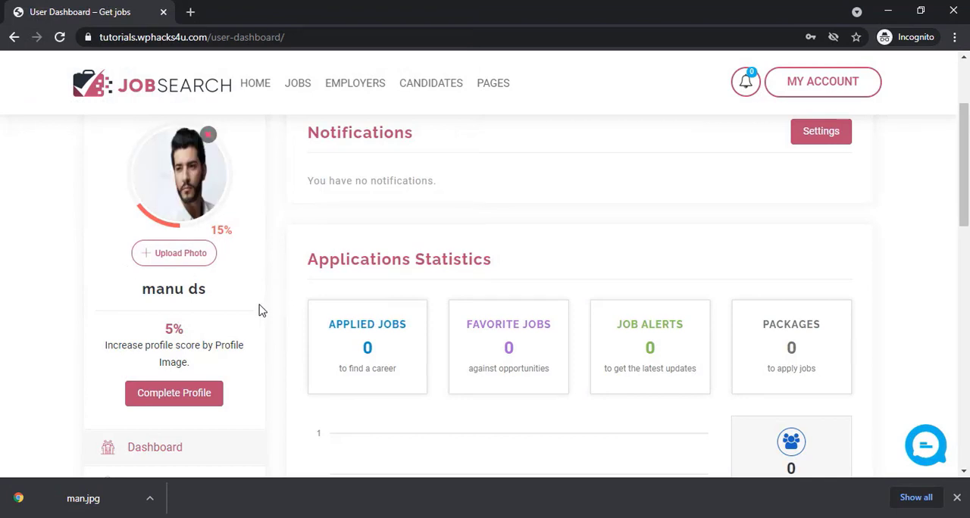
Look through the candidate dashboard's account sections, application statistics and recently applied jobs
{"action": "scroll", "coordinate": [259, 312], "scroll_direction": "down", "scroll_amount": 1}
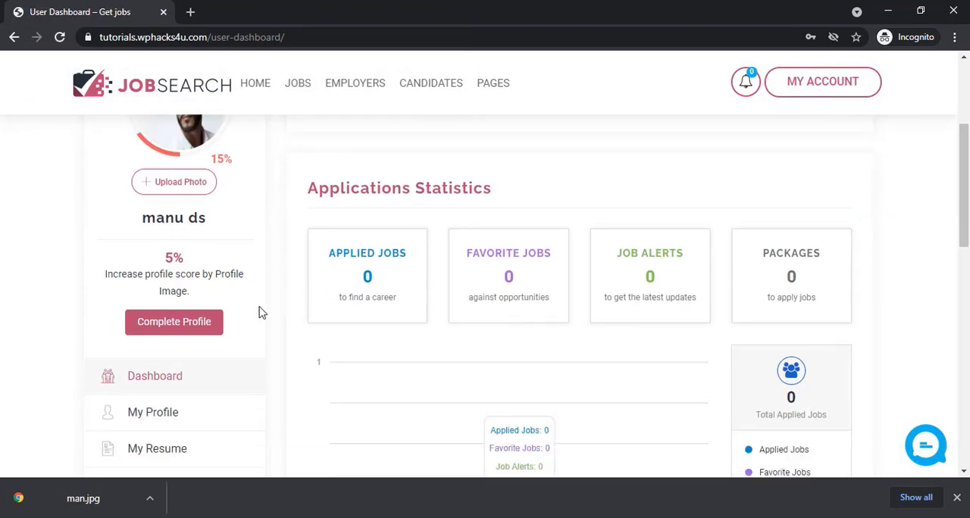
{"action": "scroll", "coordinate": [258, 311], "scroll_direction": "down", "scroll_amount": 1}
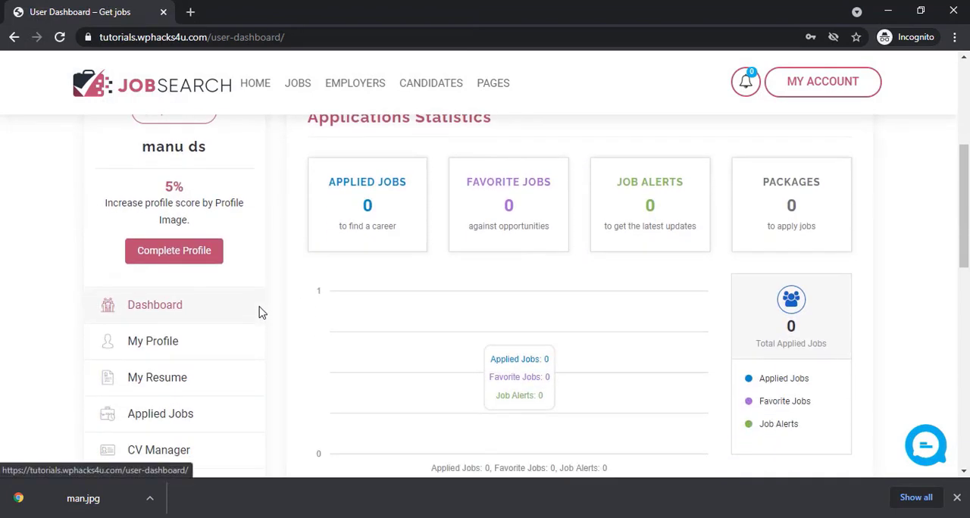
{"action": "scroll", "coordinate": [260, 313], "scroll_direction": "down", "scroll_amount": 1}
{"action": "scroll", "coordinate": [261, 313], "scroll_direction": "down", "scroll_amount": 3}
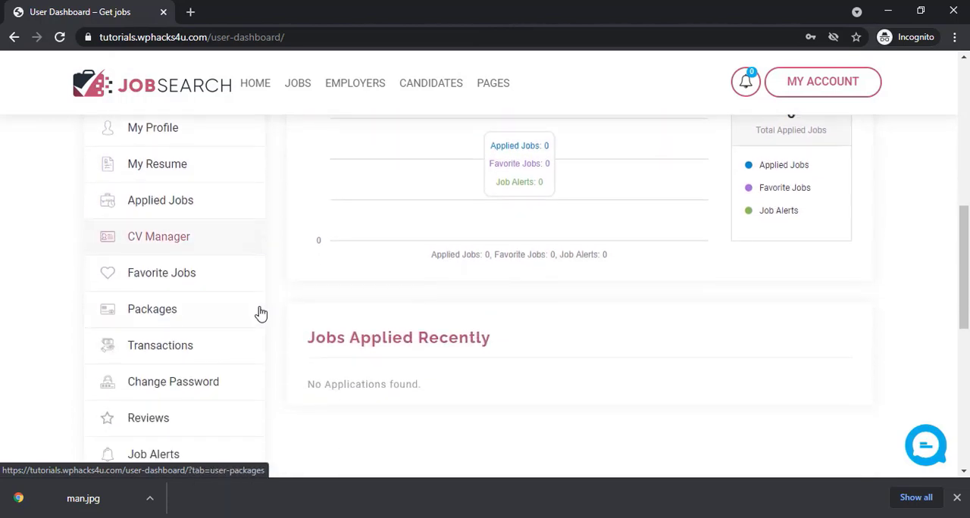
{"action": "scroll", "coordinate": [261, 313], "scroll_direction": "down", "scroll_amount": 1}
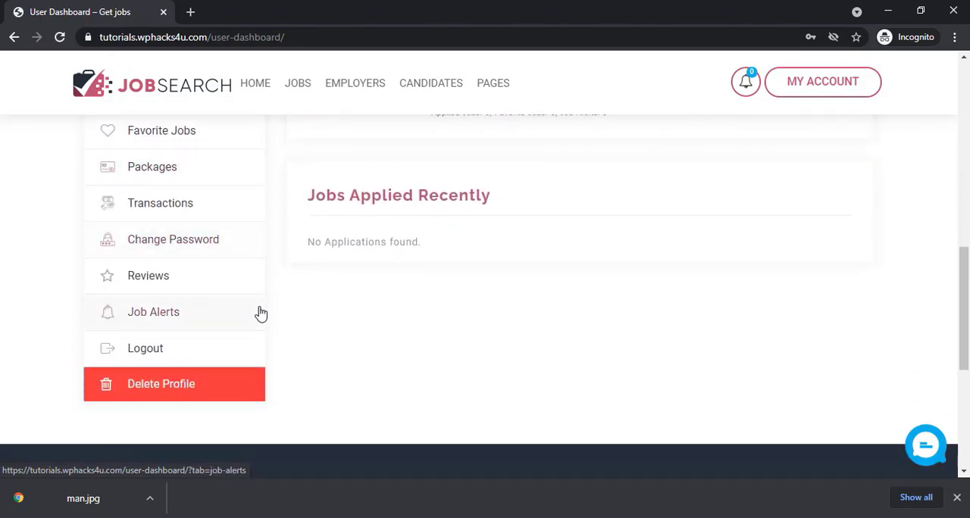
{"action": "scroll", "coordinate": [261, 313], "scroll_direction": "up", "scroll_amount": 1}
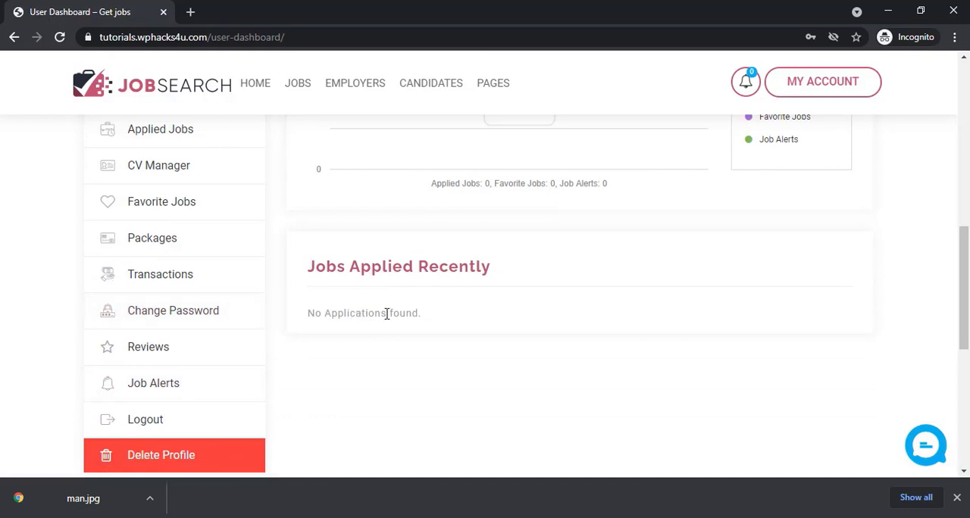
{"action": "scroll", "coordinate": [386, 313], "scroll_direction": "up", "scroll_amount": 4}
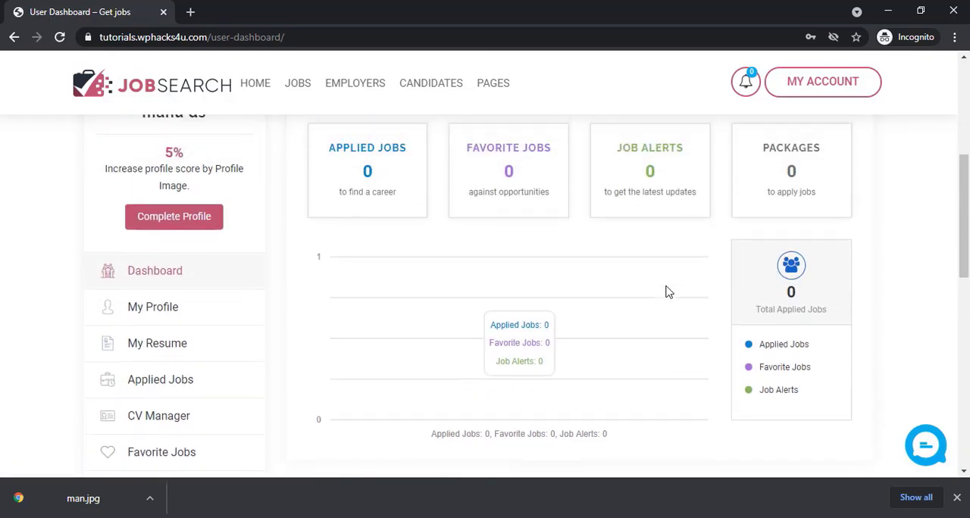
{"action": "scroll", "coordinate": [400, 296], "scroll_direction": "up", "scroll_amount": 1}
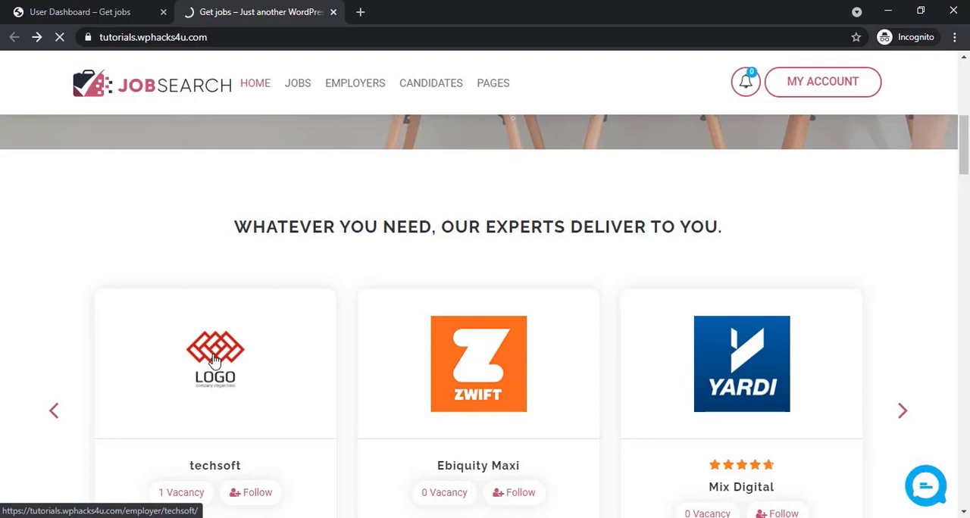
Open techsoft's technical analyst job from the home page's employer listing and bring up its application form
{"action": "left_click", "coordinate": [215, 361]}
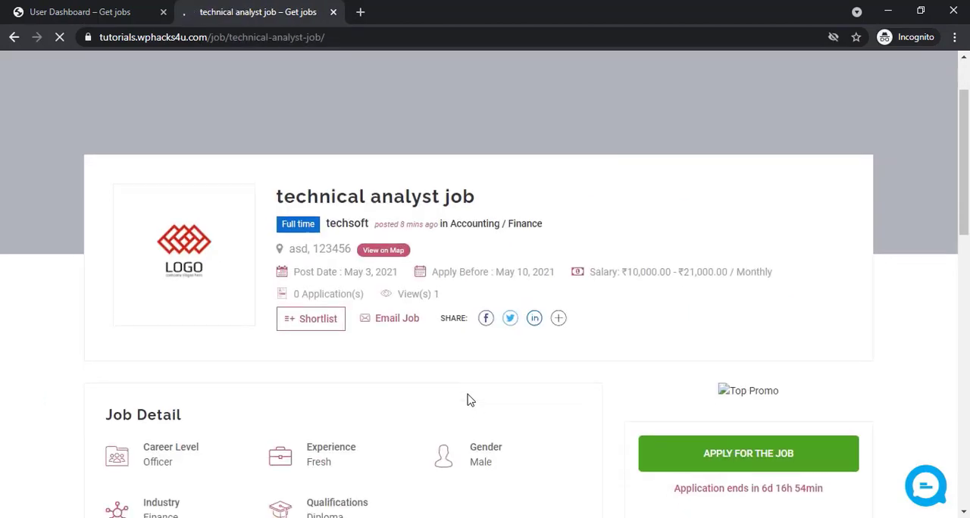
{"action": "scroll", "coordinate": [468, 399], "scroll_direction": "down", "scroll_amount": 2}
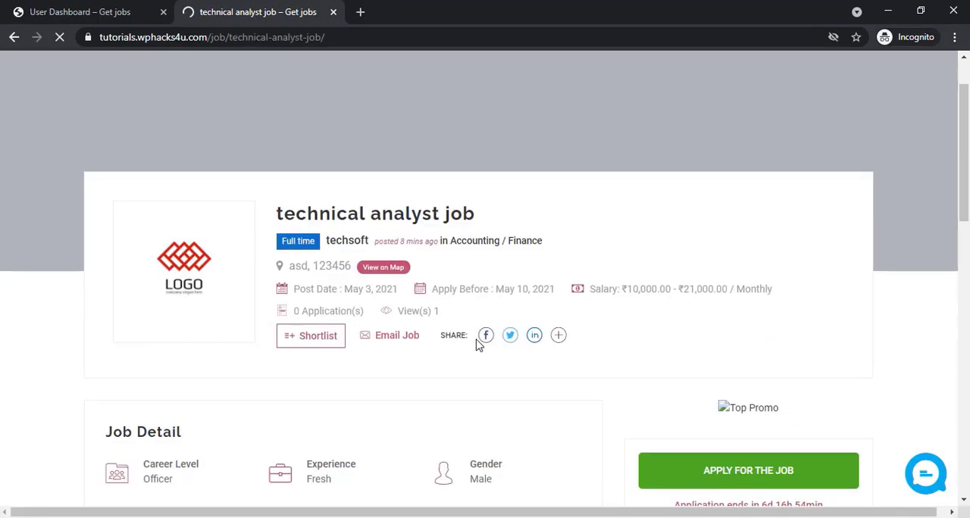
{"action": "scroll", "coordinate": [485, 347], "scroll_direction": "up", "scroll_amount": 2}
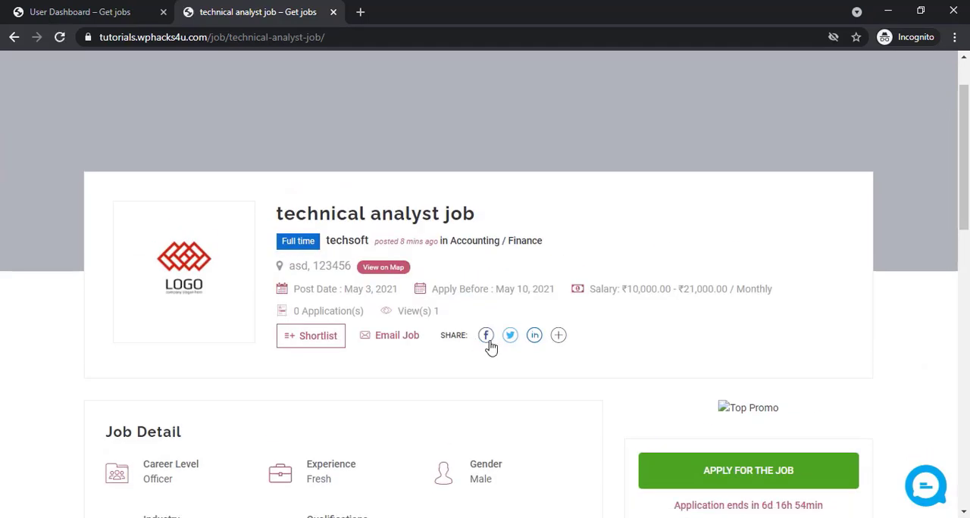
{"action": "left_click", "coordinate": [725, 469]}
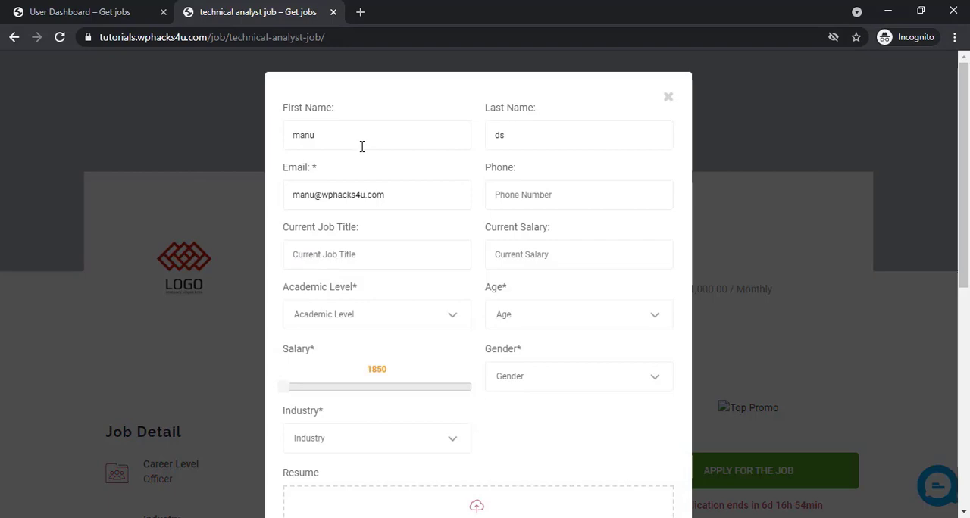
{"action": "scroll", "coordinate": [423, 165], "scroll_direction": "down", "scroll_amount": 1}
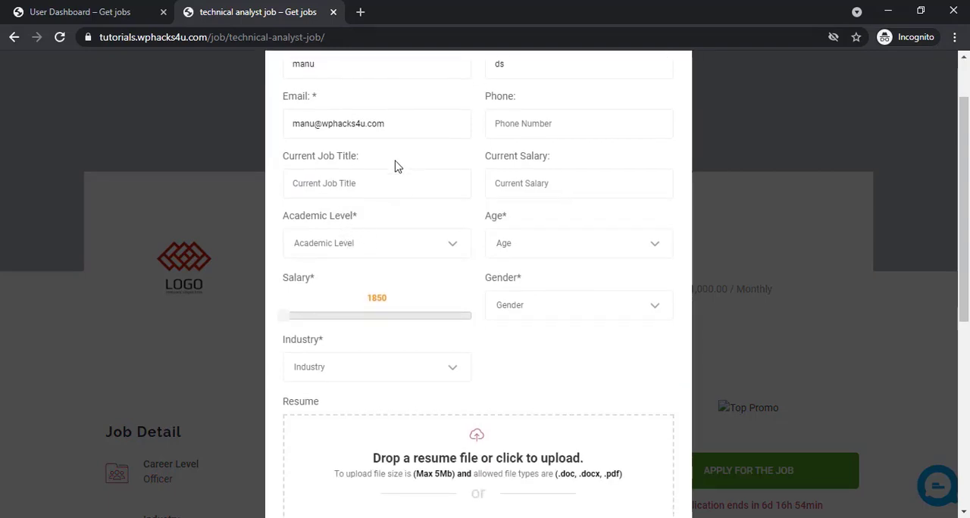
Fill in the application form with age 23 - 27 Years, academic level Diploma, gender Male and industry Management
{"action": "left_click", "coordinate": [548, 248]}
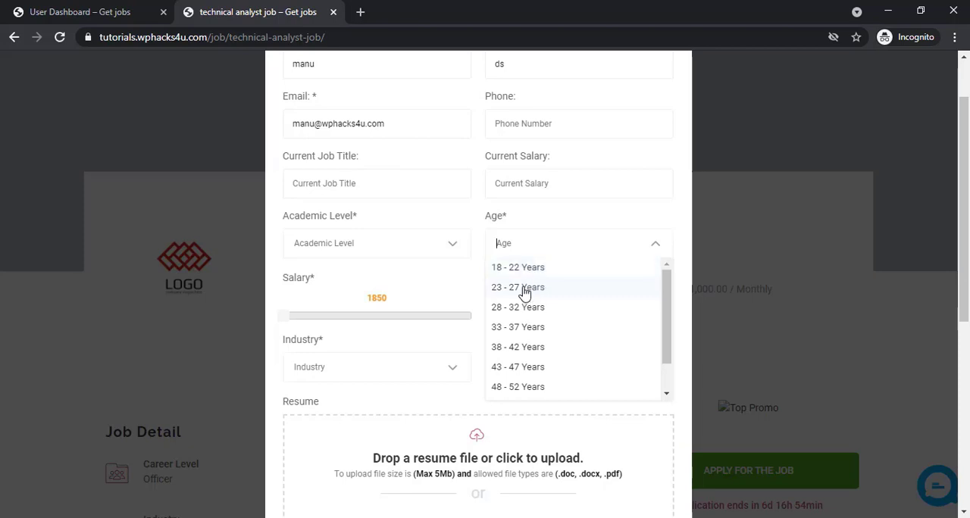
{"action": "left_click", "coordinate": [525, 288]}
{"action": "left_click", "coordinate": [338, 250]}
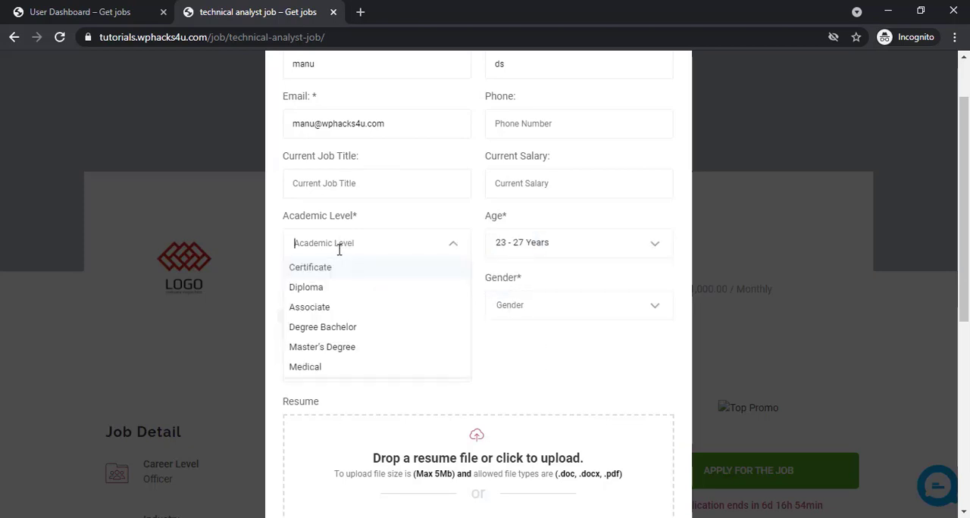
{"action": "left_click", "coordinate": [318, 286]}
{"action": "scroll", "coordinate": [378, 260], "scroll_direction": "down", "scroll_amount": 1}
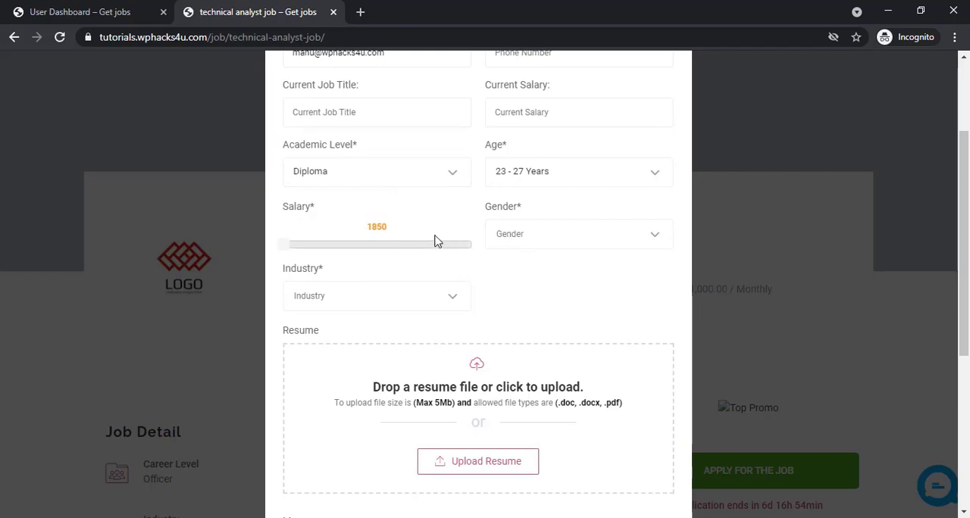
{"action": "left_click", "coordinate": [556, 235]}
{"action": "left_click", "coordinate": [526, 259]}
{"action": "scroll", "coordinate": [381, 261], "scroll_direction": "down", "scroll_amount": 2}
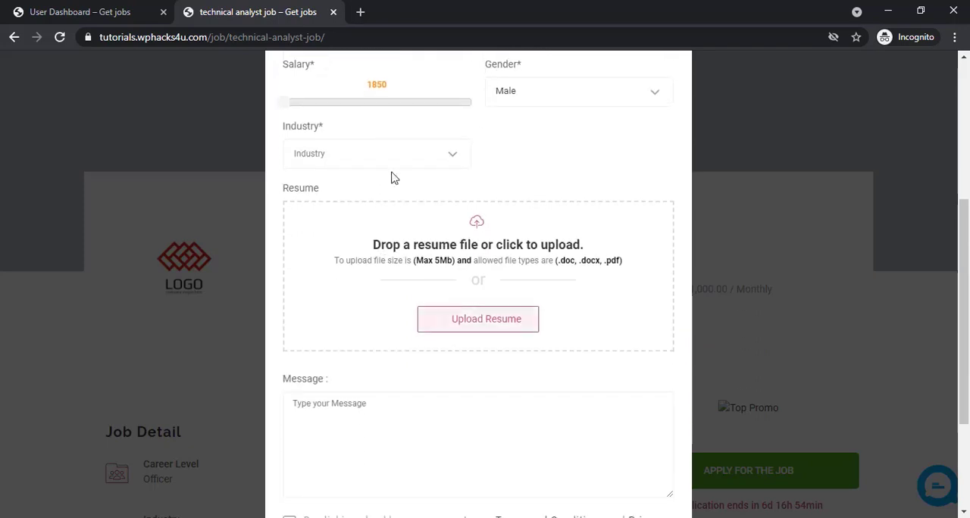
{"action": "left_click", "coordinate": [396, 167]}
{"action": "left_click", "coordinate": [365, 203]}
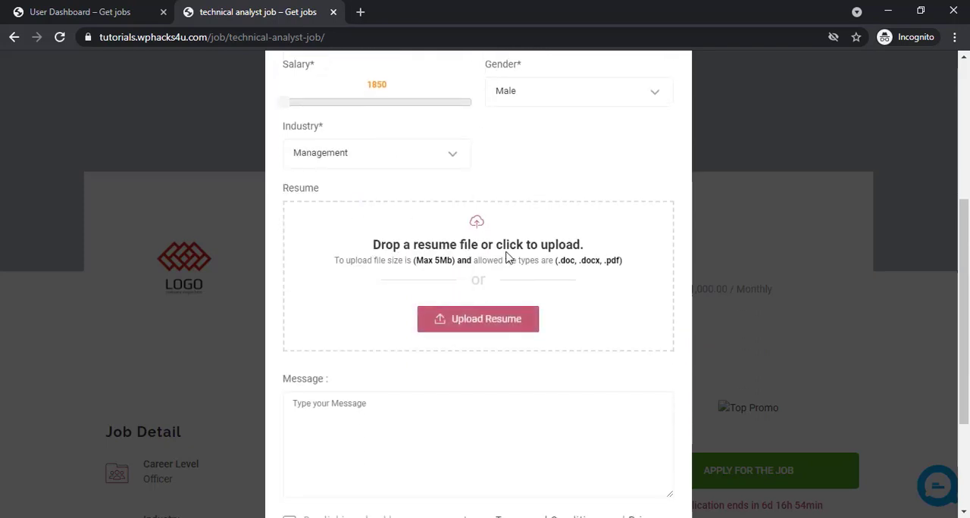
Accept the terms and conditions and email communication, submit the job application, and dismiss the resulting message
{"action": "scroll", "coordinate": [385, 371], "scroll_direction": "down", "scroll_amount": 2}
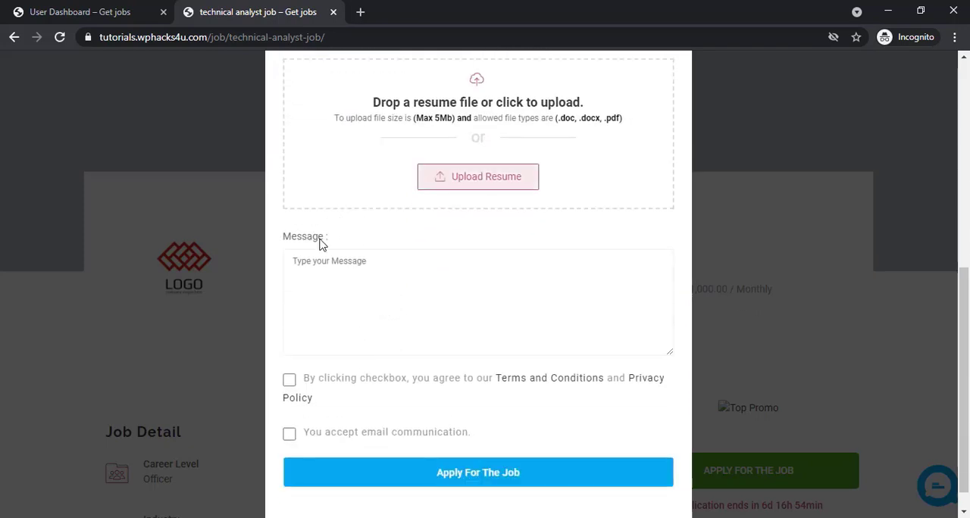
{"action": "left_click", "coordinate": [290, 384]}
{"action": "left_click", "coordinate": [290, 435]}
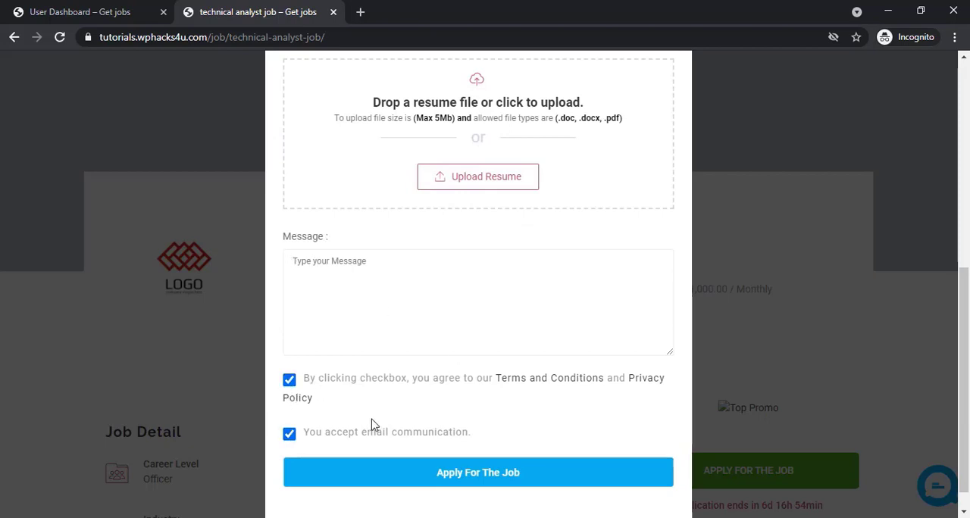
{"action": "left_click", "coordinate": [500, 480]}
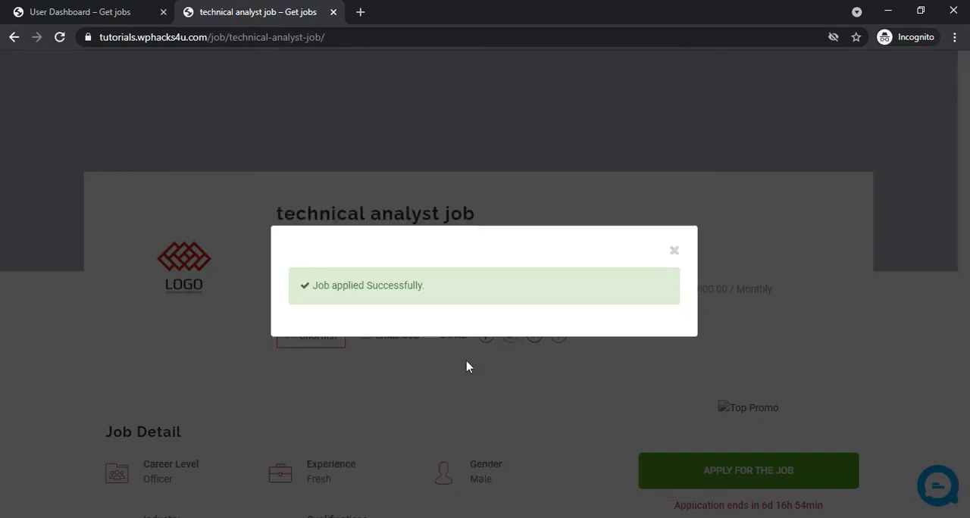
{"action": "left_click", "coordinate": [675, 252]}
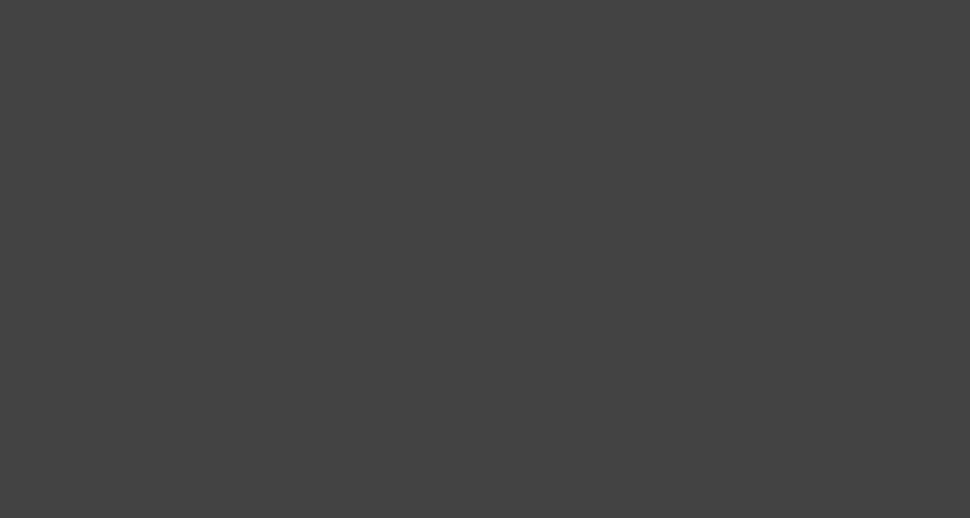